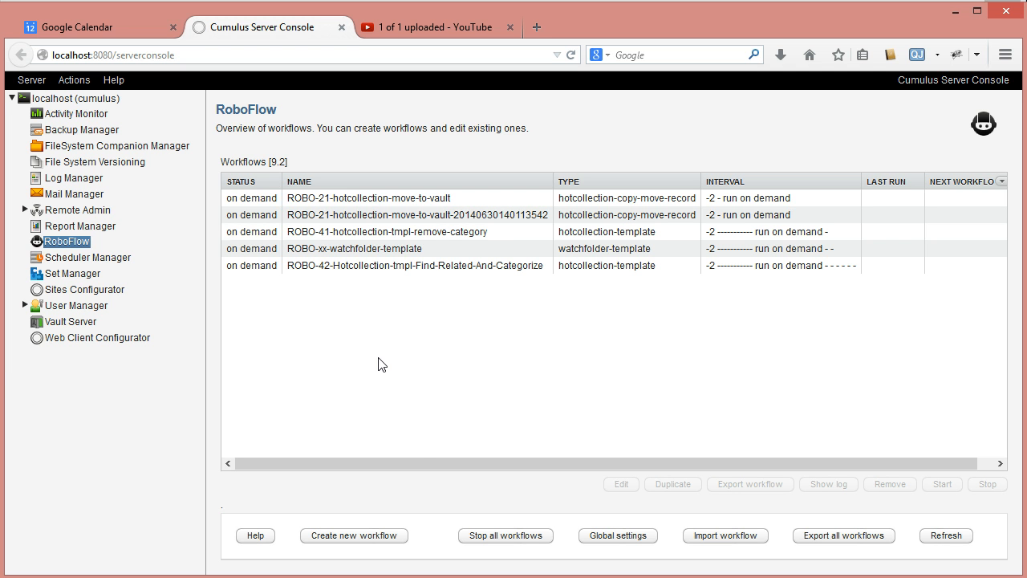
- Create a workflow named ROBO-xx-hotholder-update-record-and-file with the type "Process newly dropped files in hot folder"
{"action": "left_click", "coordinate": [385, 535]}
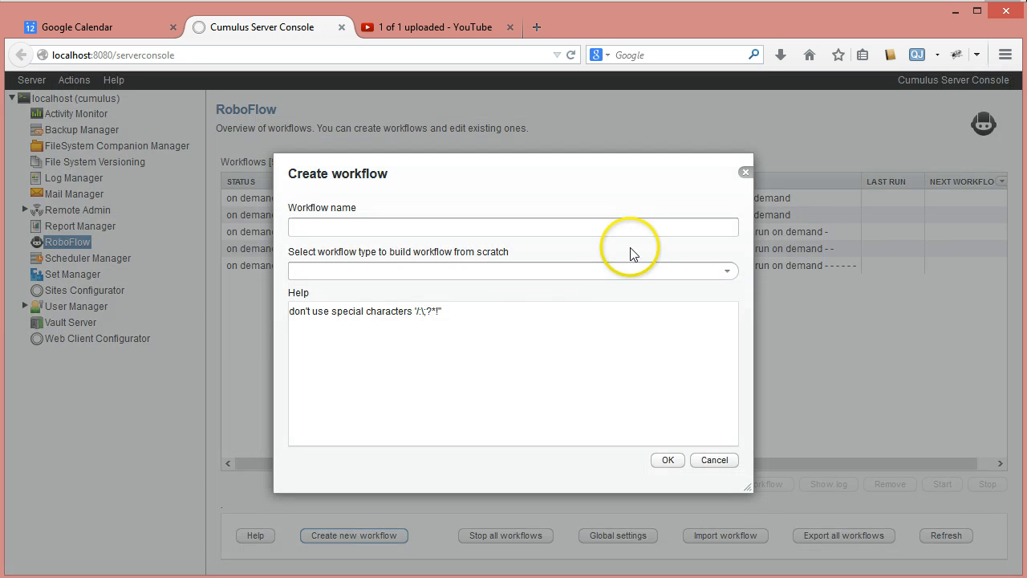
{"action": "left_click", "coordinate": [707, 225]}
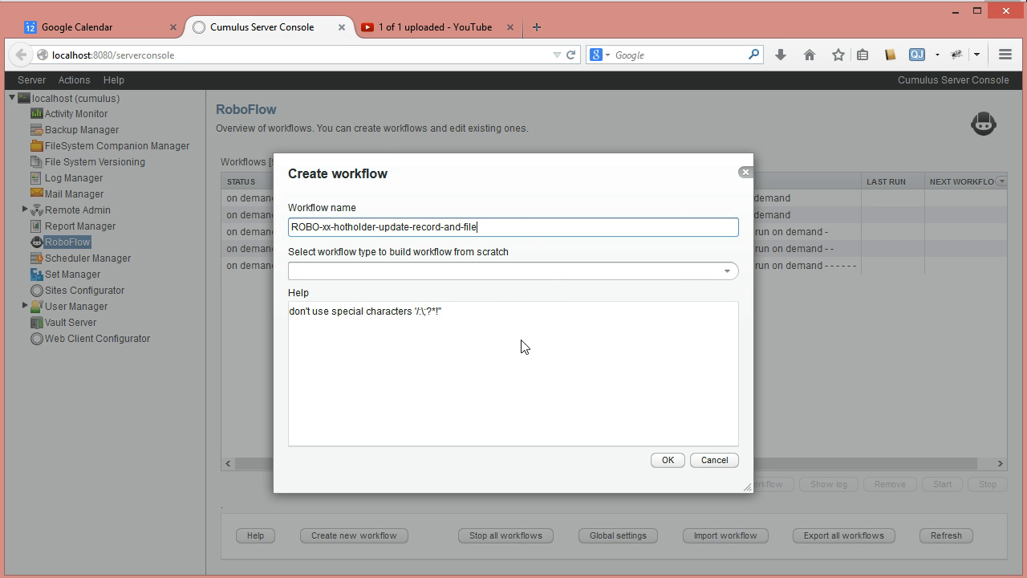
{"action": "left_click", "coordinate": [727, 270]}
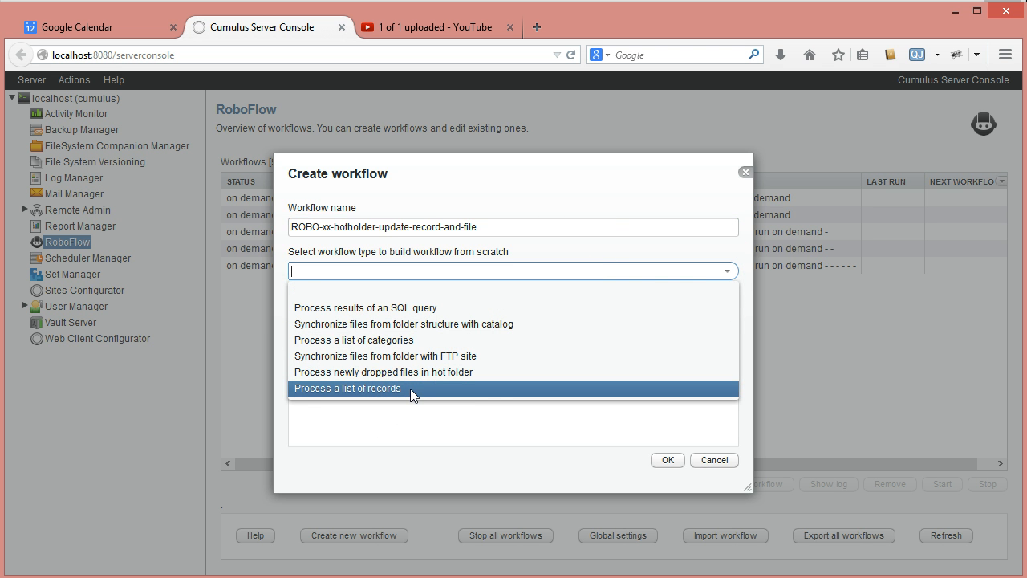
{"action": "left_click", "coordinate": [329, 381]}
{"action": "left_click", "coordinate": [667, 460]}
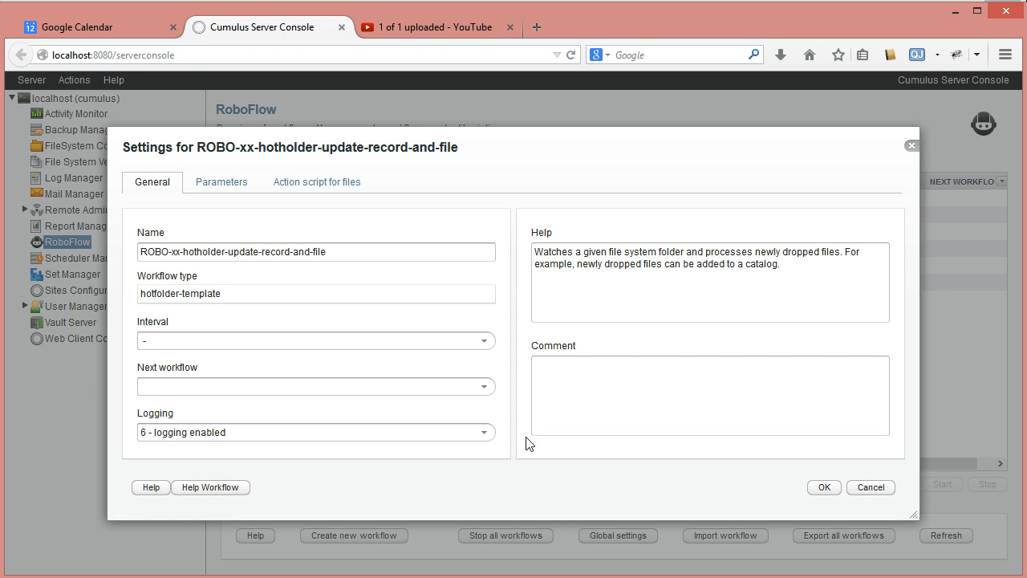
- Set the workflow's interval to "-2 run on demand"
{"action": "left_click", "coordinate": [484, 341]}
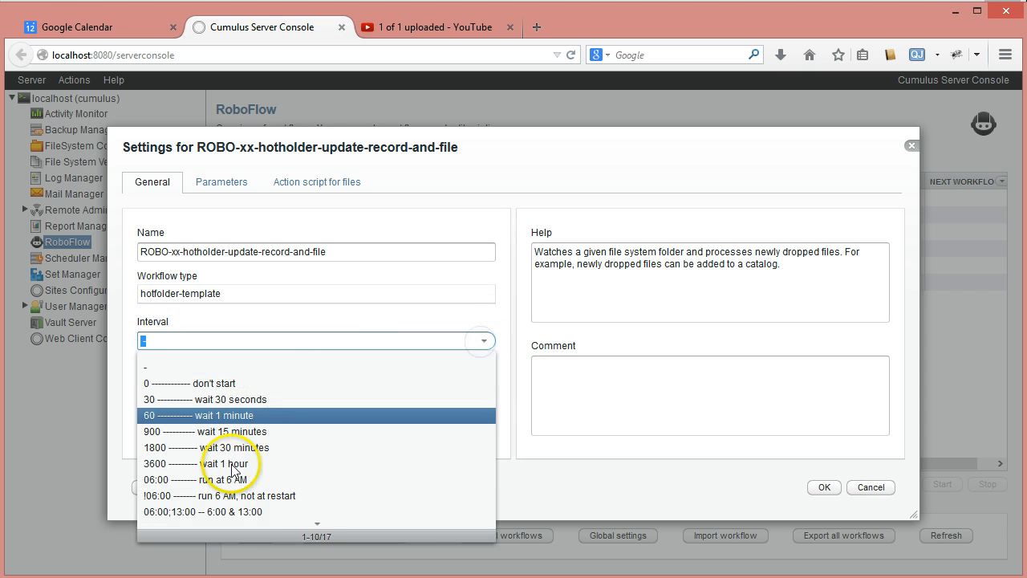
{"action": "scroll", "coordinate": [239, 487], "scroll_direction": "down", "scroll_amount": 3}
{"action": "left_click", "coordinate": [185, 430]}
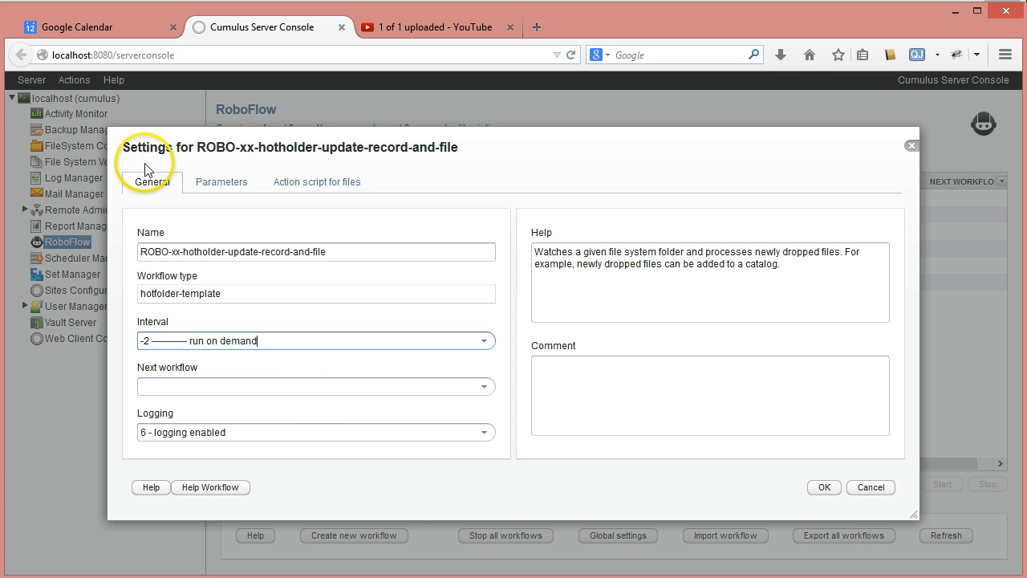
- Enter #PARAMFOLDER#/dropfolder as the value of the workflow's Hot folder parameter
{"action": "left_click", "coordinate": [208, 184]}
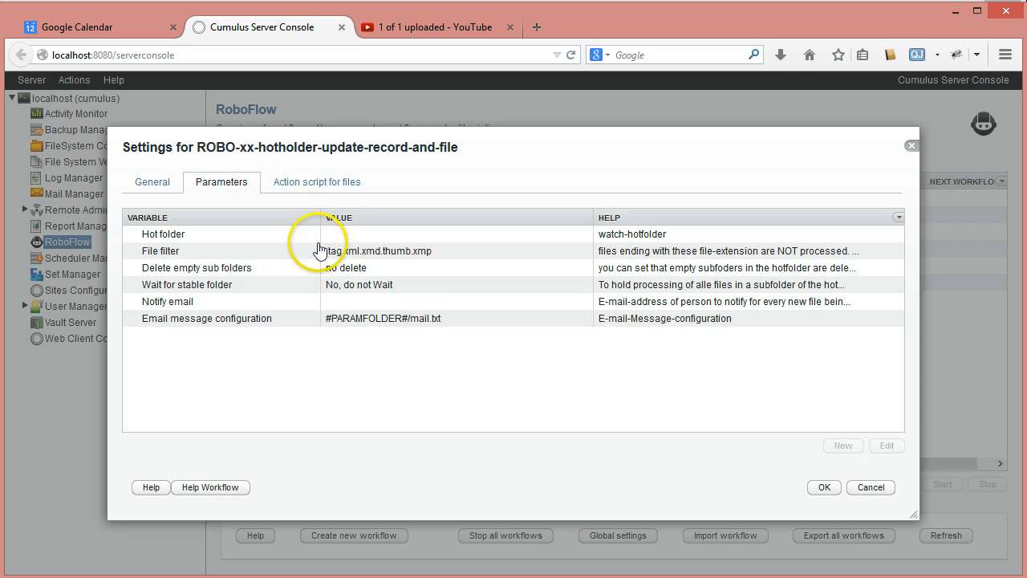
{"action": "left_click", "coordinate": [359, 238]}
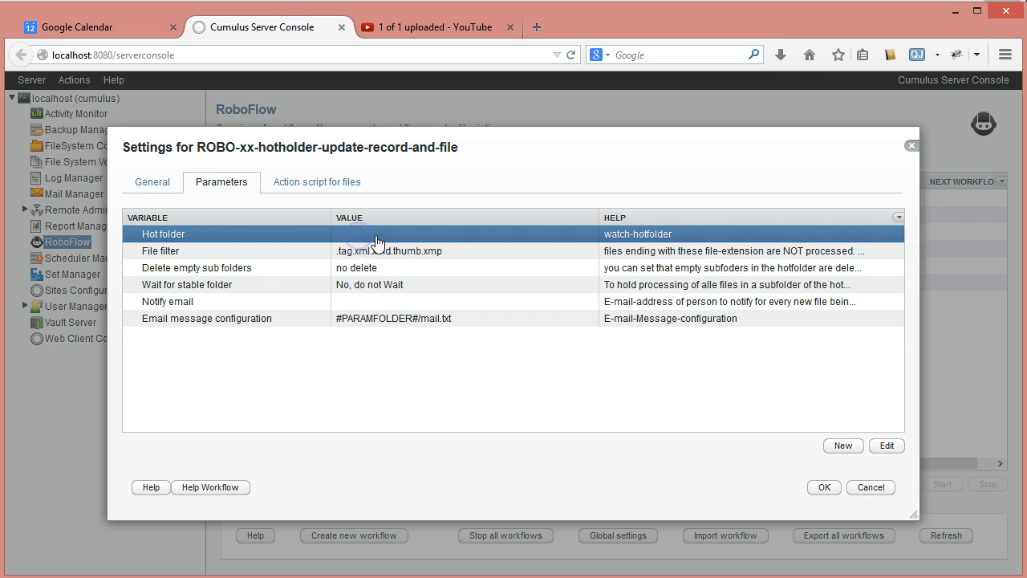
{"action": "double_click", "coordinate": [381, 239]}
{"action": "left_click", "coordinate": [343, 299]}
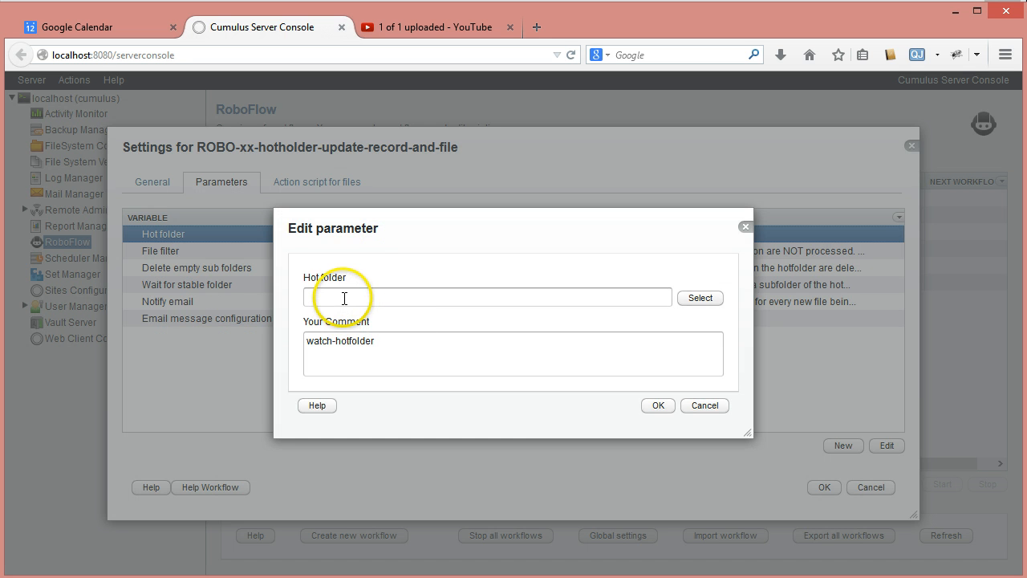
{"action": "left_click", "coordinate": [343, 298]}
{"action": "type", "text": "##"}
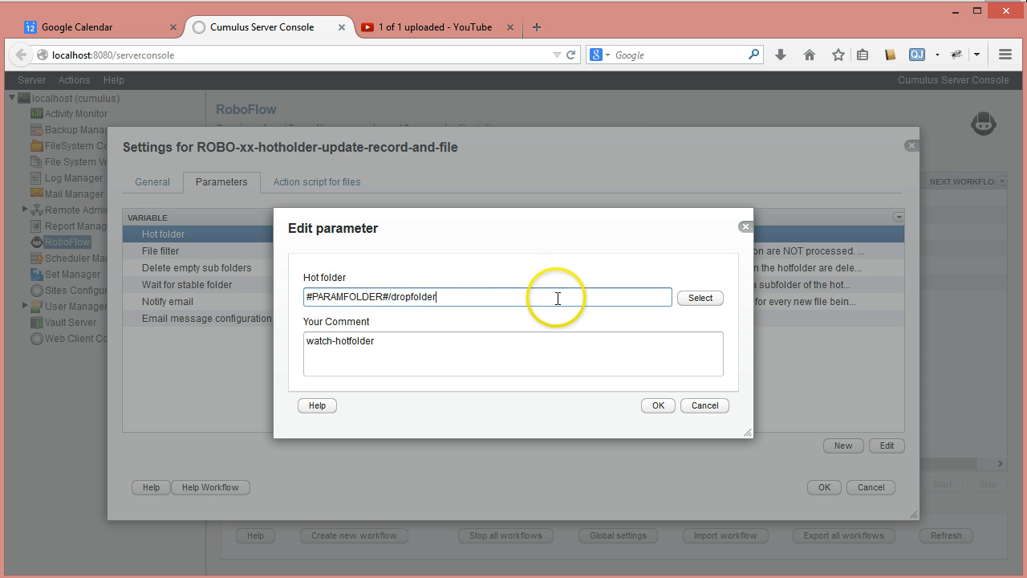
- Browse the hot folder selection to the ROBO-xx-hotholder-update-record-and-file folder inside workflows
{"action": "left_click", "coordinate": [692, 298]}
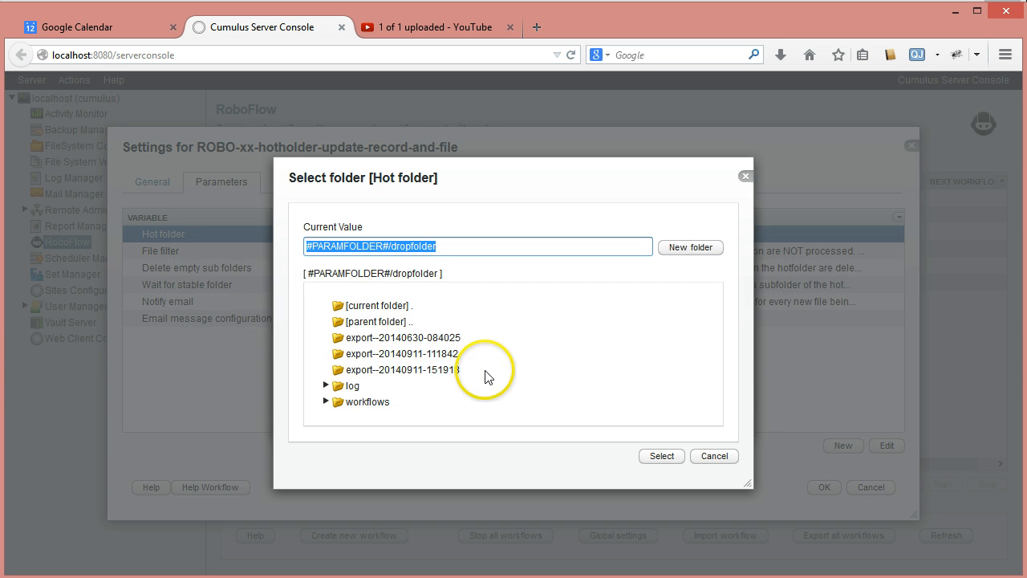
{"action": "left_click", "coordinate": [367, 402]}
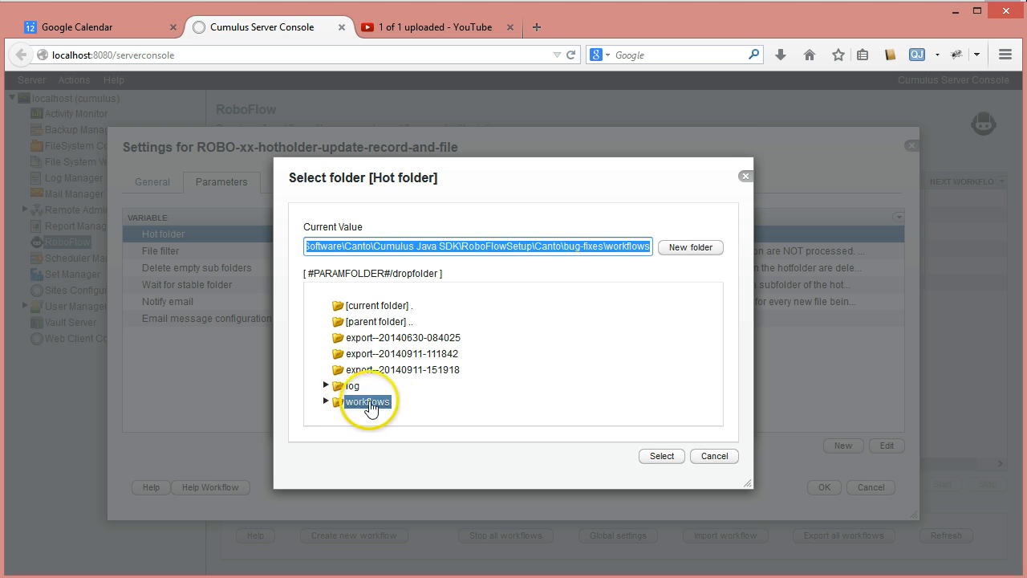
{"action": "left_click", "coordinate": [326, 402]}
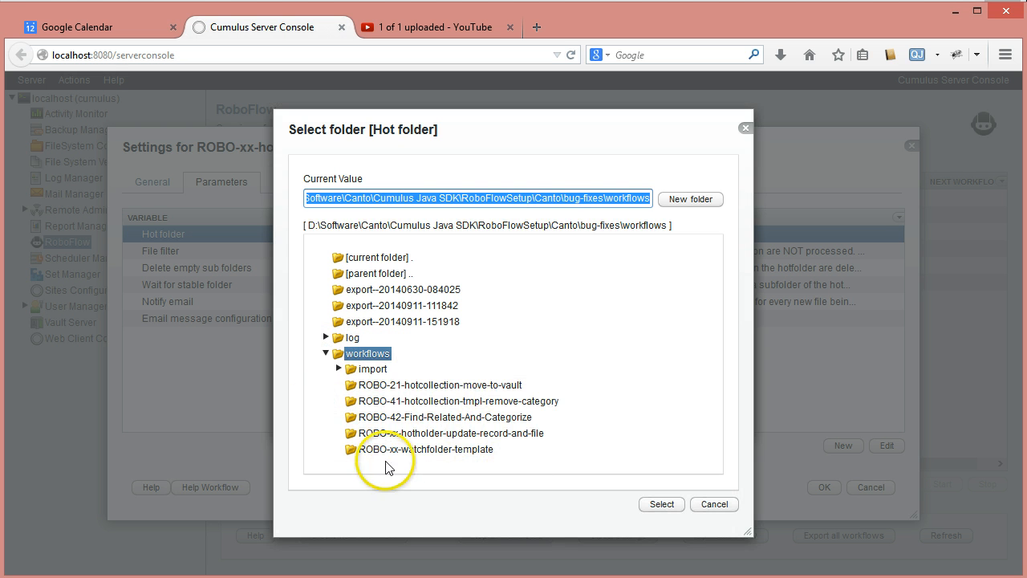
{"action": "left_click", "coordinate": [420, 433]}
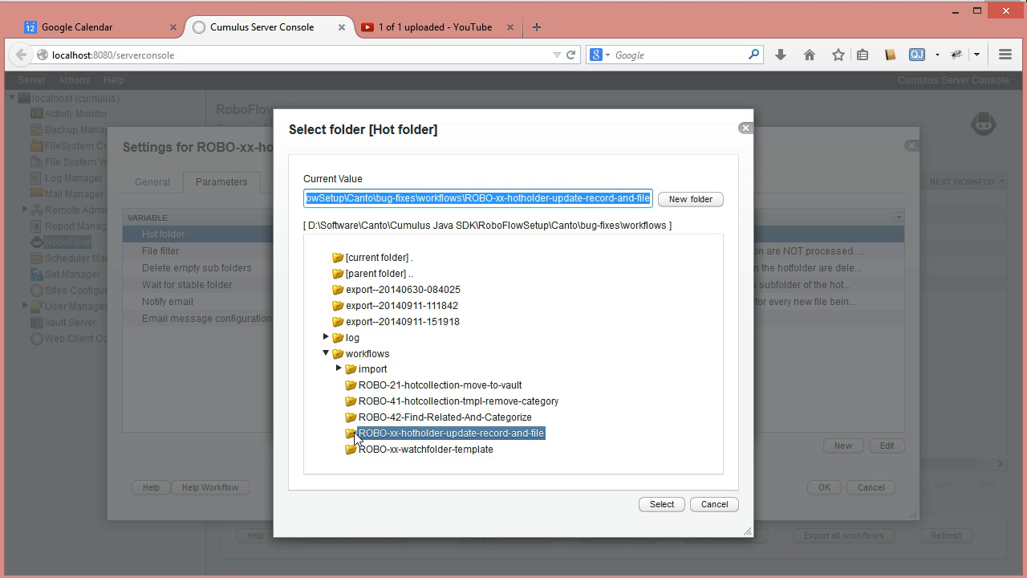
{"action": "left_click", "coordinate": [355, 432]}
{"action": "left_click", "coordinate": [483, 436]}
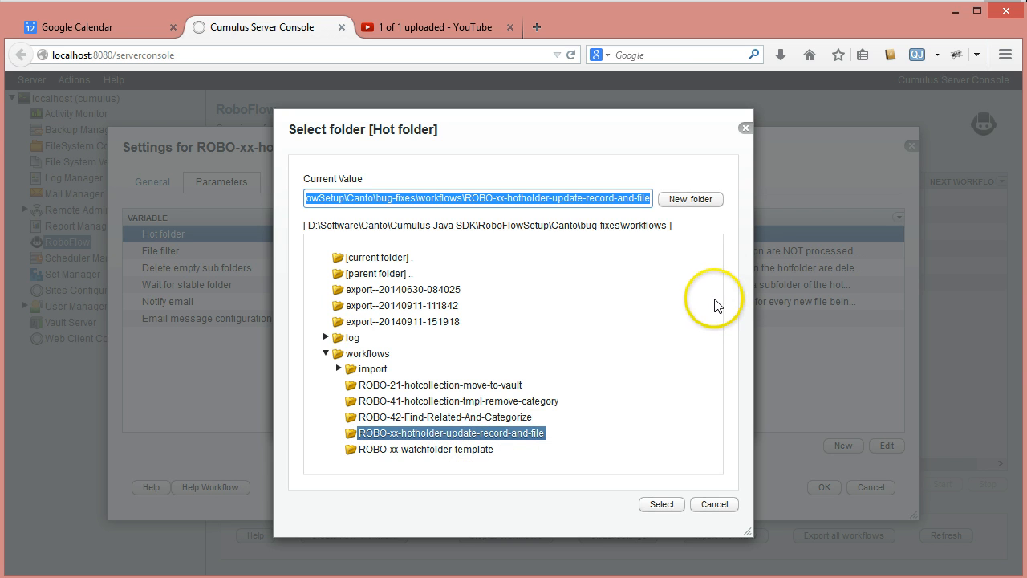
- Create a subfolder named dropfolder in the selected workflow folder, then leave the folder selection without applying its path
{"action": "left_click", "coordinate": [702, 201]}
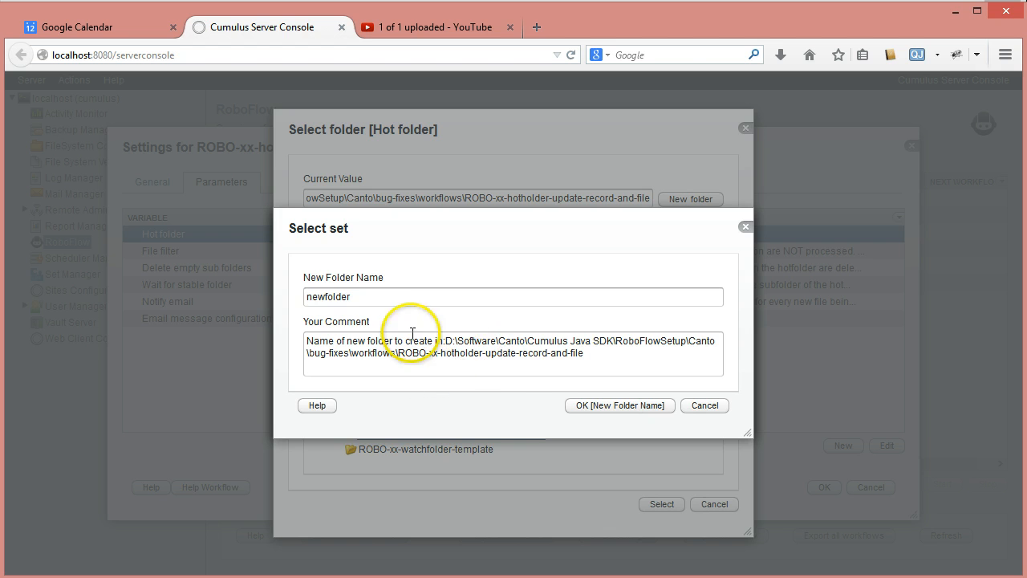
{"action": "double_click", "coordinate": [378, 299]}
{"action": "type", "text": "dro"}
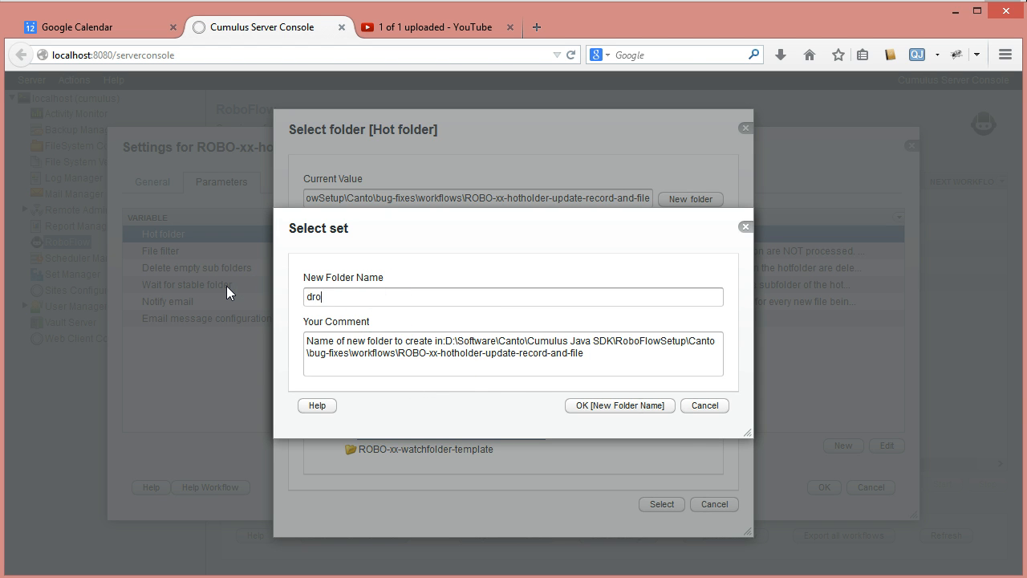
{"action": "type", "text": "pfolder"}
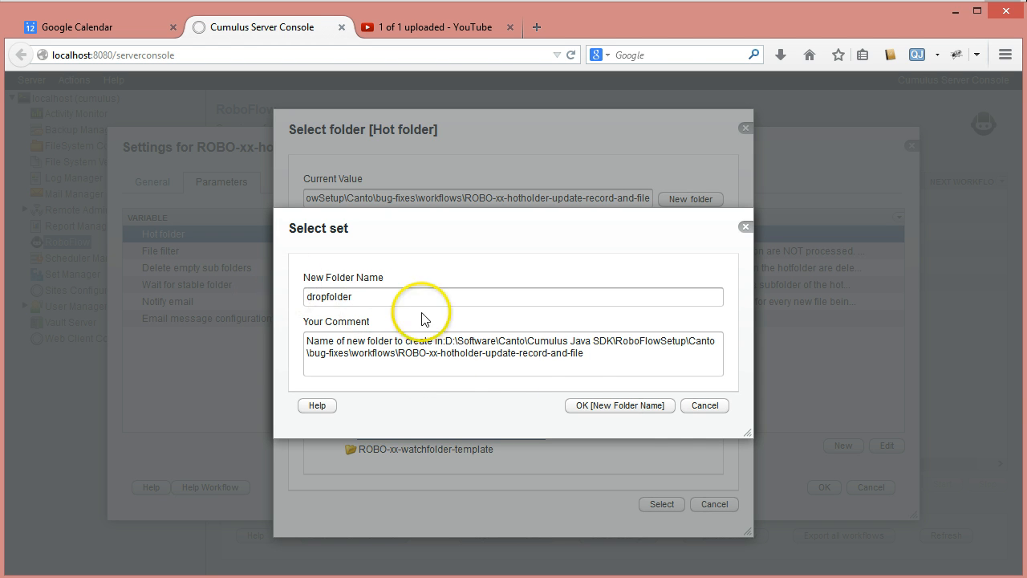
{"action": "left_click", "coordinate": [639, 406]}
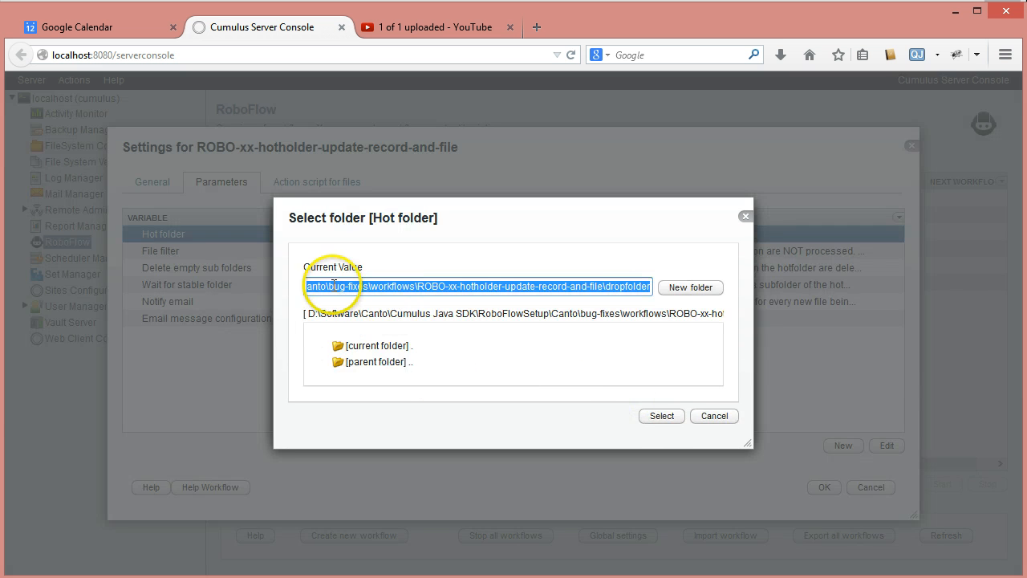
{"action": "left_click", "coordinate": [722, 422]}
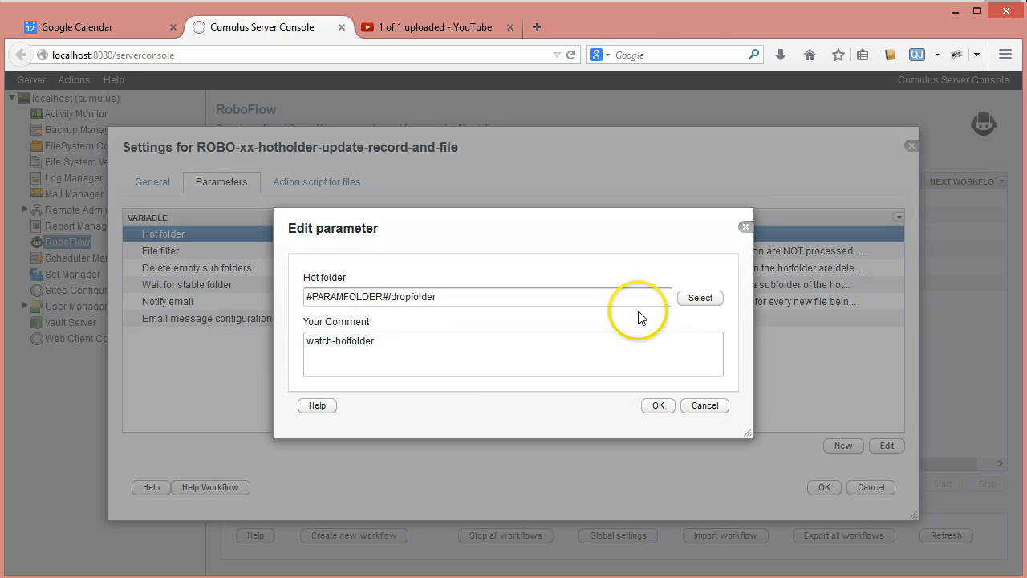
- Check #PARAMFOLDER#/dropfolder in the folder selection, then save the Hot folder parameter with that value
{"action": "left_click", "coordinate": [695, 309]}
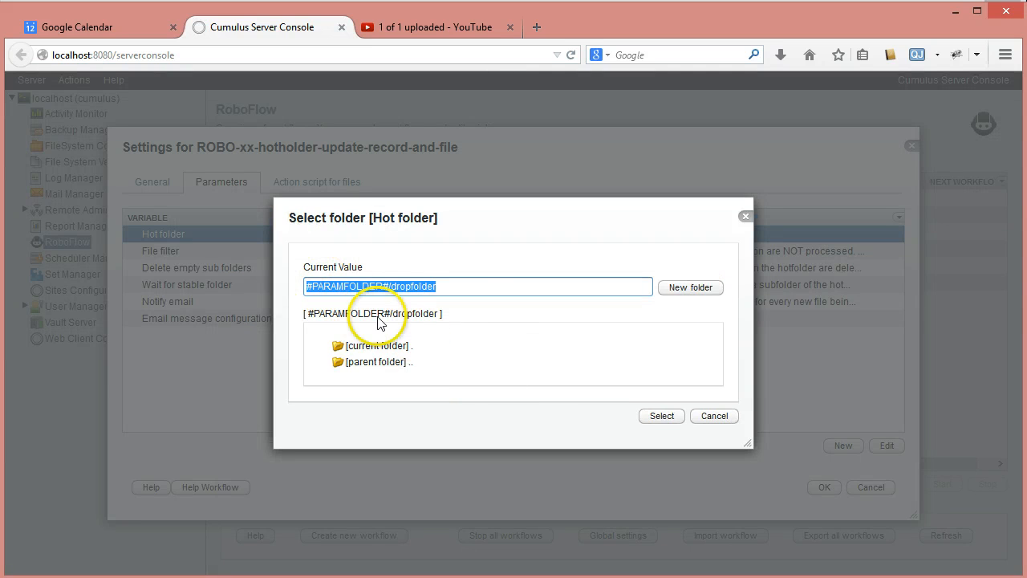
{"action": "left_click", "coordinate": [722, 417]}
{"action": "left_click", "coordinate": [317, 293]}
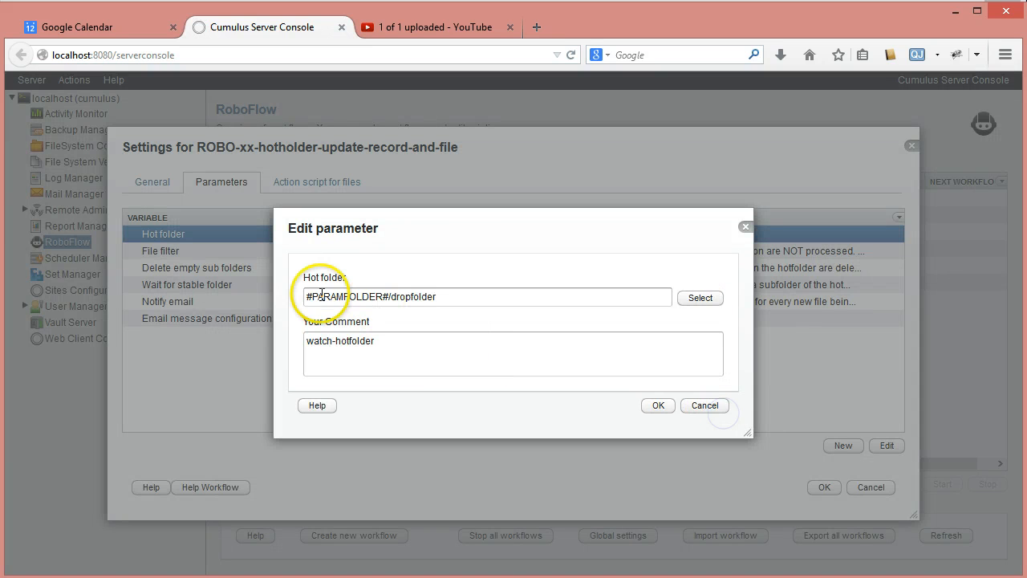
{"action": "left_click", "coordinate": [378, 341]}
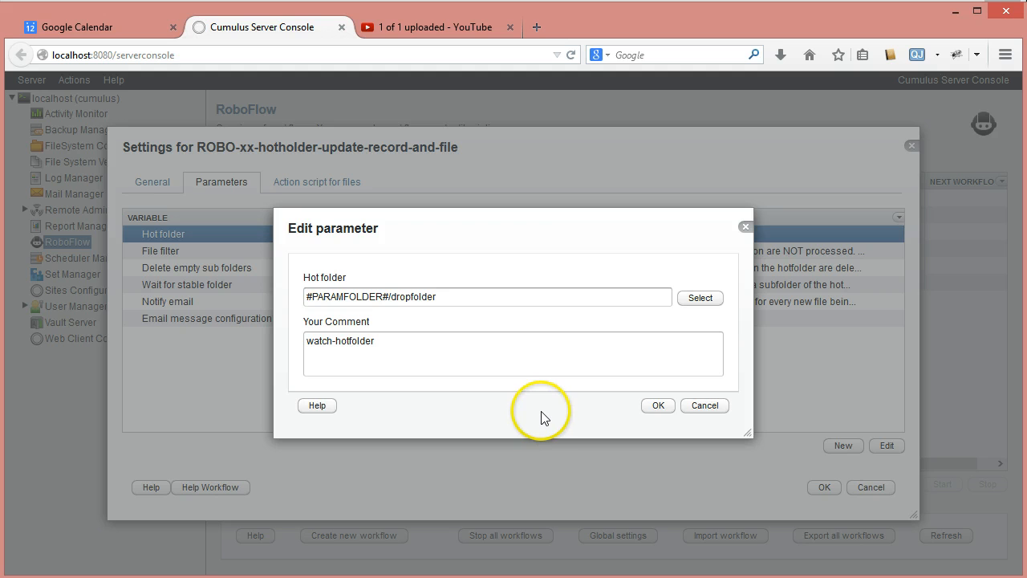
{"action": "left_click", "coordinate": [658, 407]}
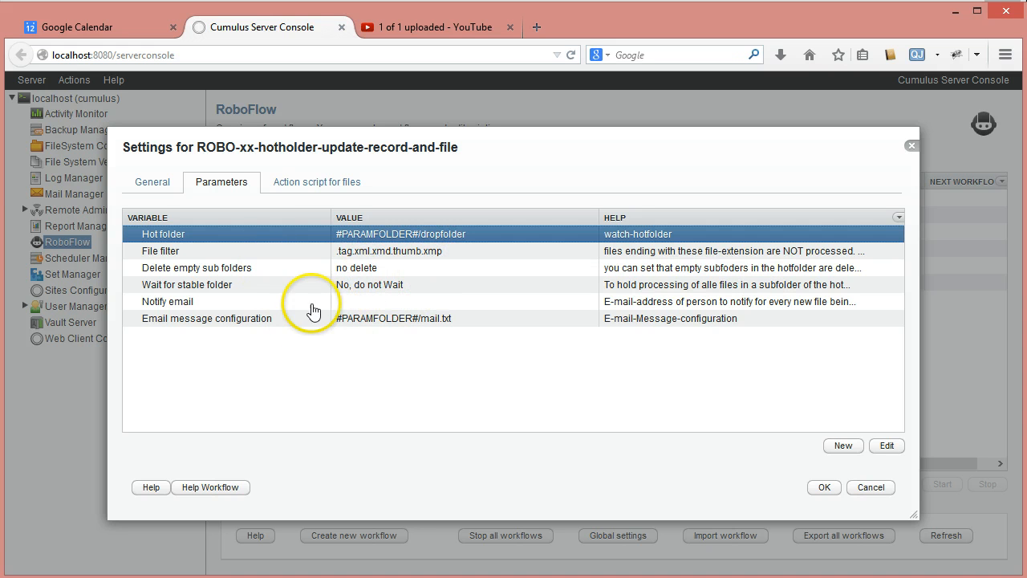
- Add an open-catalog action from the cumulus-catalog category to the action script for files
{"action": "left_click", "coordinate": [298, 184]}
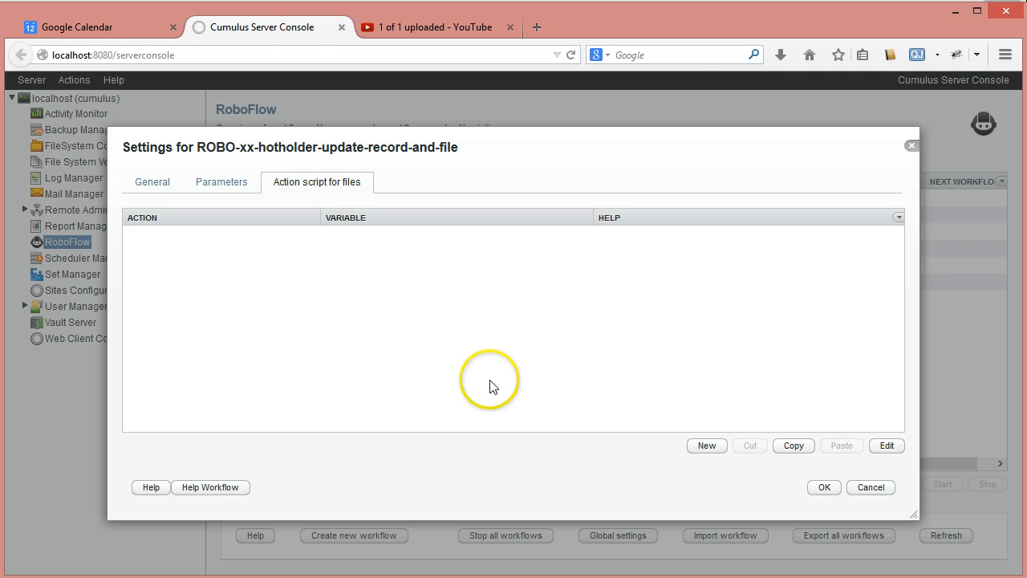
{"action": "left_click", "coordinate": [709, 449]}
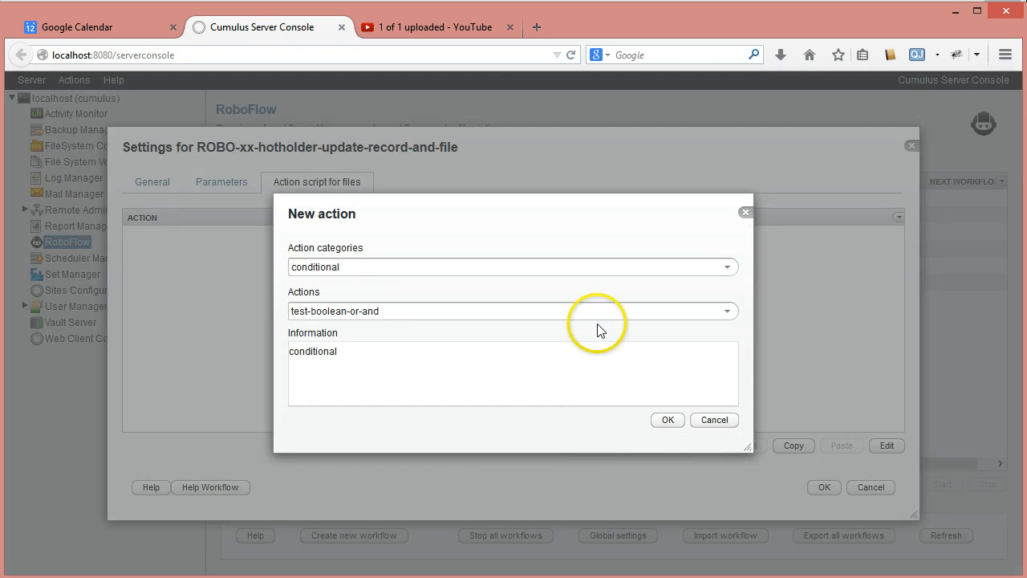
{"action": "left_click", "coordinate": [728, 270]}
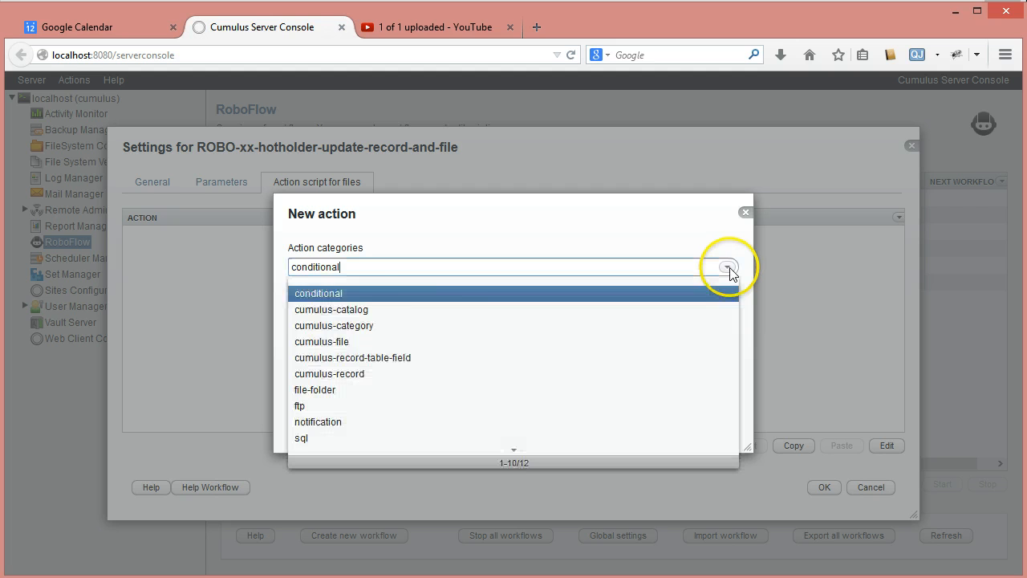
{"action": "left_click", "coordinate": [354, 311]}
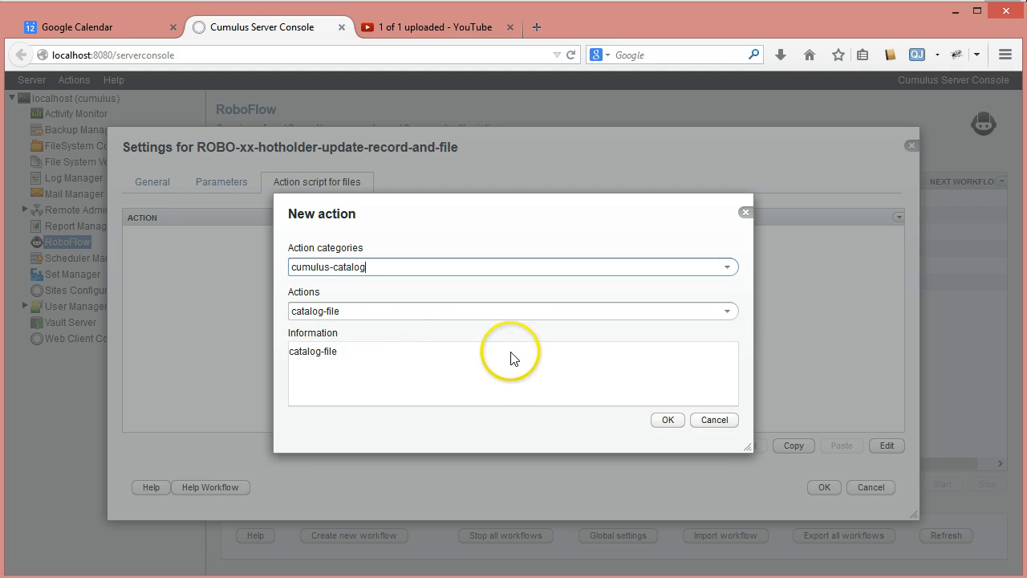
{"action": "left_click", "coordinate": [724, 313]}
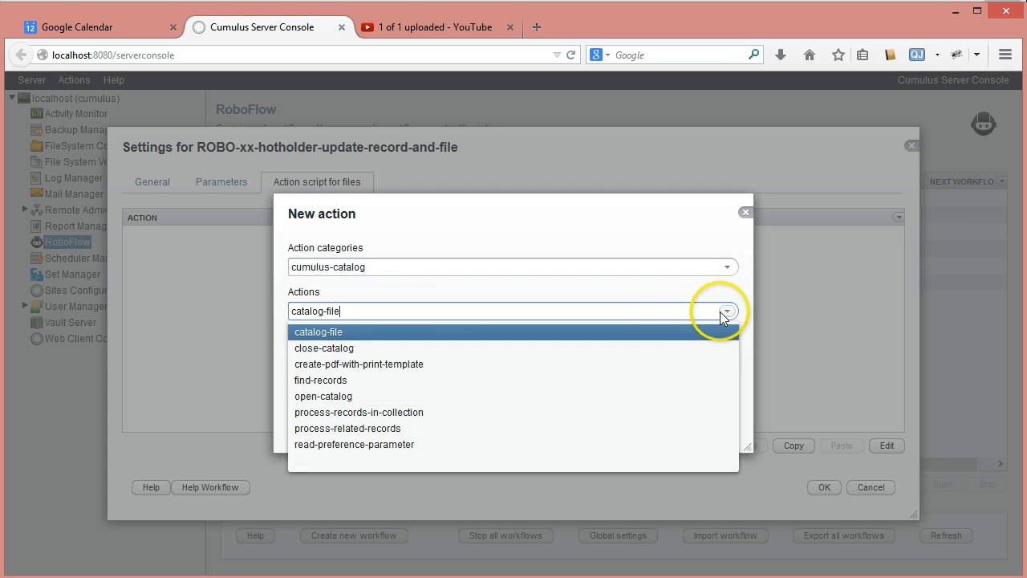
{"action": "left_click", "coordinate": [350, 395]}
{"action": "left_click", "coordinate": [665, 419]}
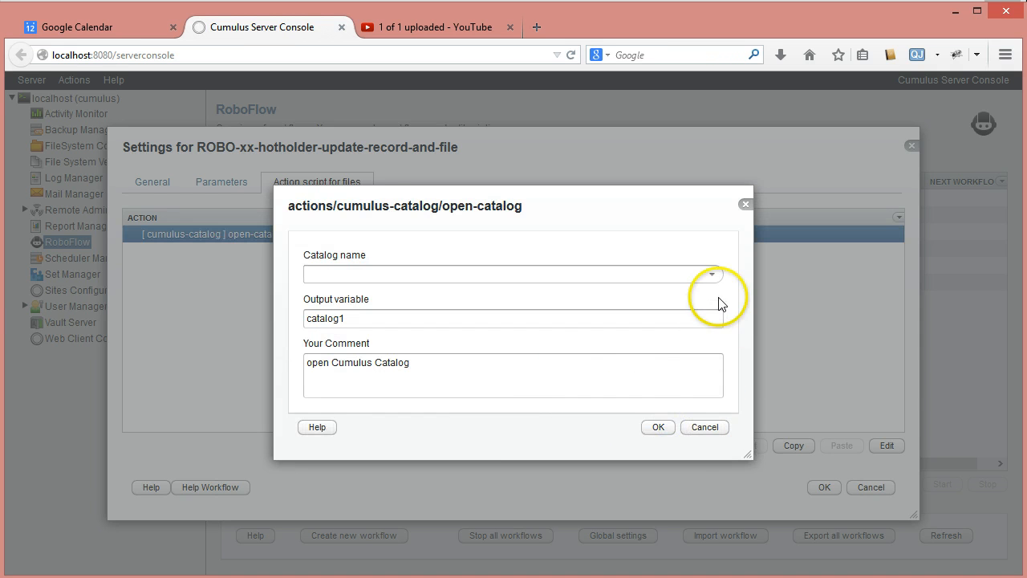
- Set the open-catalog action's catalog to Watchfolder and its output variable to my-catalog
{"action": "left_click", "coordinate": [711, 273]}
{"action": "left_click", "coordinate": [361, 444]}
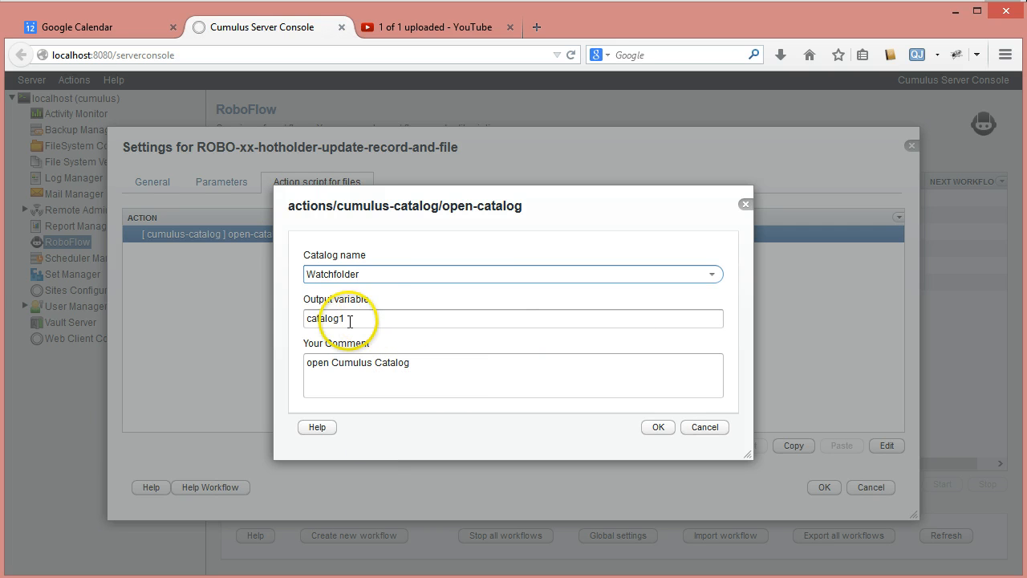
{"action": "left_click_drag", "start_coordinate": [345, 318], "coordinate": [249, 304]}
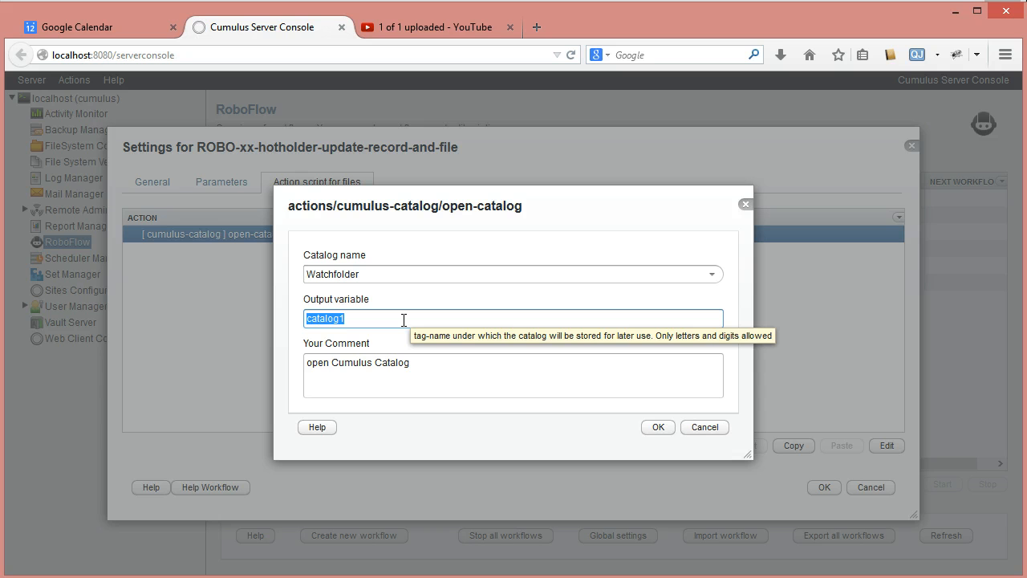
{"action": "type", "text": "my-"}
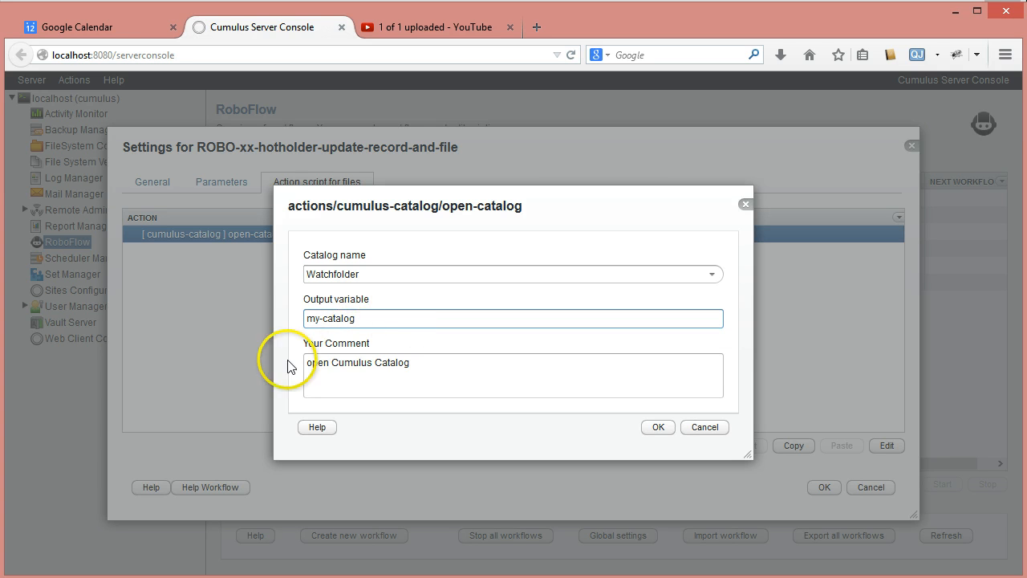
{"action": "left_click", "coordinate": [658, 428]}
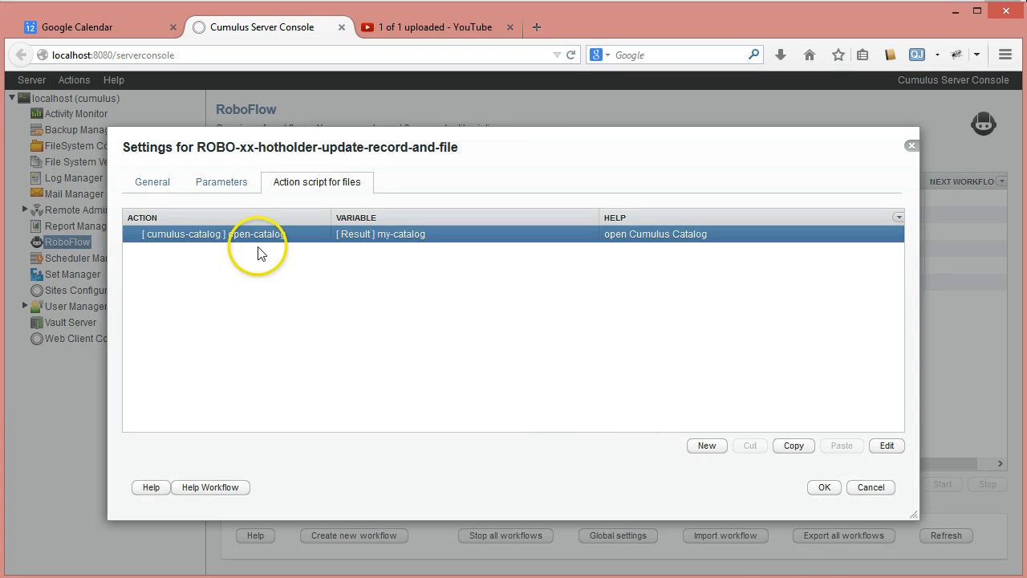
- Add a close-catalog action from the cumulus-catalog category after open-catalog, using my-catalog as its catalog variable
{"action": "left_click", "coordinate": [714, 447]}
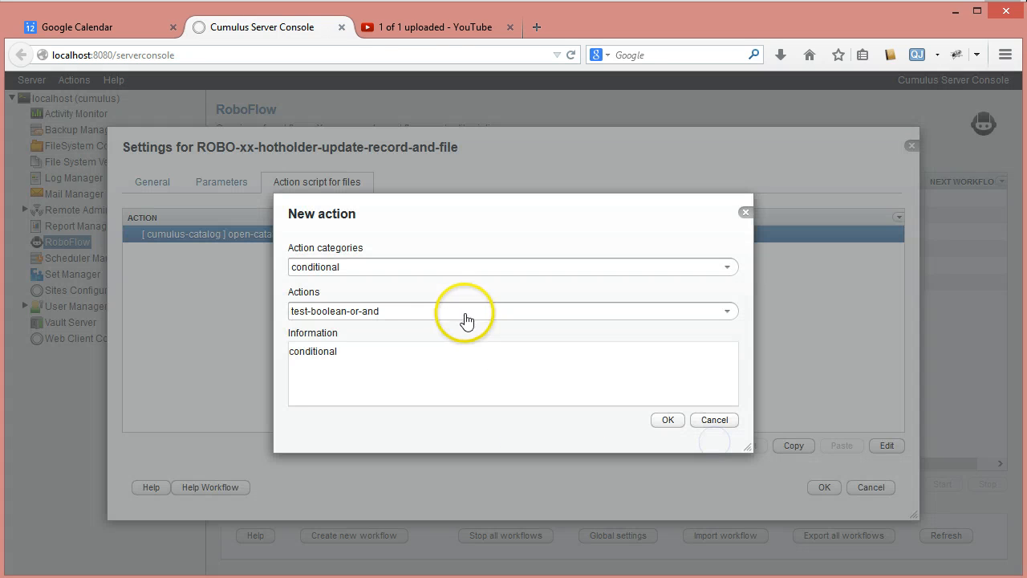
{"action": "left_click", "coordinate": [727, 268]}
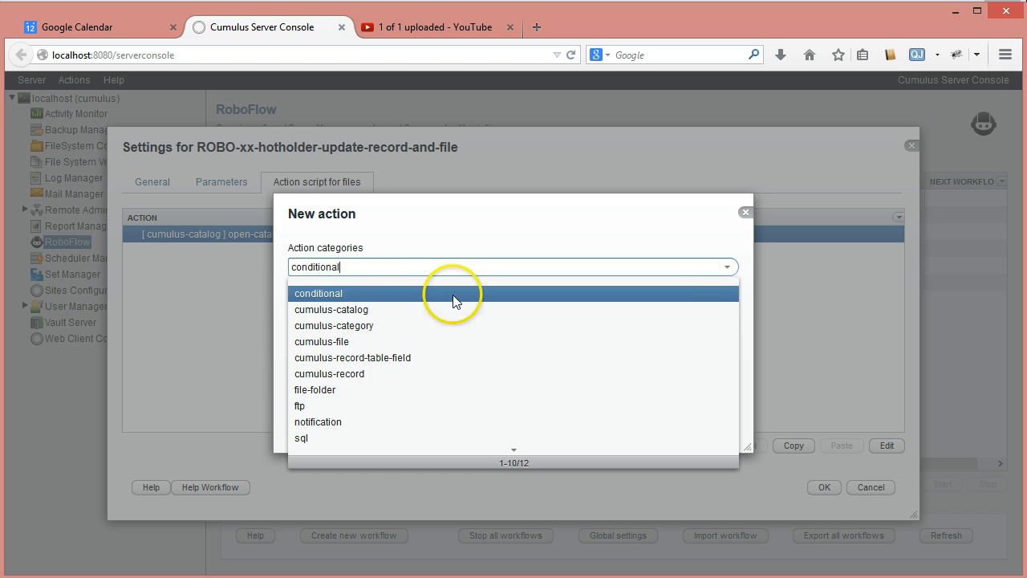
{"action": "left_click", "coordinate": [353, 309]}
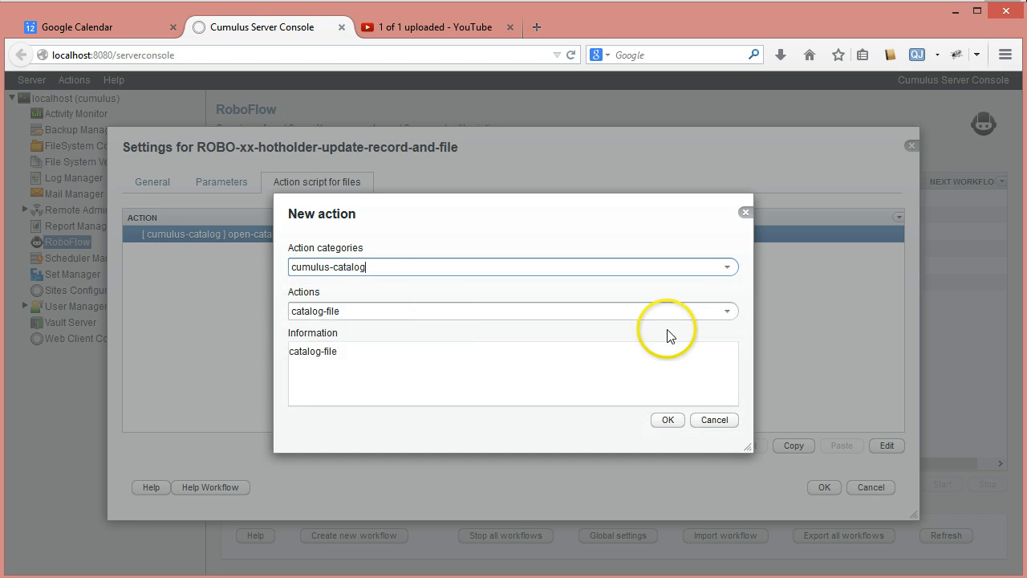
{"action": "left_click", "coordinate": [728, 310]}
{"action": "left_click", "coordinate": [309, 347]}
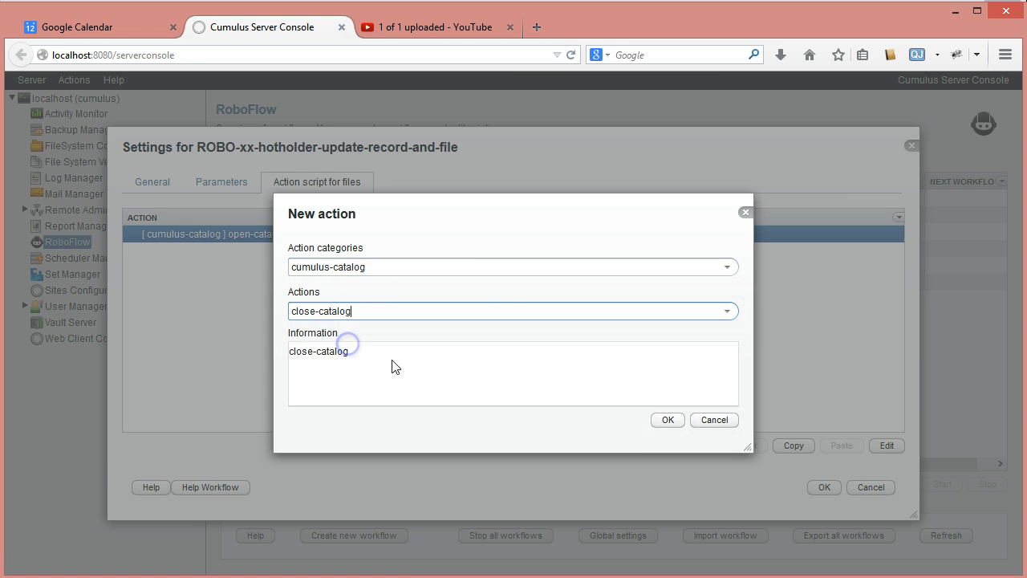
{"action": "left_click", "coordinate": [666, 420]}
{"action": "left_click", "coordinate": [711, 297]}
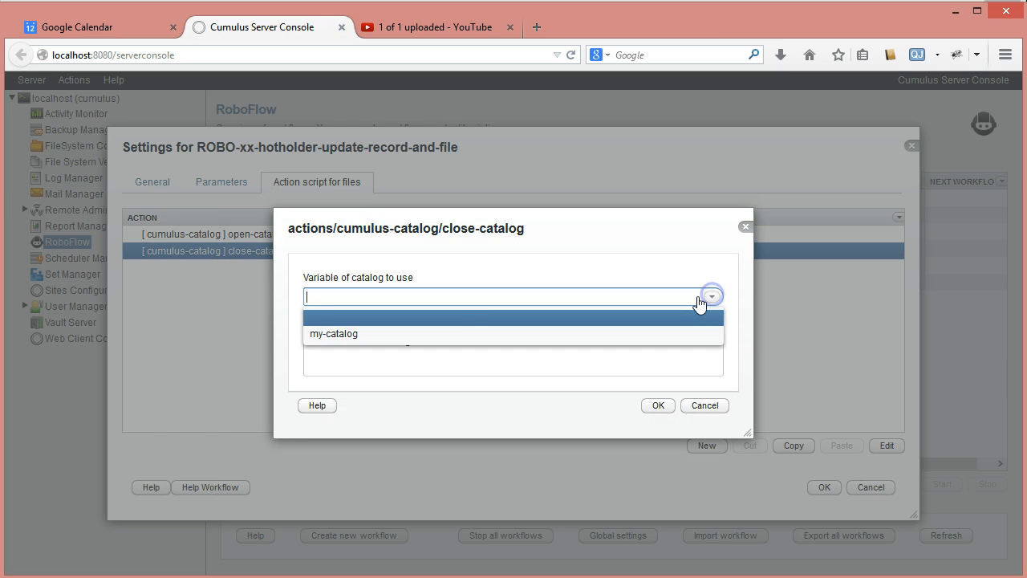
{"action": "left_click", "coordinate": [328, 336]}
{"action": "left_click", "coordinate": [658, 405]}
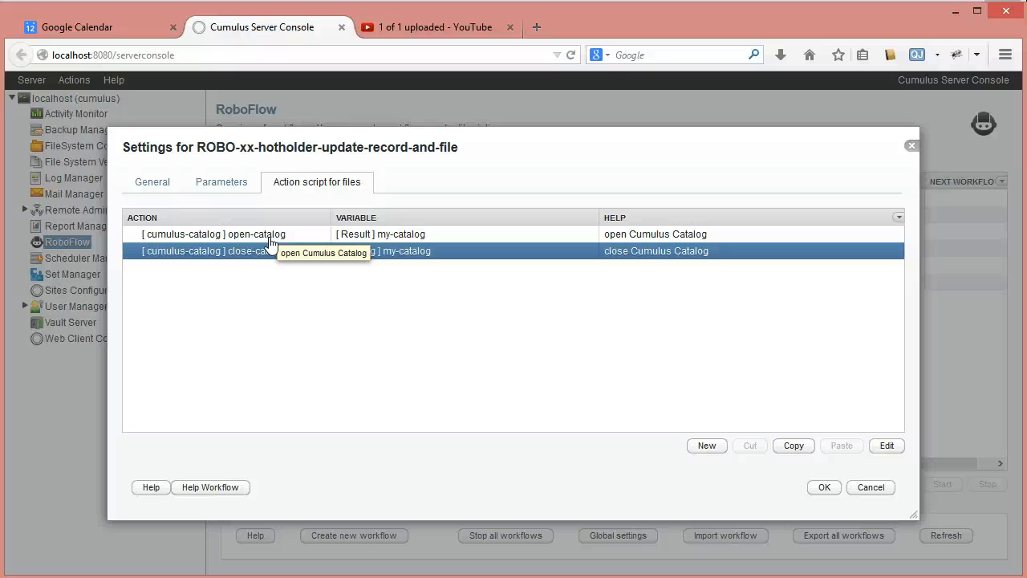
- Change the open-catalog action's output variable to #GLOBAL#my-catalog
{"action": "left_click", "coordinate": [270, 243]}
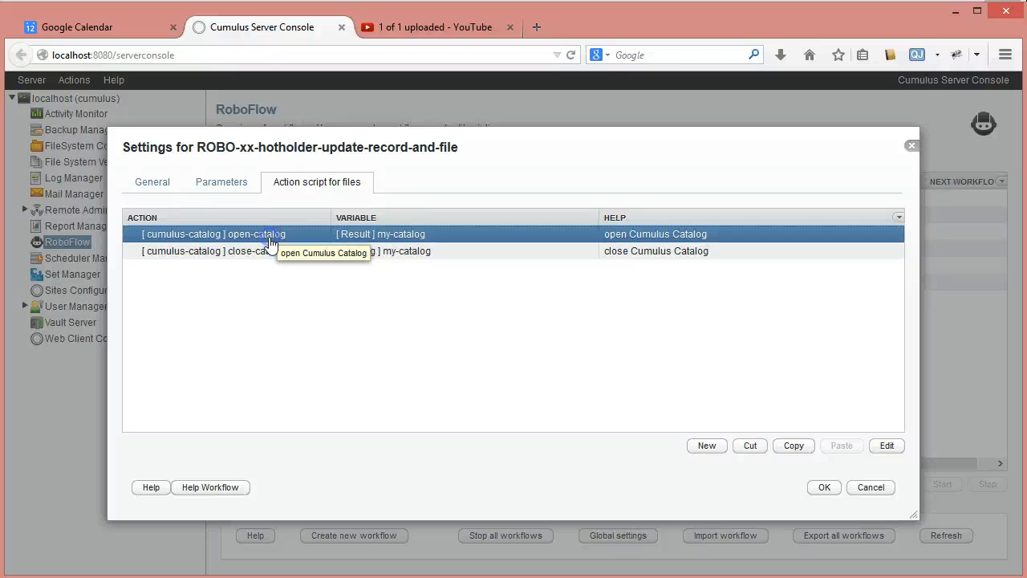
{"action": "double_click", "coordinate": [273, 237]}
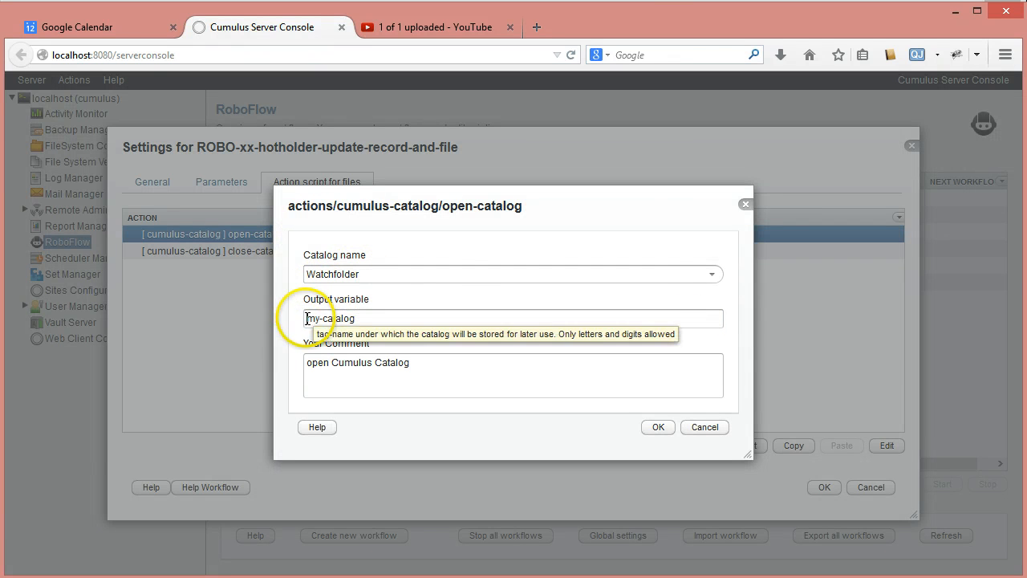
{"action": "type", "text": "##"}
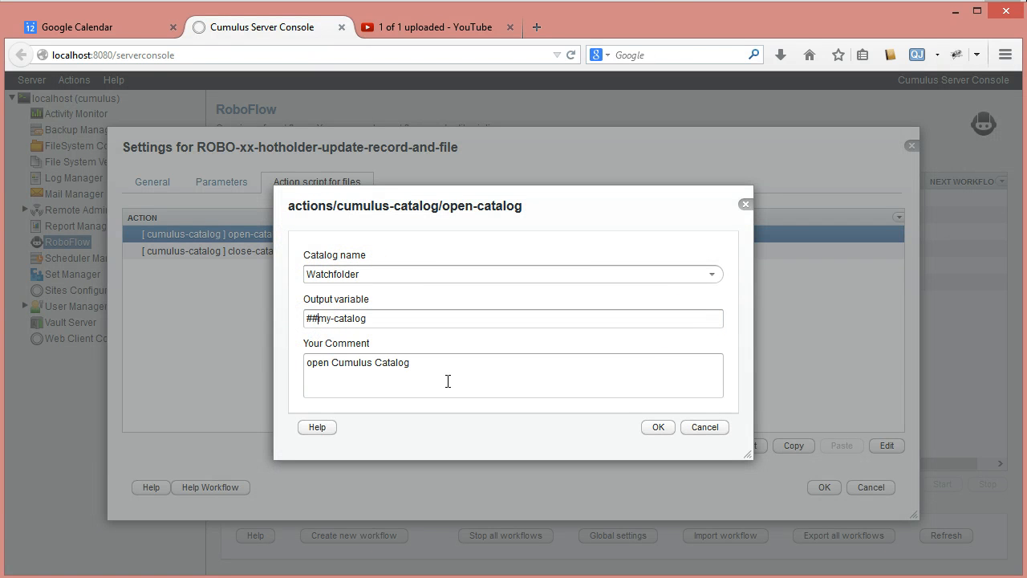
{"action": "type", "text": "GLOBAL"}
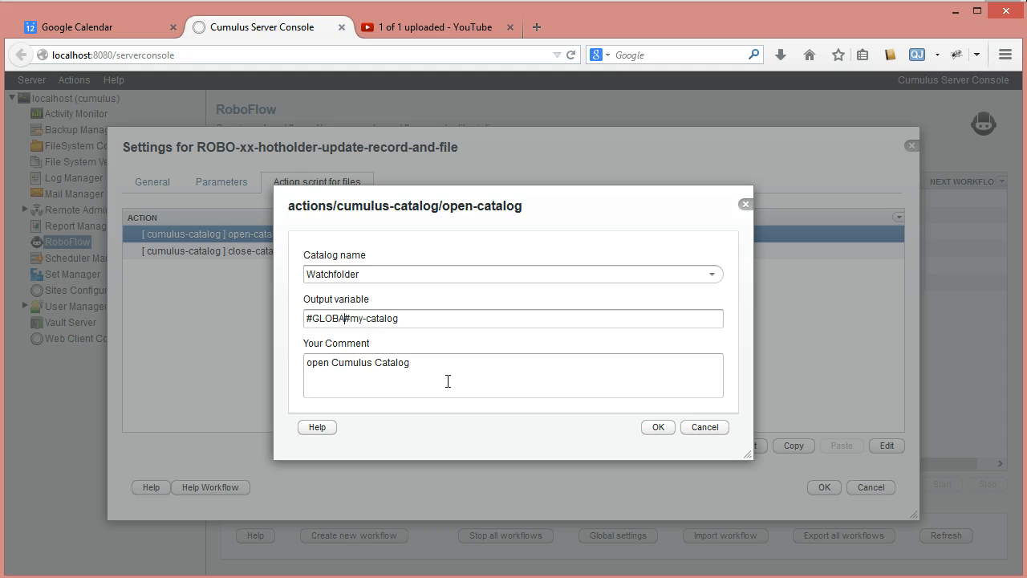
{"action": "left_click", "coordinate": [658, 427]}
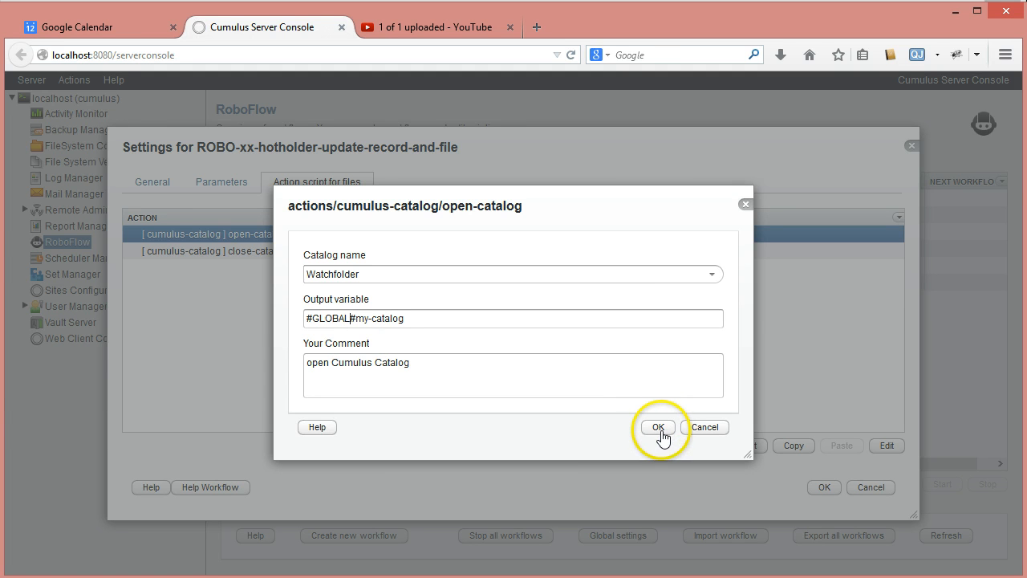
{"action": "left_click", "coordinate": [659, 427]}
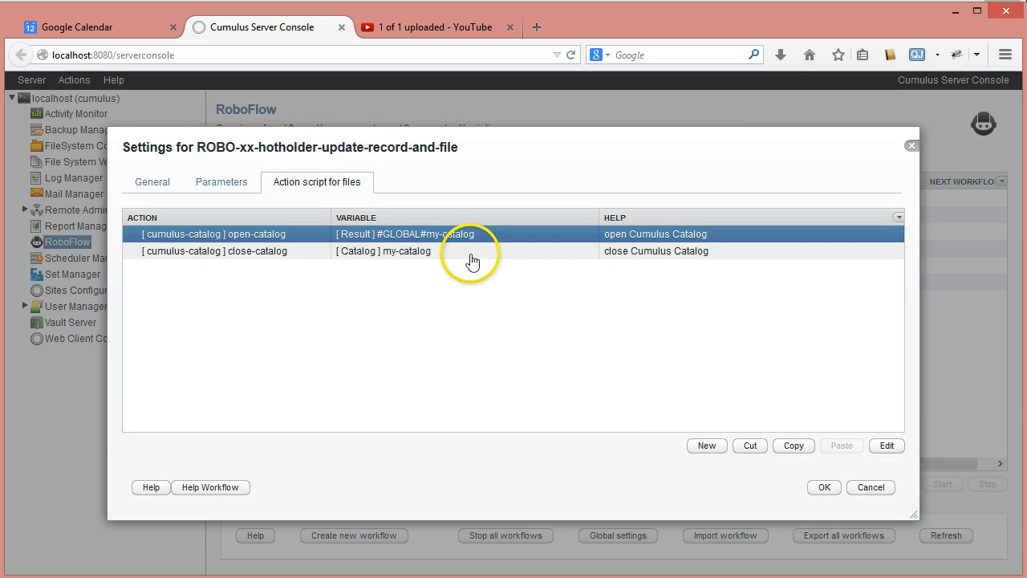
- Set the close-catalog action's catalog variable to #GLOBAL#my-catalog
{"action": "double_click", "coordinate": [471, 253]}
{"action": "left_click", "coordinate": [713, 297]}
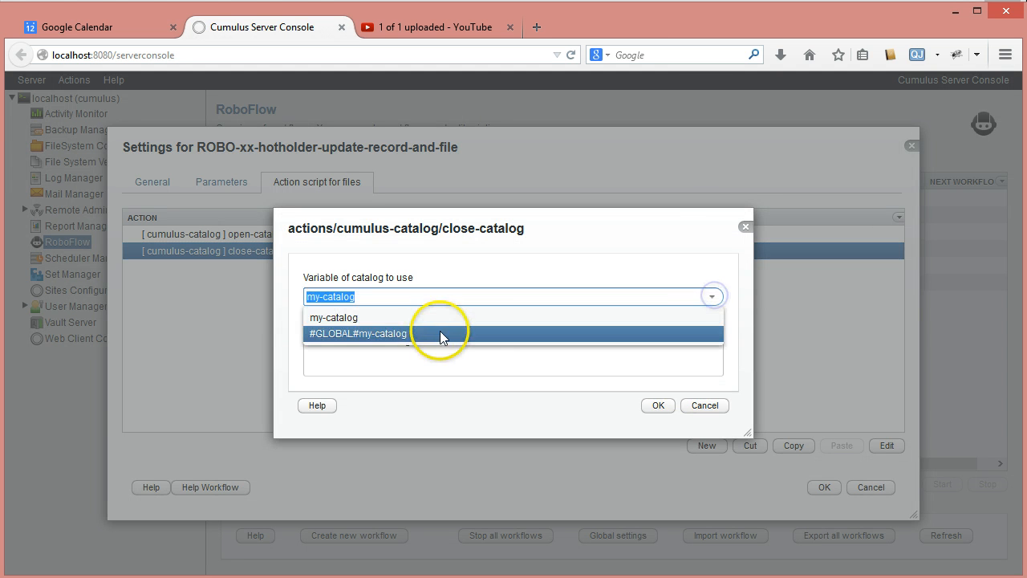
{"action": "left_click", "coordinate": [438, 331]}
{"action": "left_click", "coordinate": [658, 406]}
{"action": "left_click", "coordinate": [656, 406]}
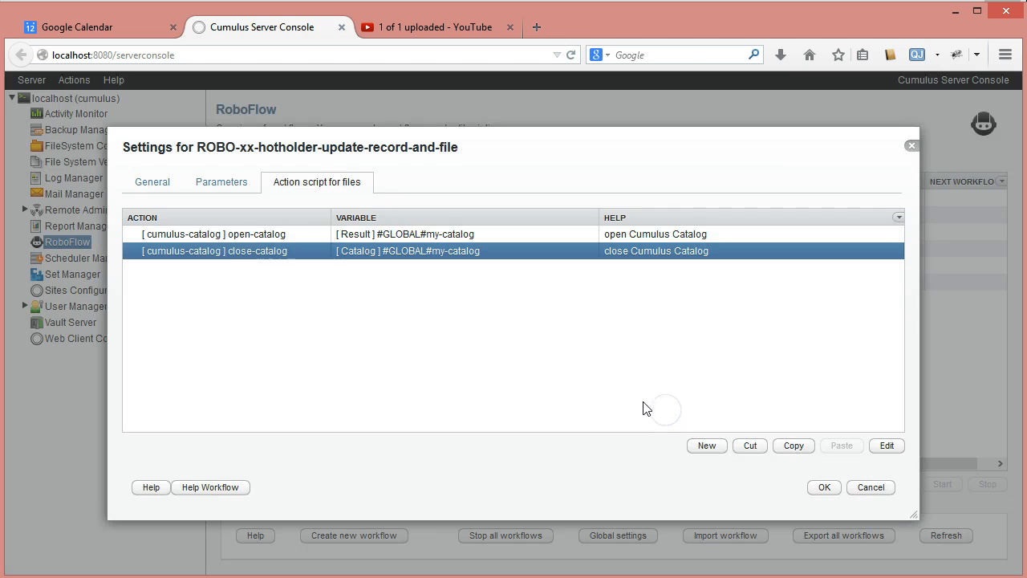
- Insert a conditional test-workflow-progress action after open-catalog, with Workflow-Progress set to First-Item-Of-Loop
{"action": "left_click", "coordinate": [268, 232]}
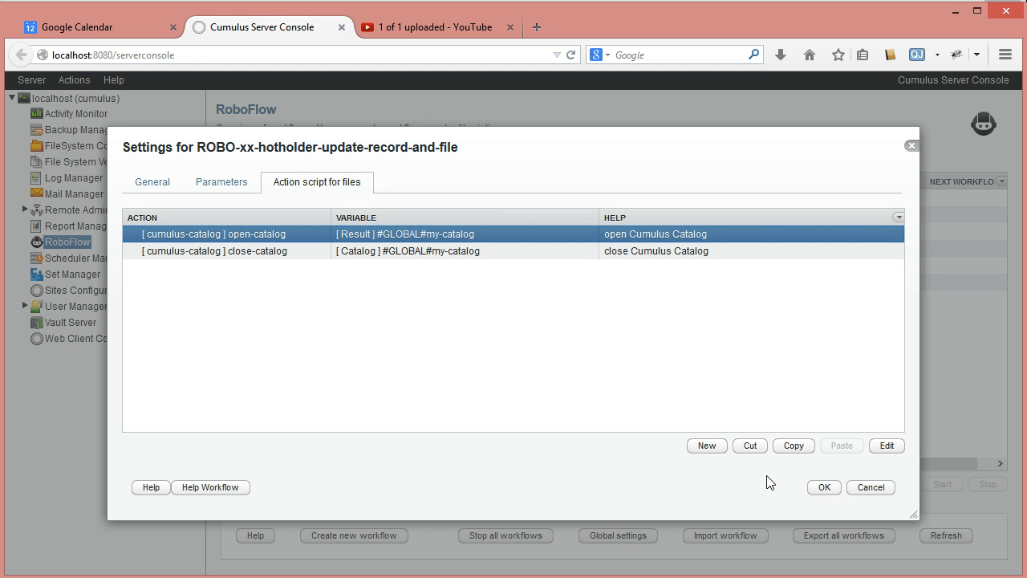
{"action": "left_click", "coordinate": [705, 448]}
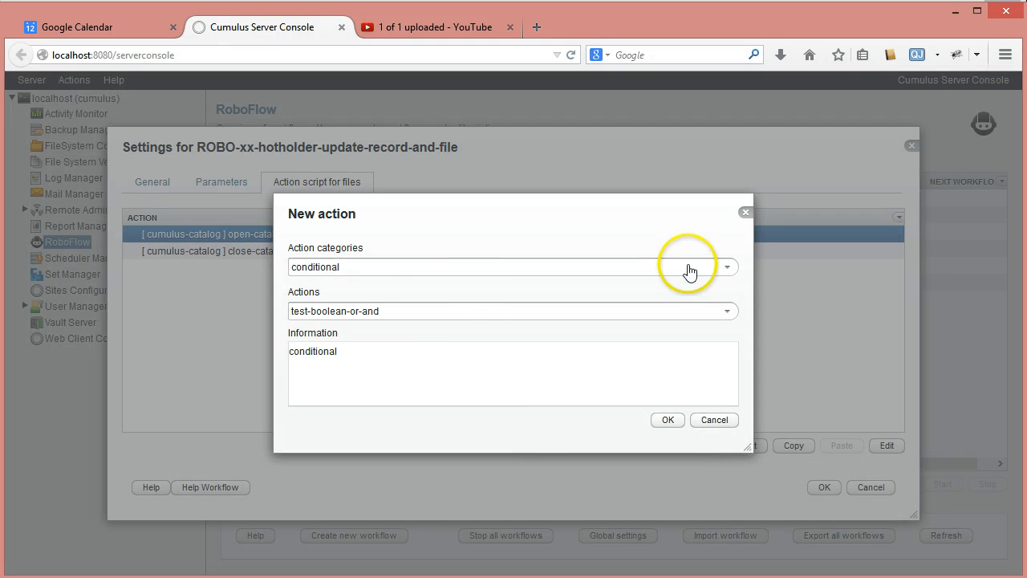
{"action": "left_click", "coordinate": [727, 311]}
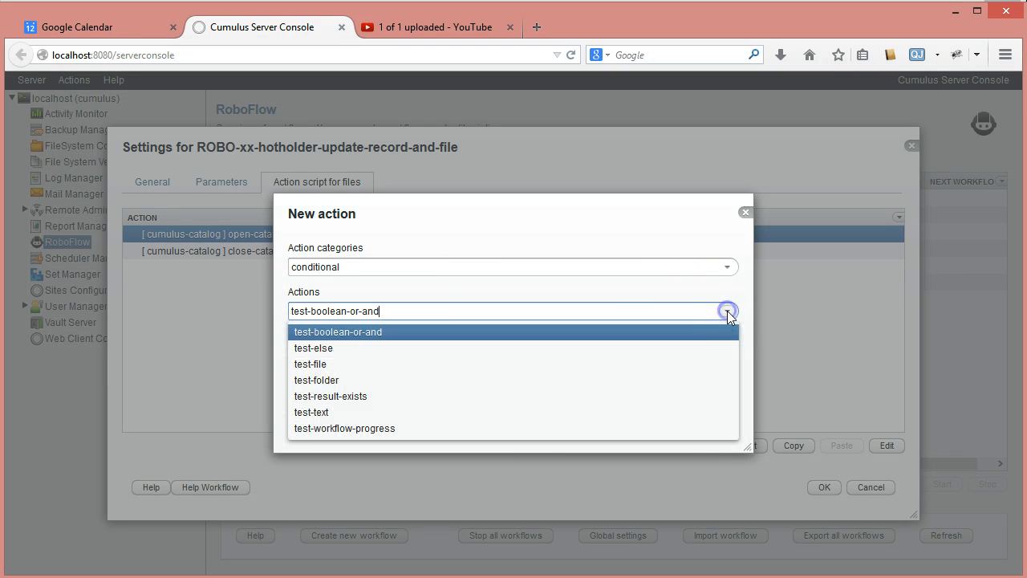
{"action": "left_click", "coordinate": [438, 426]}
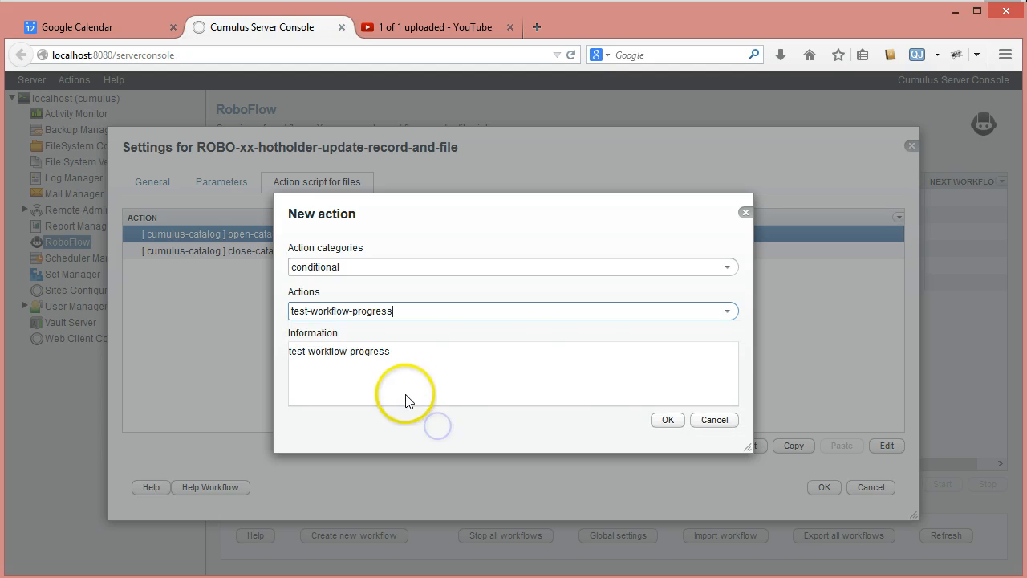
{"action": "left_click", "coordinate": [666, 420]}
{"action": "left_click", "coordinate": [712, 273]}
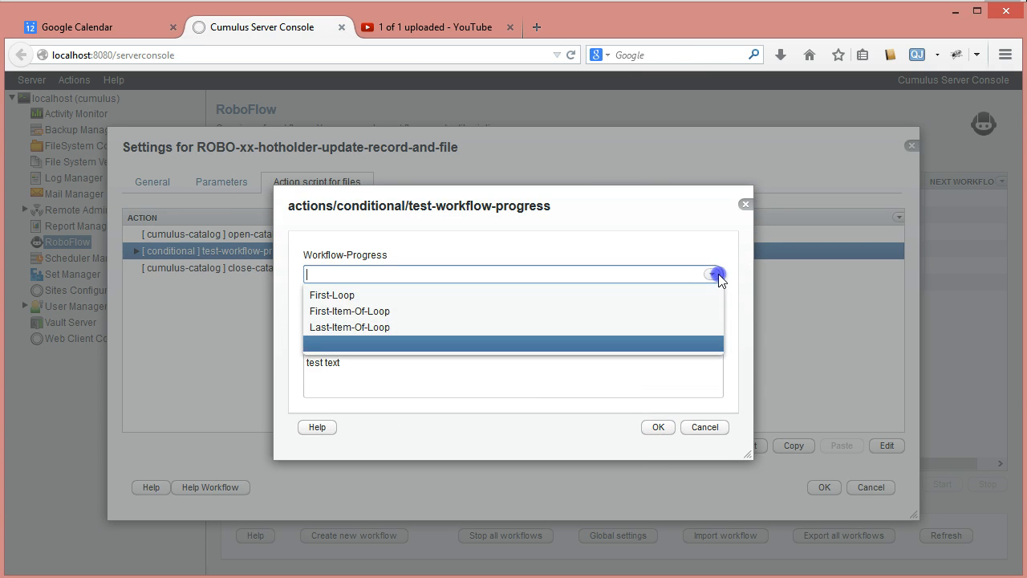
{"action": "left_click", "coordinate": [323, 316]}
{"action": "left_click", "coordinate": [658, 427]}
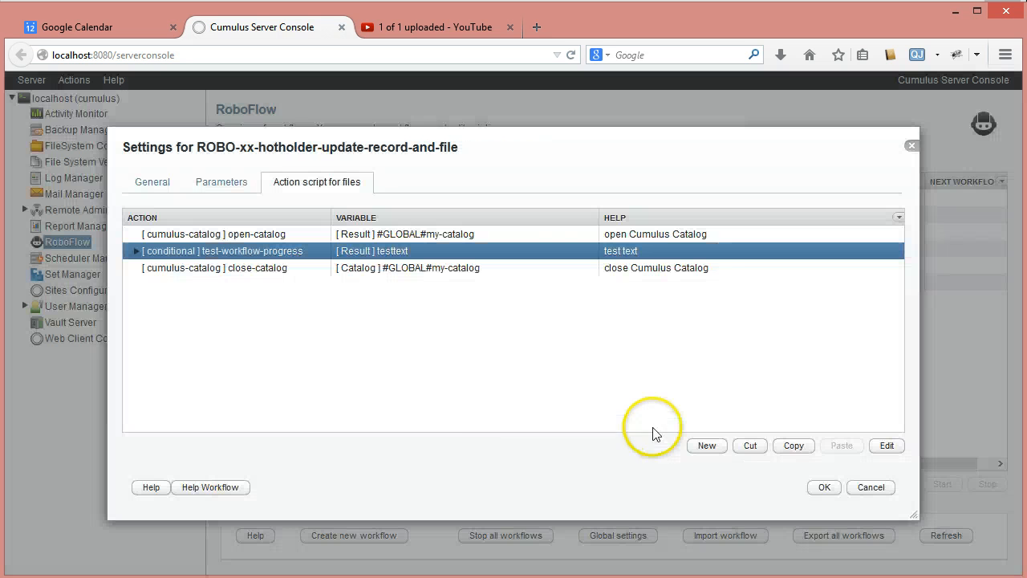
- Move the open-catalog action inside the test-workflow-progress condition by cutting and pasting it, then collapse the condition
{"action": "left_click", "coordinate": [264, 234]}
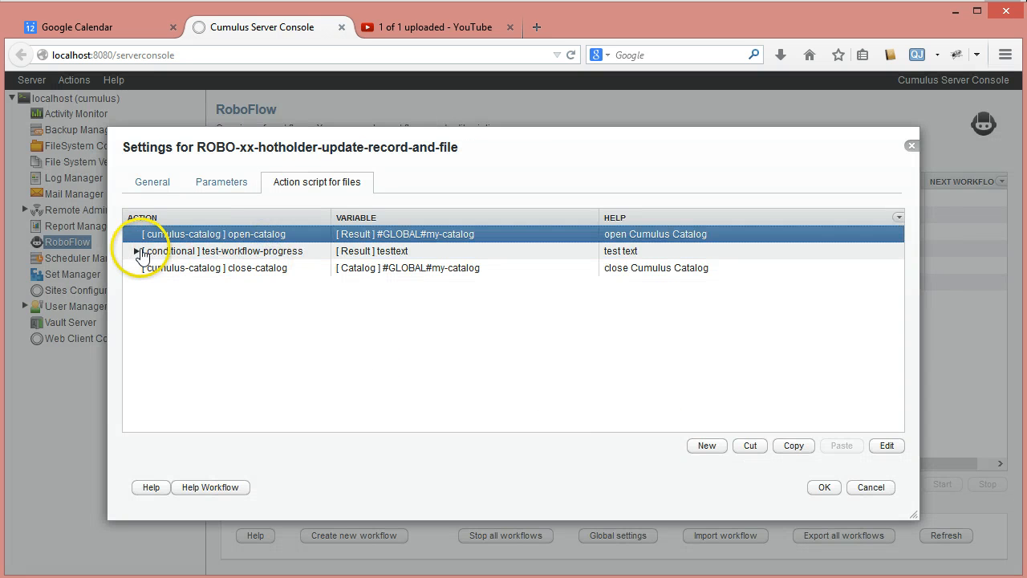
{"action": "left_click", "coordinate": [136, 250]}
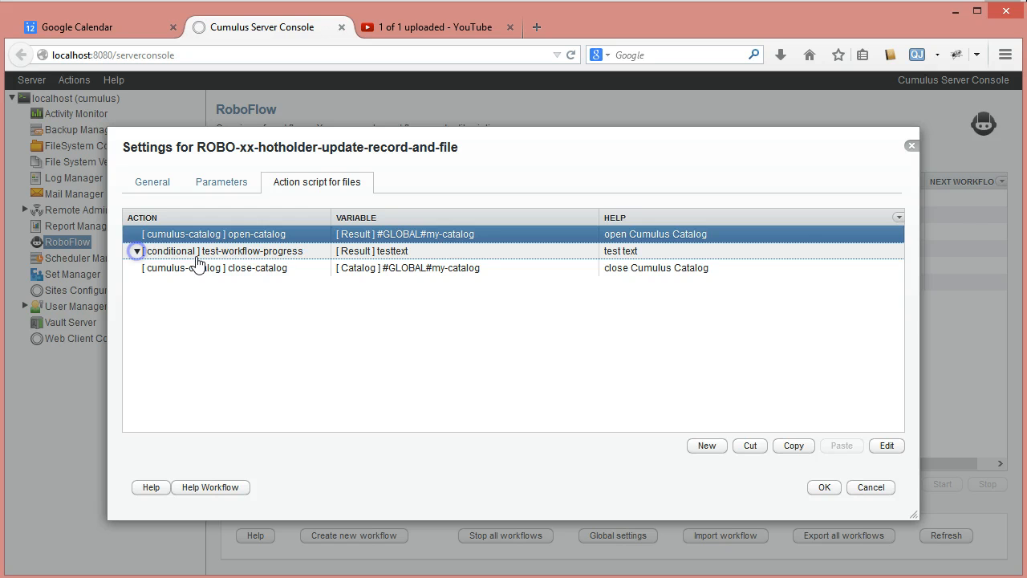
{"action": "left_click", "coordinate": [750, 445]}
{"action": "left_click", "coordinate": [241, 233]}
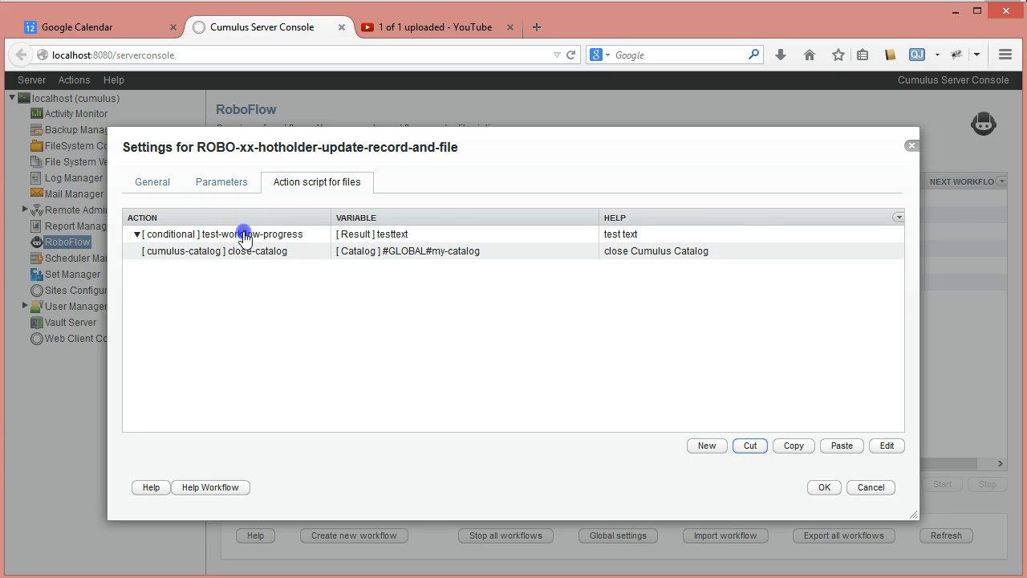
{"action": "left_click", "coordinate": [842, 446]}
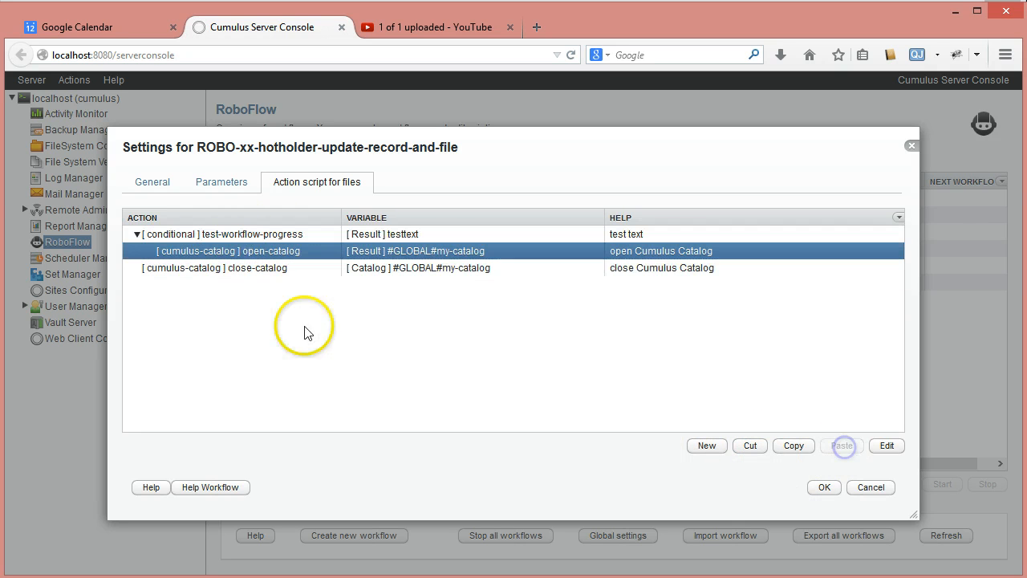
{"action": "left_click", "coordinate": [137, 236]}
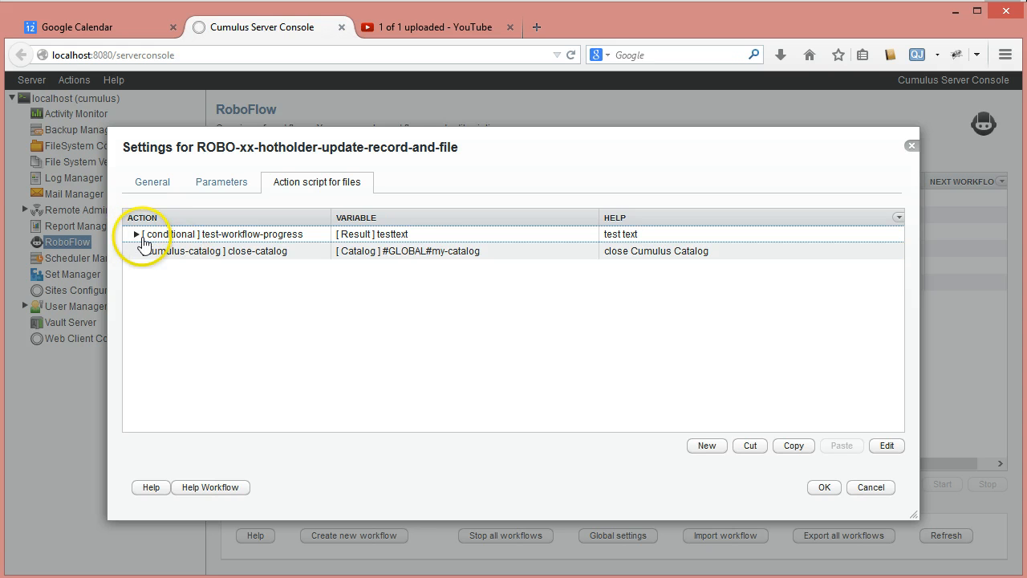
- Add a second conditional test-workflow-progress action after close-catalog, with Workflow-Progress set to Last-Item-Of-Loop
{"action": "left_click", "coordinate": [179, 252]}
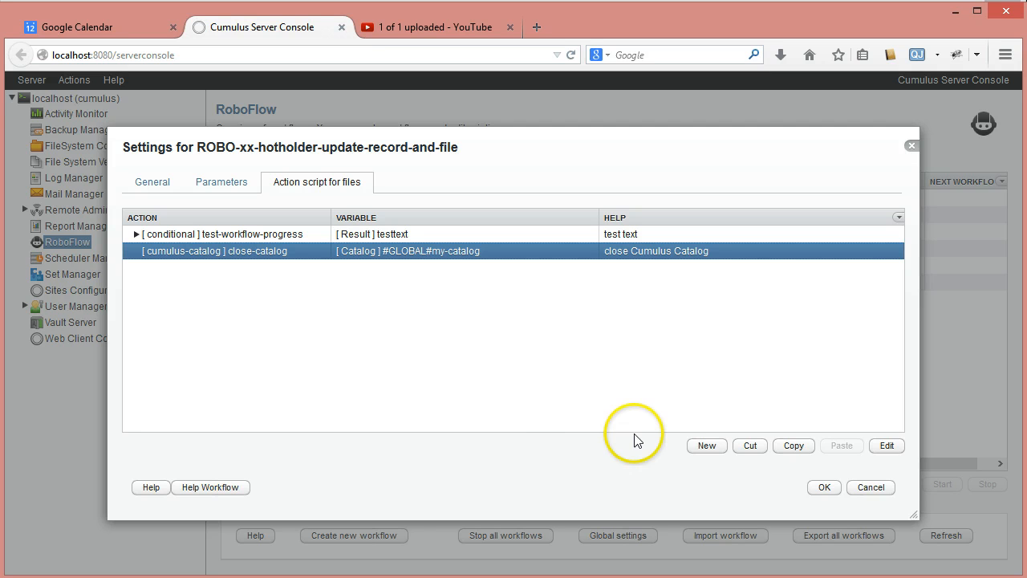
{"action": "left_click", "coordinate": [724, 447]}
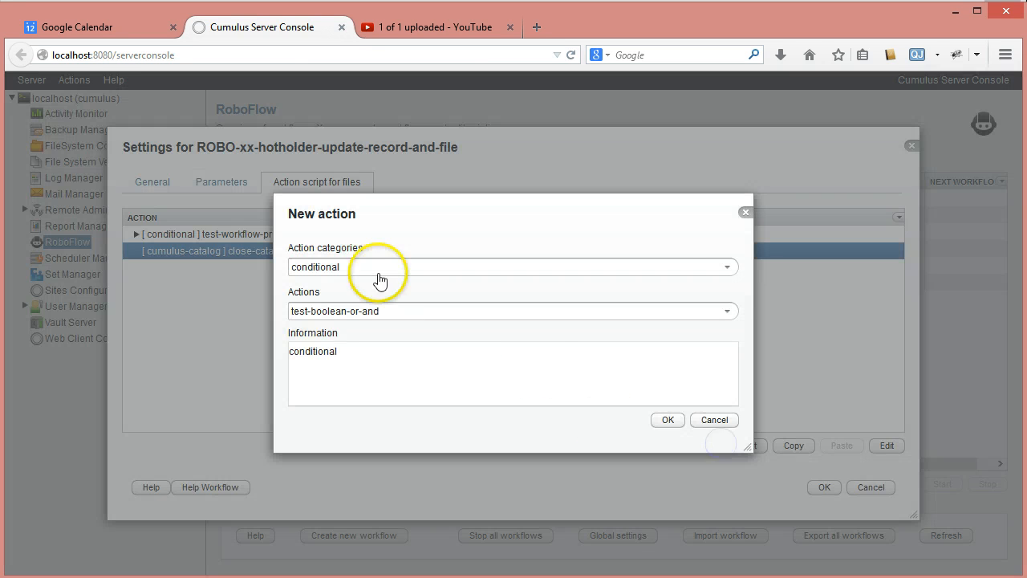
{"action": "left_click", "coordinate": [681, 315]}
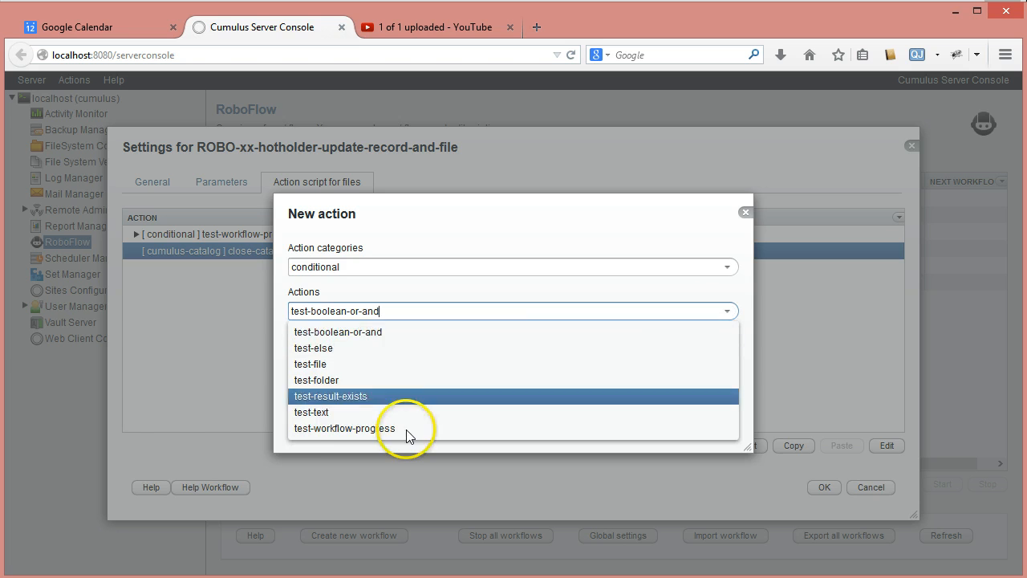
{"action": "left_click", "coordinate": [406, 428]}
{"action": "left_click", "coordinate": [666, 419]}
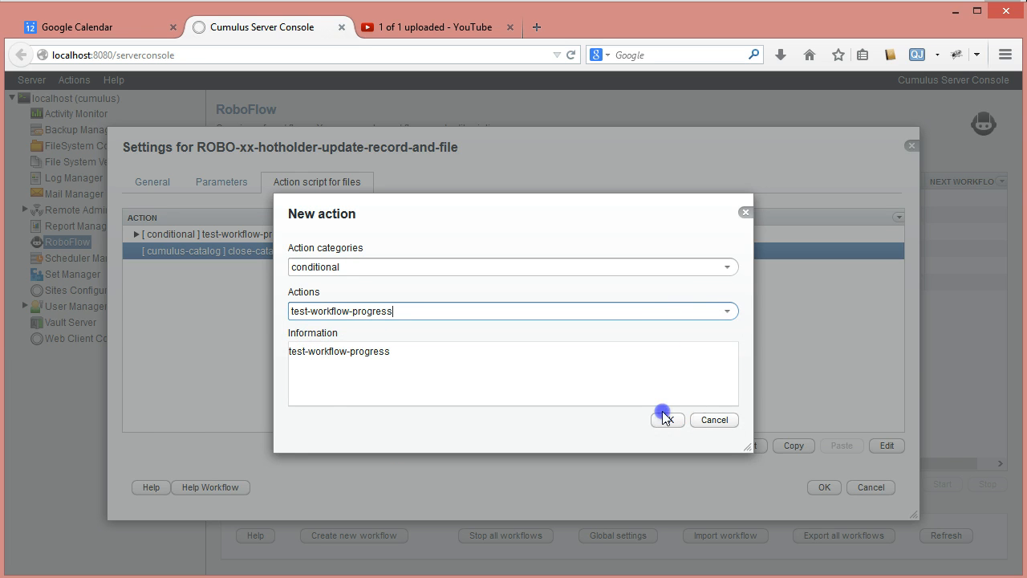
{"action": "left_click", "coordinate": [713, 275]}
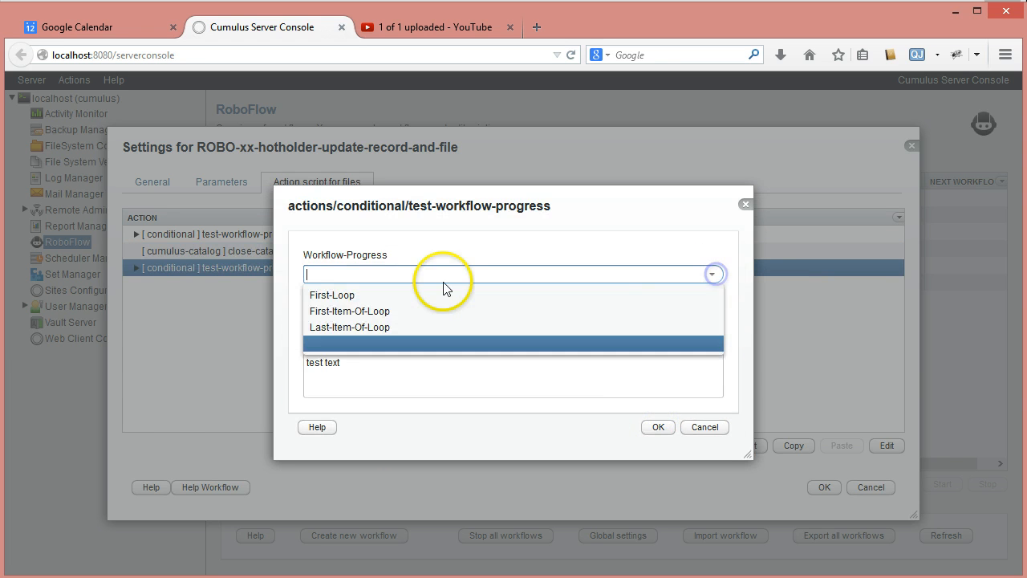
{"action": "left_click", "coordinate": [361, 328]}
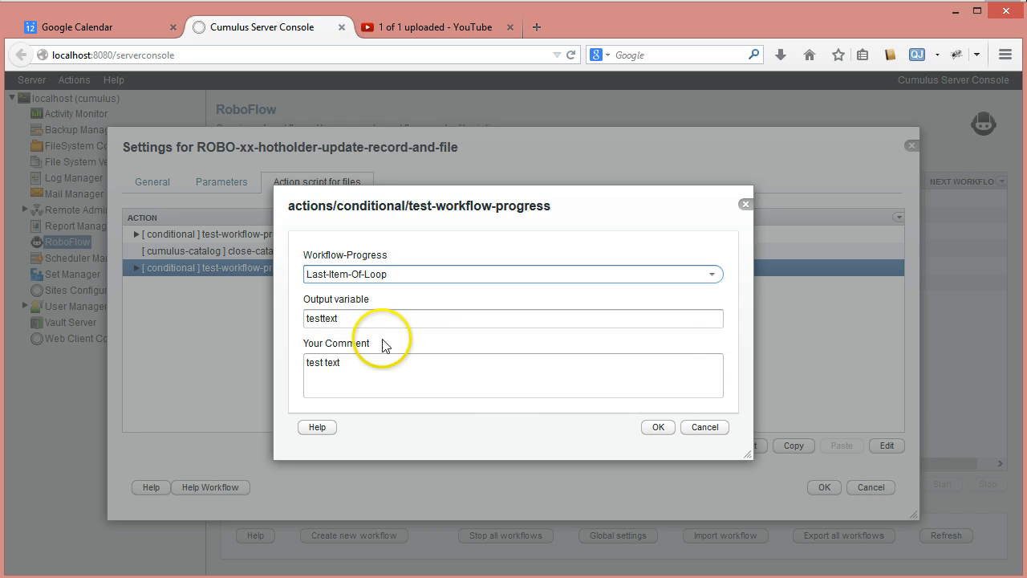
{"action": "mouse_move", "coordinate": [347, 321]}
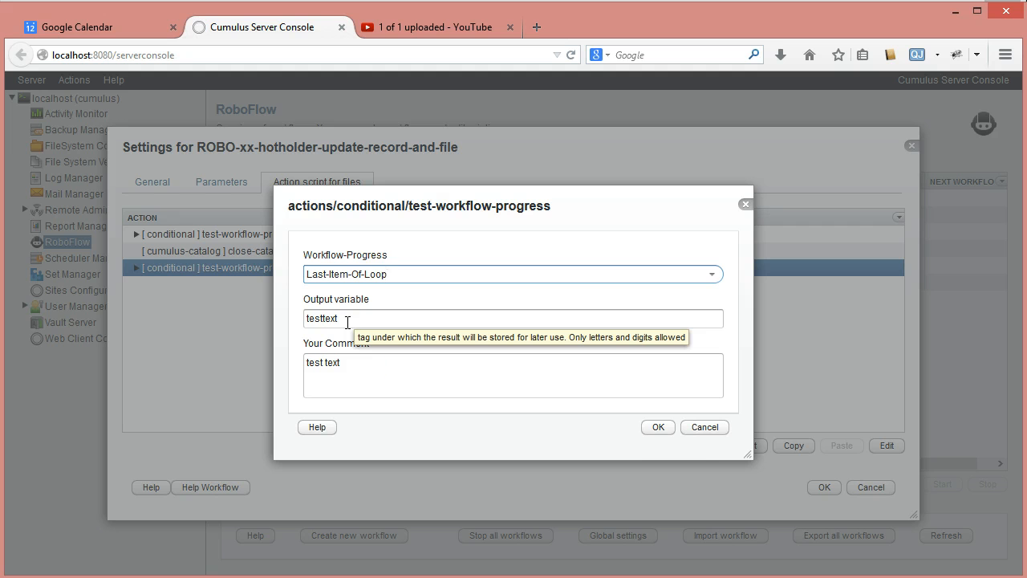
{"action": "left_click", "coordinate": [659, 430]}
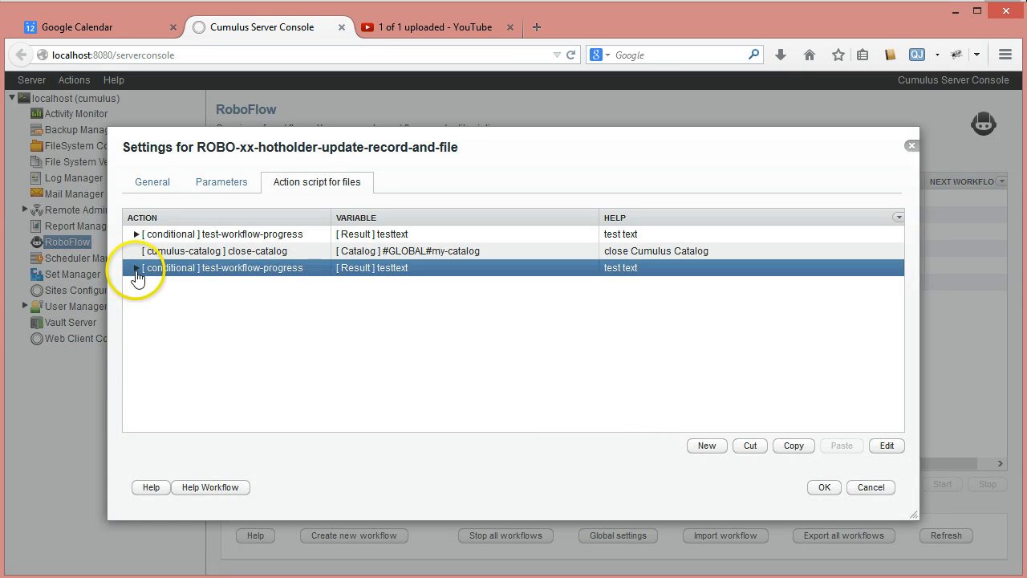
- Move the close-catalog action inside the Last-Item-Of-Loop test-workflow-progress condition by cutting and pasting it, then collapse the condition
{"action": "left_click", "coordinate": [136, 269]}
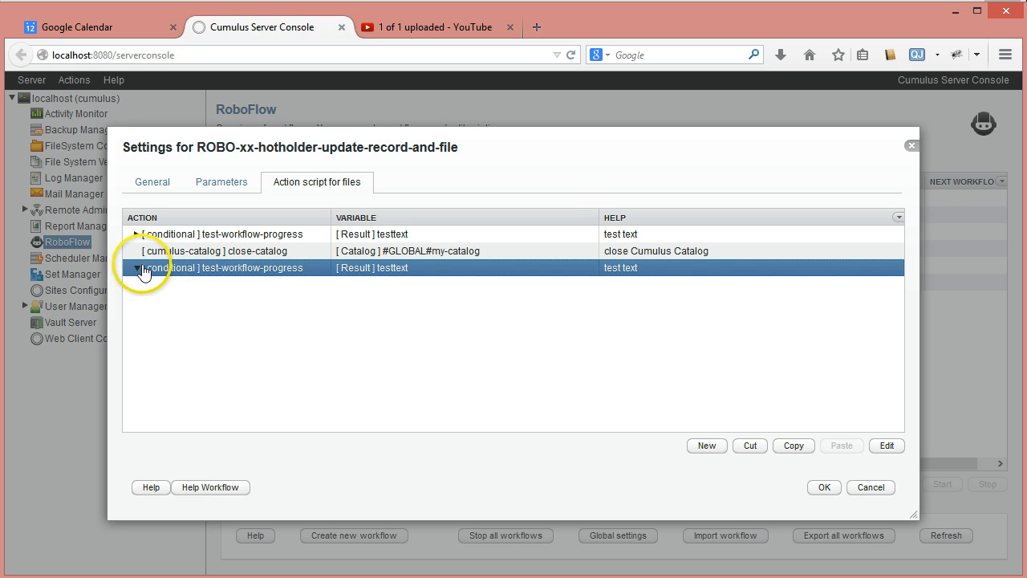
{"action": "left_click", "coordinate": [164, 250]}
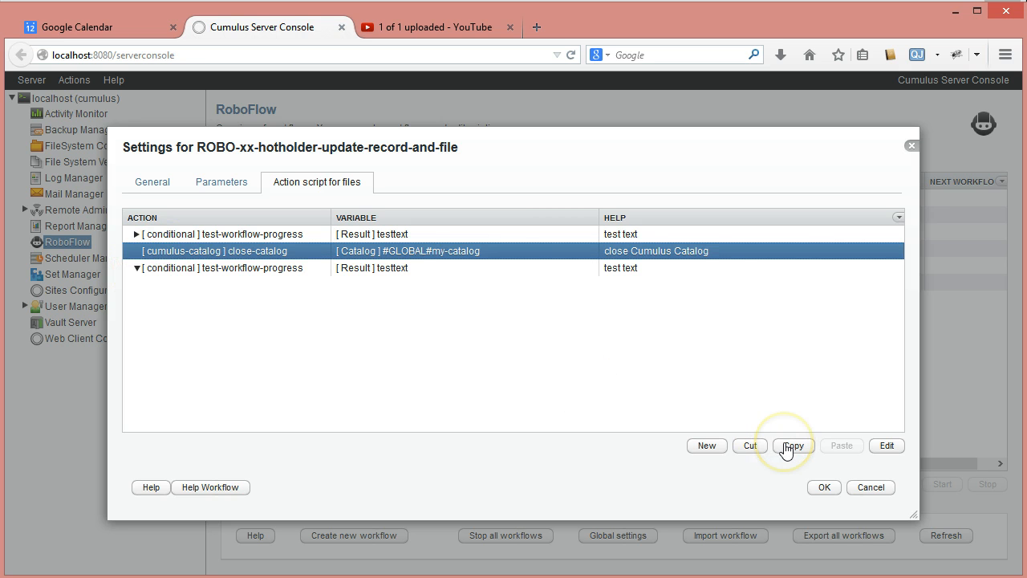
{"action": "left_click", "coordinate": [743, 447]}
{"action": "left_click", "coordinate": [212, 249]}
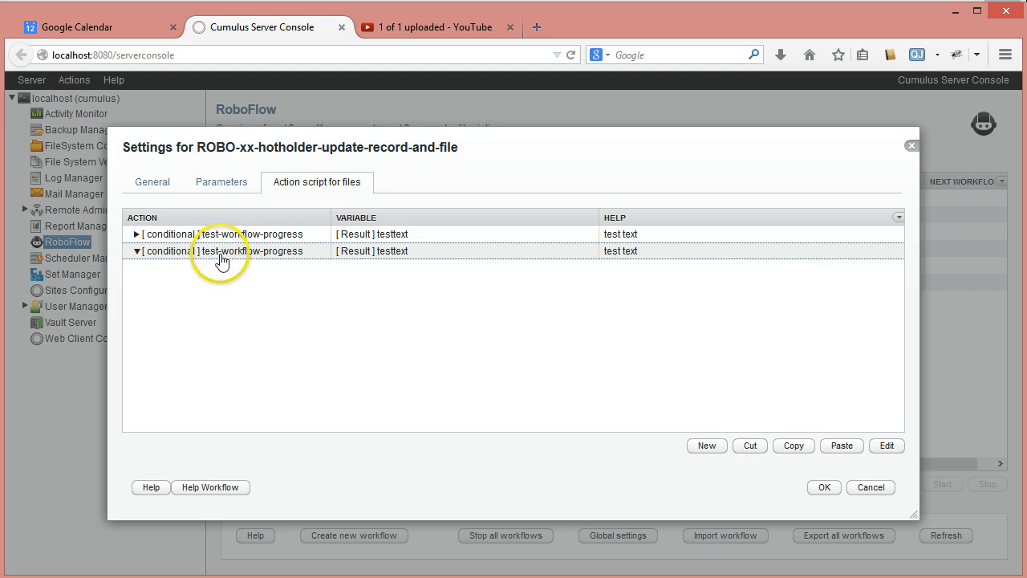
{"action": "left_click", "coordinate": [840, 447]}
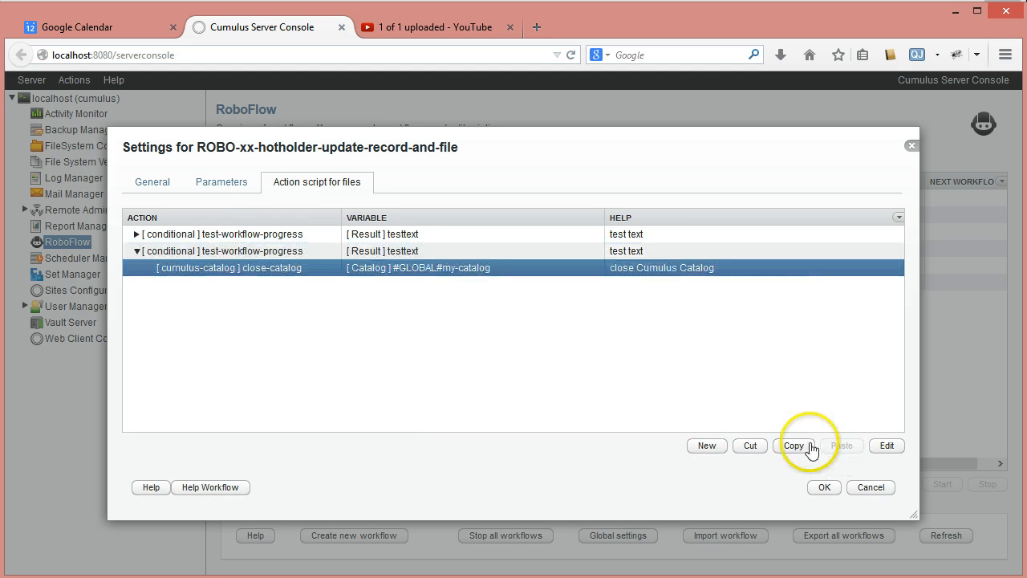
{"action": "left_click", "coordinate": [138, 251]}
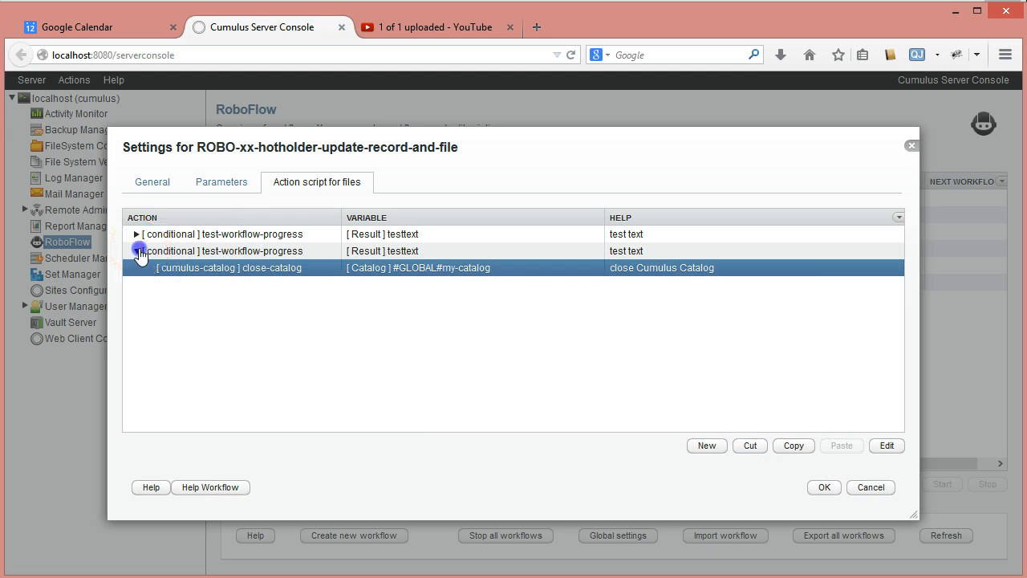
- Set the comment of the first test-workflow-progress condition to "Test-if-first-loop-of-workflow-to open catalog"
{"action": "left_click", "coordinate": [128, 235]}
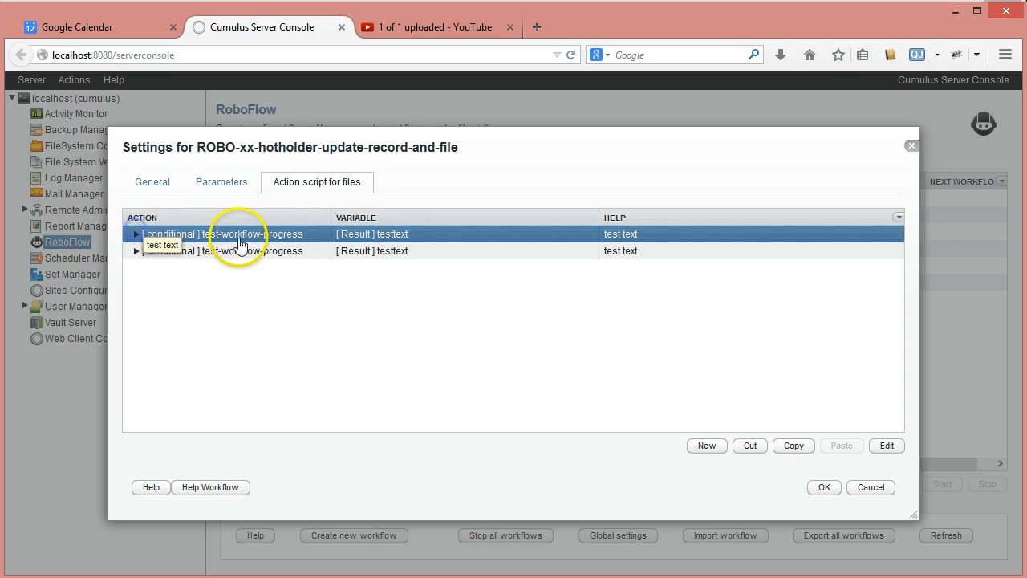
{"action": "left_click", "coordinate": [136, 234]}
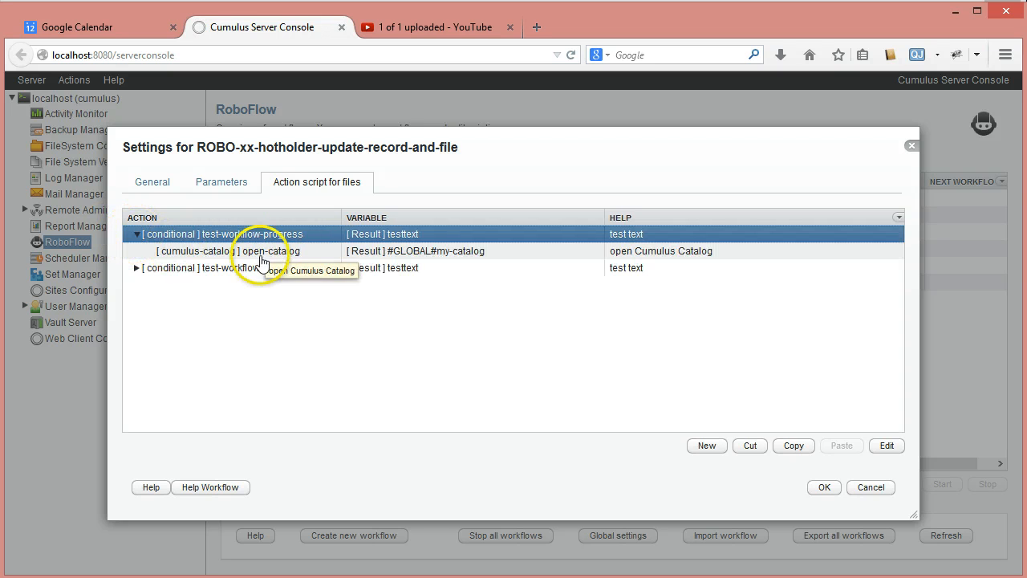
{"action": "double_click", "coordinate": [304, 235]}
{"action": "left_click_drag", "start_coordinate": [343, 367], "coordinate": [271, 368]}
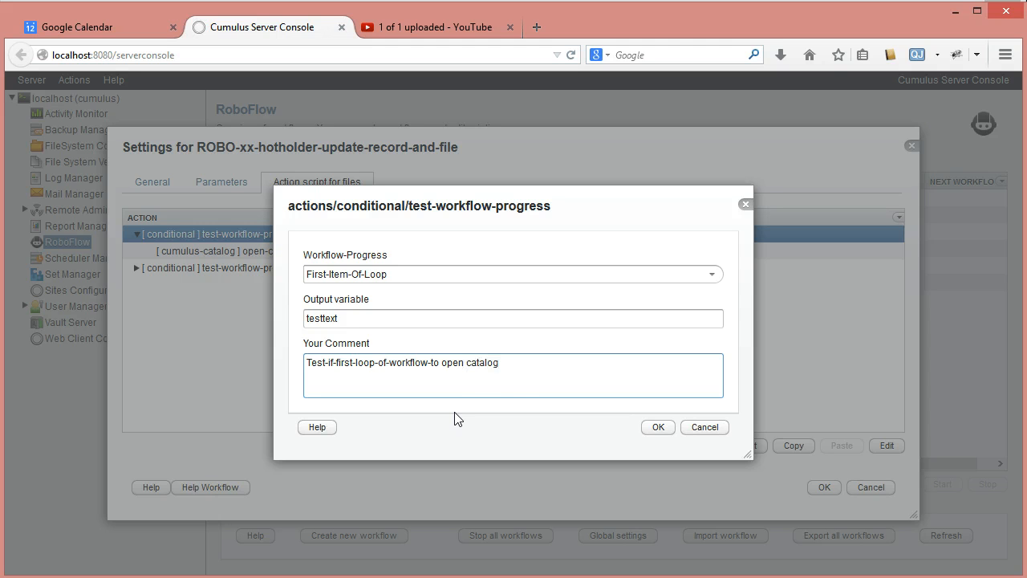
{"action": "left_click_drag", "start_coordinate": [511, 366], "coordinate": [210, 368]}
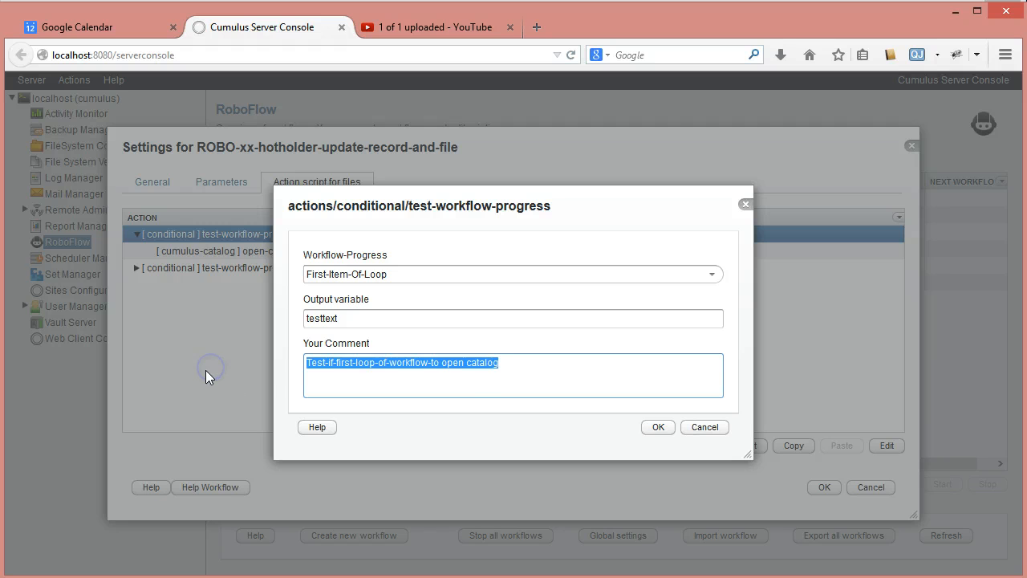
{"action": "left_click", "coordinate": [656, 426]}
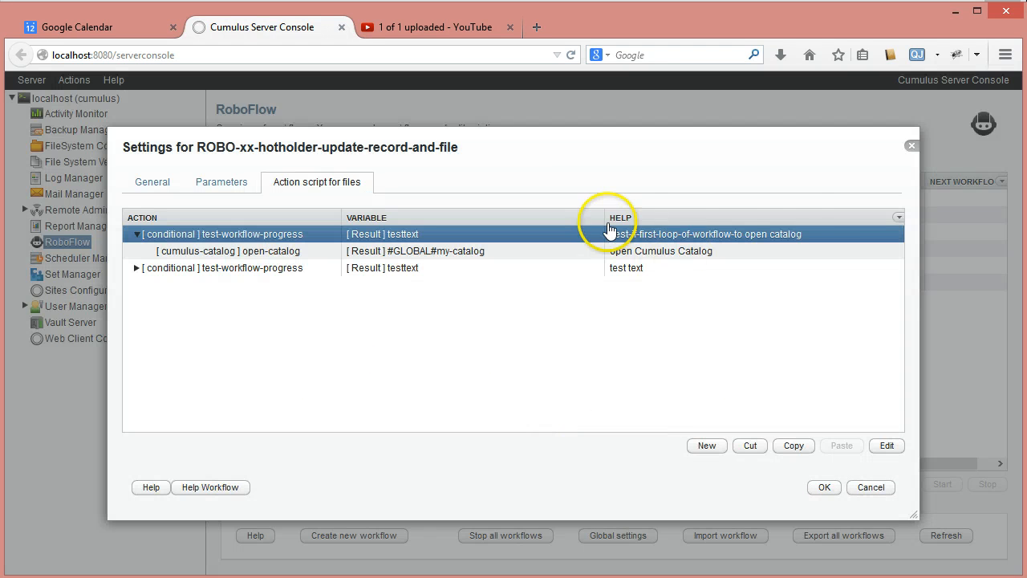
- Reuse the first condition's comment for the second test-workflow-progress condition, changing it to "Test-if-last-loop-of-workflow-to close catalog"
{"action": "double_click", "coordinate": [286, 270]}
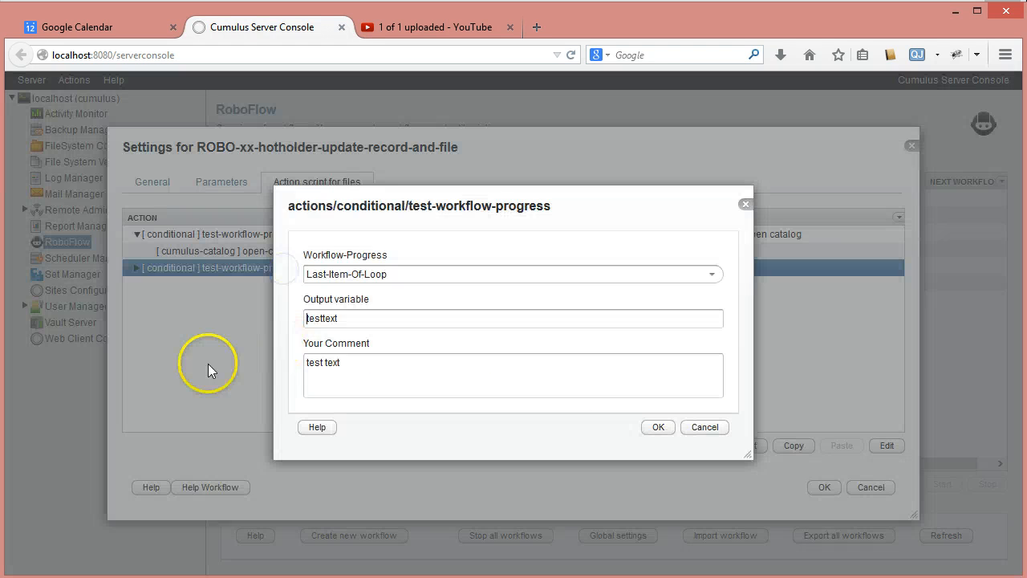
{"action": "left_click_drag", "start_coordinate": [351, 378], "coordinate": [214, 350]}
{"action": "key", "text": "ctrl+v"}
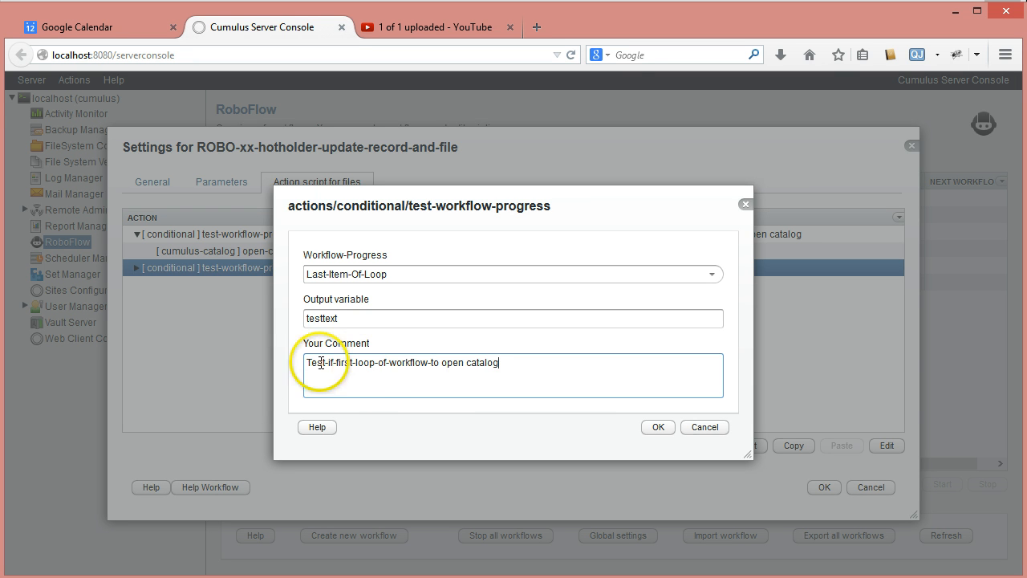
{"action": "double_click", "coordinate": [343, 363]}
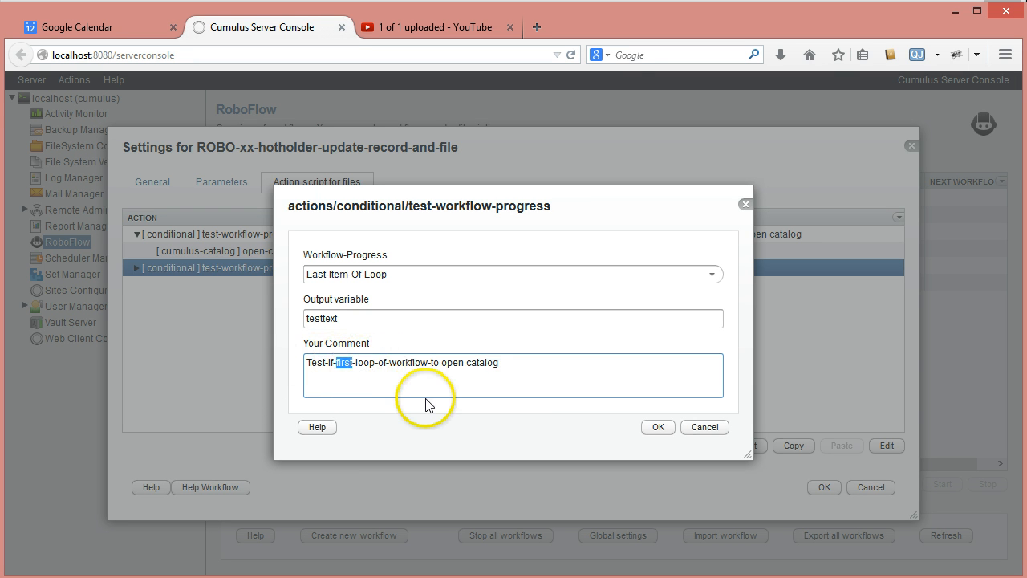
{"action": "type", "text": "last"}
{"action": "type", "text": "close"}
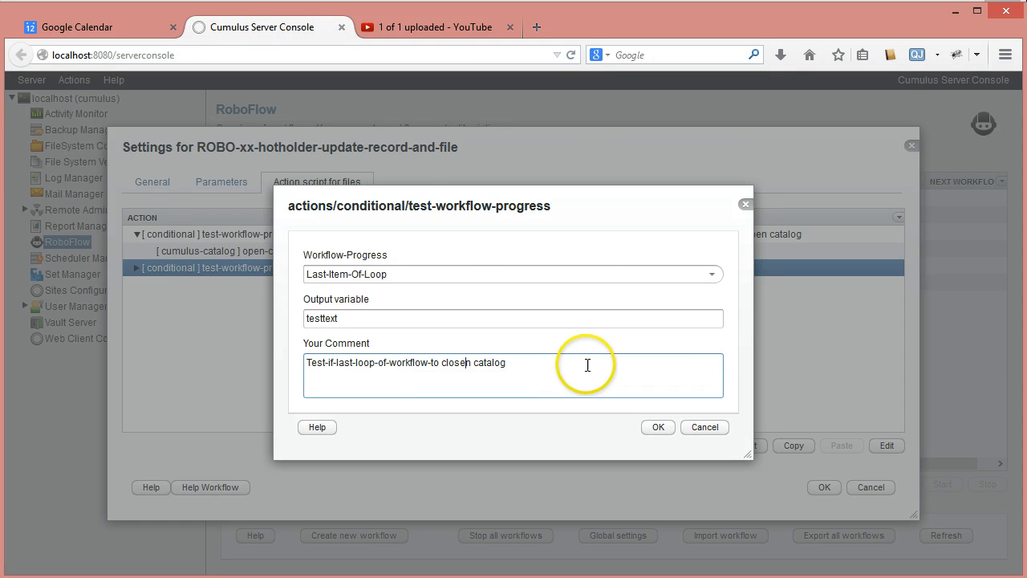
{"action": "key", "text": "Delete"}
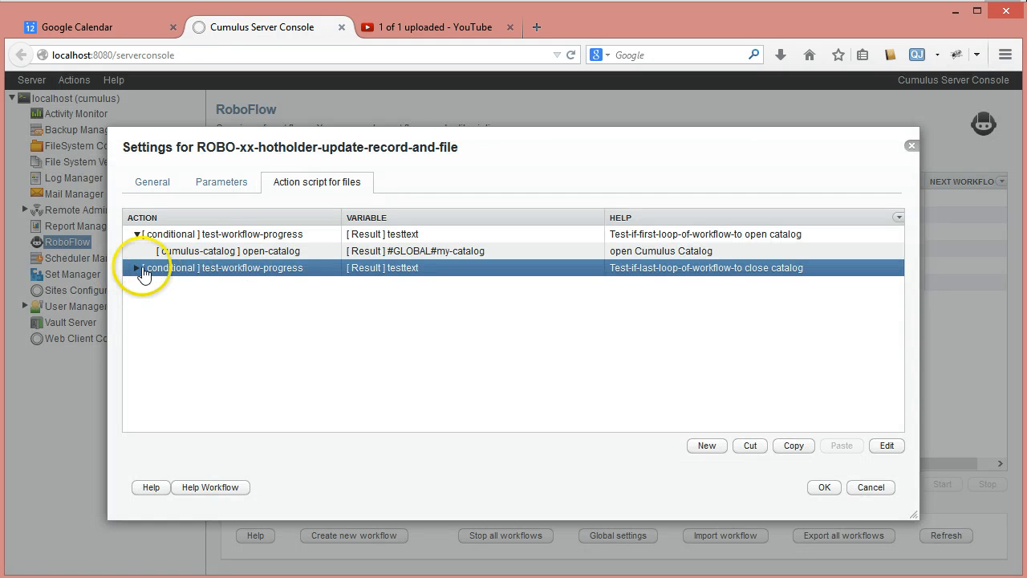
- Collapse the first-loop condition and insert a file-folder store-part-of-file-as-text action directly after it
{"action": "left_click", "coordinate": [136, 234]}
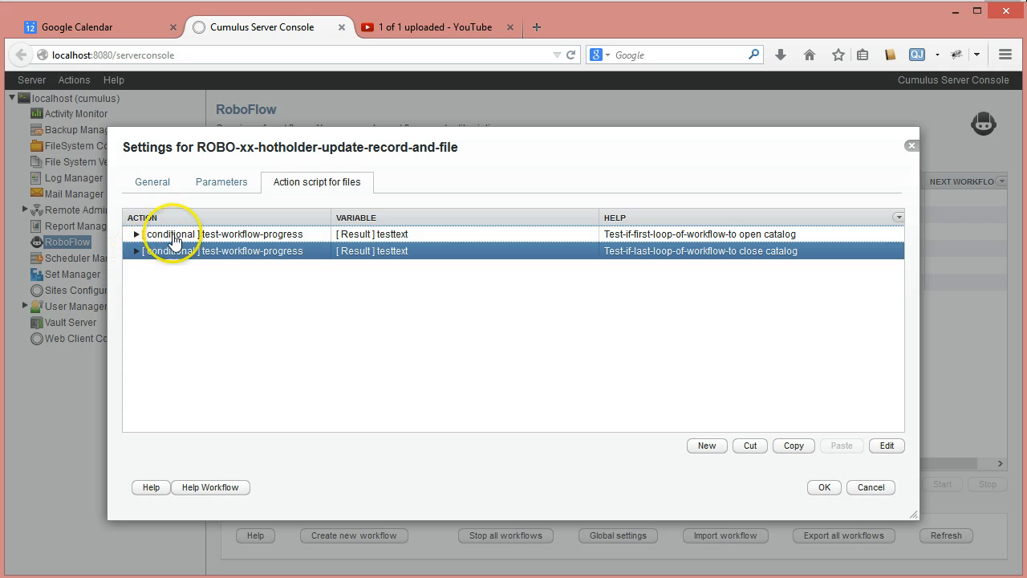
{"action": "left_click", "coordinate": [171, 234]}
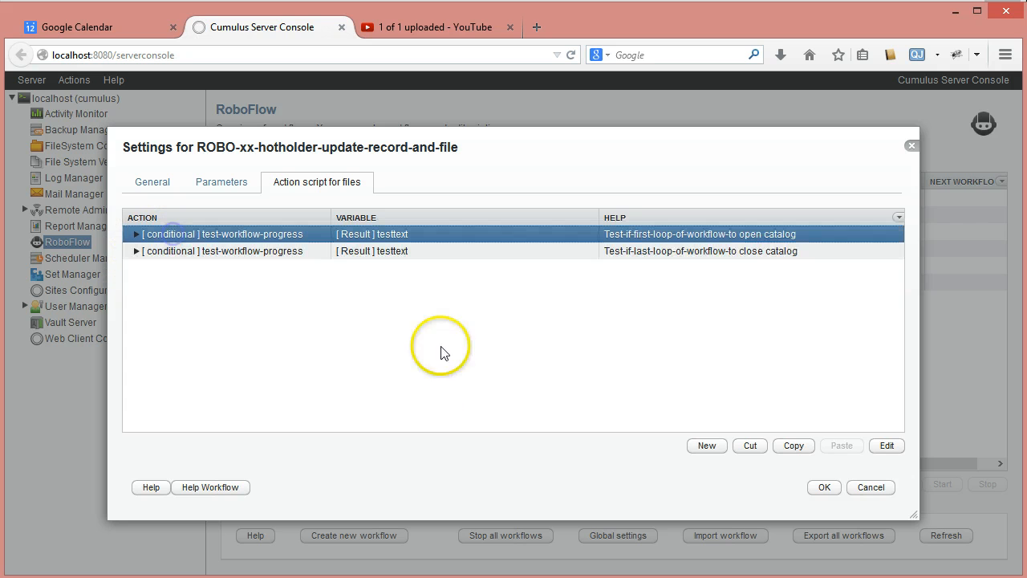
{"action": "left_click", "coordinate": [706, 452]}
{"action": "left_click", "coordinate": [706, 446]}
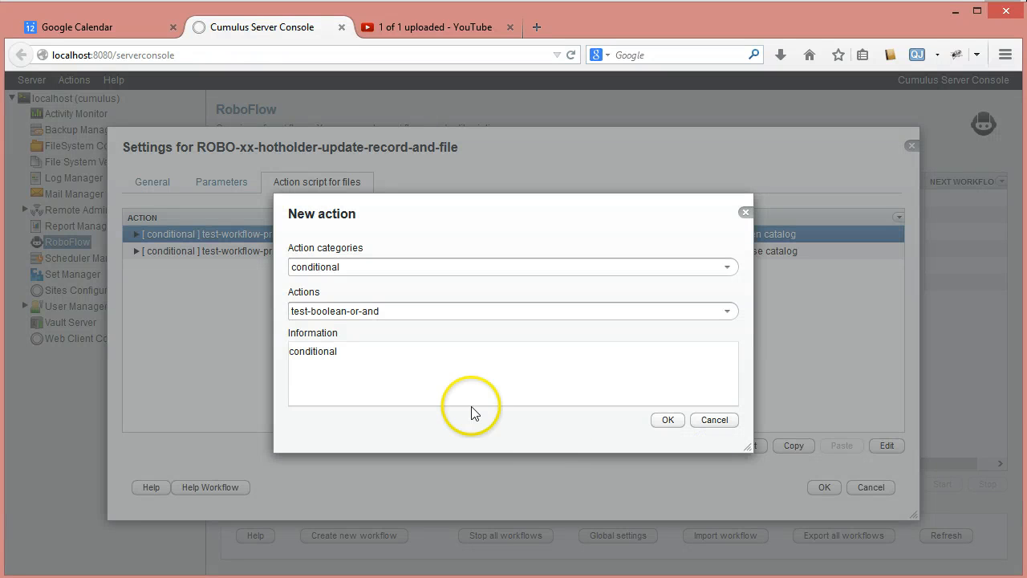
{"action": "left_click", "coordinate": [727, 268]}
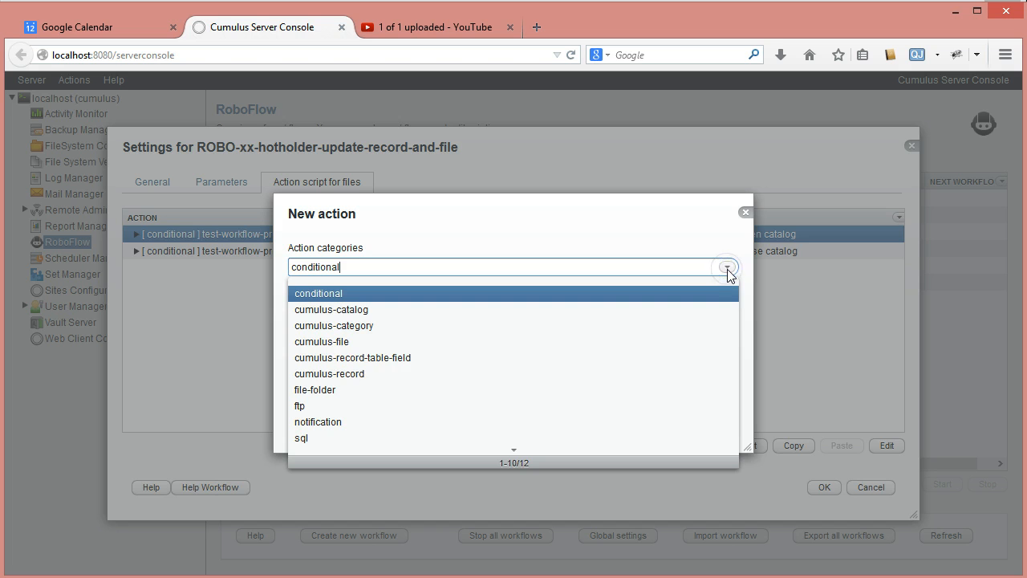
{"action": "left_click", "coordinate": [426, 375]}
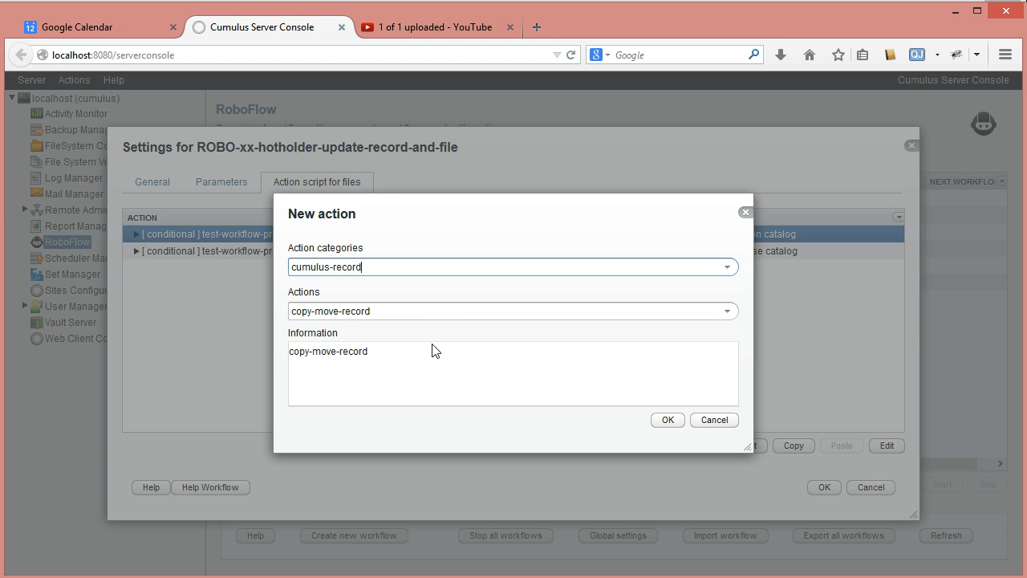
{"action": "left_click", "coordinate": [727, 266]}
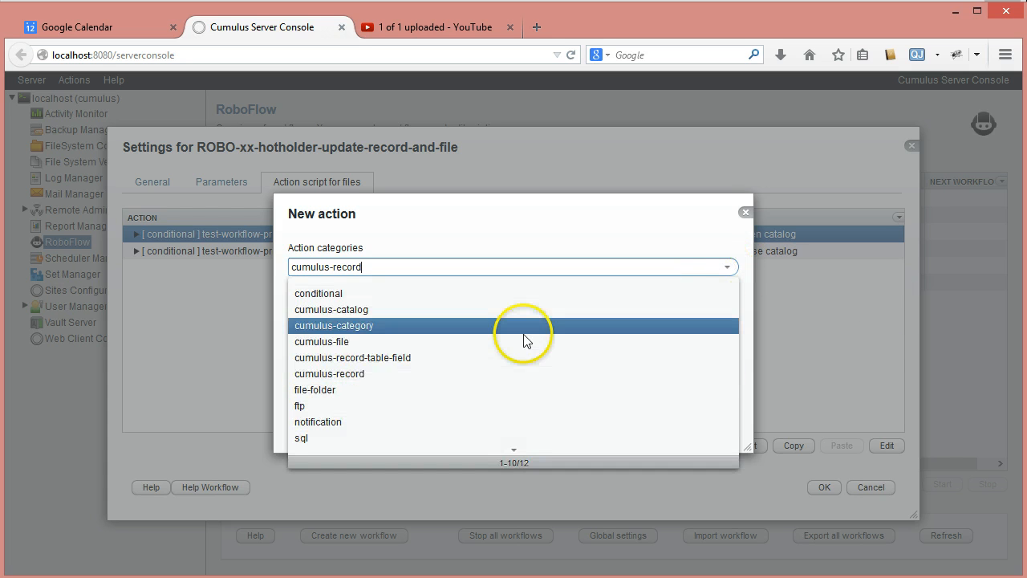
{"action": "left_click", "coordinate": [334, 392]}
{"action": "left_click", "coordinate": [727, 311]}
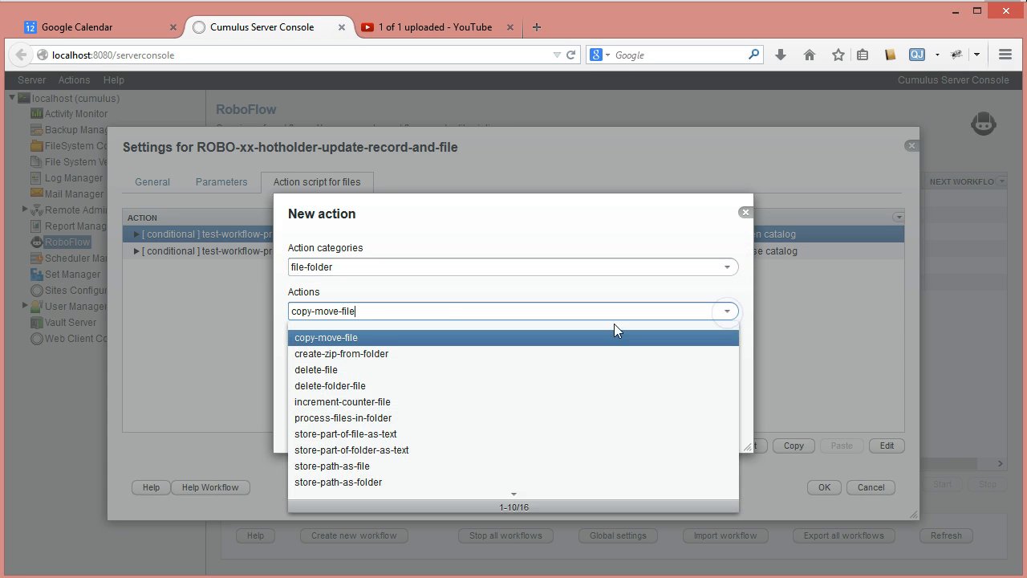
{"action": "left_click", "coordinate": [335, 438]}
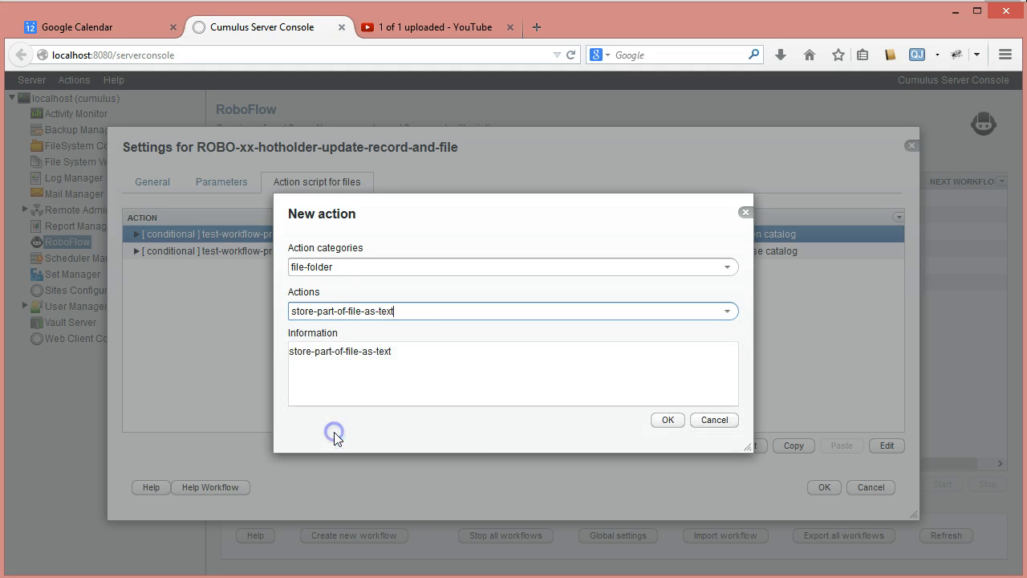
{"action": "left_click", "coordinate": [664, 420]}
- Configure store-part-of-file-as-text with file variable hot, Type-of-Action store-filename-without-extension and output variable filename-wo
{"action": "left_click", "coordinate": [711, 252]}
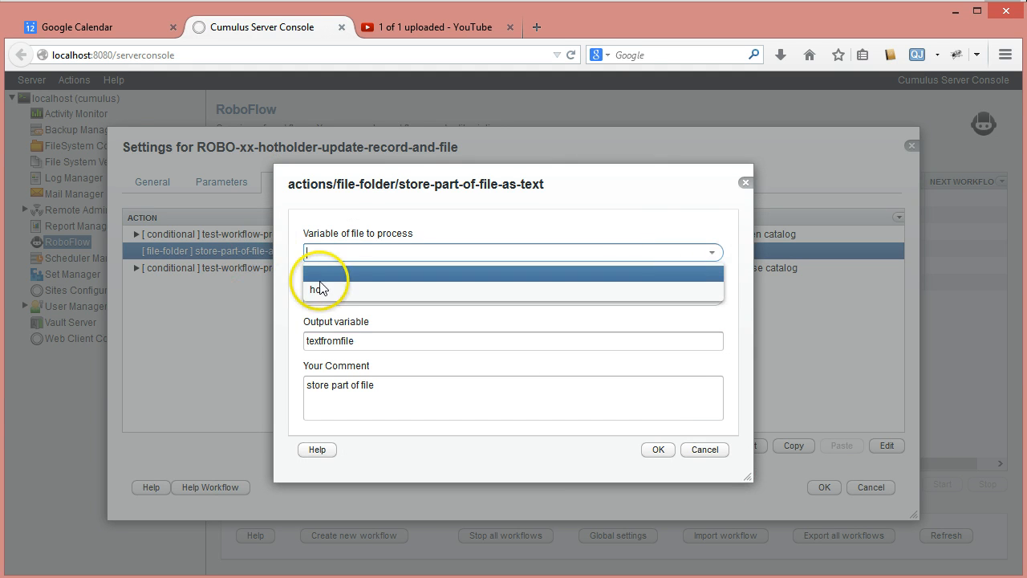
{"action": "left_click", "coordinate": [339, 290]}
{"action": "left_click", "coordinate": [709, 297]}
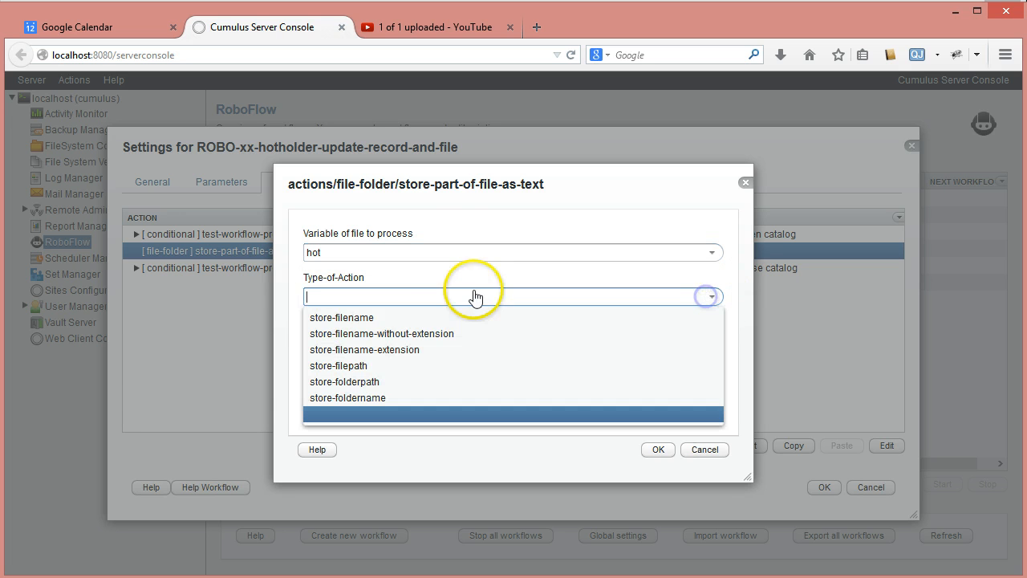
{"action": "left_click", "coordinate": [380, 333]}
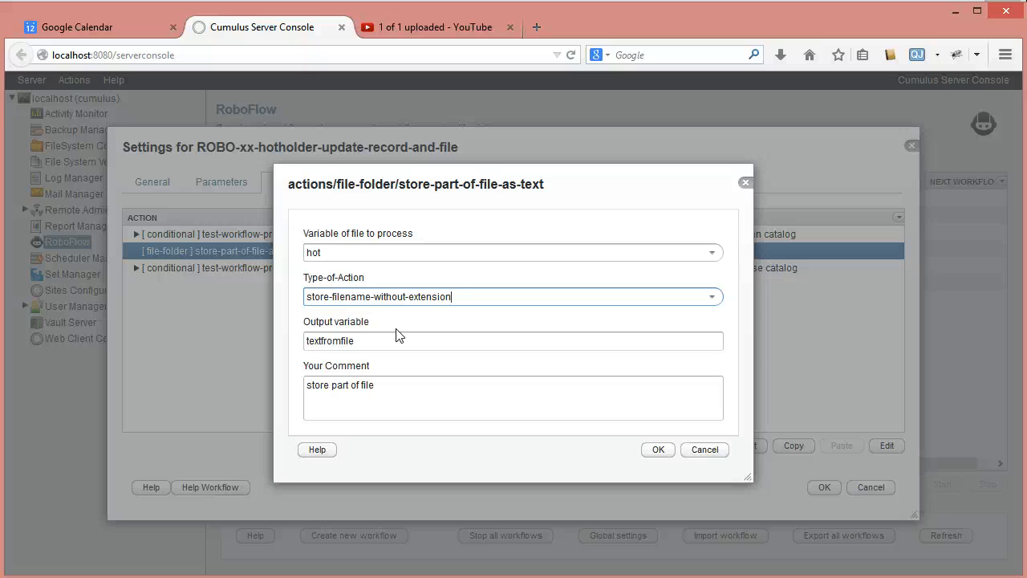
{"action": "left_click", "coordinate": [395, 345]}
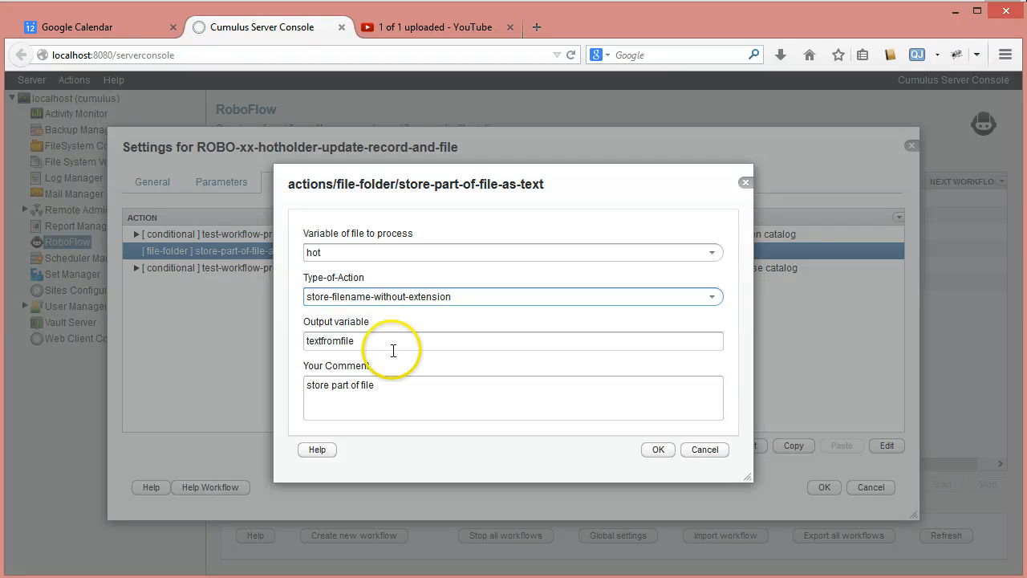
{"action": "double_click", "coordinate": [390, 345]}
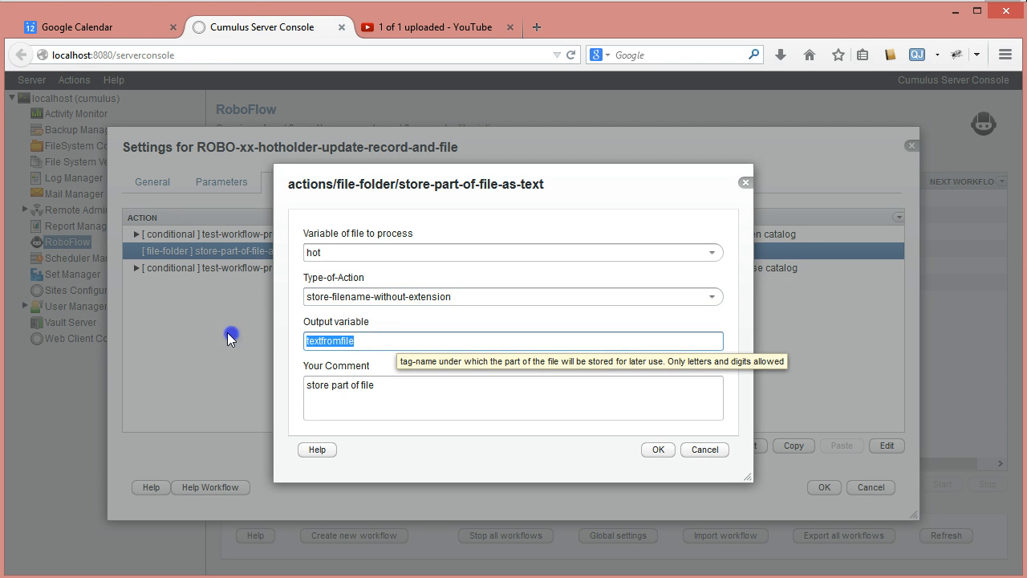
{"action": "type", "text": "filen"}
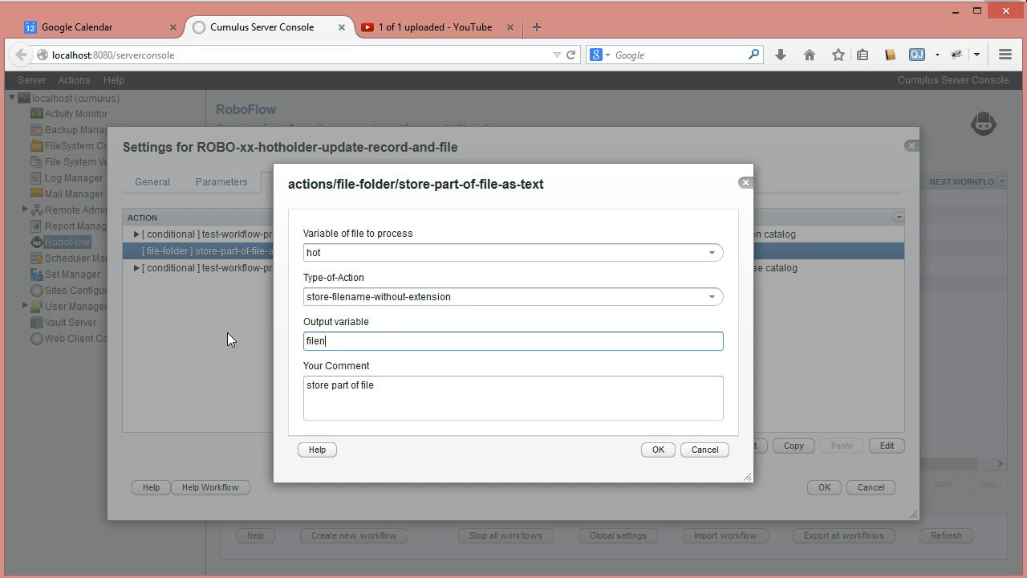
{"action": "type", "text": "ame-wo"}
{"action": "left_click", "coordinate": [654, 459]}
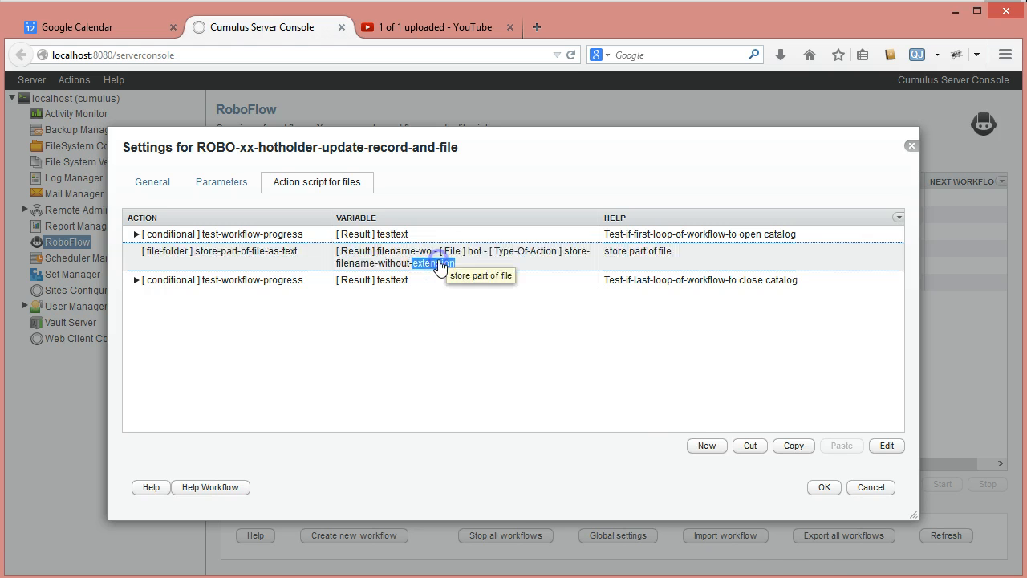
- Extend the store-part-of-file-as-text action's comment to "store part of file: store-filename-without-extension"
{"action": "double_click", "coordinate": [440, 265]}
{"action": "left_click", "coordinate": [192, 322]}
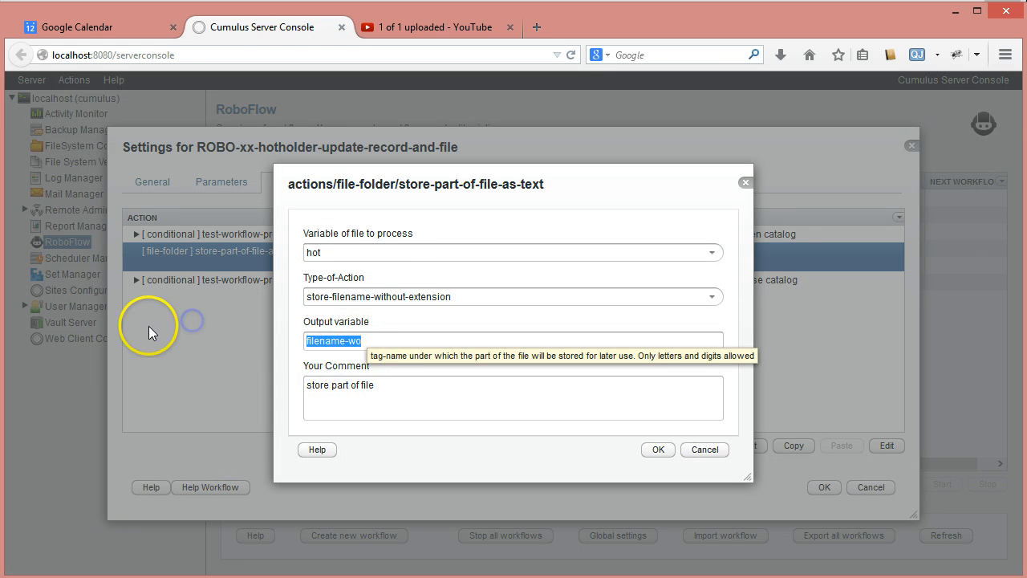
{"action": "left_click", "coordinate": [386, 387]}
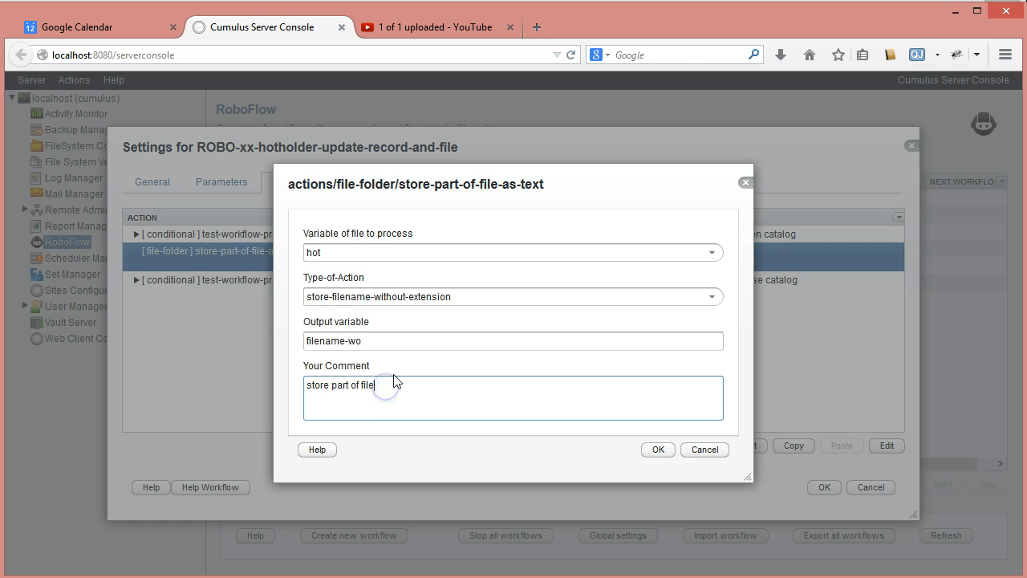
{"action": "left_click", "coordinate": [223, 294]}
{"action": "key", "text": "ctrl+c"}
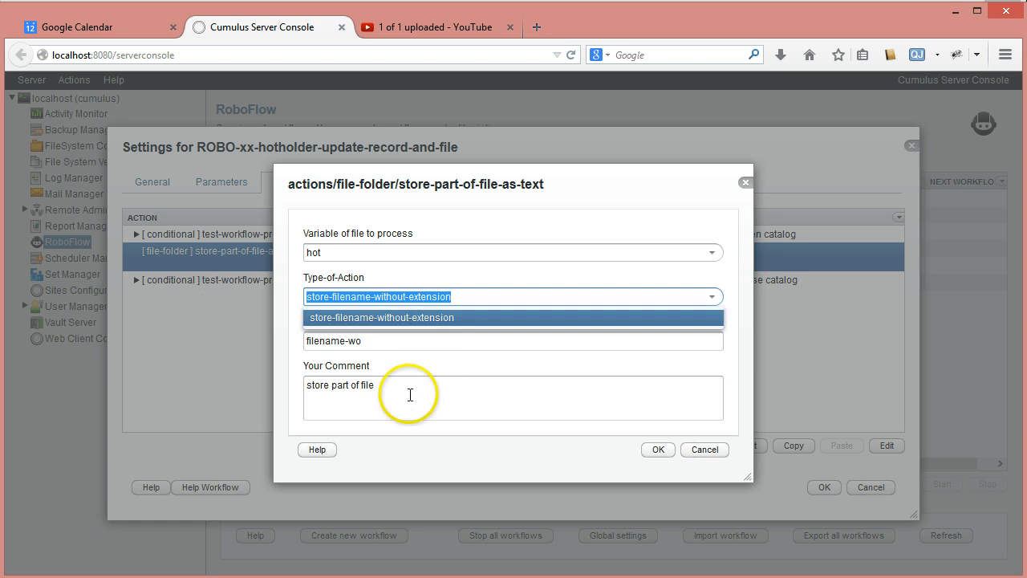
{"action": "left_click", "coordinate": [408, 386]}
{"action": "key", "text": "ctrl+v"}
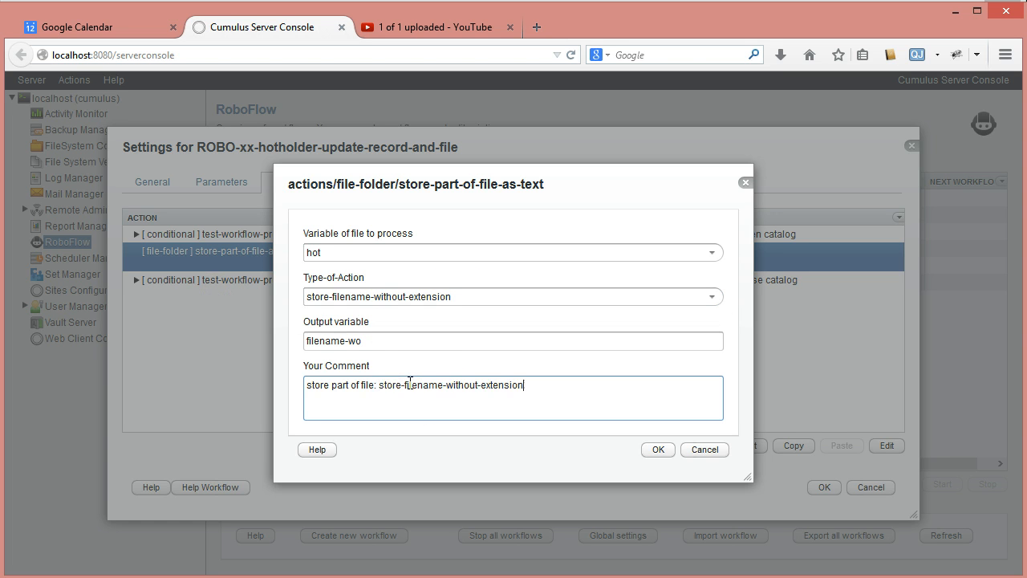
{"action": "left_click", "coordinate": [440, 383]}
{"action": "left_click", "coordinate": [668, 450]}
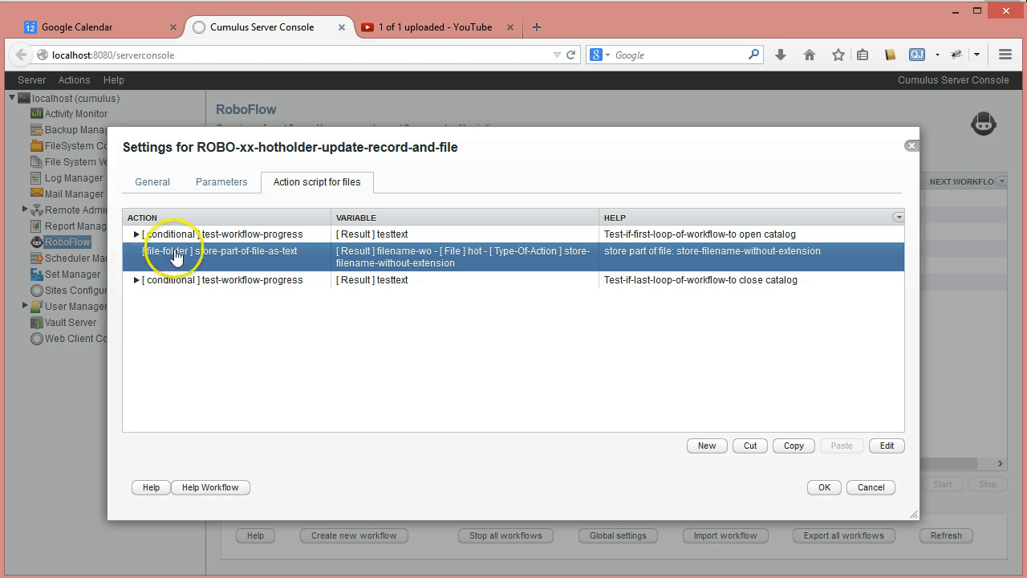
- Insert a cumulus-catalog find-records action directly after the store-part-of-file-as-text action
{"action": "left_click", "coordinate": [704, 451]}
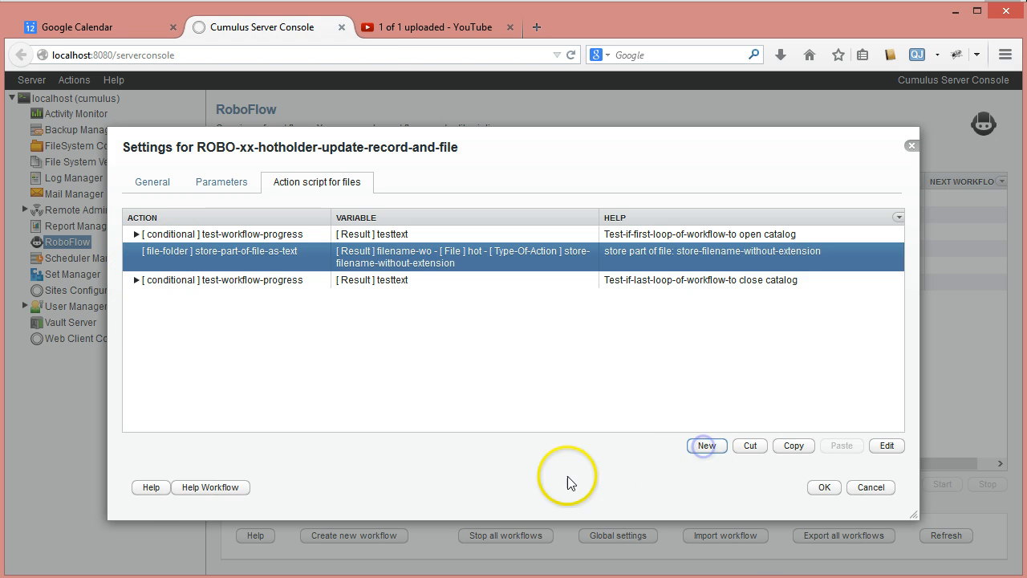
{"action": "left_click", "coordinate": [730, 311]}
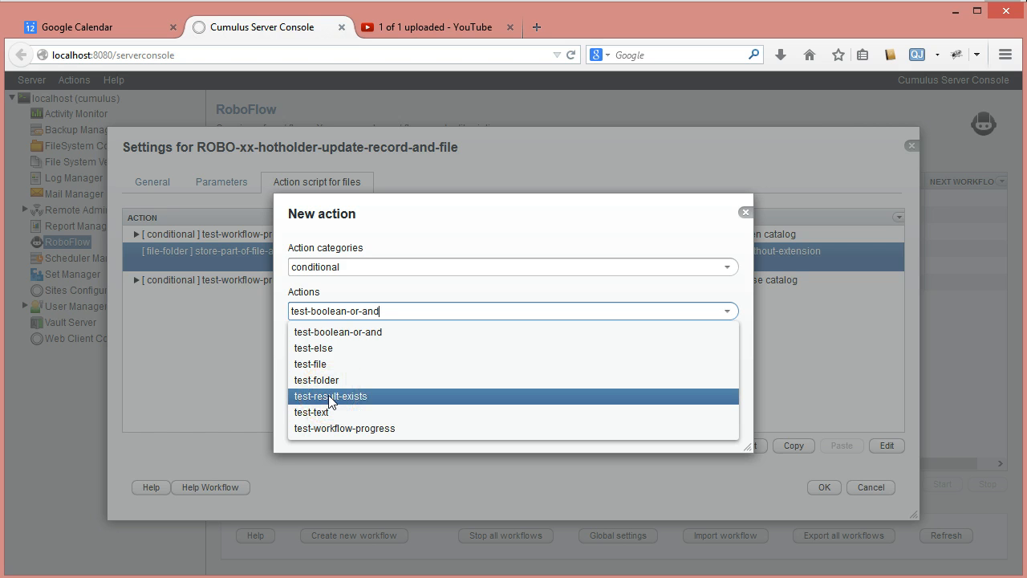
{"action": "left_click", "coordinate": [407, 243]}
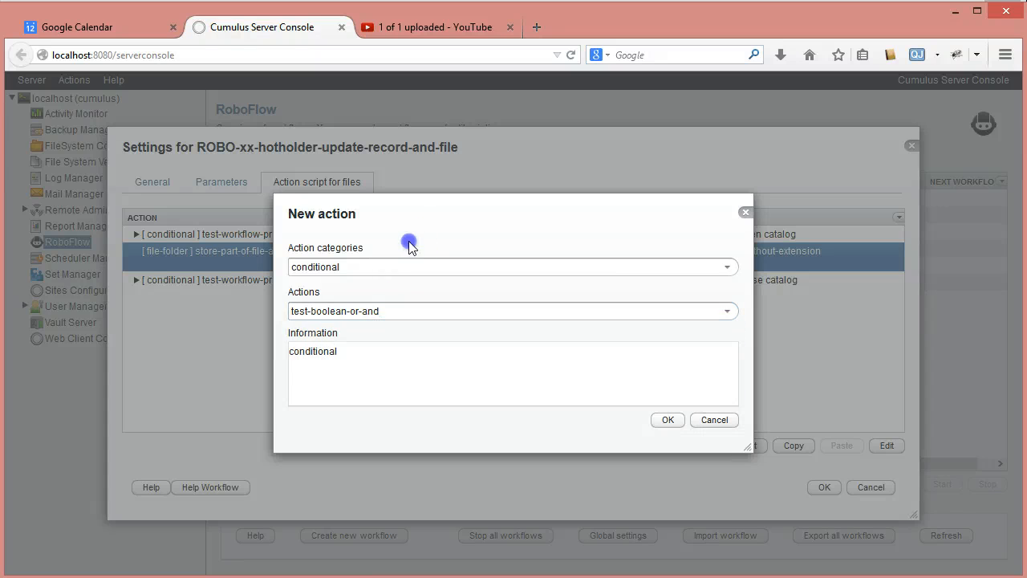
{"action": "left_click", "coordinate": [727, 266]}
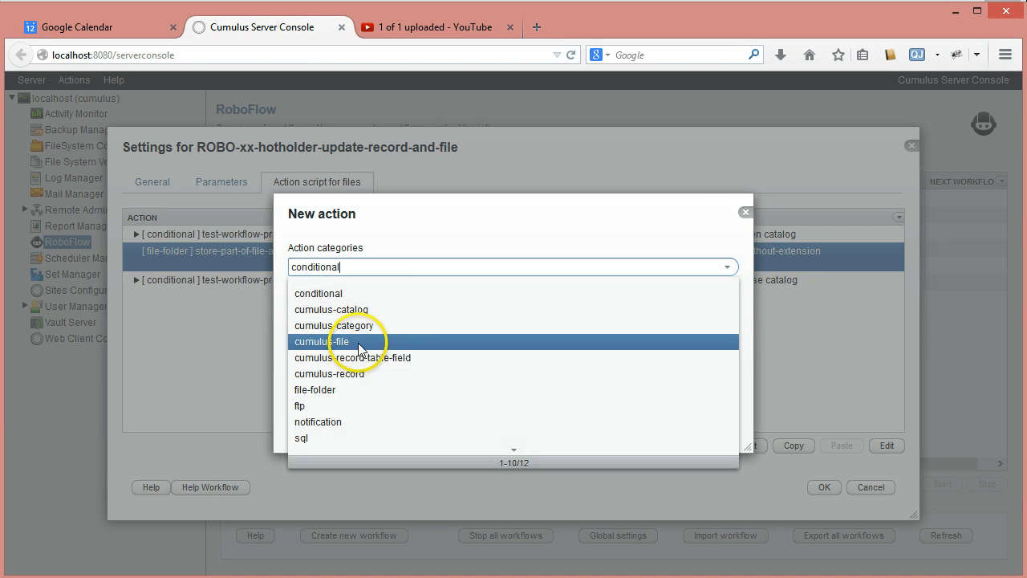
{"action": "left_click", "coordinate": [360, 309]}
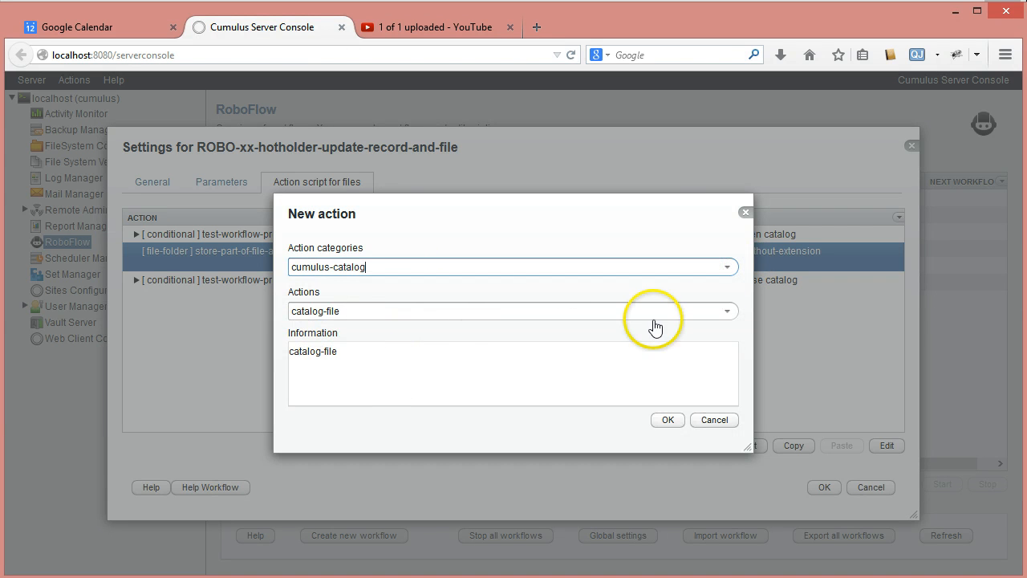
{"action": "left_click", "coordinate": [727, 311]}
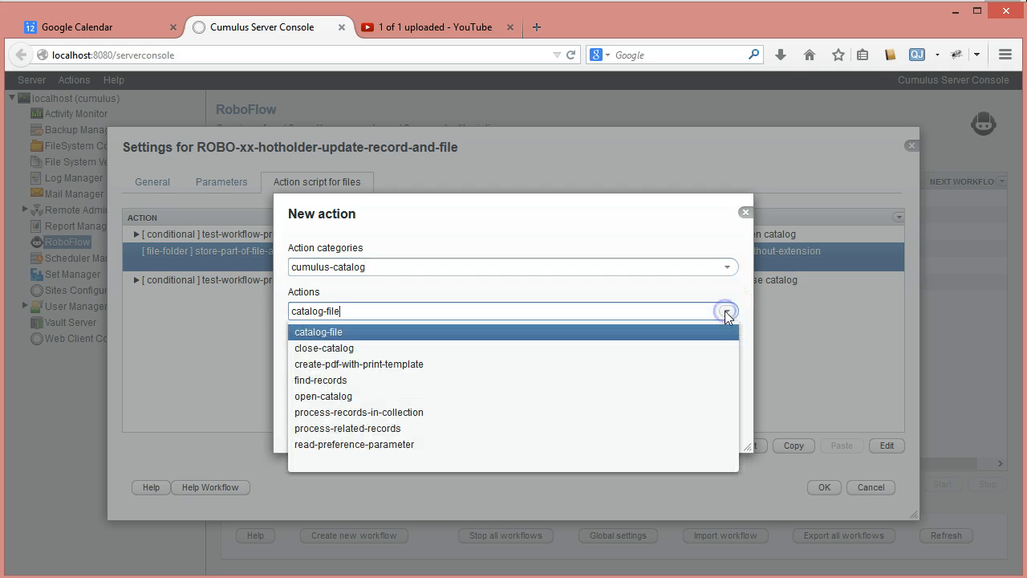
{"action": "left_click", "coordinate": [299, 380]}
{"action": "left_click", "coordinate": [661, 420]}
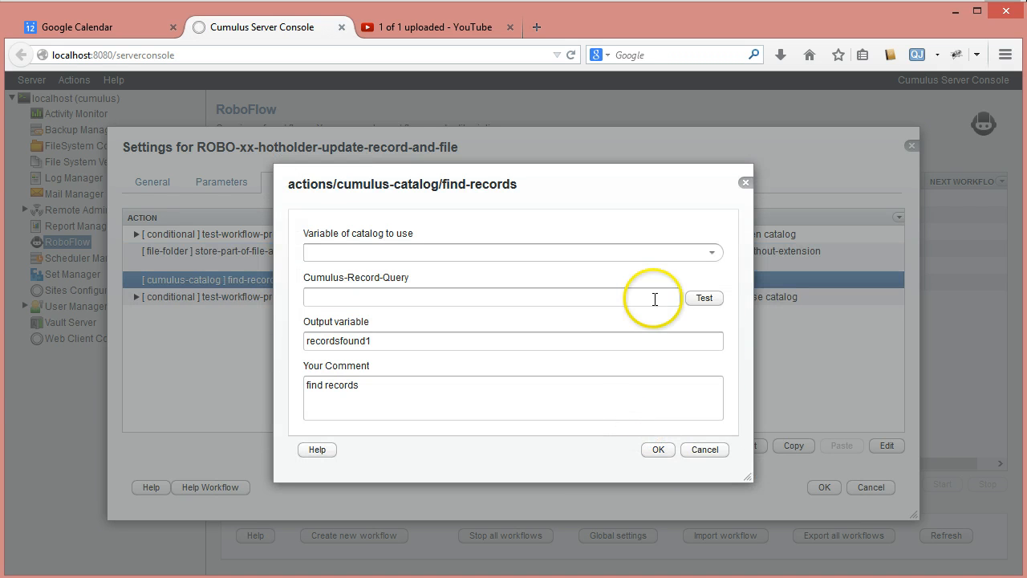
- Set the find-records catalog variable to #GLOBAL#my-catalog, then open the Cumulus query test form and cancel it
{"action": "left_click", "coordinate": [711, 253]}
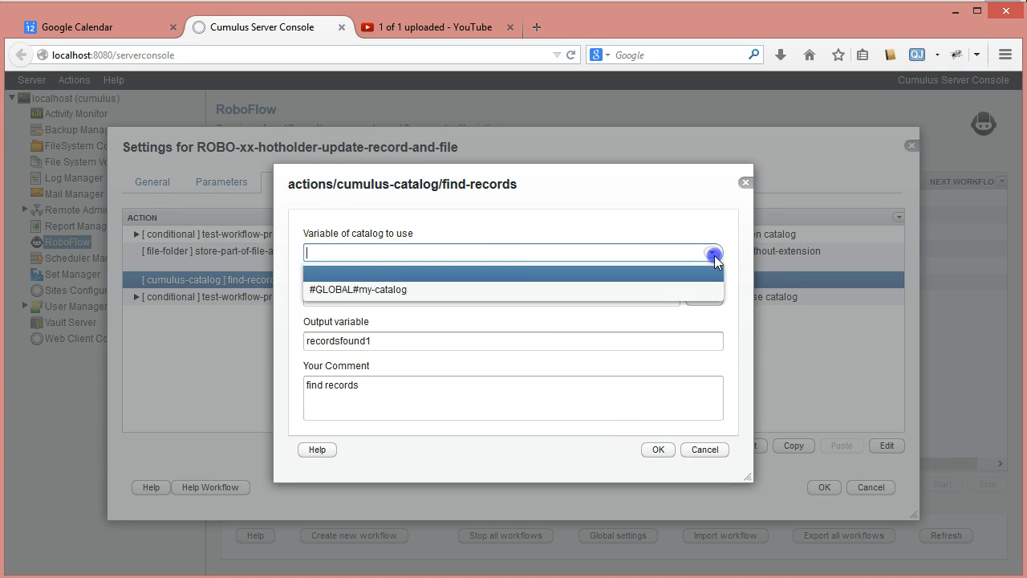
{"action": "left_click", "coordinate": [490, 289]}
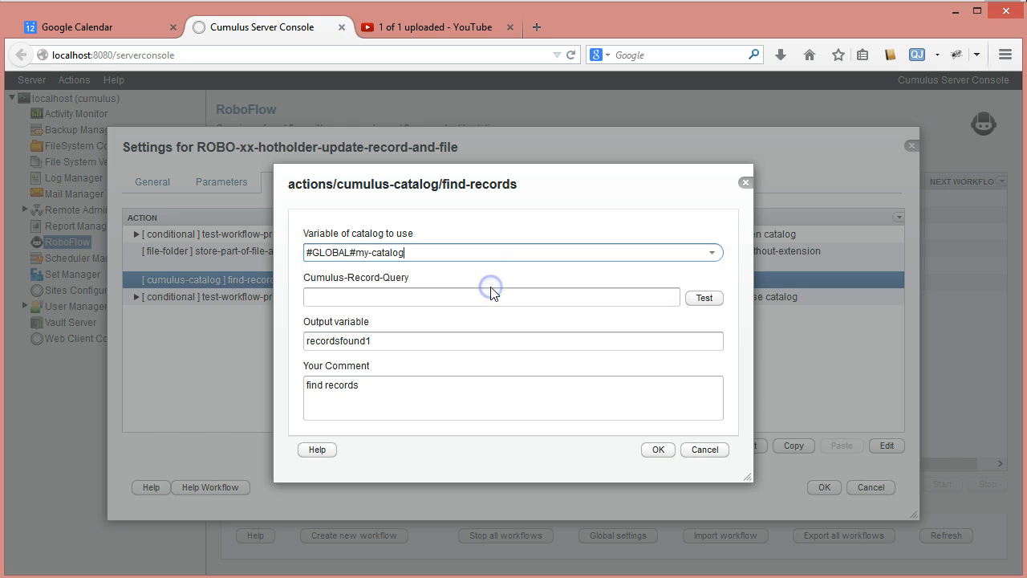
{"action": "left_click", "coordinate": [704, 298]}
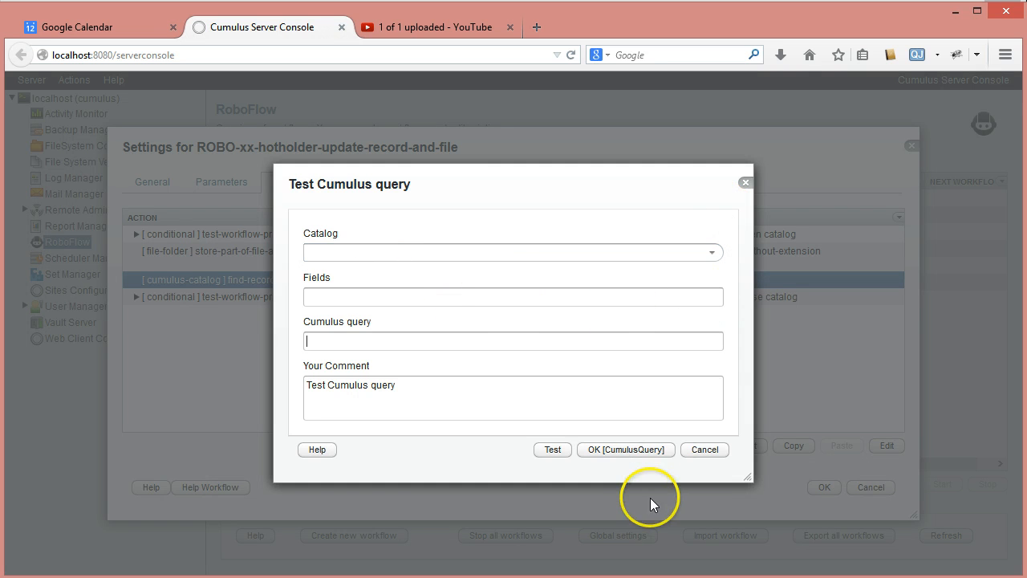
{"action": "left_click", "coordinate": [698, 451]}
{"action": "left_click", "coordinate": [491, 295]}
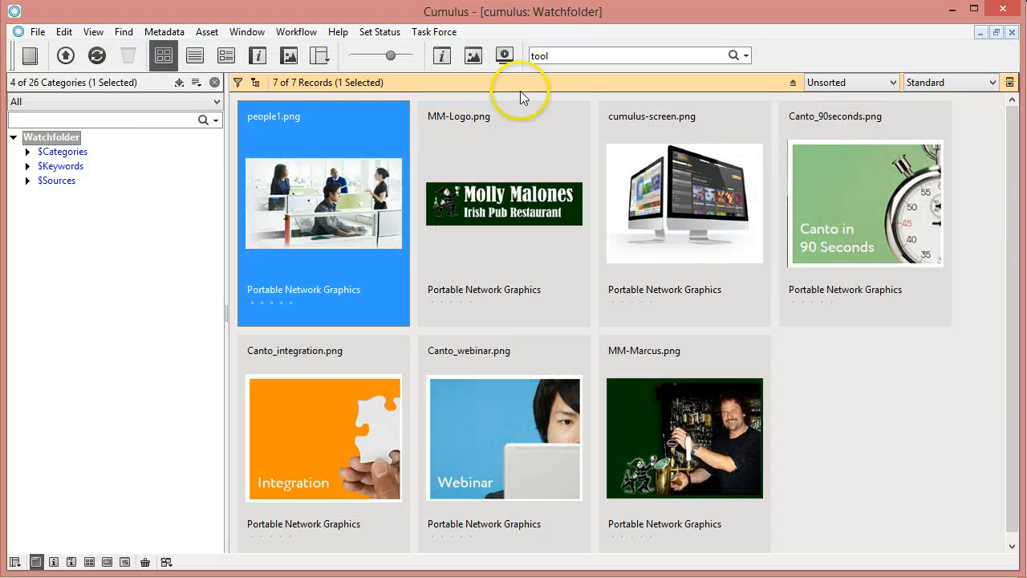
- In the Cumulus client, open the advanced find window and remove the Item Modification Date condition
{"action": "left_click", "coordinate": [749, 60]}
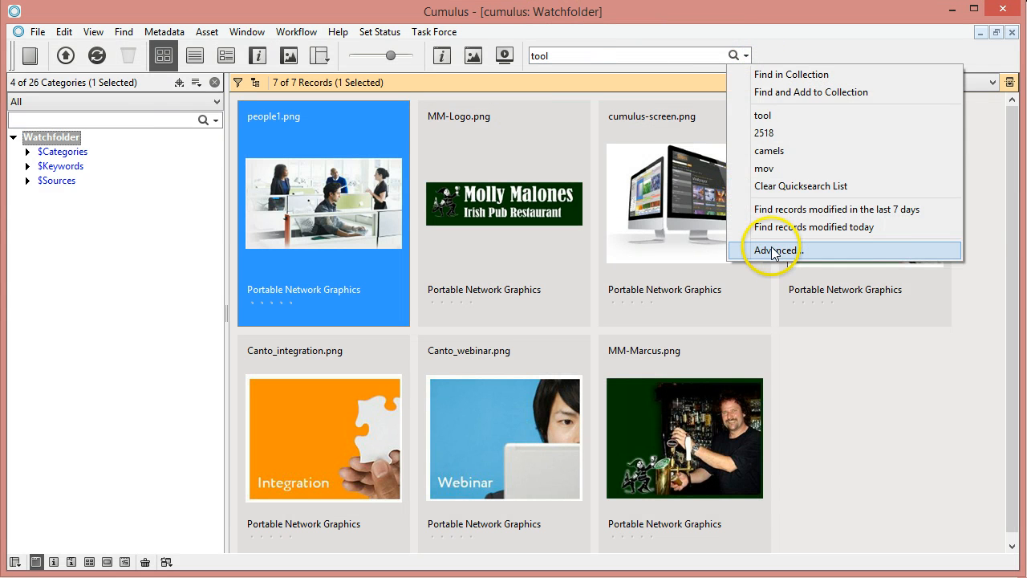
{"action": "left_click", "coordinate": [718, 248]}
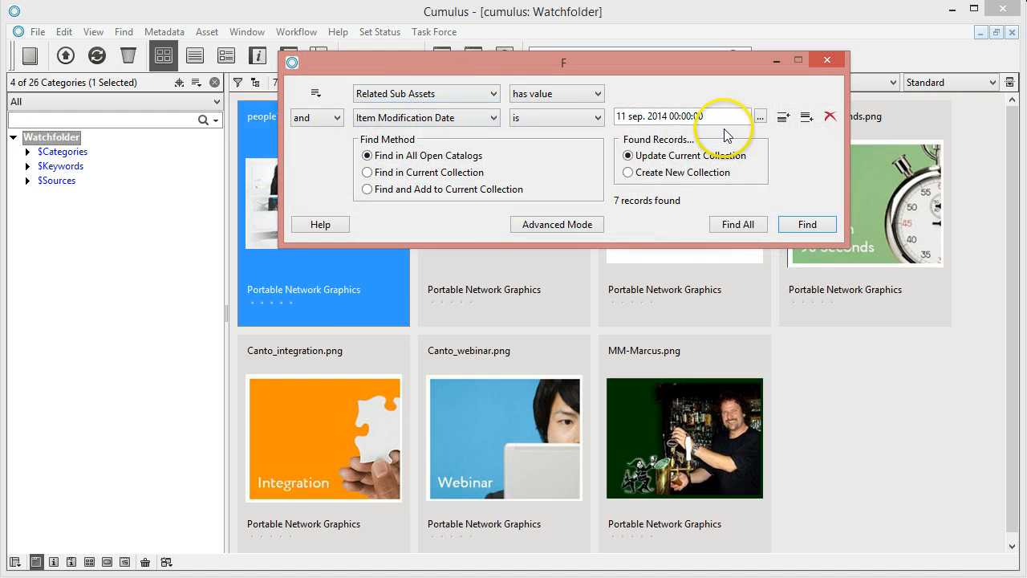
{"action": "left_click", "coordinate": [830, 117]}
- Define the remaining find condition as Record Name starts with "abr"
{"action": "left_click", "coordinate": [470, 92]}
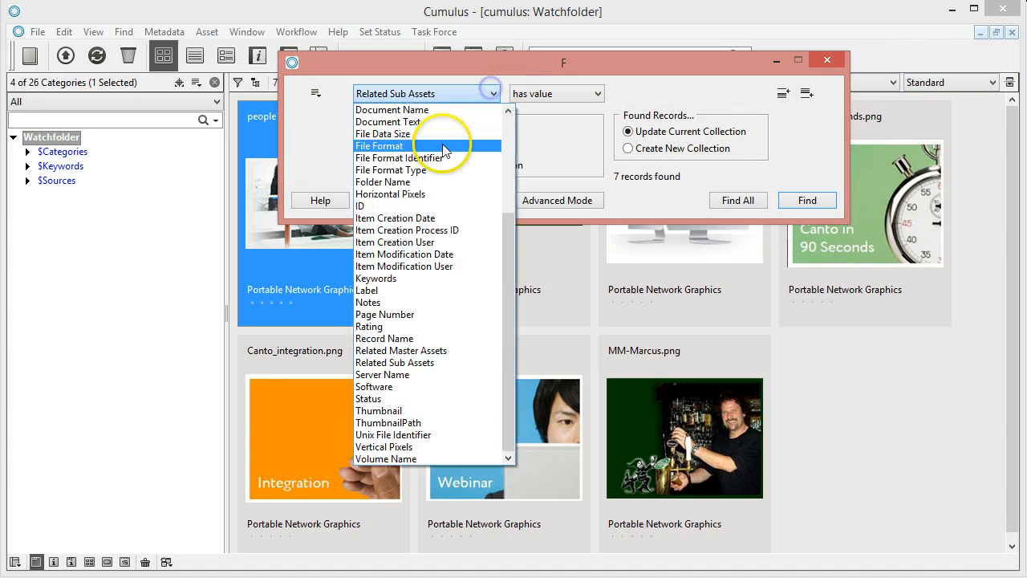
{"action": "key", "text": "r"}
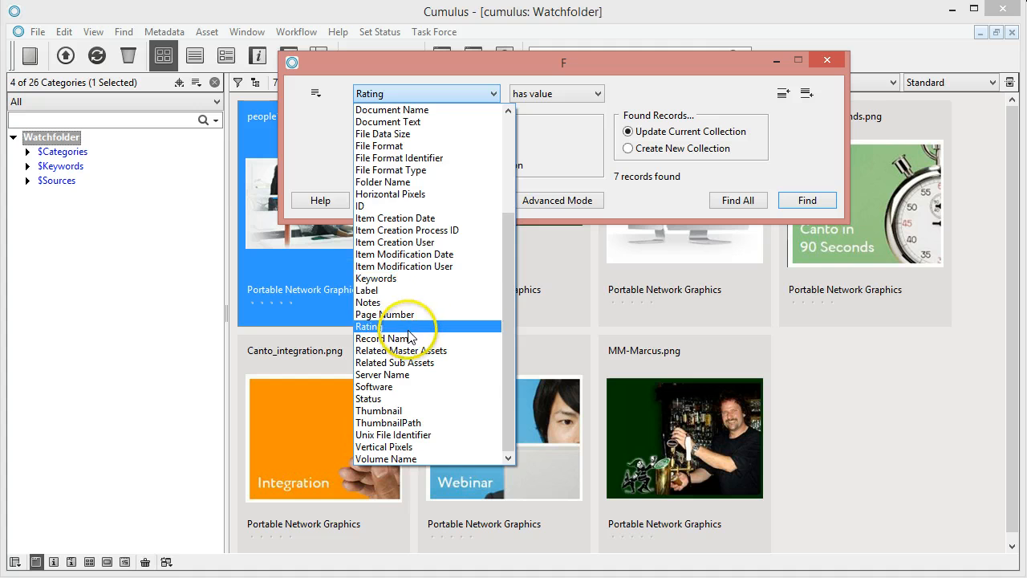
{"action": "left_click", "coordinate": [387, 339]}
{"action": "left_click", "coordinate": [579, 97]}
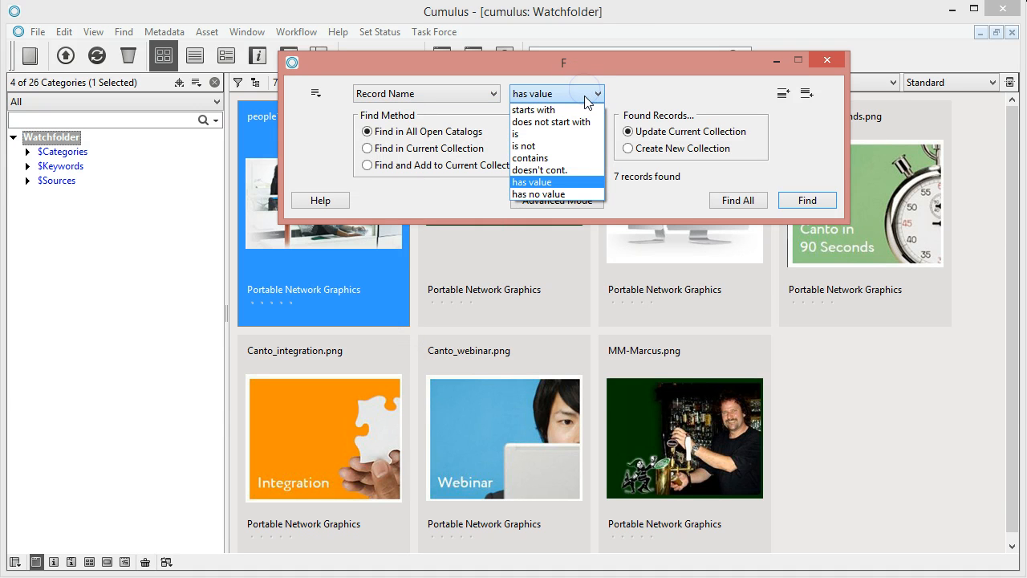
{"action": "left_click", "coordinate": [558, 110]}
{"action": "left_click", "coordinate": [759, 93]}
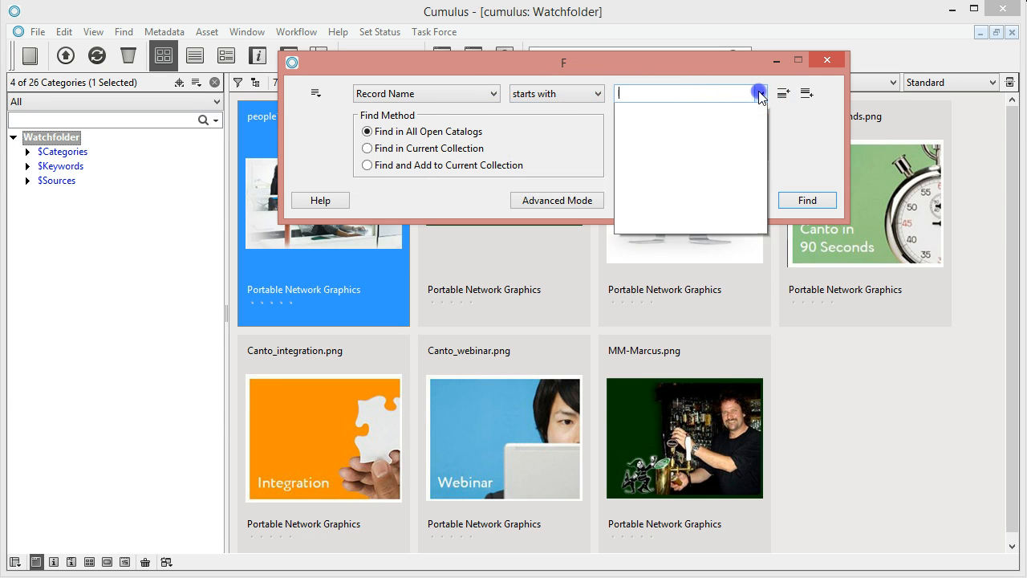
{"action": "left_click", "coordinate": [759, 93]}
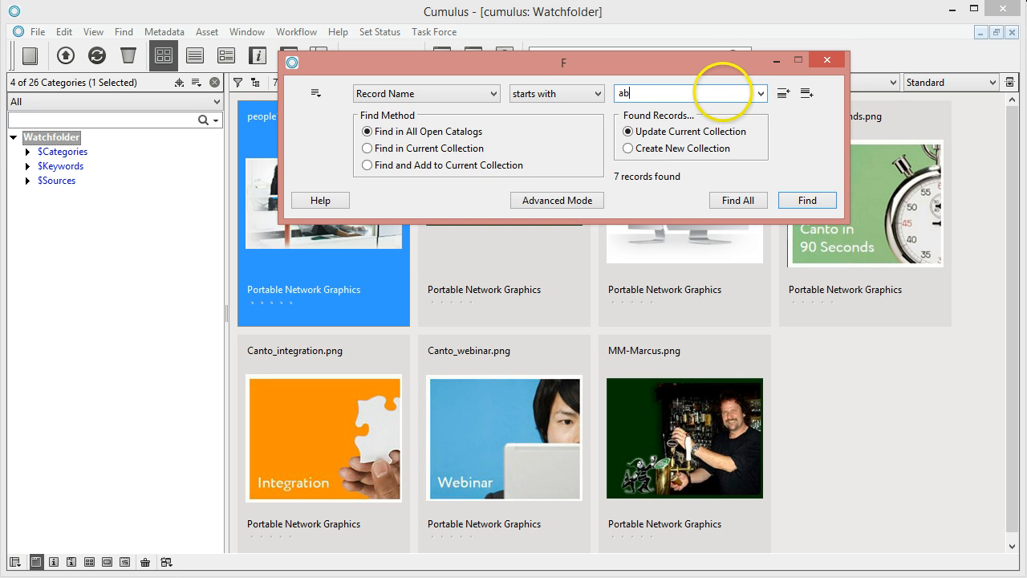
- Clear the old query text in Advanced Mode and return the find window to Simple Mode
{"action": "left_click", "coordinate": [573, 199]}
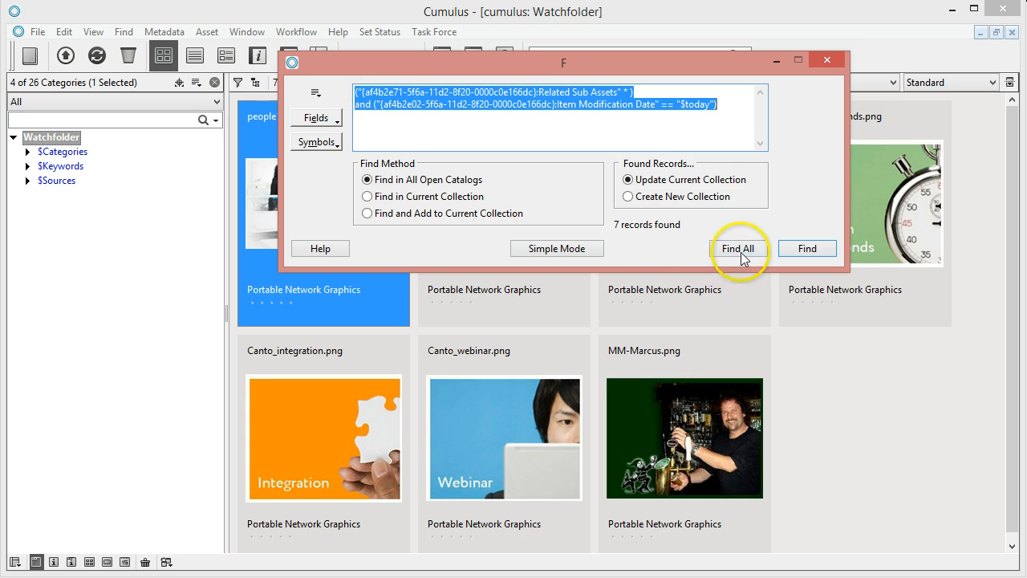
{"action": "key", "text": "Delete"}
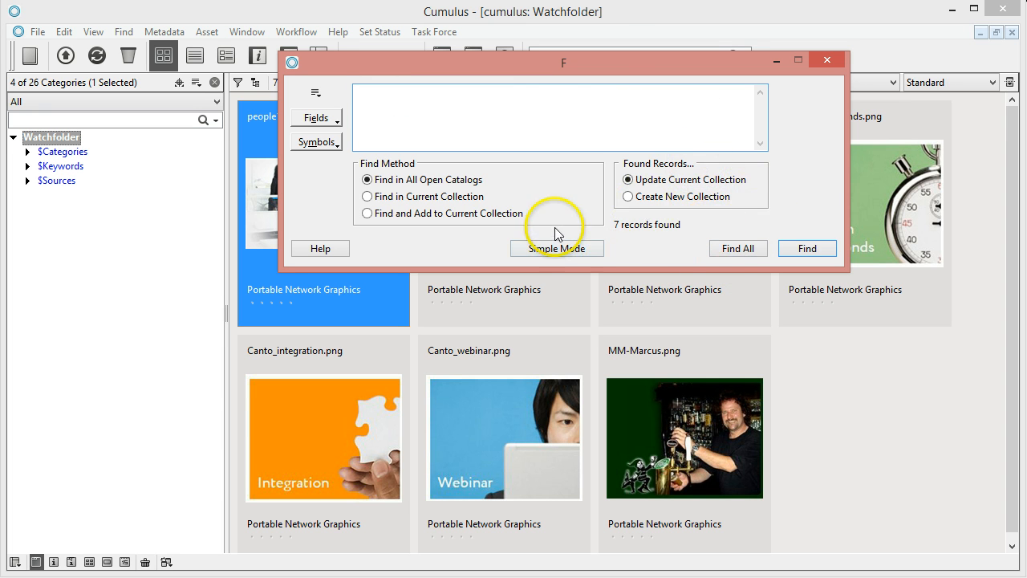
{"action": "left_click", "coordinate": [562, 250]}
- Reselect Record Name and starts with for the "abr" condition and convert it to advanced query text
{"action": "left_click", "coordinate": [470, 93]}
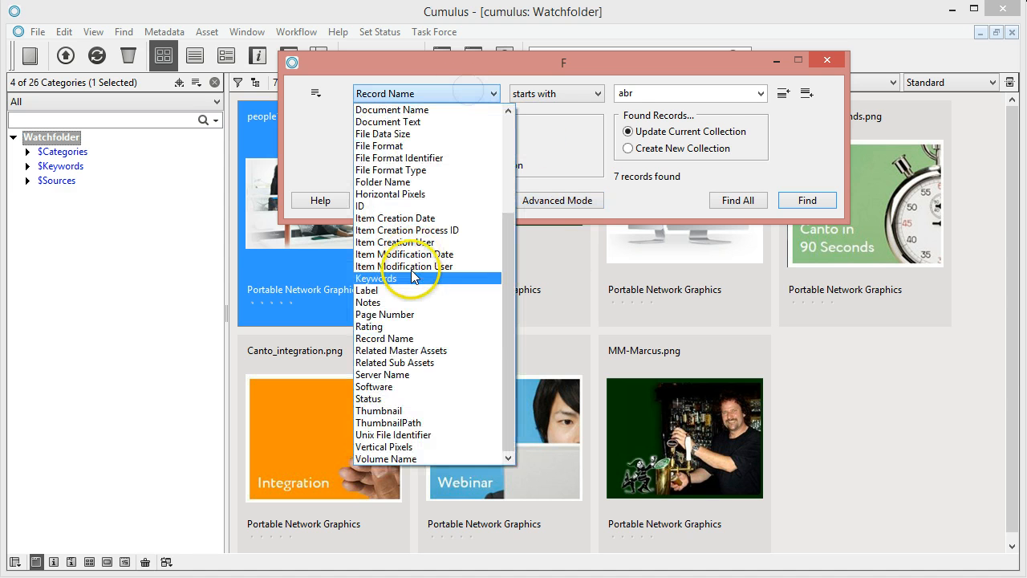
{"action": "left_click", "coordinate": [420, 339]}
{"action": "left_click", "coordinate": [569, 94]}
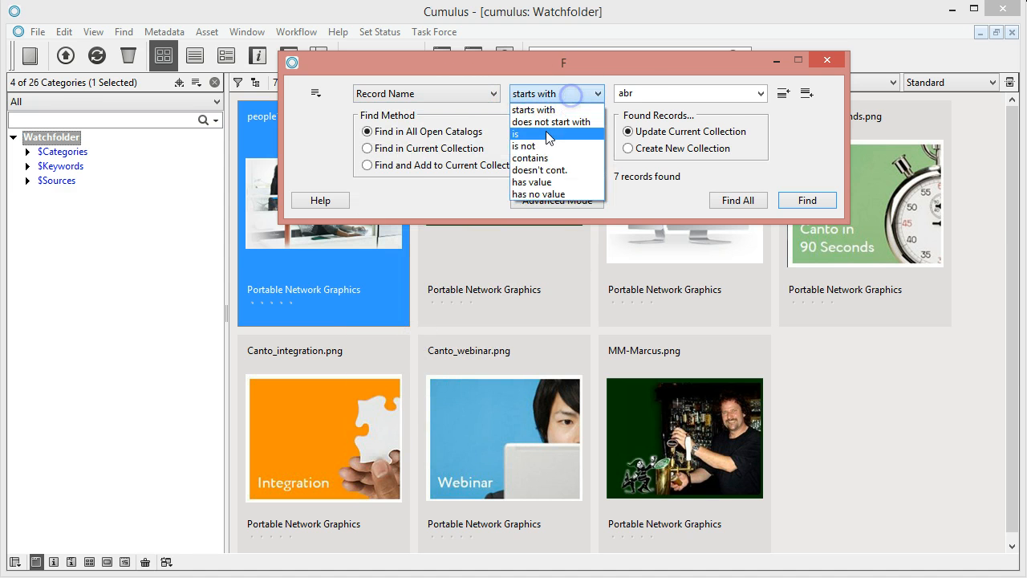
{"action": "left_click", "coordinate": [551, 113]}
{"action": "left_click", "coordinate": [642, 93]}
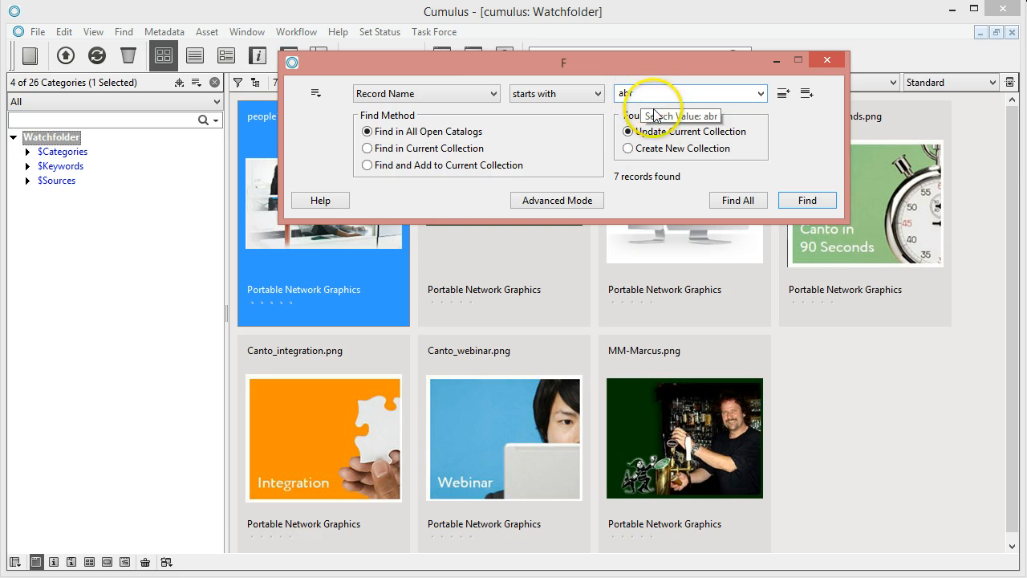
{"action": "left_click", "coordinate": [585, 200]}
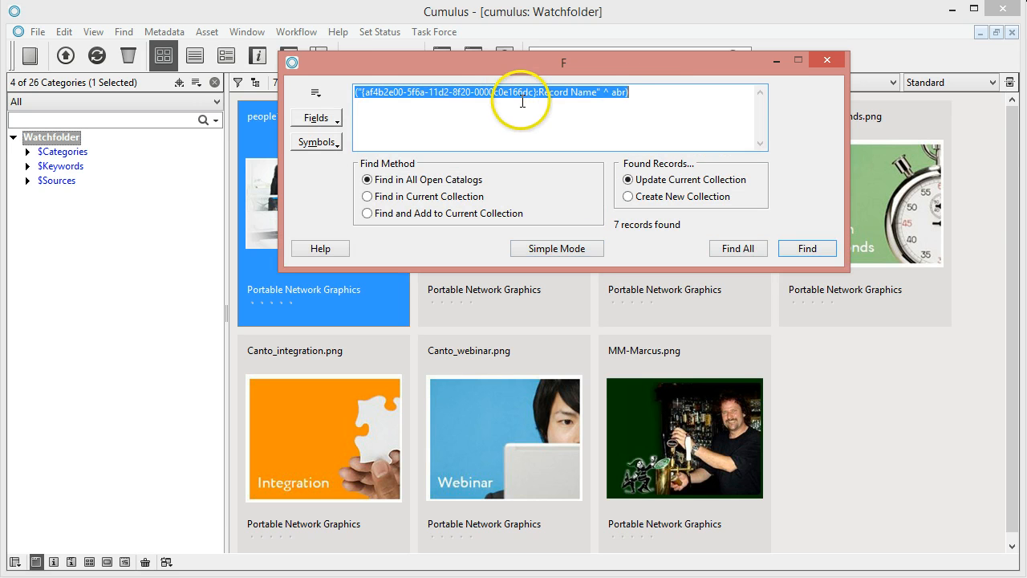
- Examine the field identifier, operator and value syntax of the Record Name query, then close the find window
{"action": "left_click", "coordinate": [607, 92]}
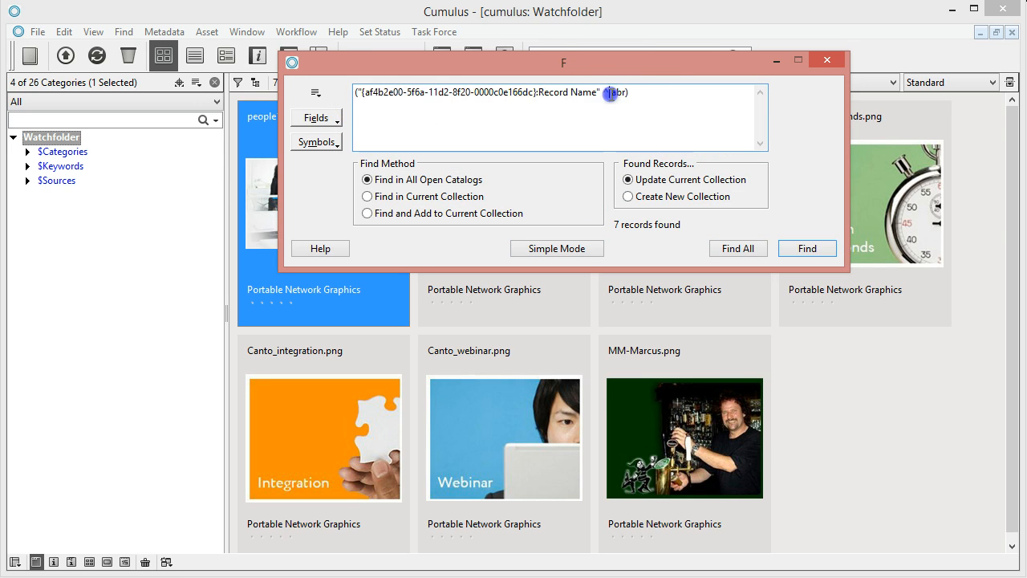
{"action": "double_click", "coordinate": [608, 92]}
{"action": "left_click", "coordinate": [542, 92]}
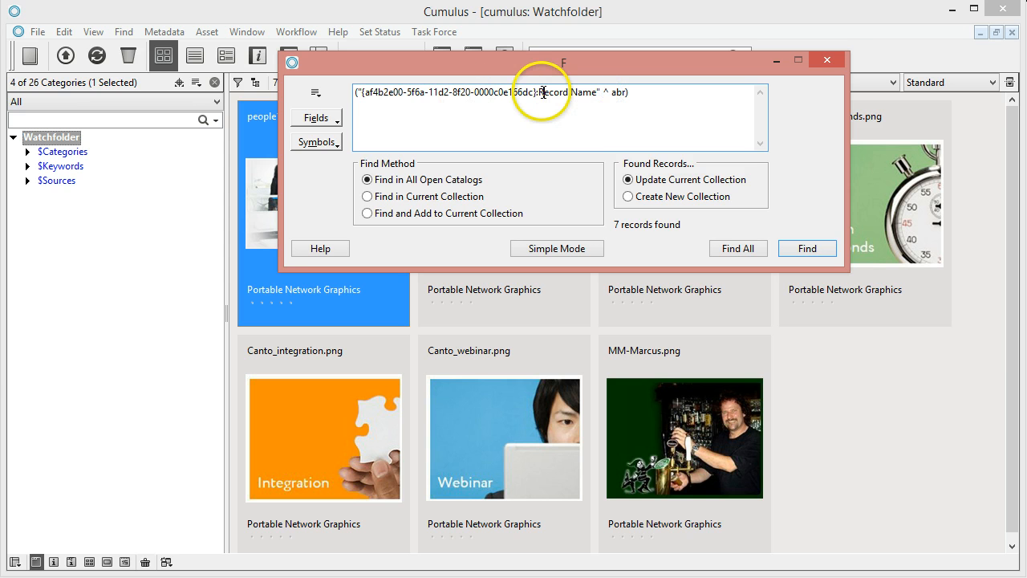
{"action": "left_click_drag", "start_coordinate": [541, 92], "coordinate": [355, 97]}
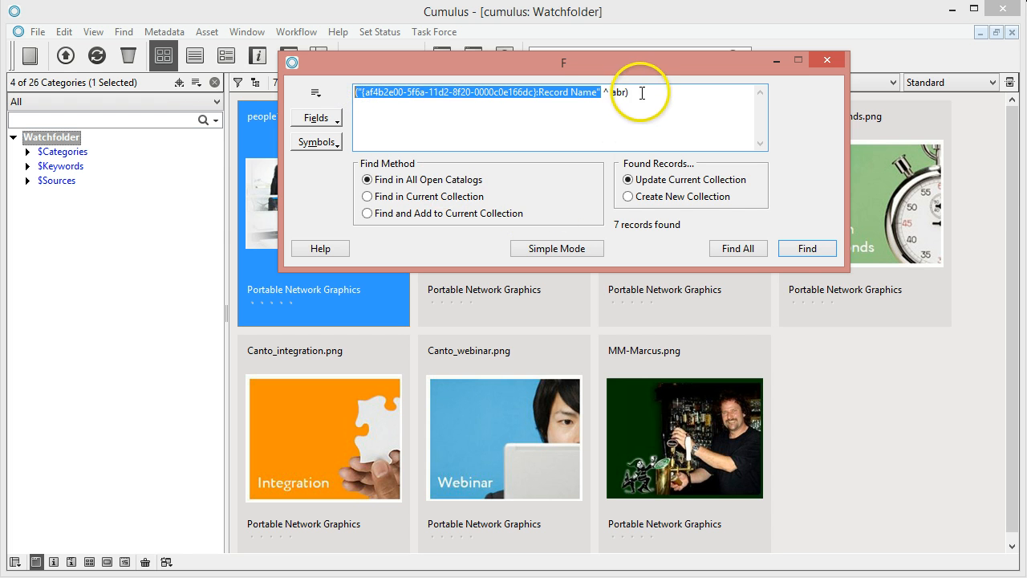
{"action": "left_click_drag", "start_coordinate": [648, 92], "coordinate": [256, 83]}
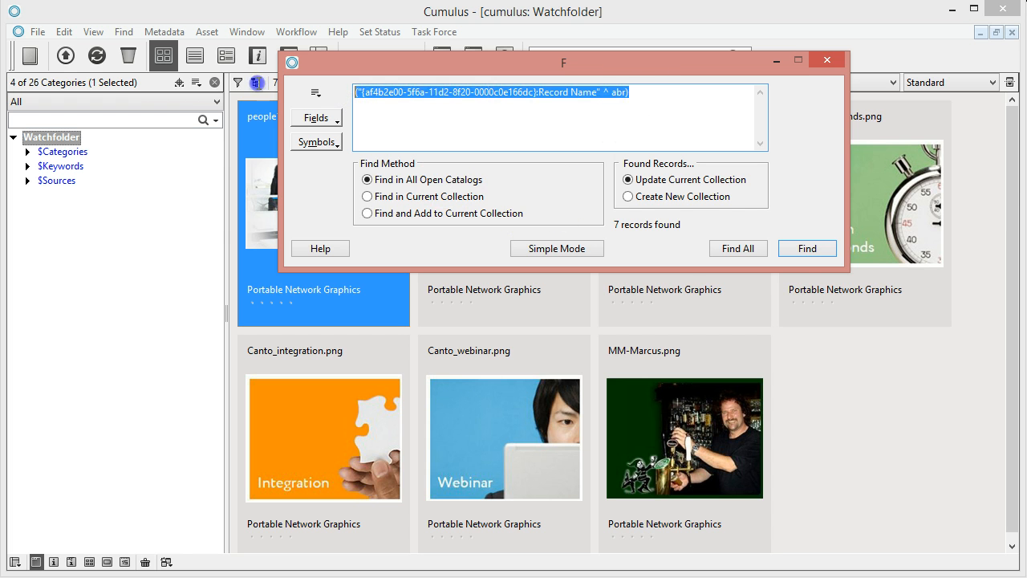
{"action": "left_click", "coordinate": [826, 59]}
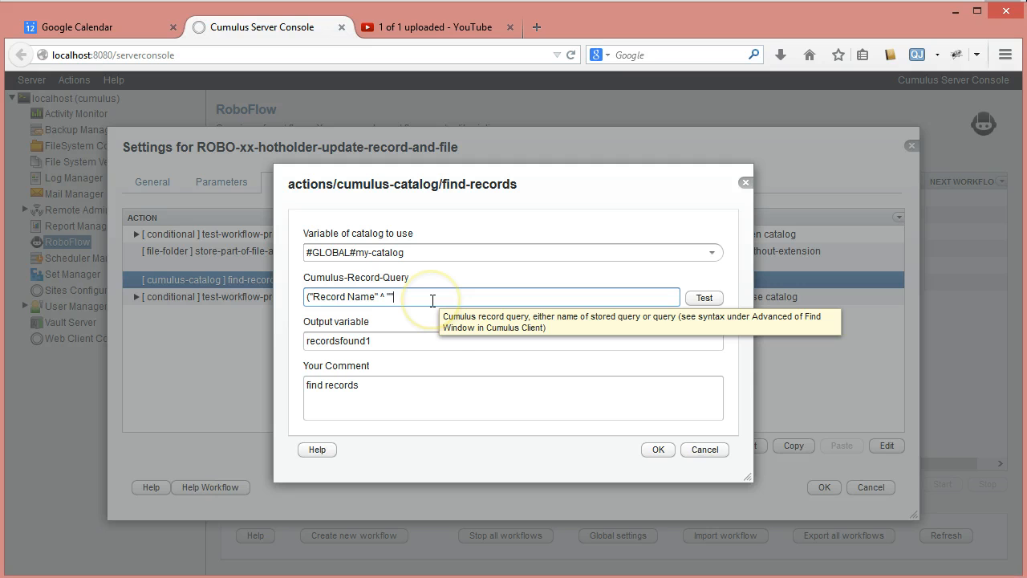
- In the Cumulus Server Console, write the find-records query as ("Record Name" ^ "#TAG()TAG#")
{"action": "key", "text": "BackSpace"}
{"action": "key", "text": "BackSpace"}
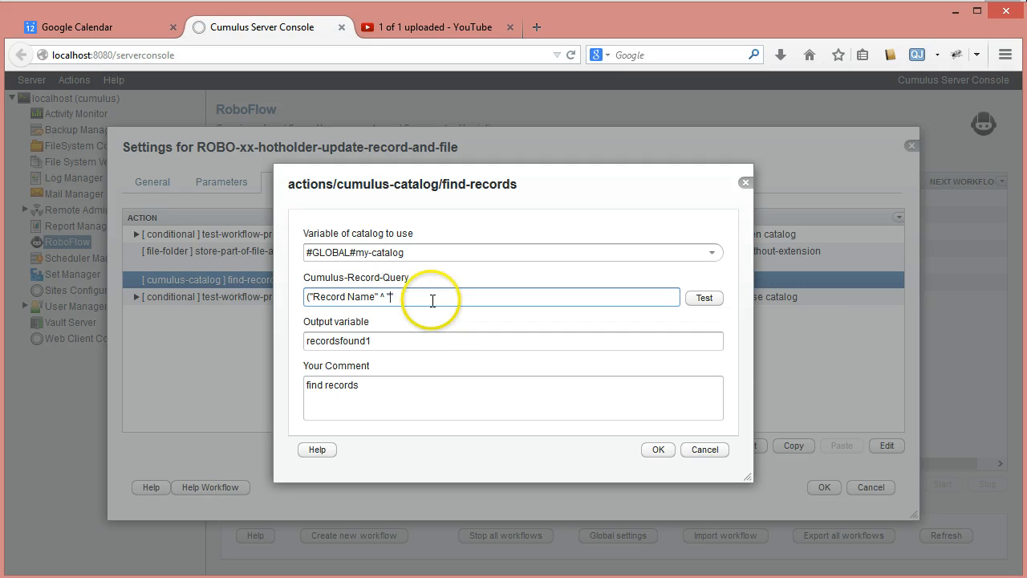
{"action": "type", "text": "\""}
{"action": "type", "text": "$"}
{"action": "type", "text": "#TAG()TAG#\""}
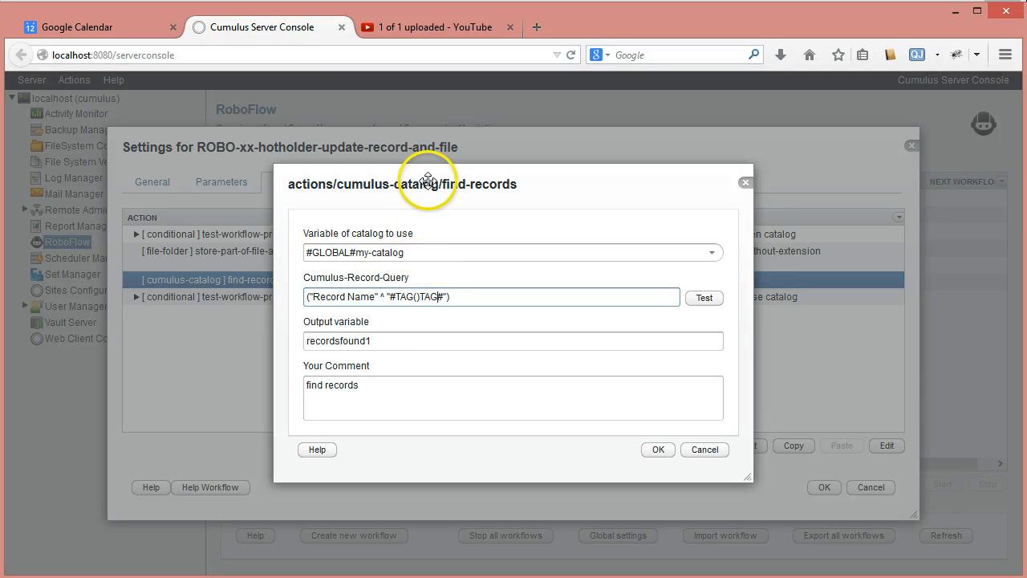
- Move the find-records dialog off the action list and insert filename-wo between the parentheses of the query's TAG placeholder
{"action": "left_click_drag", "start_coordinate": [429, 184], "coordinate": [660, 282]}
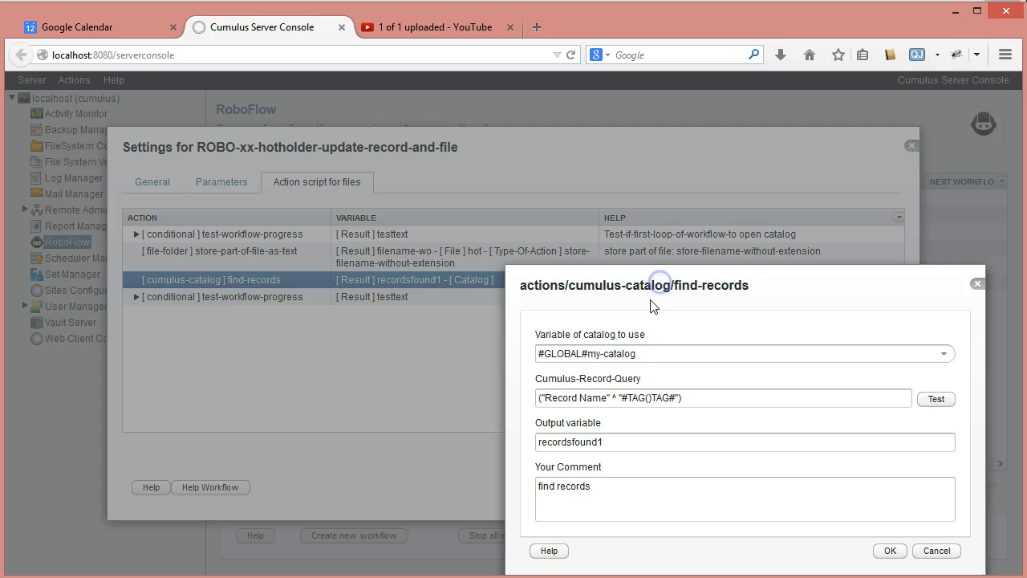
{"action": "left_click", "coordinate": [648, 397]}
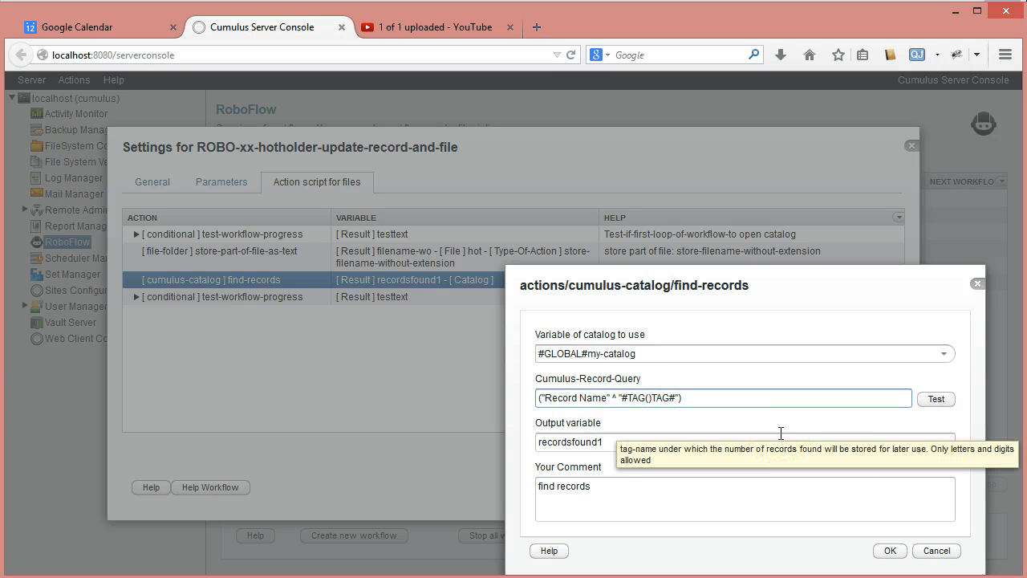
{"action": "type", "text": "filename"}
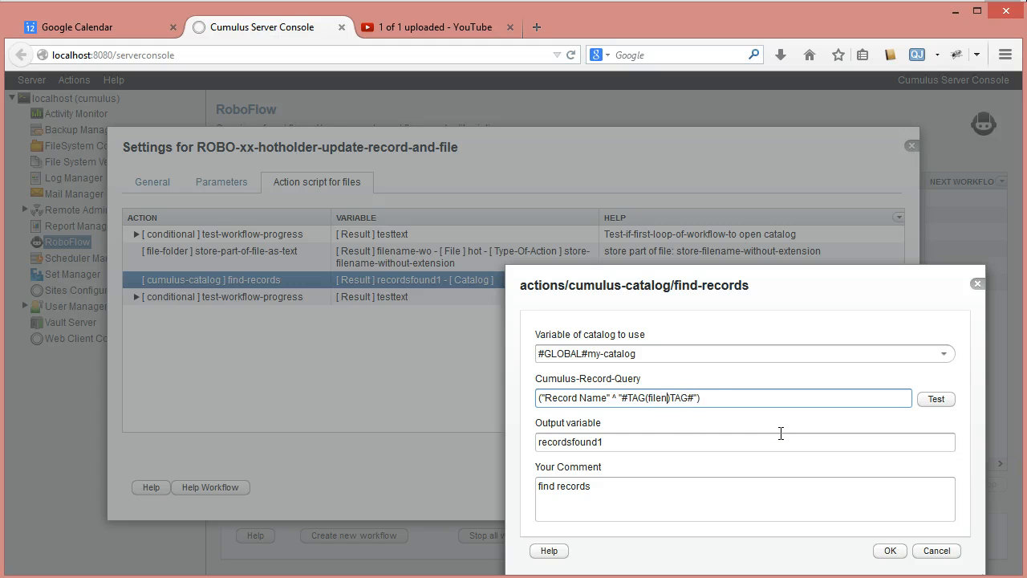
{"action": "type", "text": "-wo"}
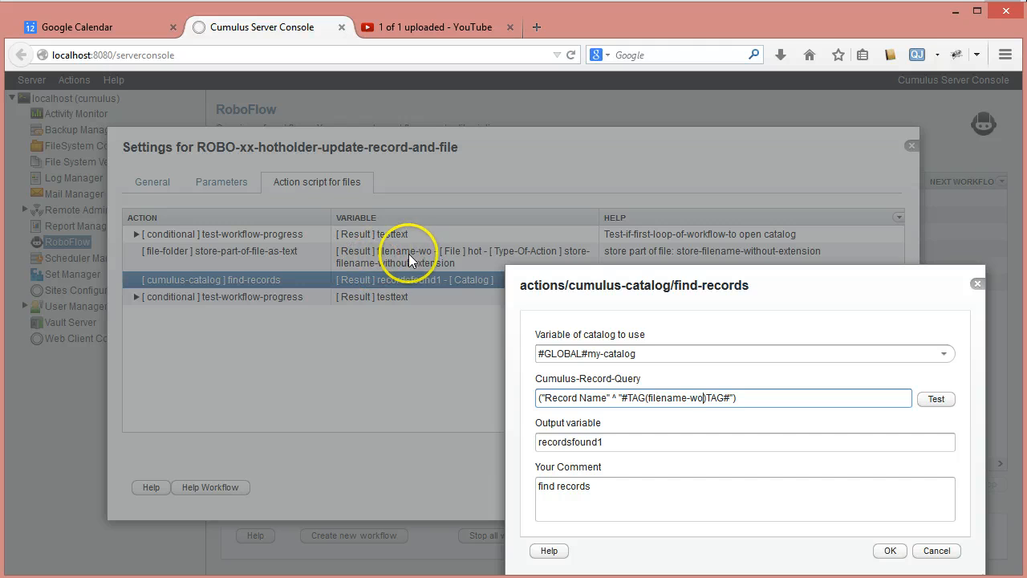
- Set the find-records output variable to record-found and extend the comment to "find records who name start with the fielname"
{"action": "left_click_drag", "start_coordinate": [723, 286], "coordinate": [501, 188]}
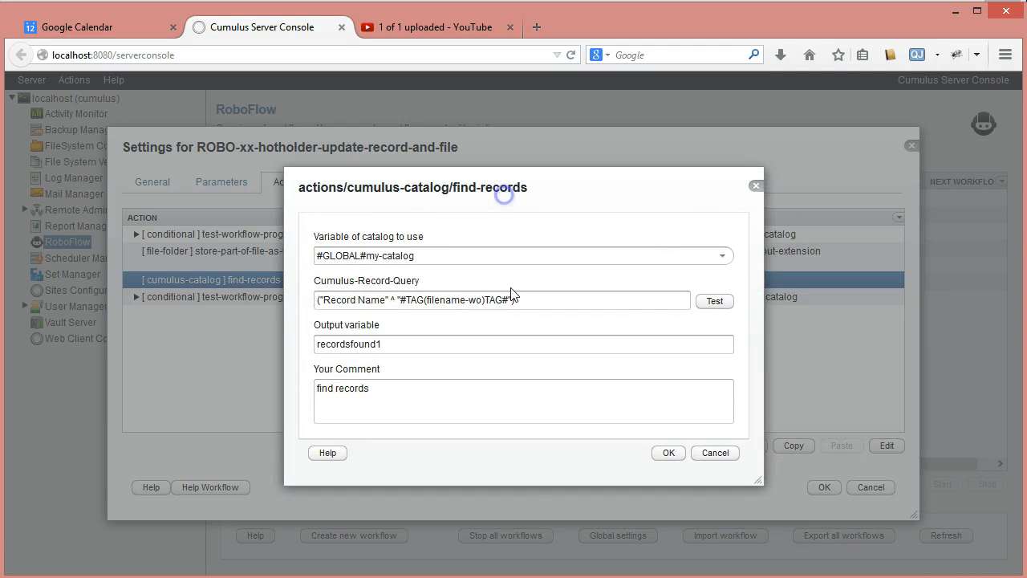
{"action": "double_click", "coordinate": [401, 344]}
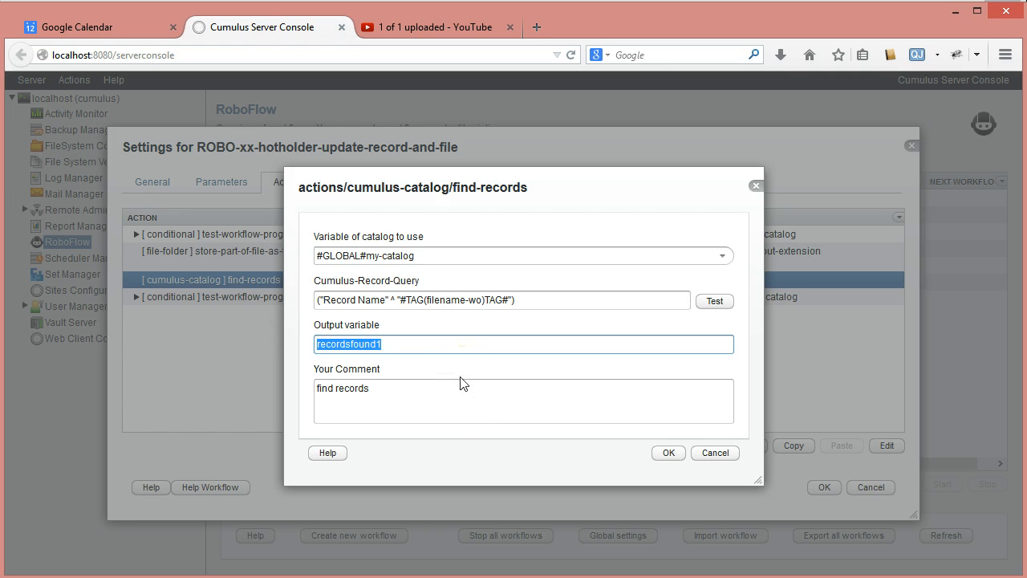
{"action": "type", "text": "reco"}
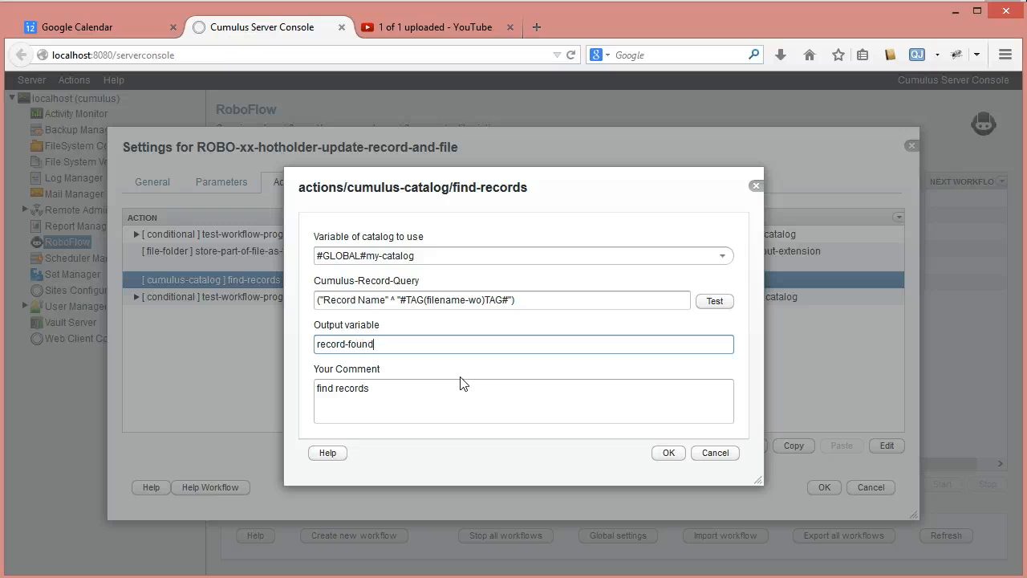
{"action": "left_click", "coordinate": [382, 389]}
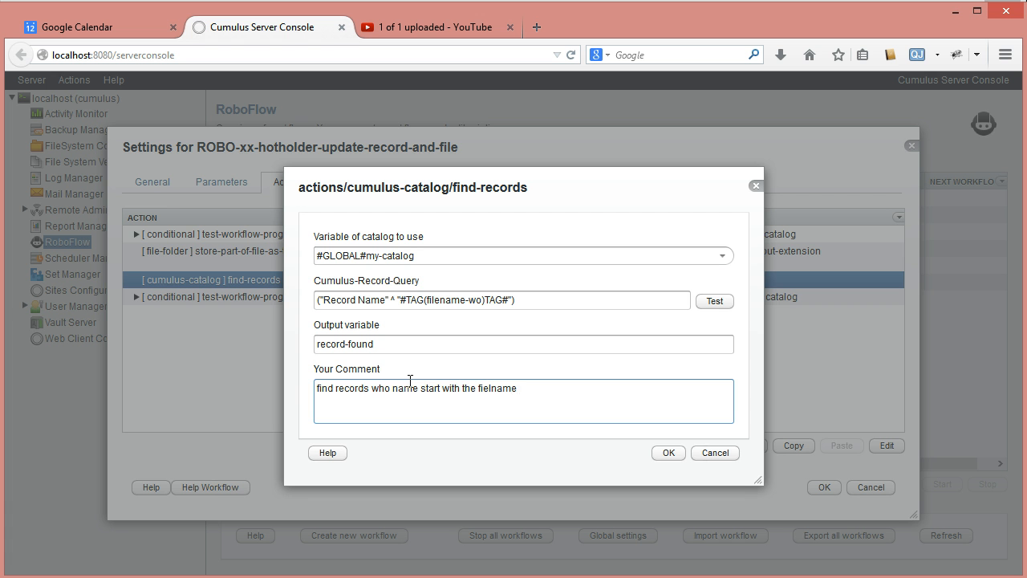
- Add a period after TAG# inside the query's closing quote, correct the comment's last word to "filename", and save the find-records action
{"action": "left_click", "coordinate": [481, 297]}
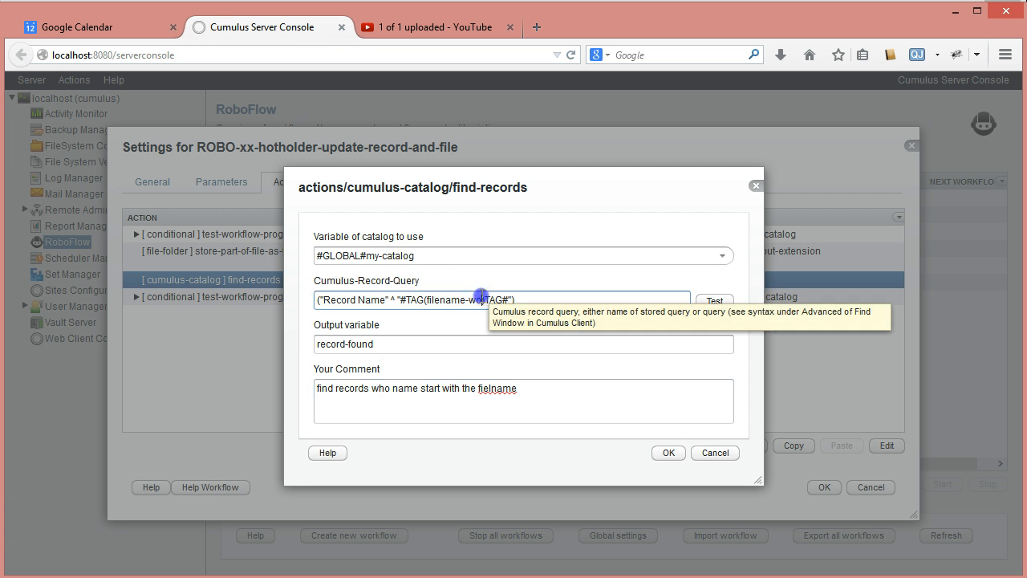
{"action": "type", "text": ")"}
{"action": "left_click", "coordinate": [506, 298]}
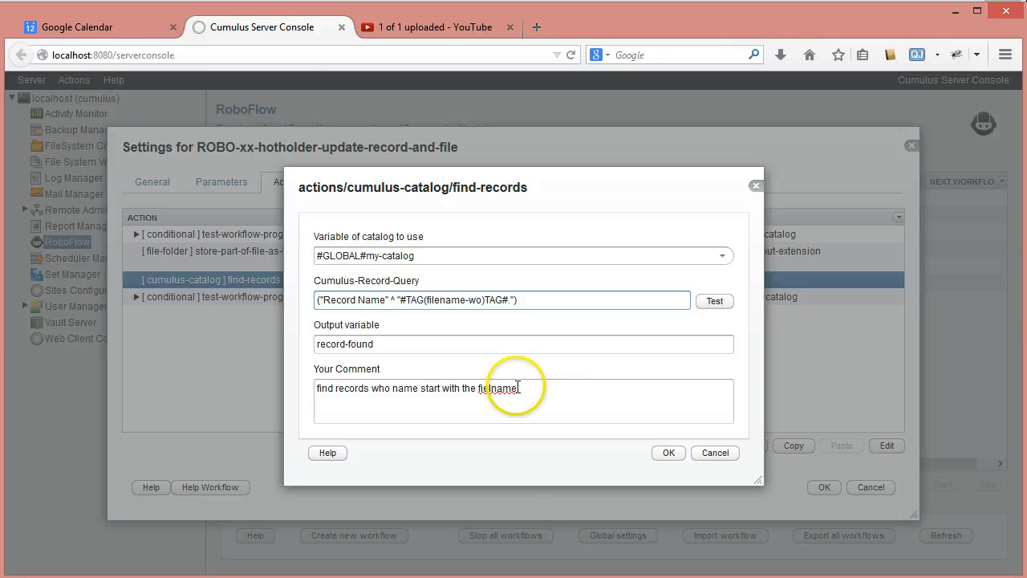
{"action": "left_click", "coordinate": [483, 387]}
{"action": "key", "text": "BackSpace"}
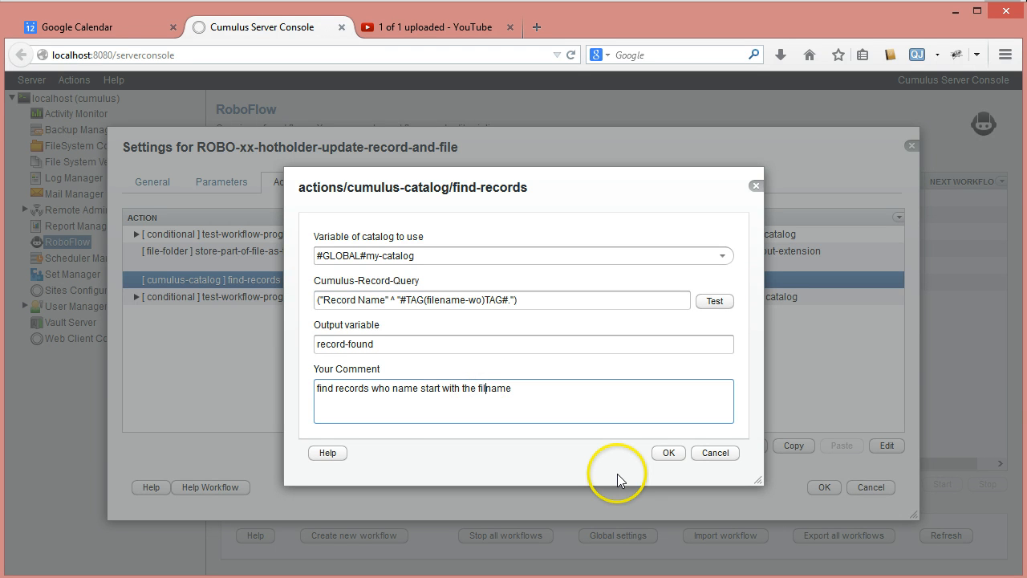
{"action": "type", "text": "e"}
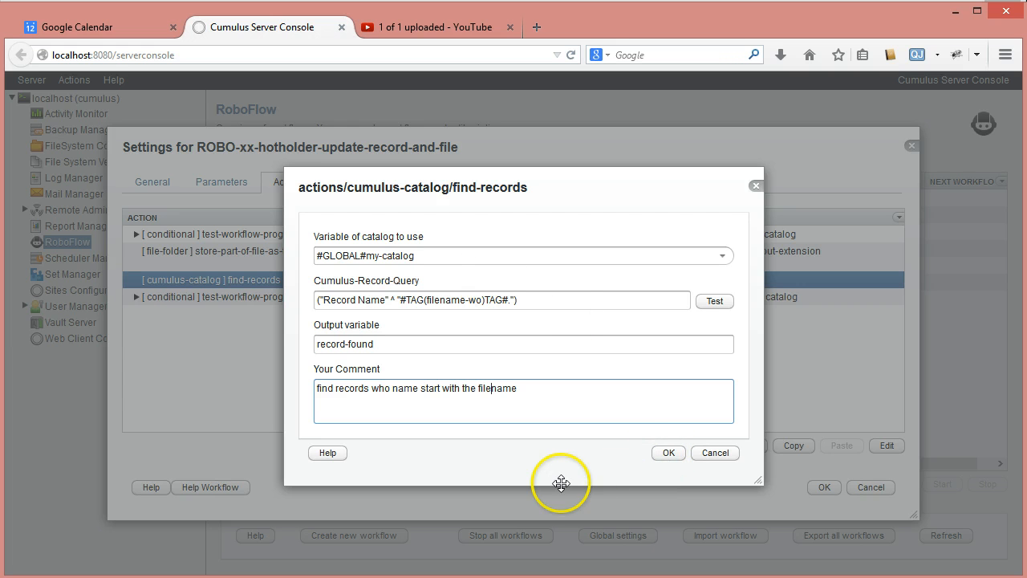
{"action": "left_click", "coordinate": [669, 454]}
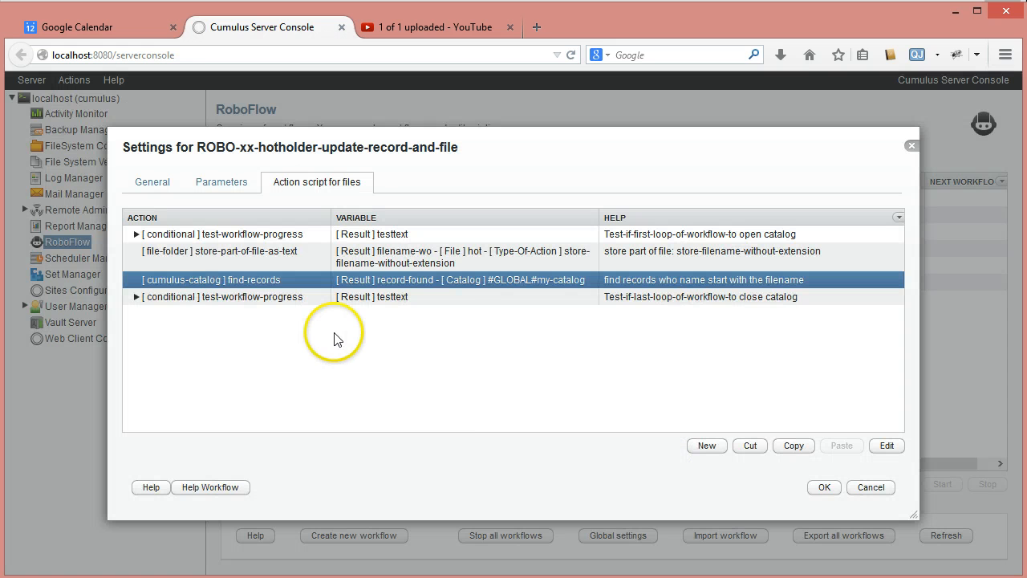
- Add a process-records-in-collection action from the cumulus-catalog category after find-records
{"action": "left_click", "coordinate": [705, 448]}
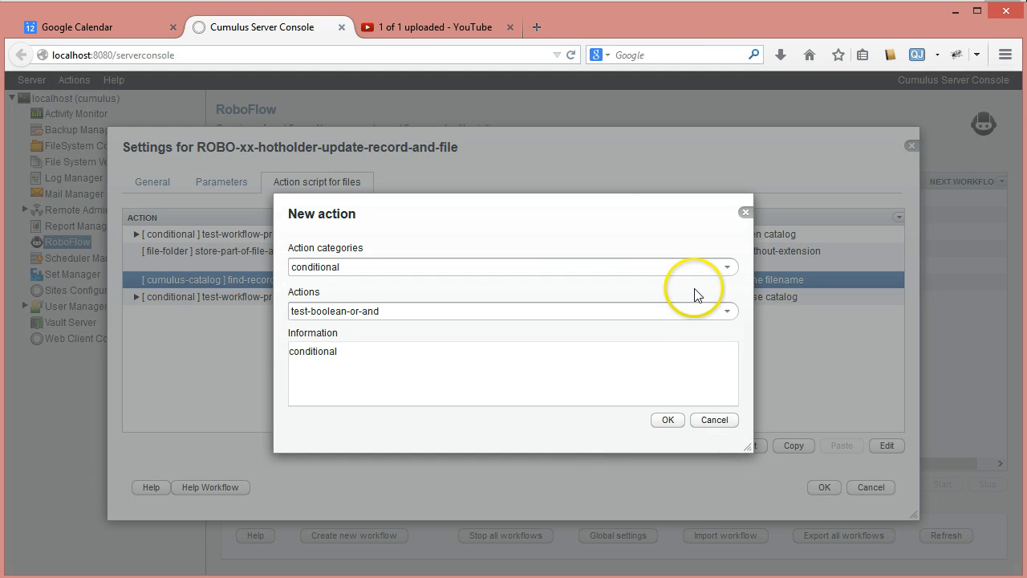
{"action": "left_click", "coordinate": [725, 268]}
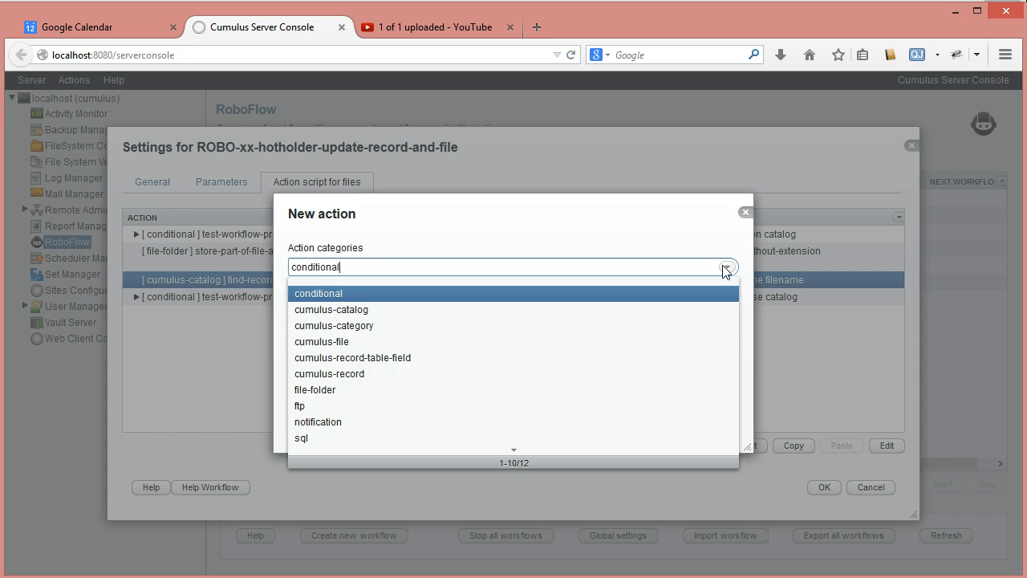
{"action": "left_click", "coordinate": [414, 311]}
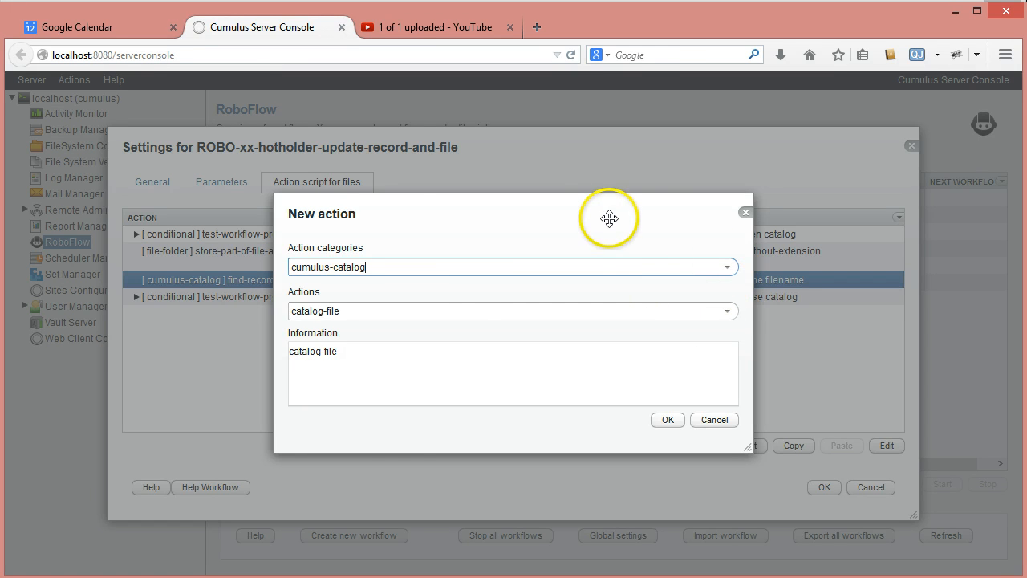
{"action": "left_click_drag", "start_coordinate": [608, 217], "coordinate": [757, 225]}
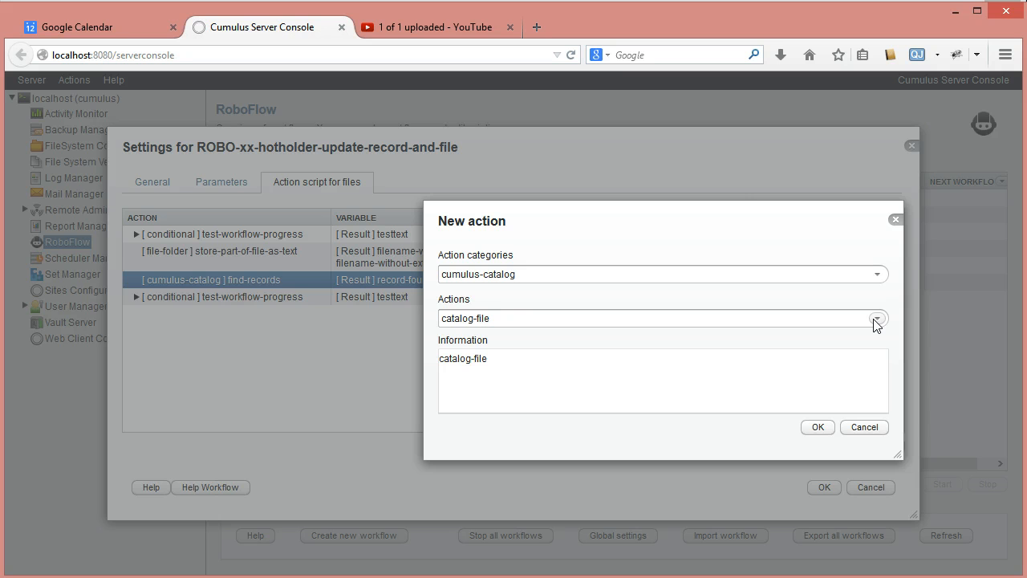
{"action": "left_click_drag", "start_coordinate": [737, 212], "coordinate": [604, 154]}
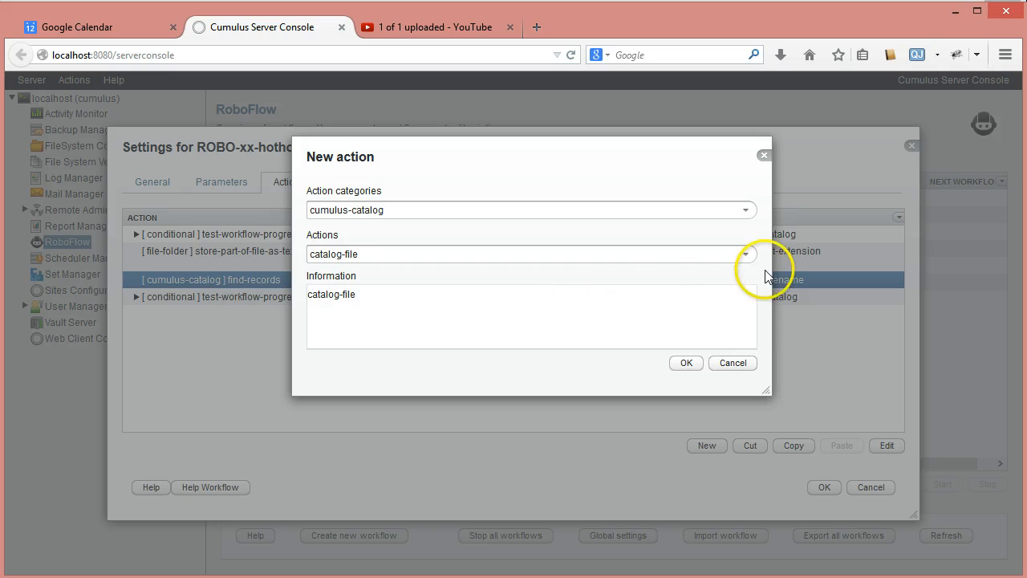
{"action": "left_click", "coordinate": [746, 254]}
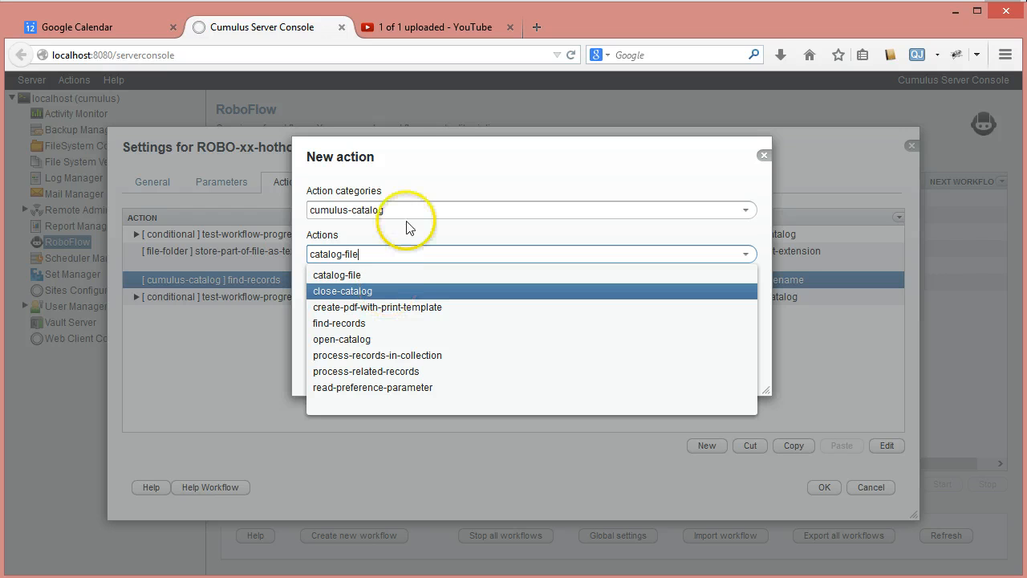
{"action": "left_click_drag", "start_coordinate": [432, 153], "coordinate": [446, 183]}
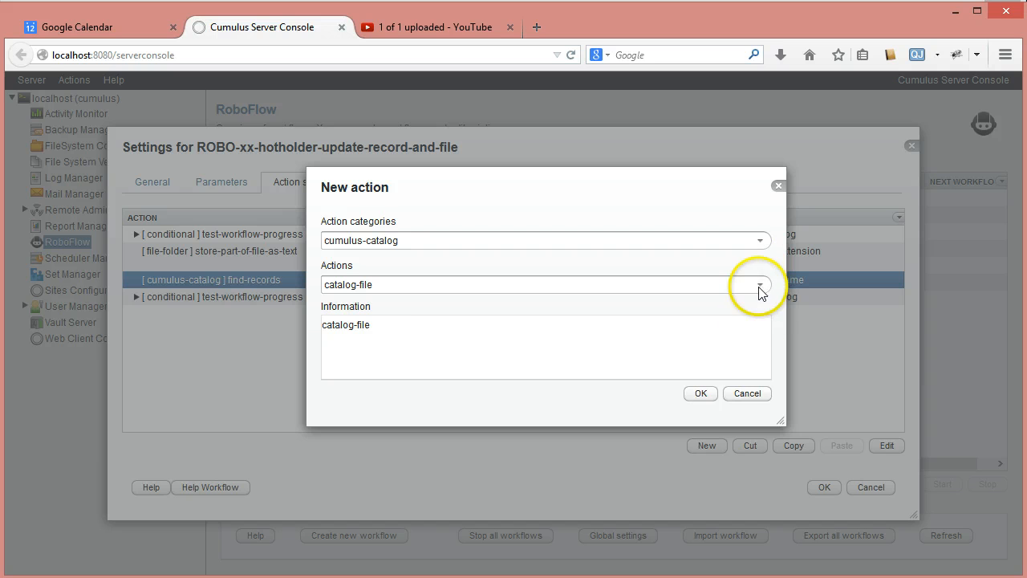
{"action": "left_click", "coordinate": [760, 284]}
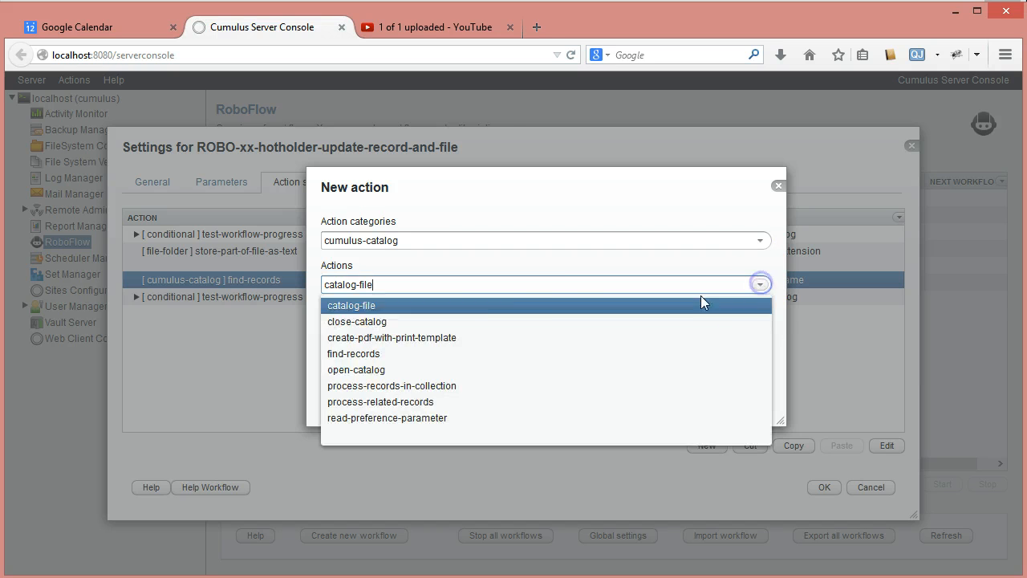
{"action": "left_click", "coordinate": [368, 389]}
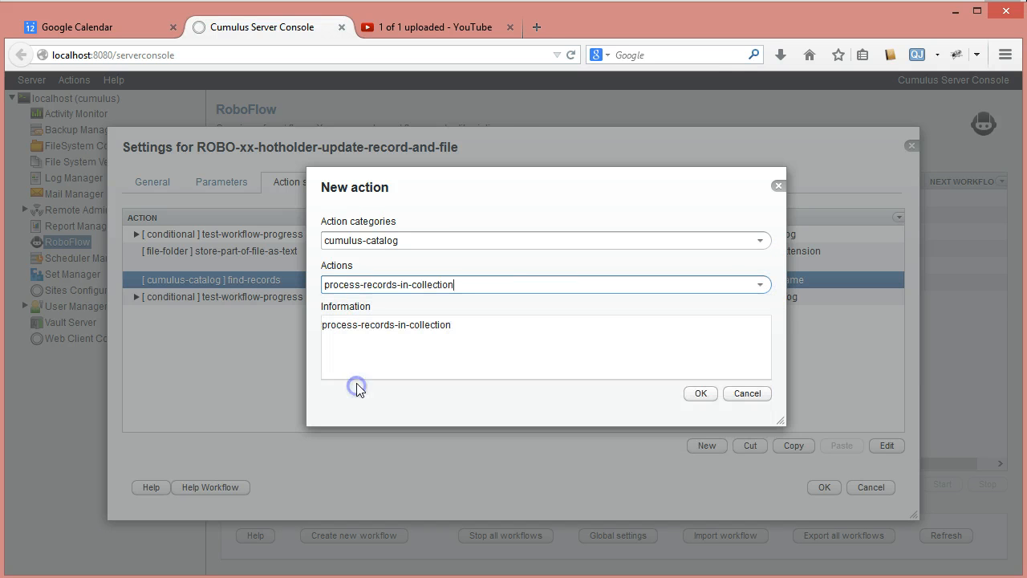
{"action": "left_click", "coordinate": [698, 394]}
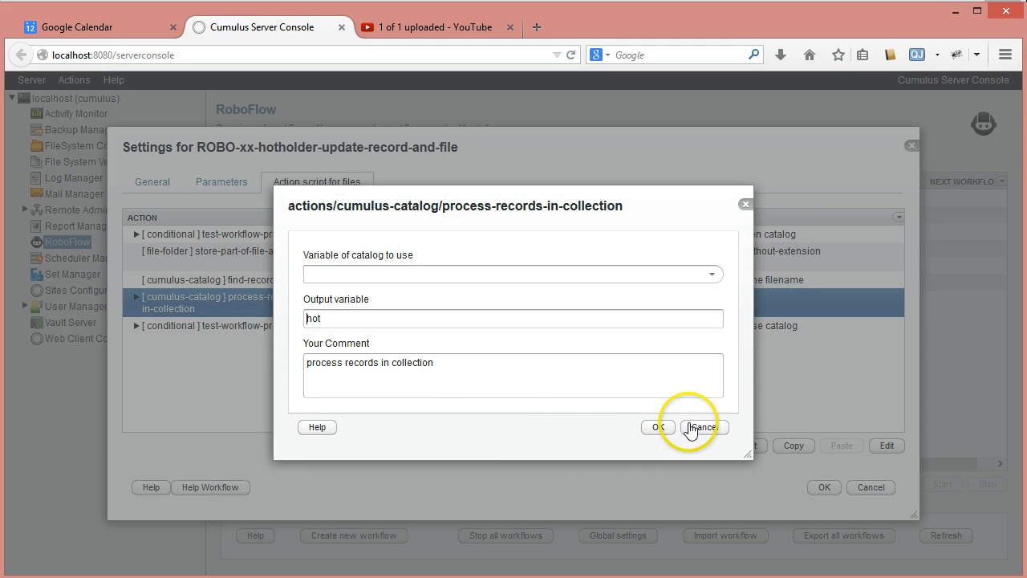
- Set the process-records-in-collection catalog variable to #GLOBAL#my-catalog, keep hot as the output variable, and save the action
{"action": "left_click", "coordinate": [712, 275]}
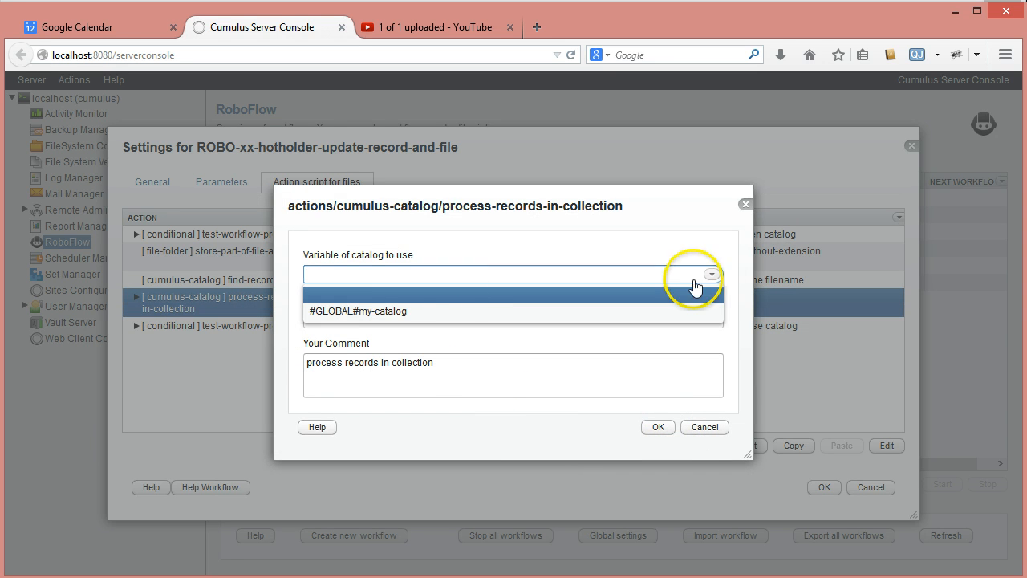
{"action": "left_click", "coordinate": [383, 312]}
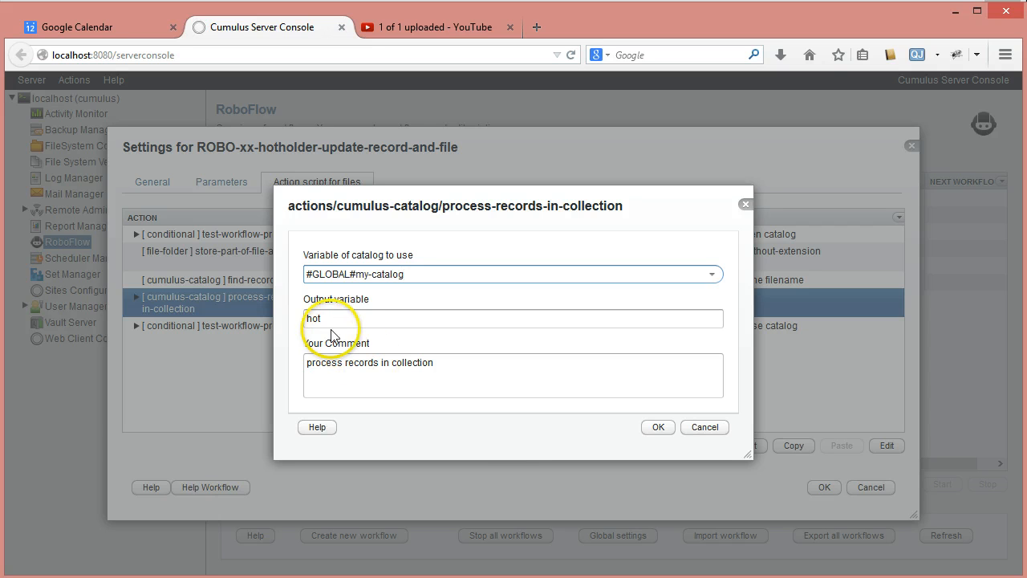
{"action": "mouse_move", "coordinate": [329, 317]}
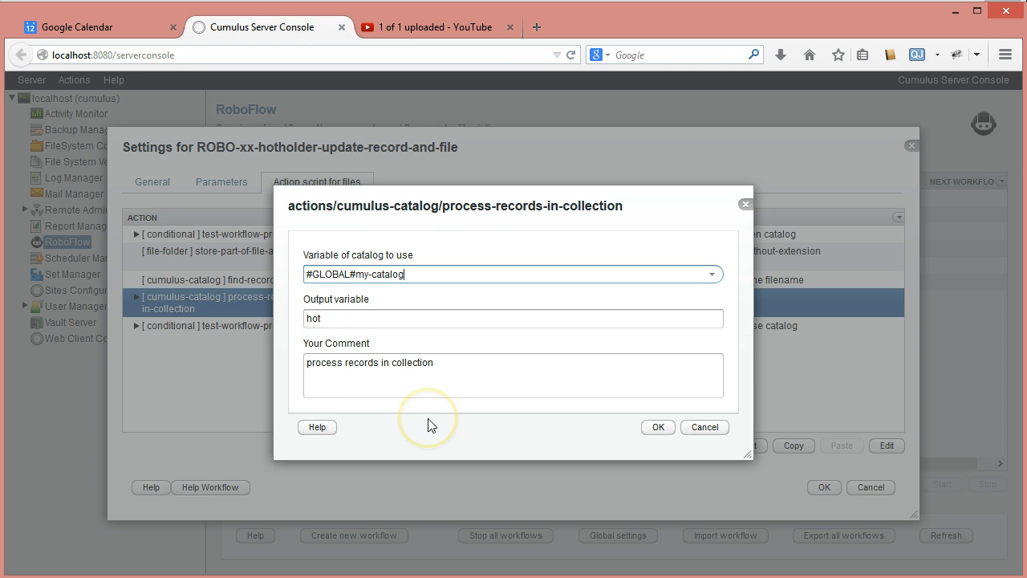
{"action": "left_click", "coordinate": [328, 321]}
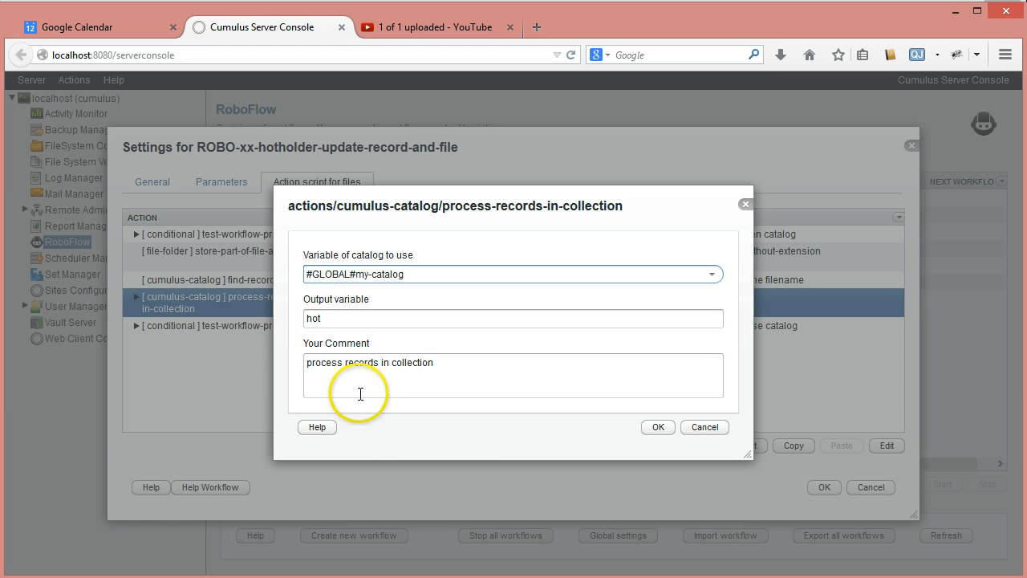
{"action": "left_click", "coordinate": [655, 431]}
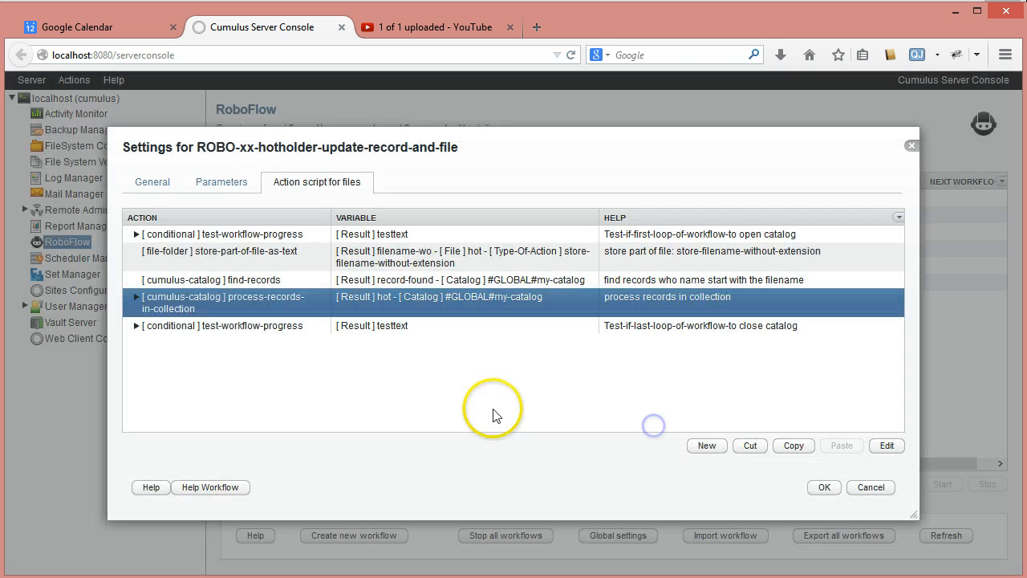
- Expand the process-records-in-collection action in the script
{"action": "left_click", "coordinate": [136, 298]}
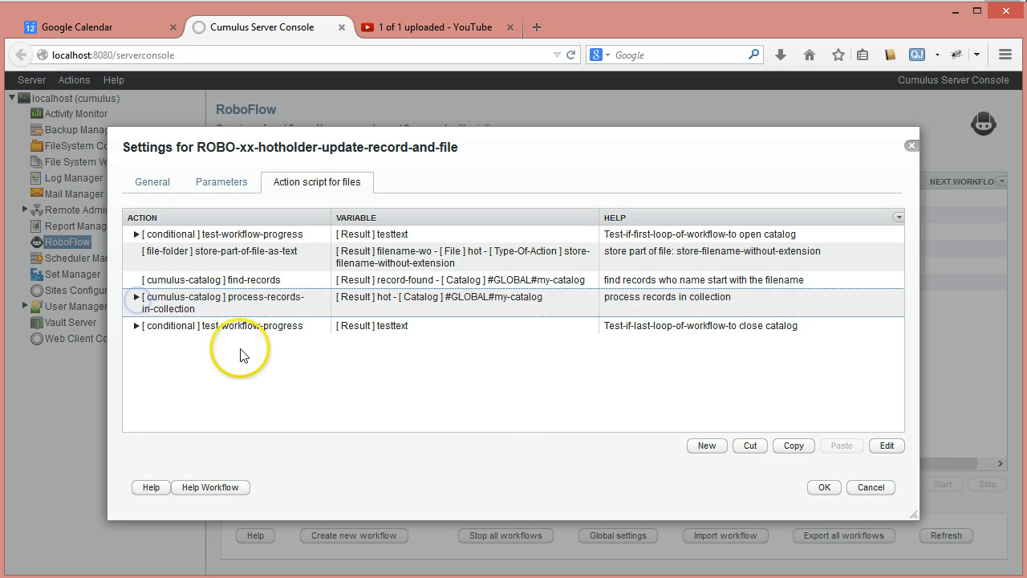
{"action": "left_click", "coordinate": [136, 297]}
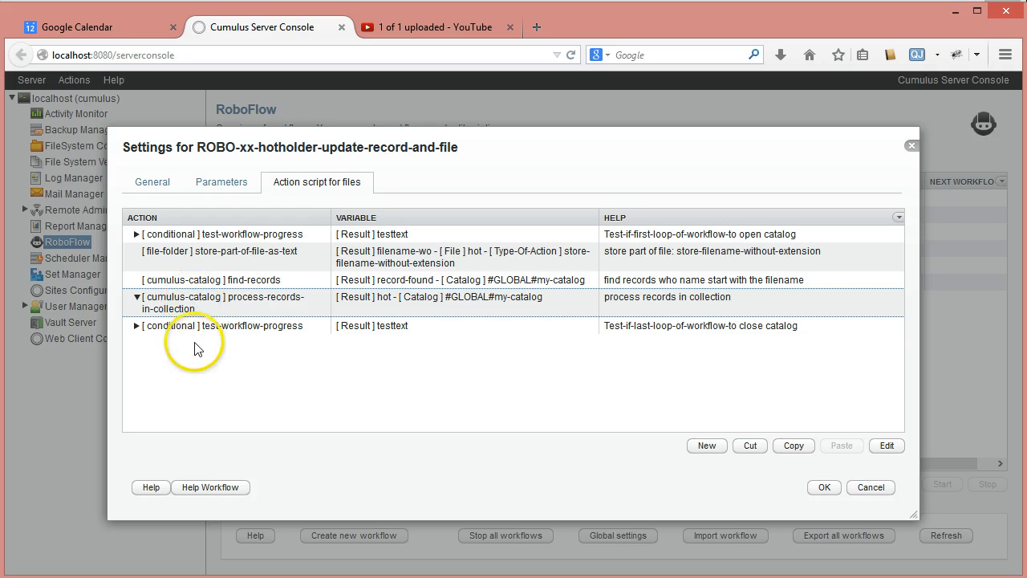
{"action": "left_click", "coordinate": [353, 492]}
- Start a new script action and choose store-record-field-value-as-text from the cumulus-record category
{"action": "left_click", "coordinate": [710, 447]}
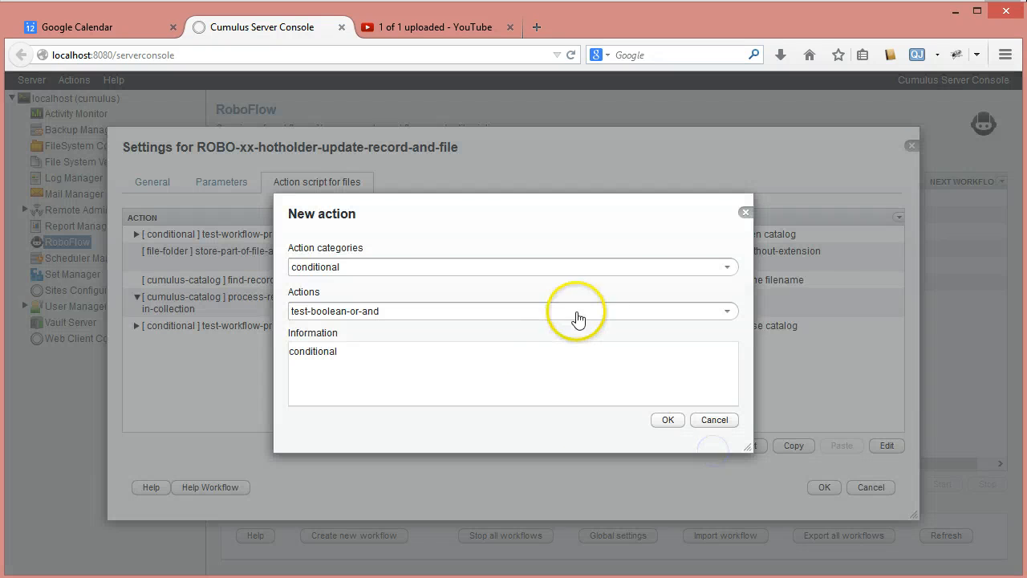
{"action": "left_click", "coordinate": [726, 269]}
{"action": "left_click", "coordinate": [726, 268]}
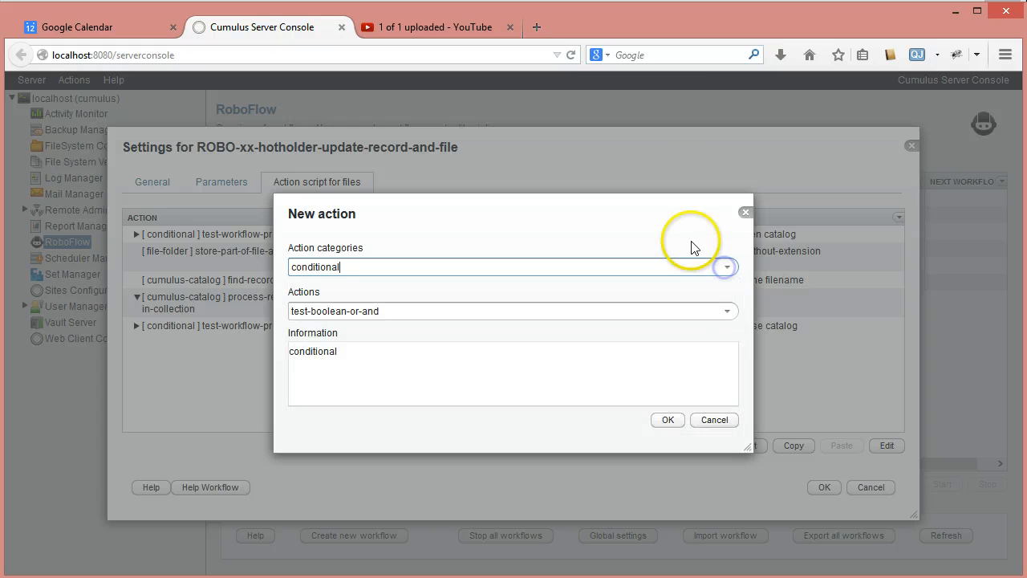
{"action": "left_click", "coordinate": [731, 269]}
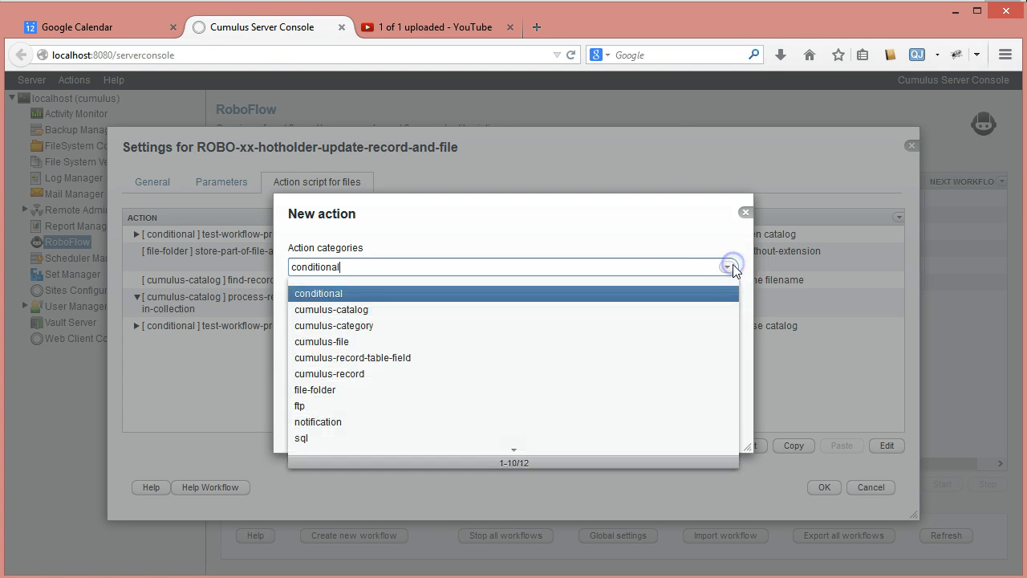
{"action": "left_click", "coordinate": [731, 267]}
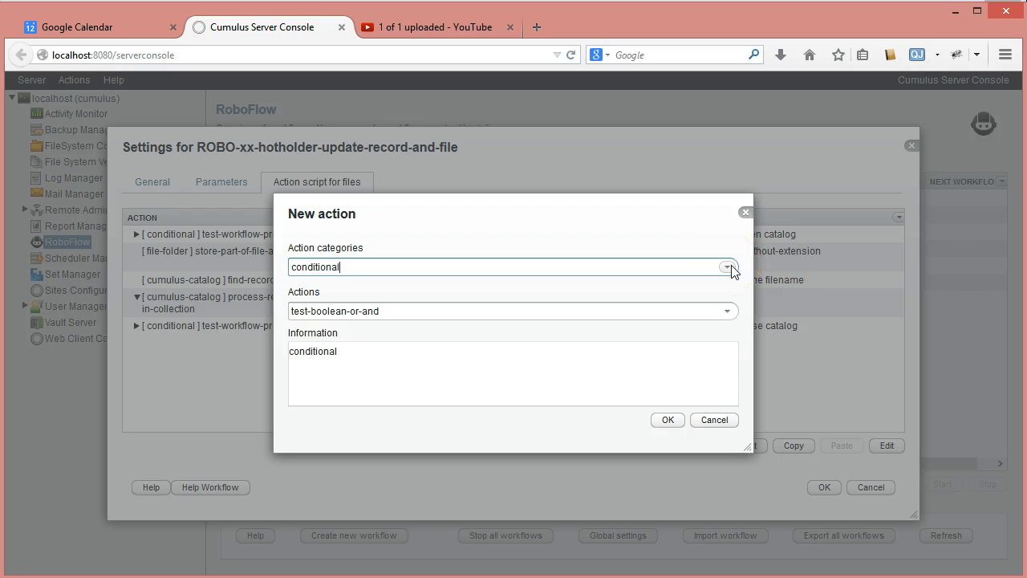
{"action": "left_click", "coordinate": [731, 269]}
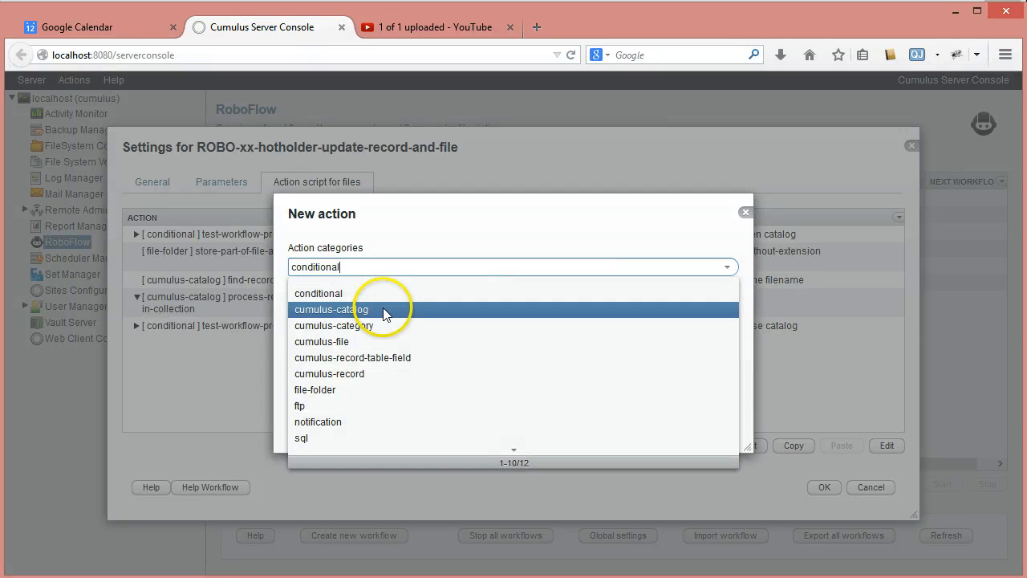
{"action": "left_click", "coordinate": [365, 373]}
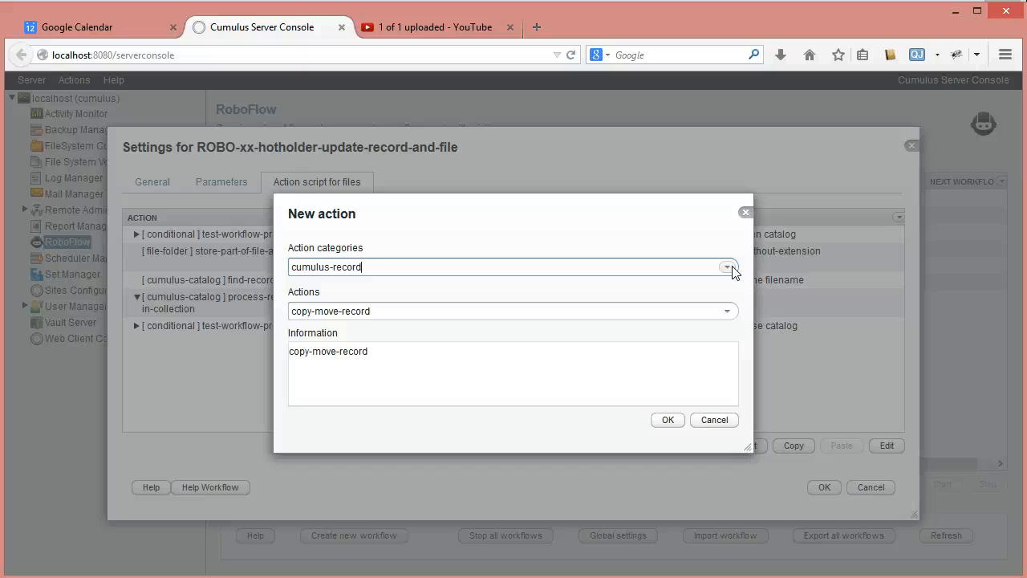
{"action": "left_click", "coordinate": [727, 312]}
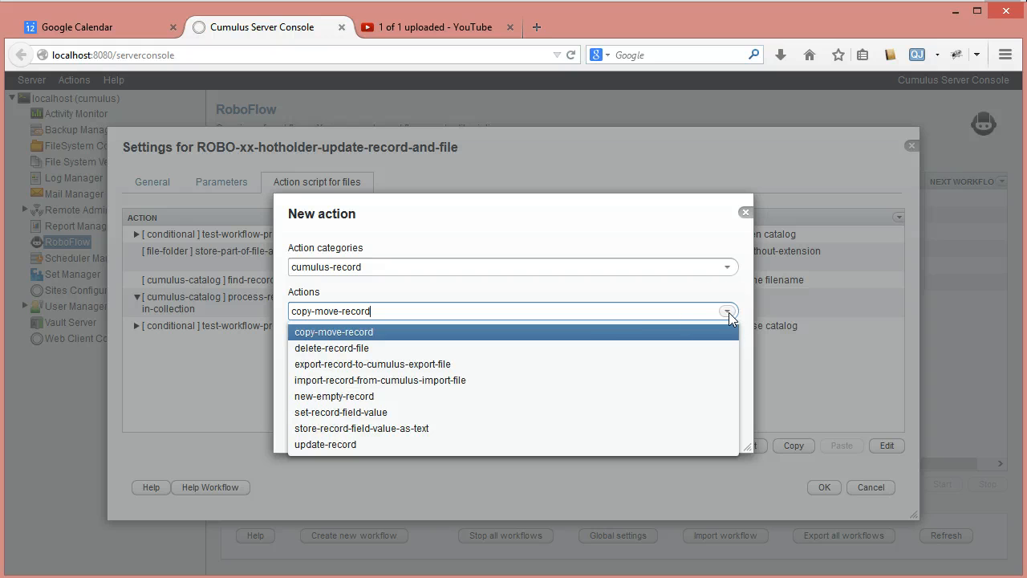
{"action": "left_click", "coordinate": [367, 428]}
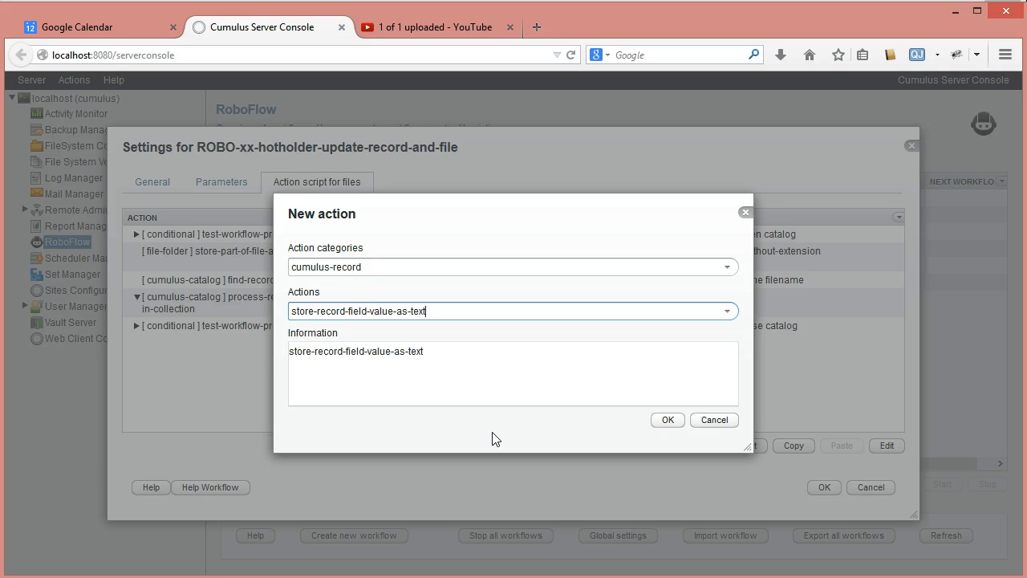
{"action": "left_click", "coordinate": [728, 268]}
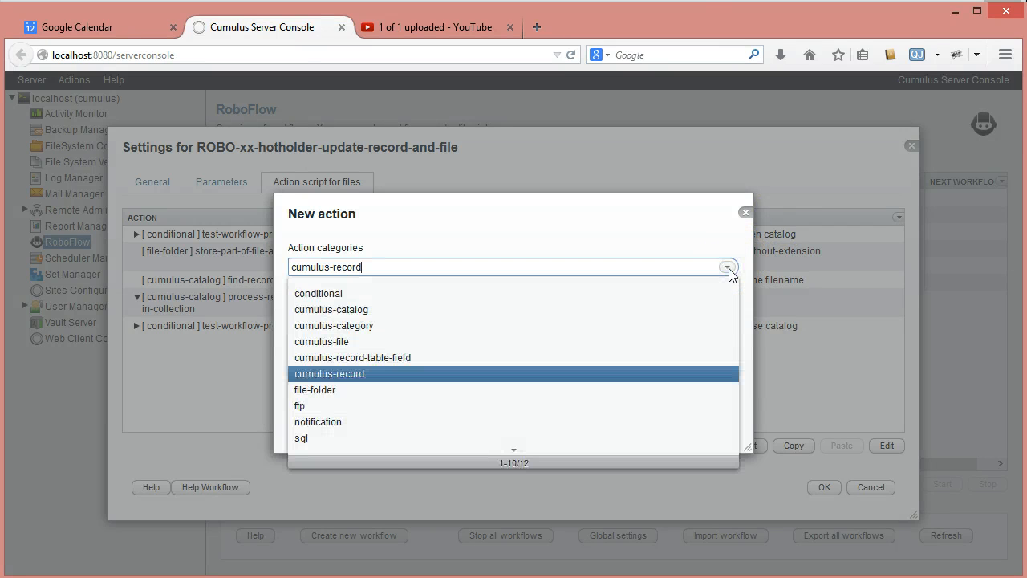
{"action": "left_click", "coordinate": [449, 341]}
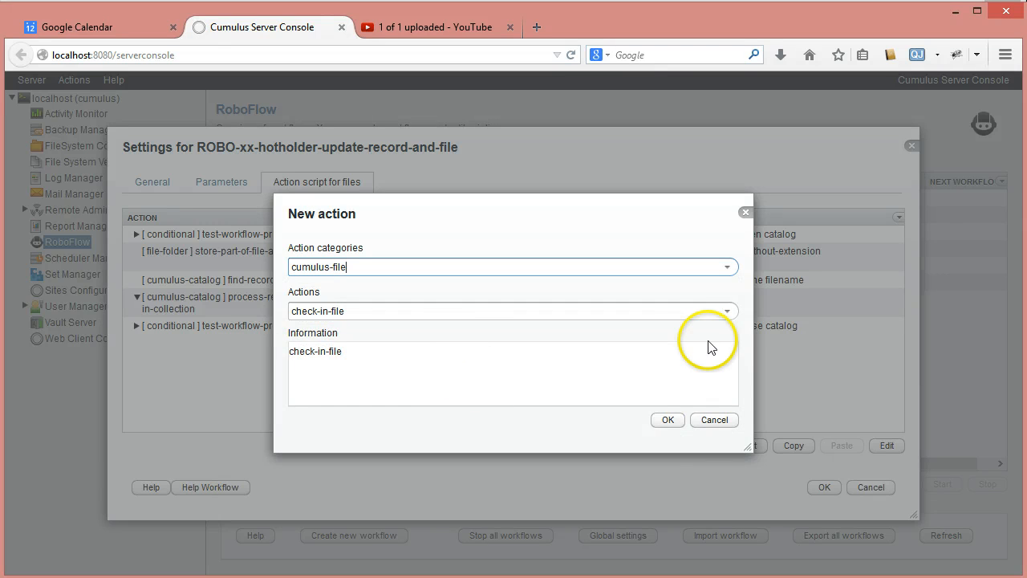
{"action": "left_click", "coordinate": [727, 312]}
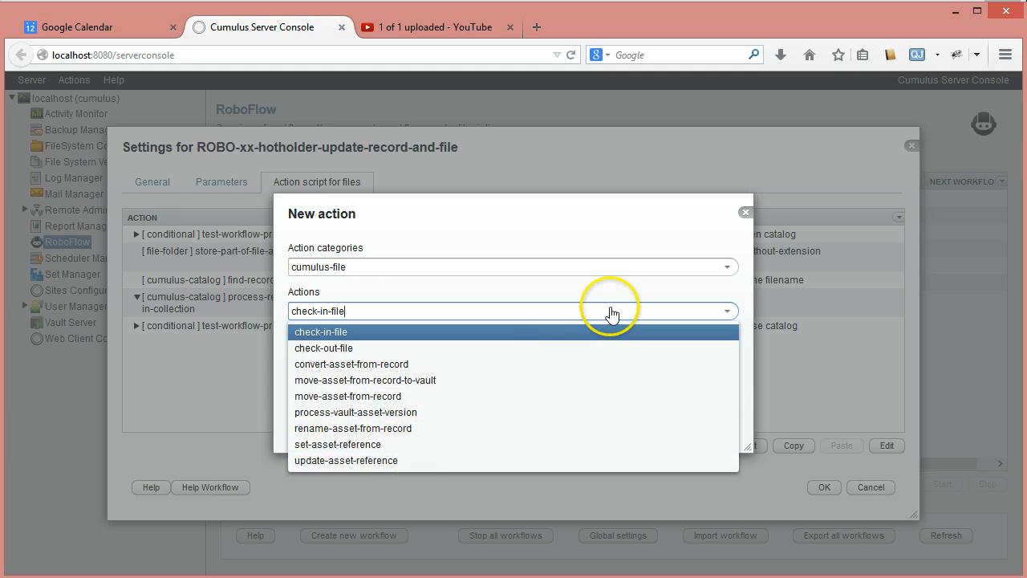
{"action": "left_click", "coordinate": [727, 266]}
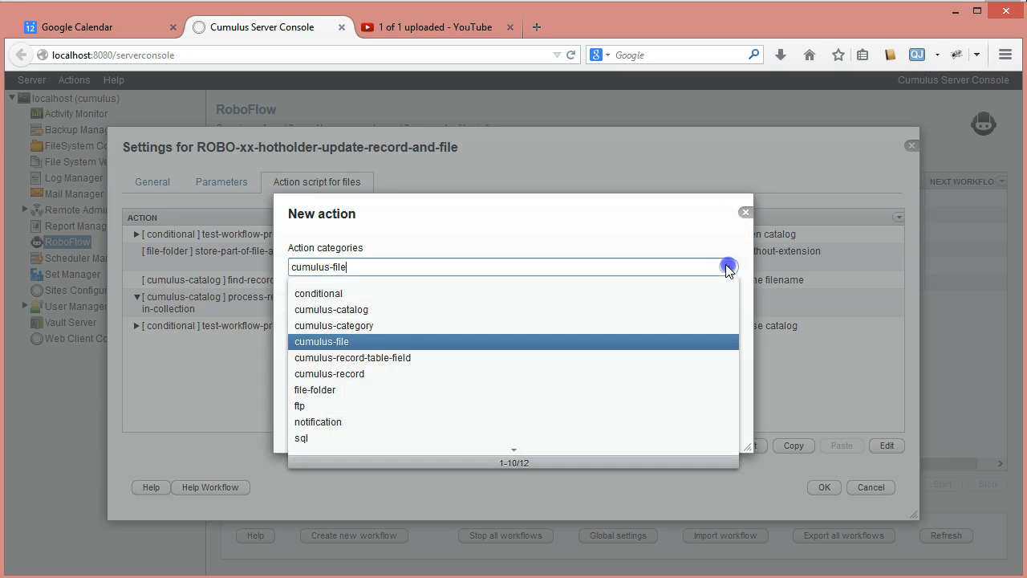
{"action": "left_click", "coordinate": [727, 267]}
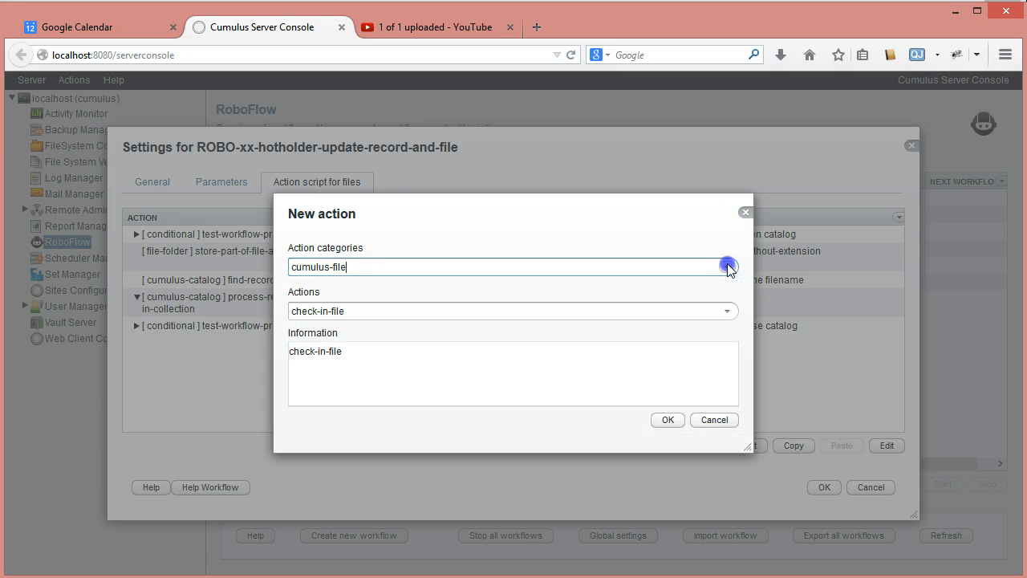
{"action": "left_click", "coordinate": [728, 267]}
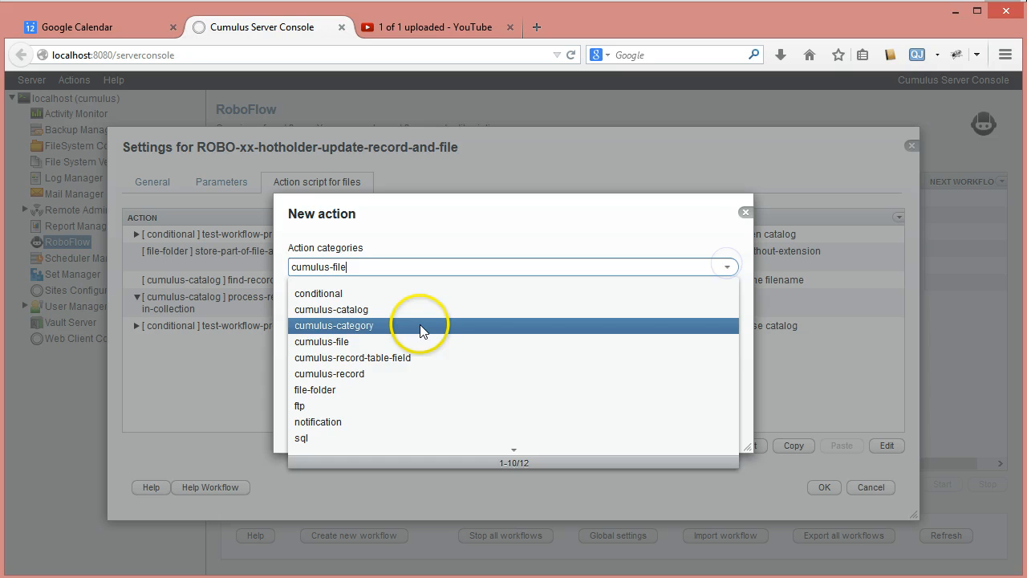
{"action": "left_click", "coordinate": [360, 373]}
{"action": "left_click", "coordinate": [726, 312]}
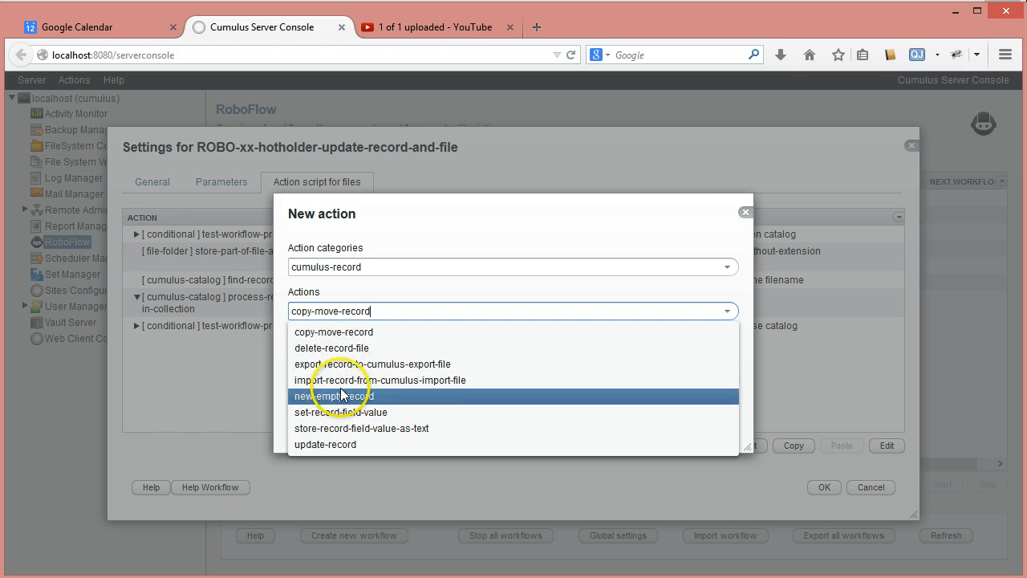
{"action": "left_click", "coordinate": [352, 431]}
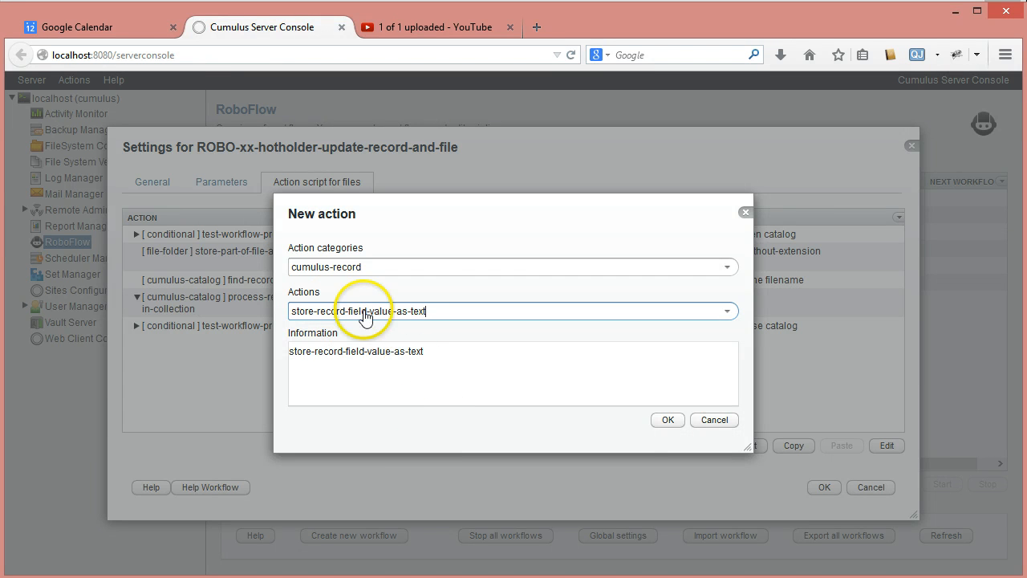
- Add the chosen store-record-field-value-as-text action to the script and set its variable of record to process to hot
{"action": "left_click", "coordinate": [662, 420]}
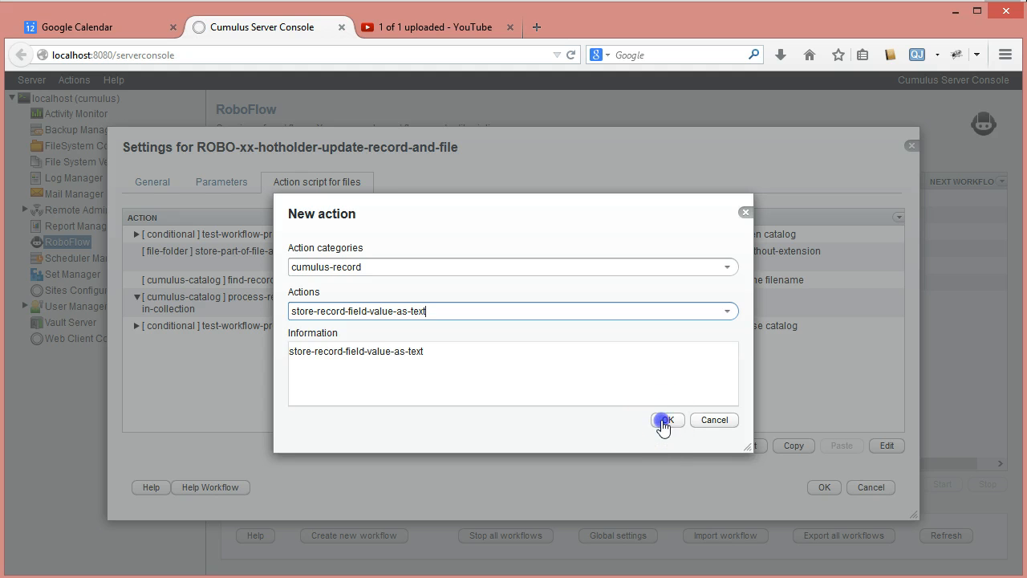
{"action": "left_click", "coordinate": [712, 254]}
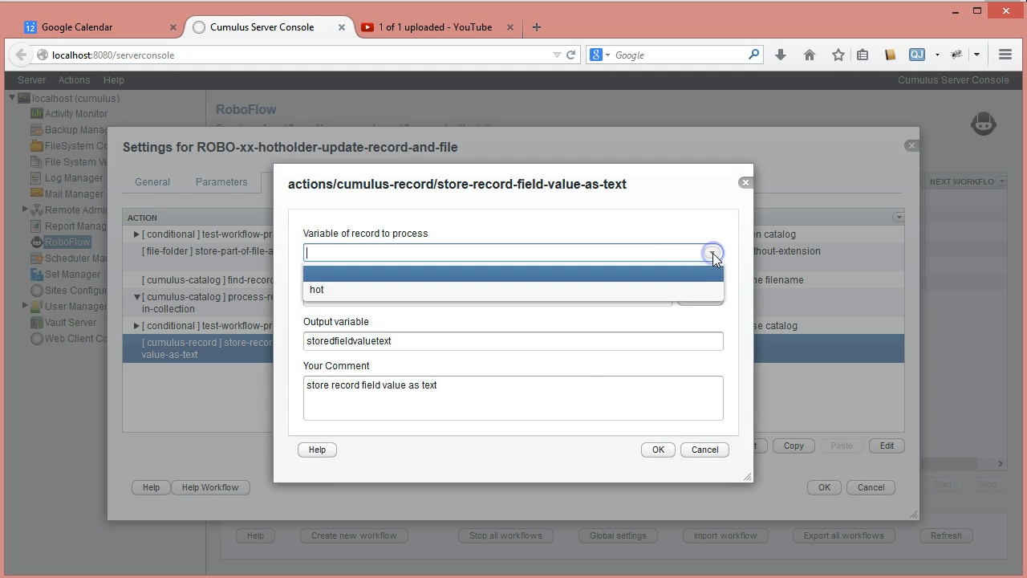
{"action": "left_click", "coordinate": [316, 289]}
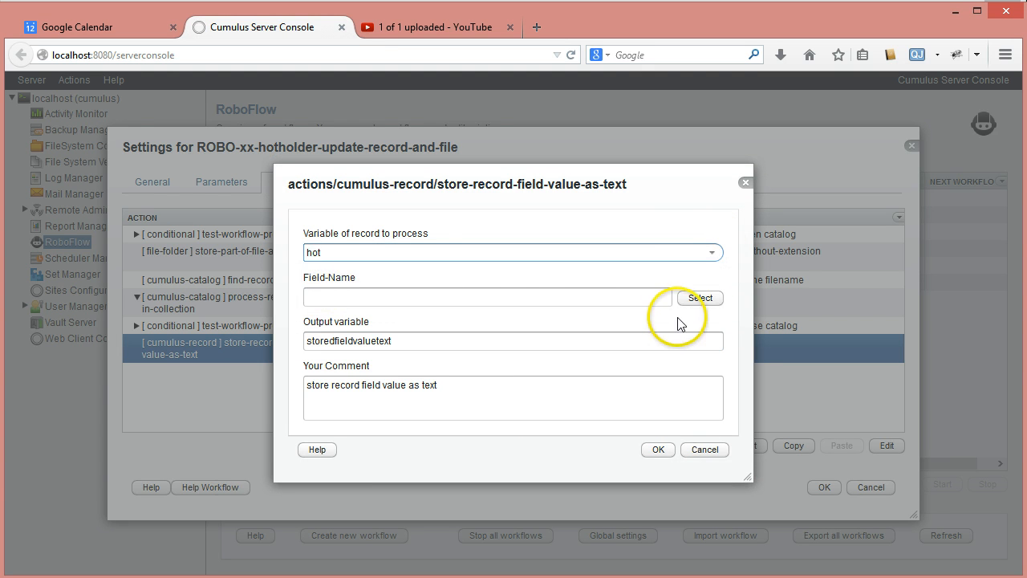
- Set the field name to Asset Referencefolder by selecting Asset Reference from the Watchfolder catalog and appending "folder"
{"action": "left_click", "coordinate": [690, 298]}
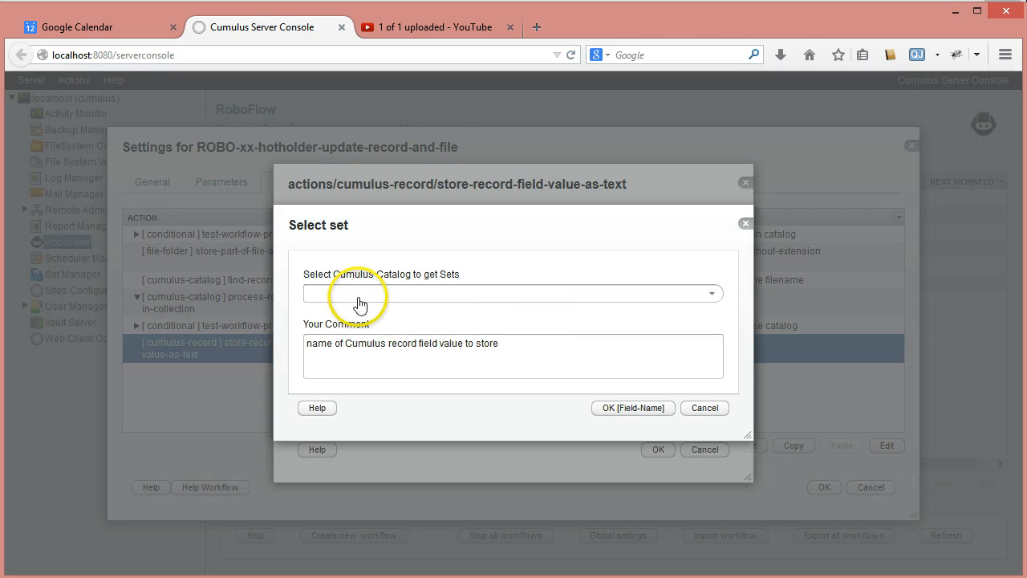
{"action": "left_click", "coordinate": [709, 293]}
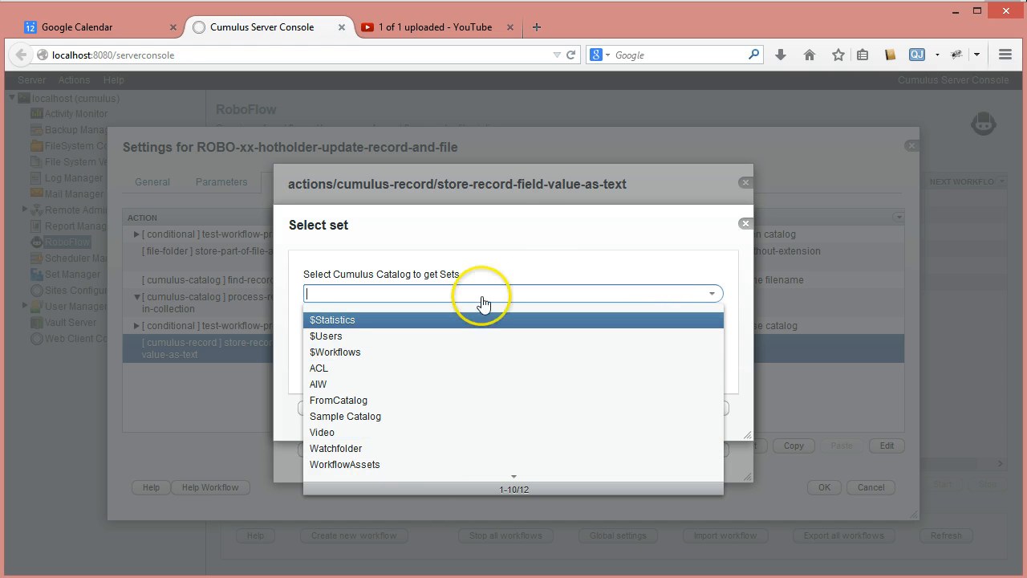
{"action": "left_click", "coordinate": [377, 449]}
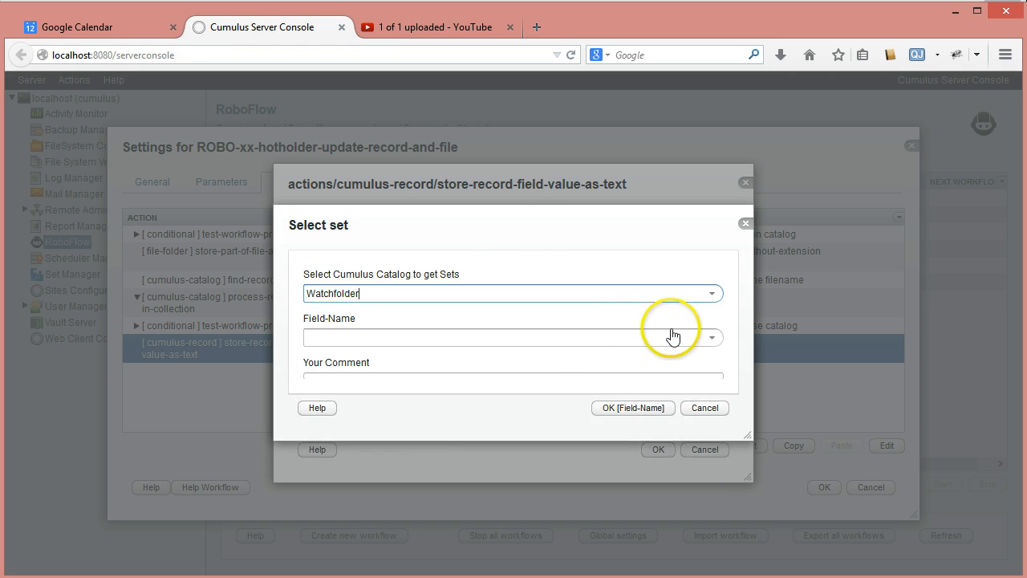
{"action": "left_click", "coordinate": [712, 338]}
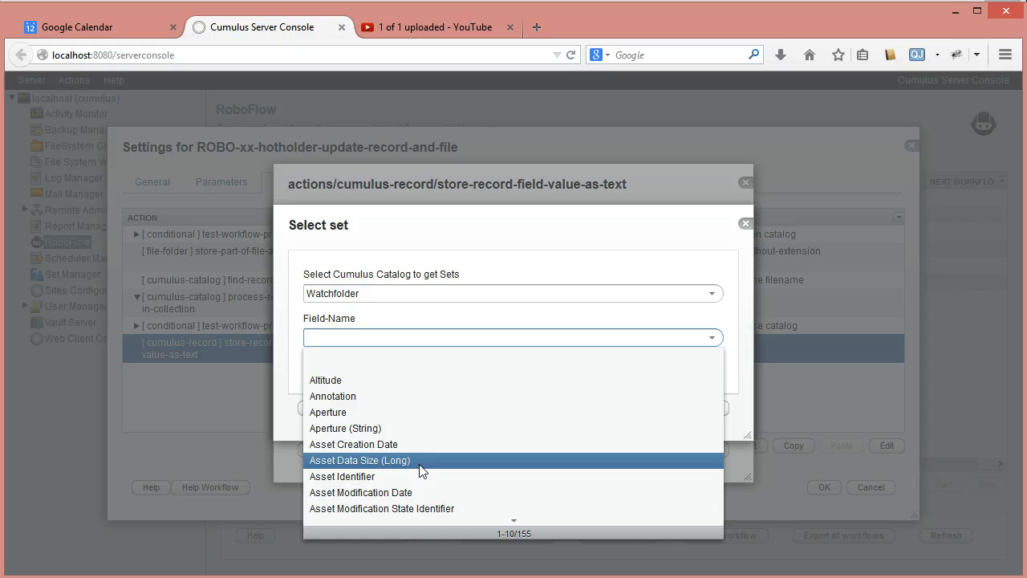
{"action": "type", "text": "aa"}
{"action": "key", "text": "BackSpace"}
{"action": "type", "text": "s"}
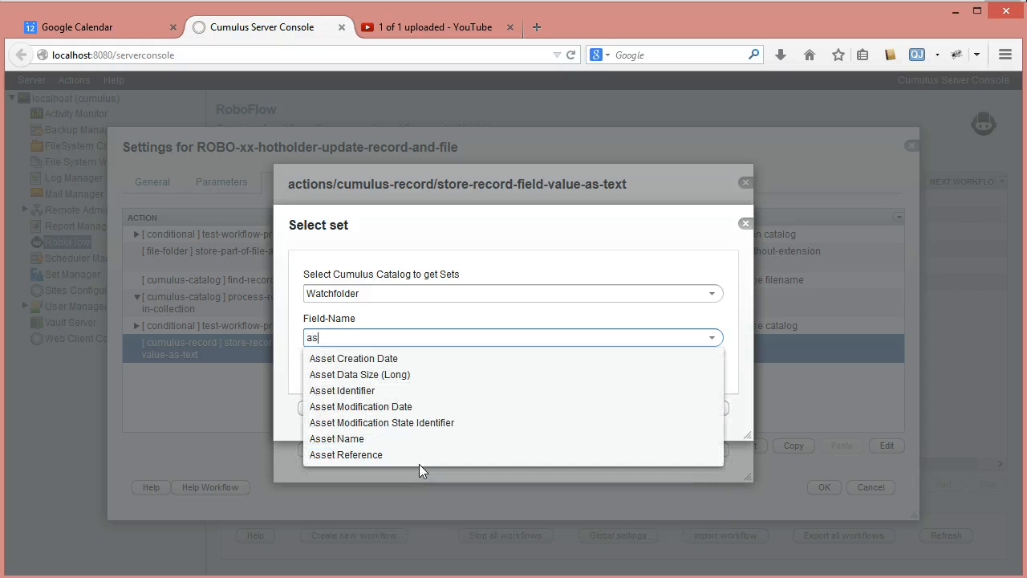
{"action": "left_click", "coordinate": [384, 455]}
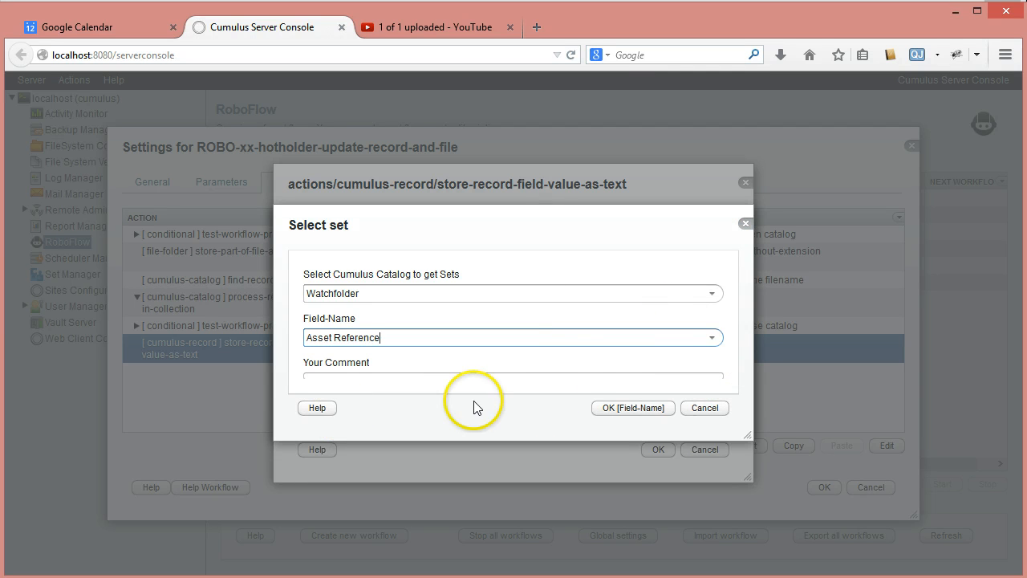
{"action": "left_click", "coordinate": [633, 409]}
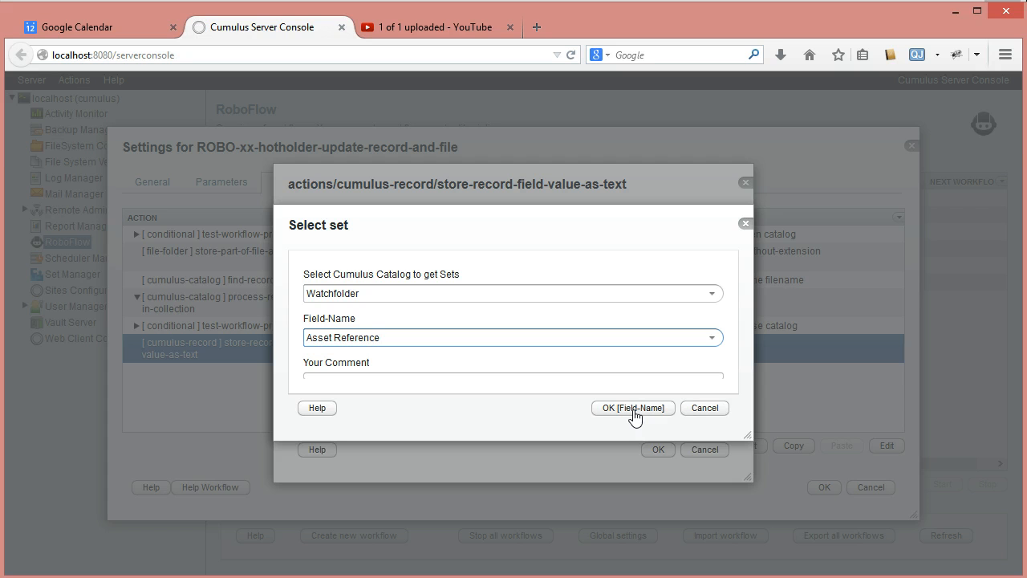
{"action": "type", "text": "folder"}
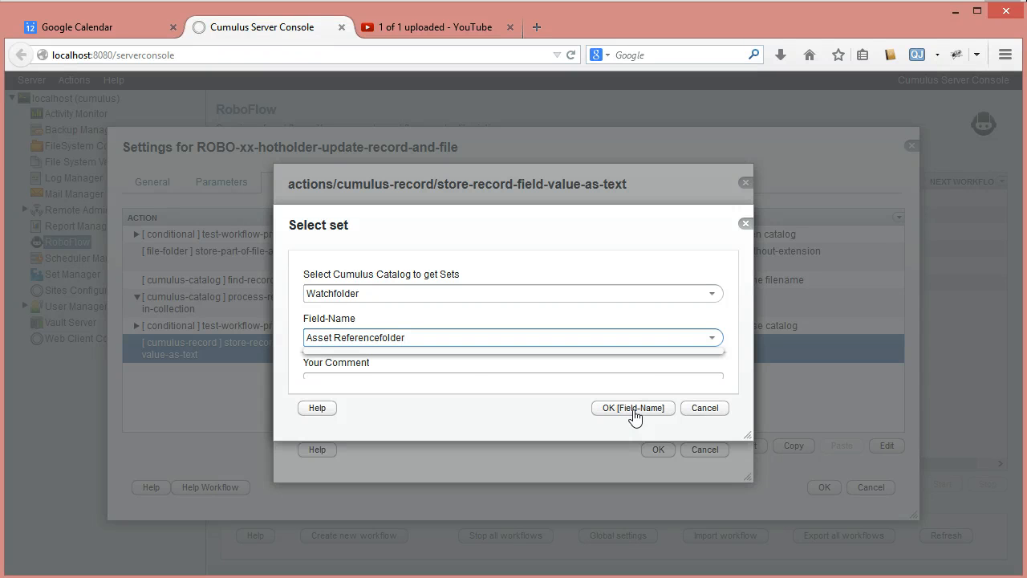
{"action": "left_click", "coordinate": [633, 410]}
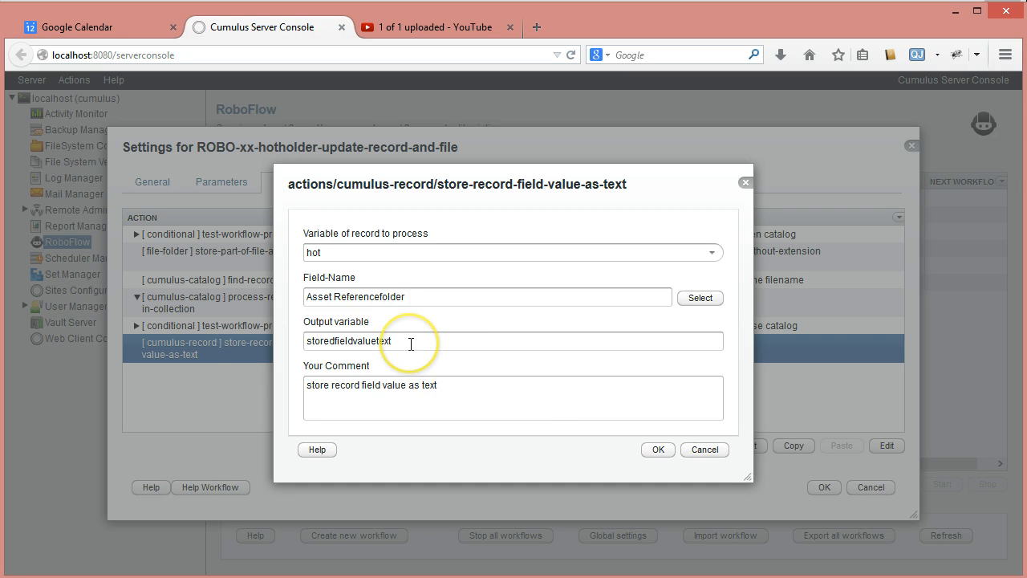
- Set the action's output variable to folder-of-original
{"action": "left_click_drag", "start_coordinate": [411, 344], "coordinate": [208, 344]}
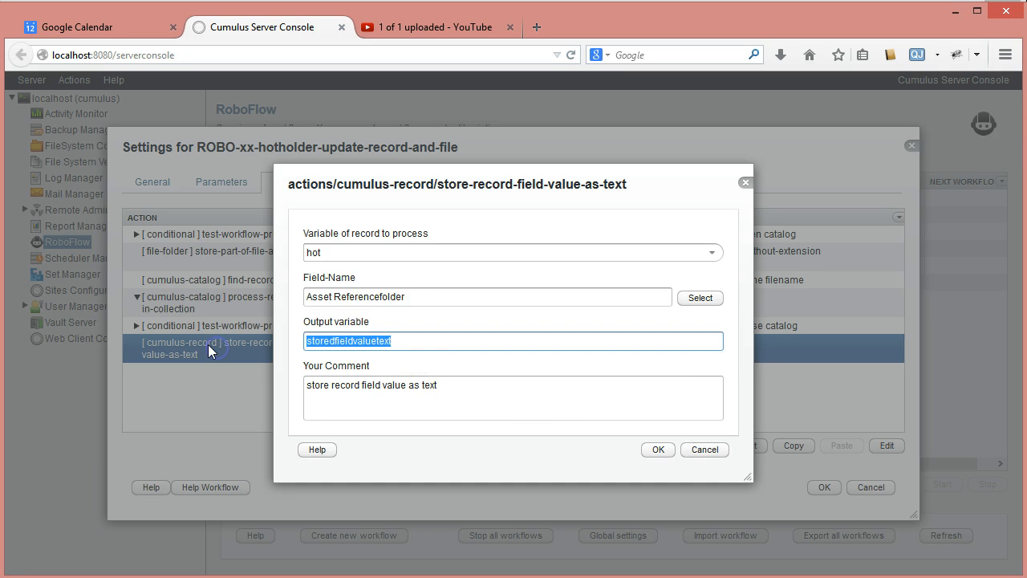
{"action": "type", "text": "folder"}
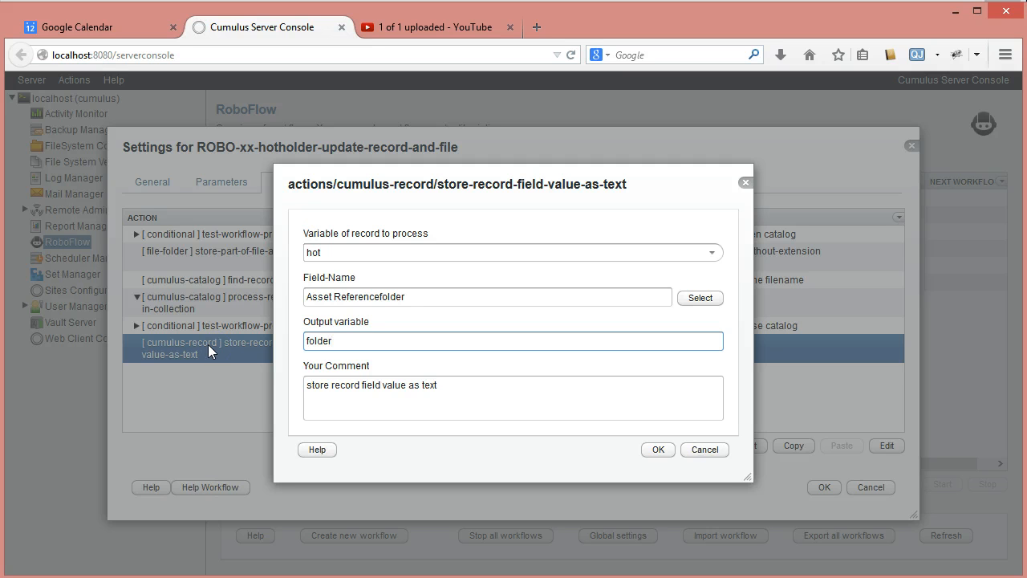
{"action": "type", "text": "-of-original"}
- Change the comment to "store folder-of-original file", reusing the output variable's name, and save the store-record-field-value-as-text action
{"action": "left_click_drag", "start_coordinate": [401, 342], "coordinate": [198, 325]}
{"action": "key", "text": "ctrl+c"}
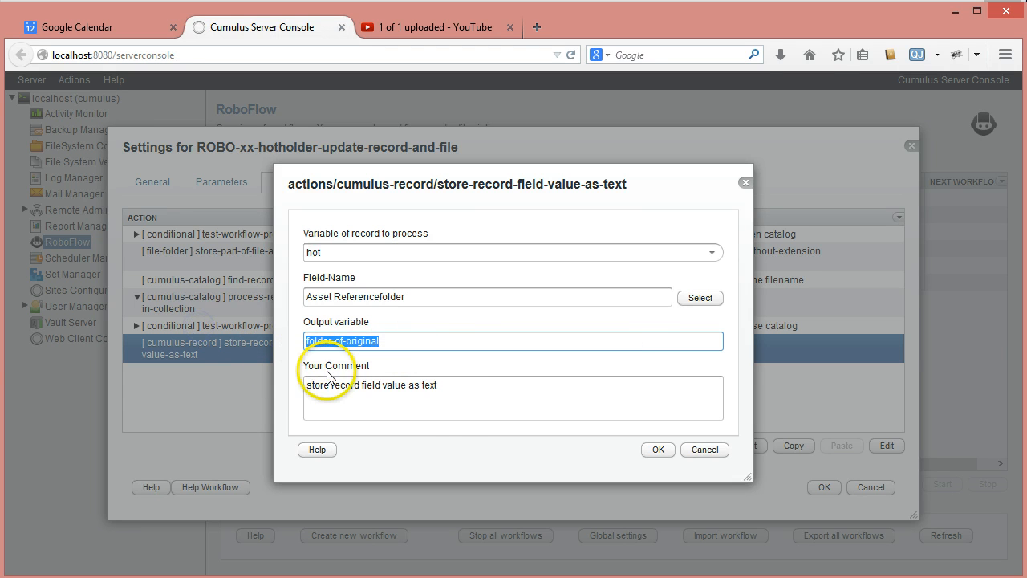
{"action": "left_click", "coordinate": [453, 385]}
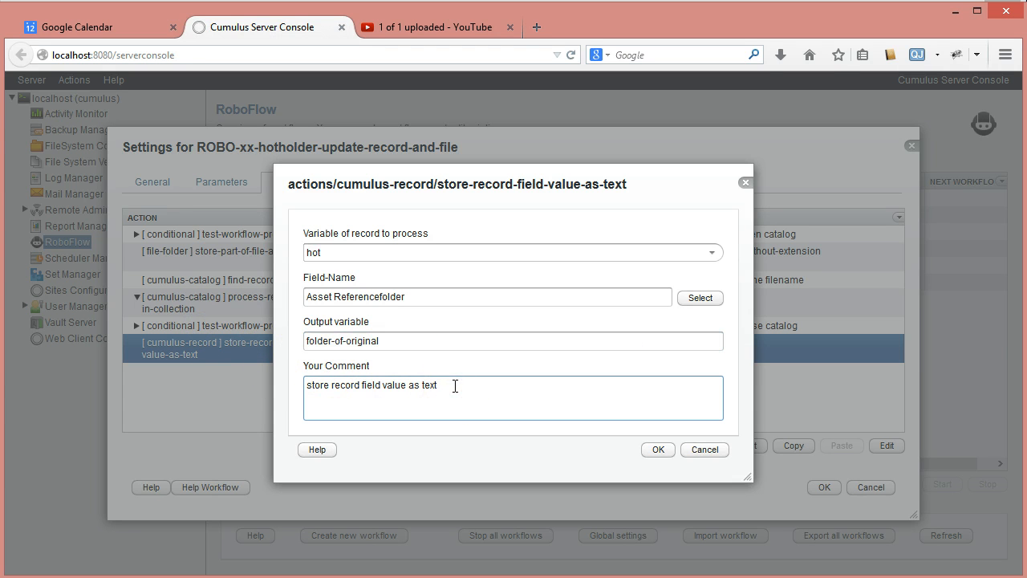
{"action": "key", "text": "ctrl+v"}
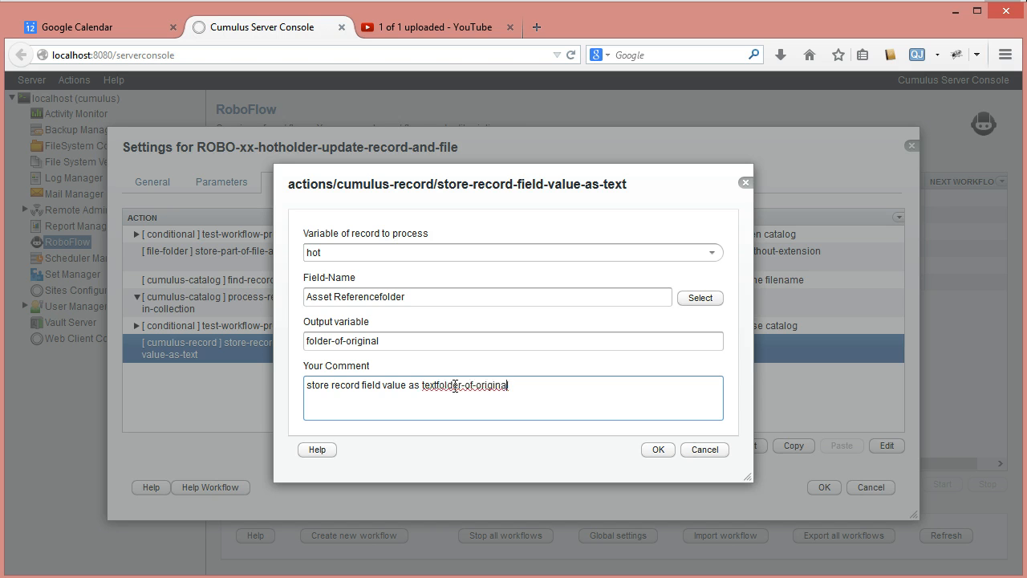
{"action": "key", "text": "BackSpace"}
{"action": "key", "text": "BackSpace"}
{"action": "key", "text": "BackSpace"}
{"action": "key", "text": "BackSpace"}
{"action": "key", "text": "BackSpace"}
{"action": "key", "text": "BackSpace"}
{"action": "key", "text": "BackSpace"}
{"action": "key", "text": "BackSpace"}
{"action": "key", "text": "BackSpace"}
{"action": "key", "text": "BackSpace"}
{"action": "key", "text": "BackSpace"}
{"action": "key", "text": "BackSpace"}
{"action": "key", "text": "BackSpace"}
{"action": "key", "text": "BackSpace"}
{"action": "key", "text": "BackSpace"}
{"action": "key", "text": "BackSpace"}
{"action": "key", "text": "BackSpace"}
{"action": "key", "text": "BackSpace"}
{"action": "key", "text": "BackSpace"}
{"action": "key", "text": "BackSpace"}
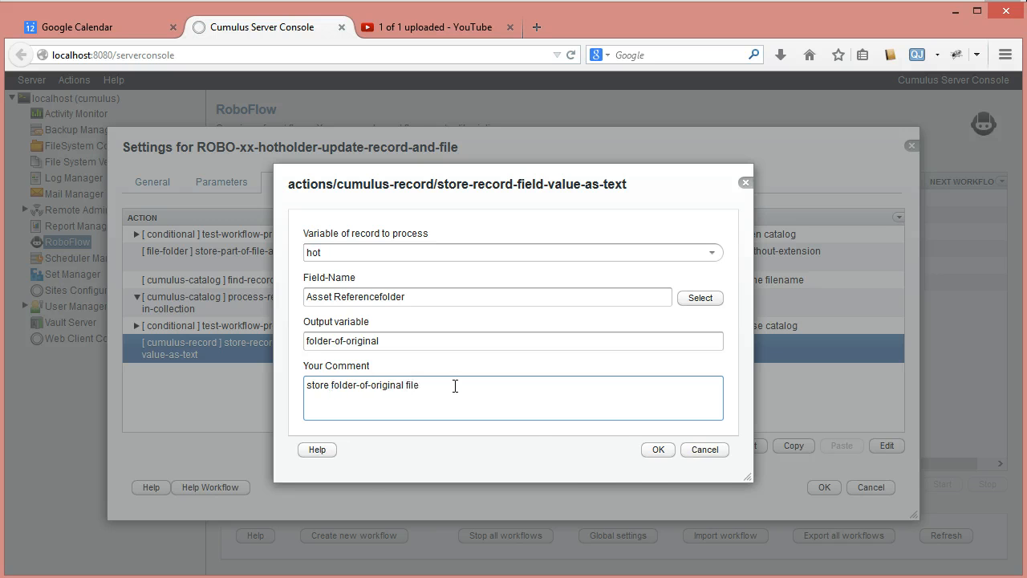
{"action": "left_click", "coordinate": [654, 450]}
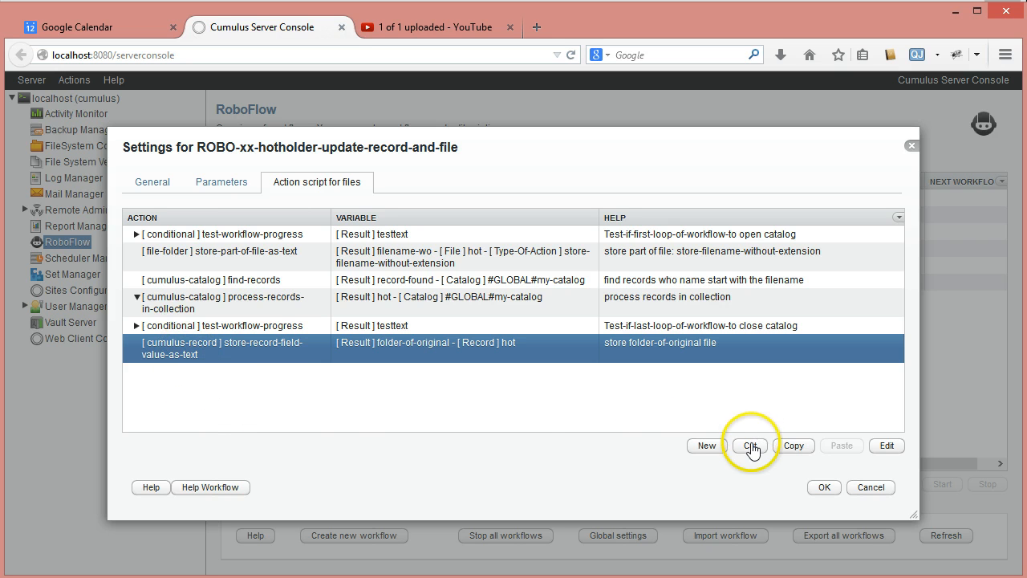
- Move the store-record-field-value-as-text action inside the process-records-in-collection action by cutting and pasting it
{"action": "left_click", "coordinate": [152, 306]}
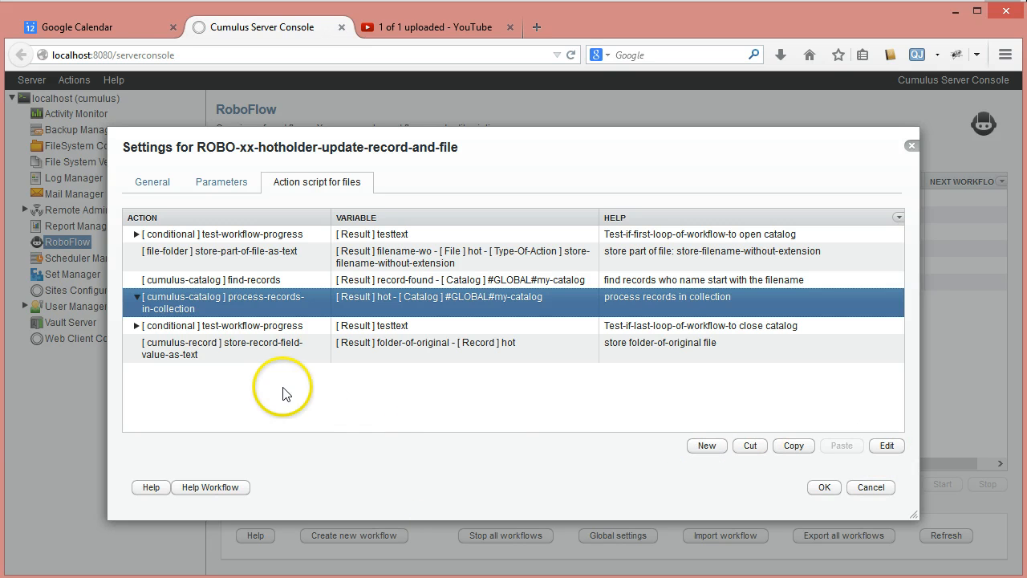
{"action": "left_click", "coordinate": [185, 345]}
{"action": "left_click", "coordinate": [769, 446]}
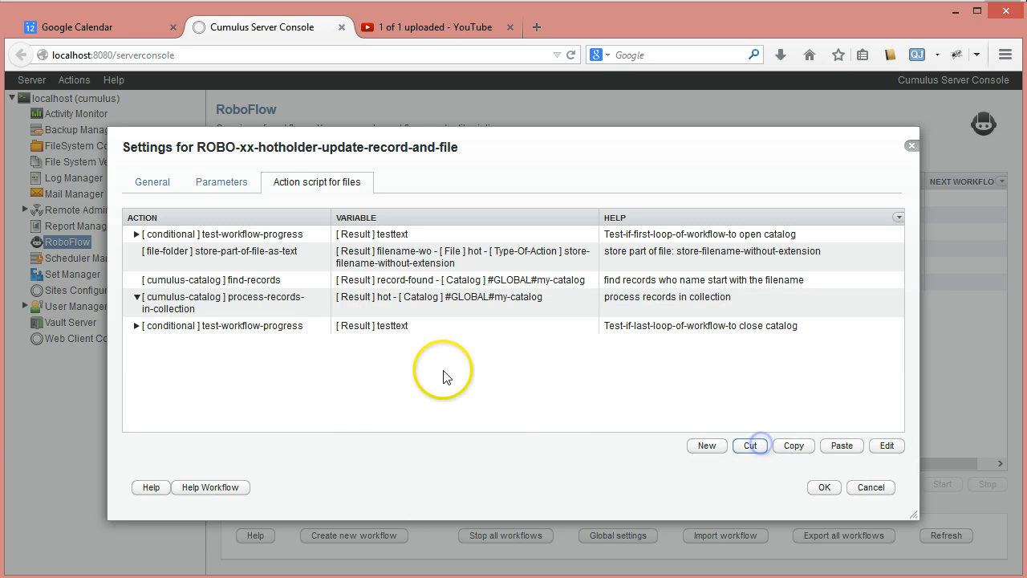
{"action": "left_click", "coordinate": [236, 305]}
{"action": "left_click", "coordinate": [795, 446]}
{"action": "left_click", "coordinate": [842, 447]}
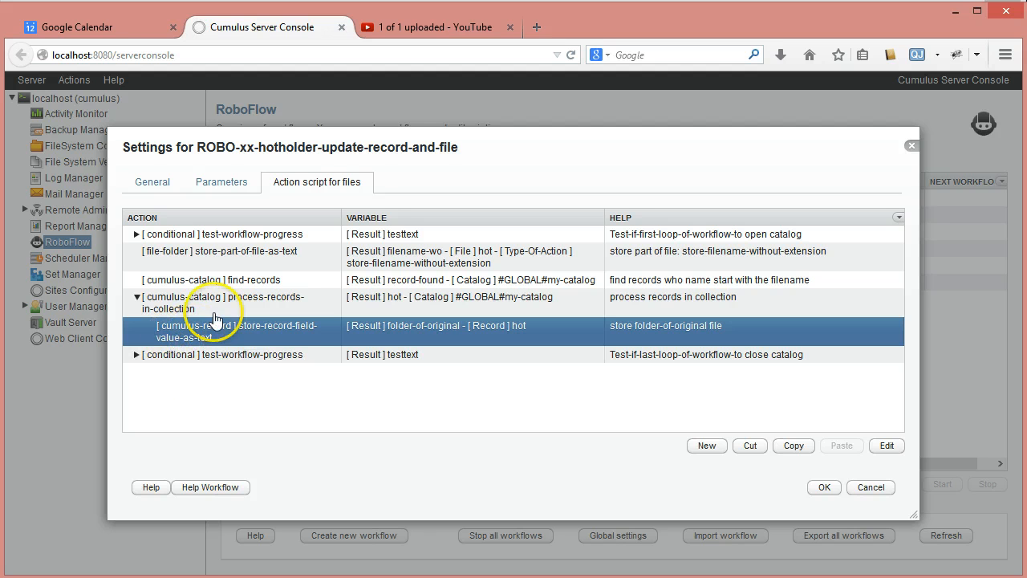
- Add a copy-move-file action from the file-folder category after the nested store-record-field-value-as-text action
{"action": "left_click", "coordinate": [700, 447]}
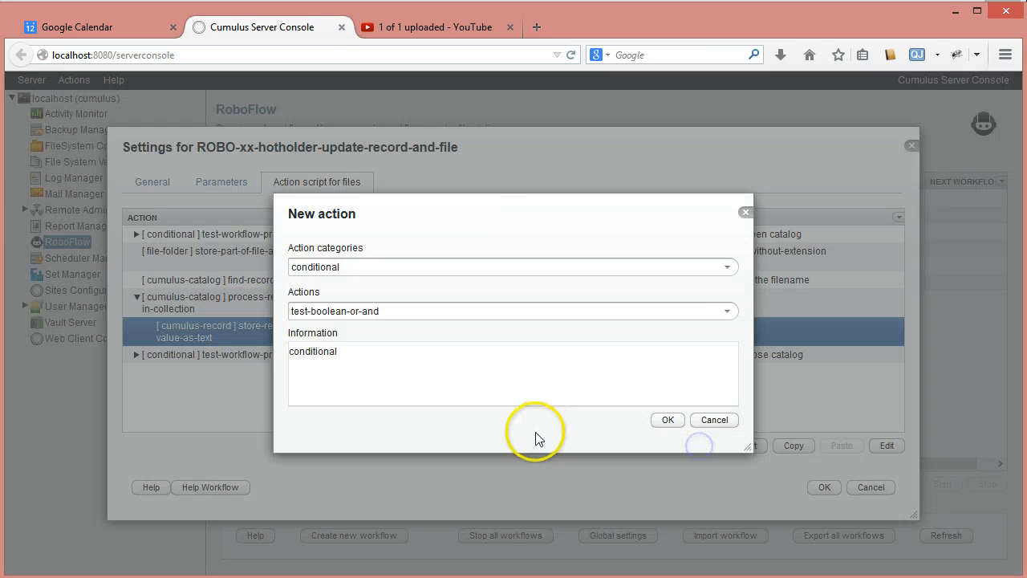
{"action": "left_click", "coordinate": [726, 268]}
{"action": "left_click", "coordinate": [379, 390]}
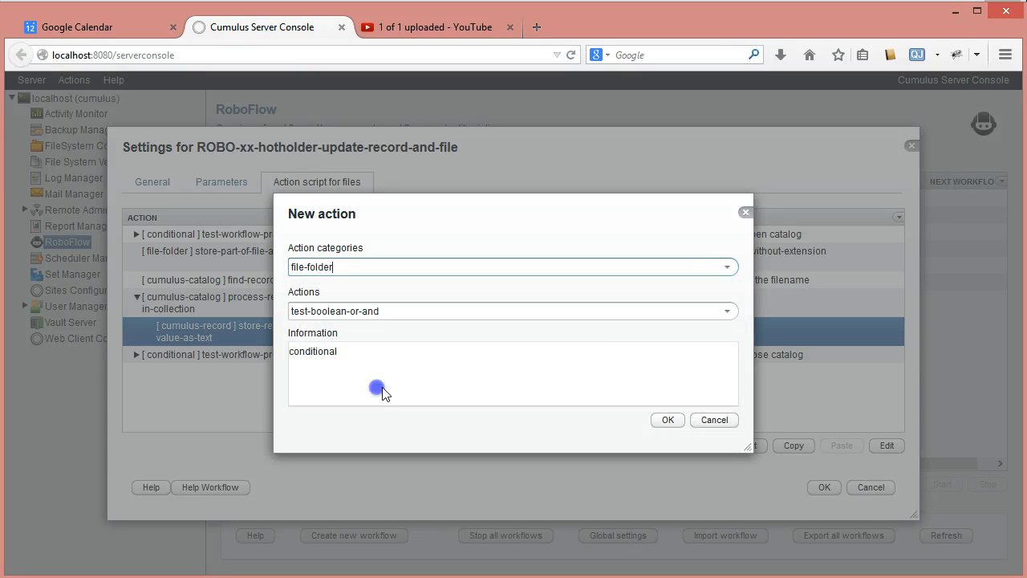
{"action": "left_click", "coordinate": [729, 313]}
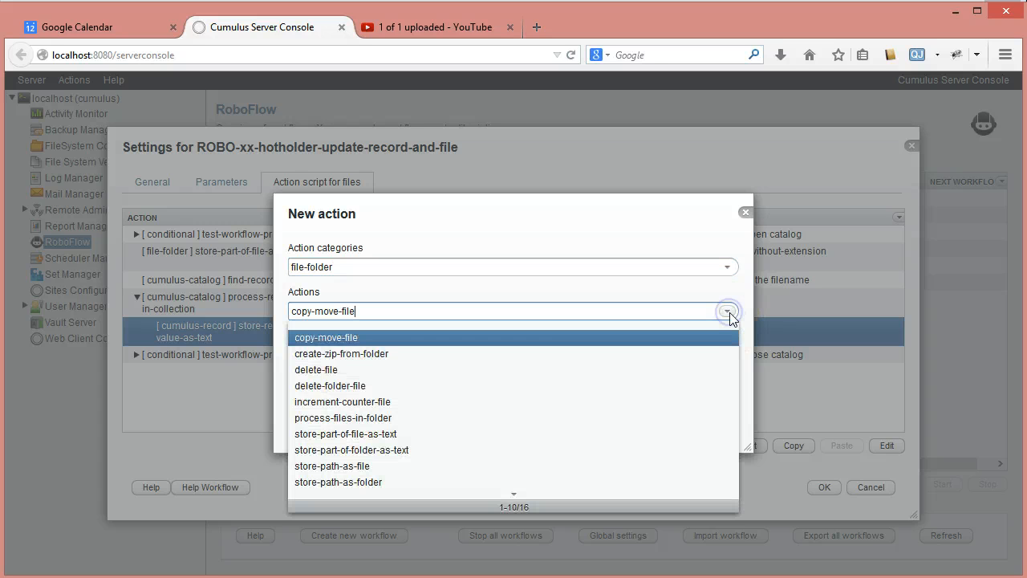
{"action": "left_click", "coordinate": [729, 313]}
{"action": "left_click", "coordinate": [668, 421]}
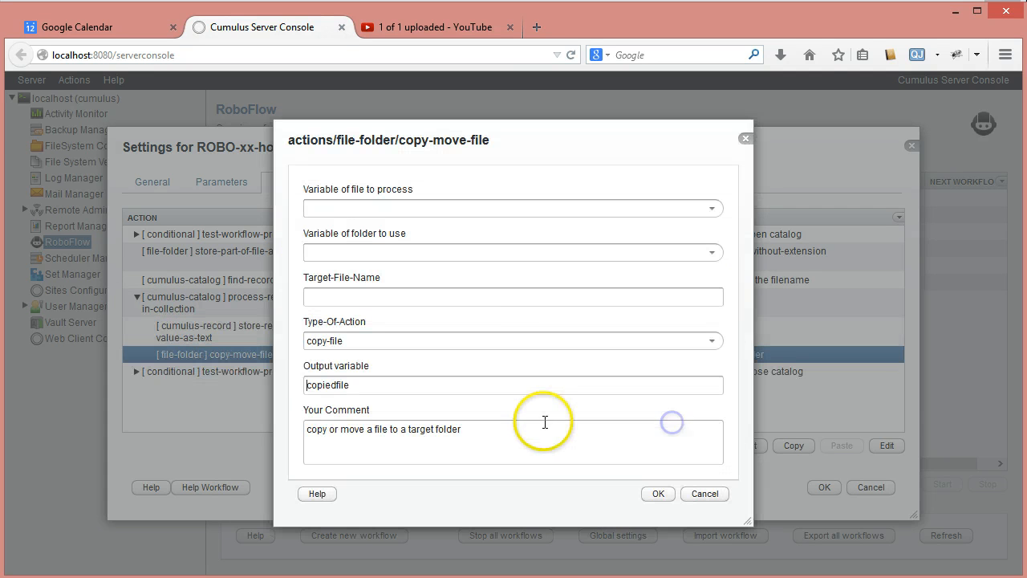
- Set the copy-move-file action's variable of file to process to hot and check the choices for the folder variable
{"action": "left_click", "coordinate": [712, 209]}
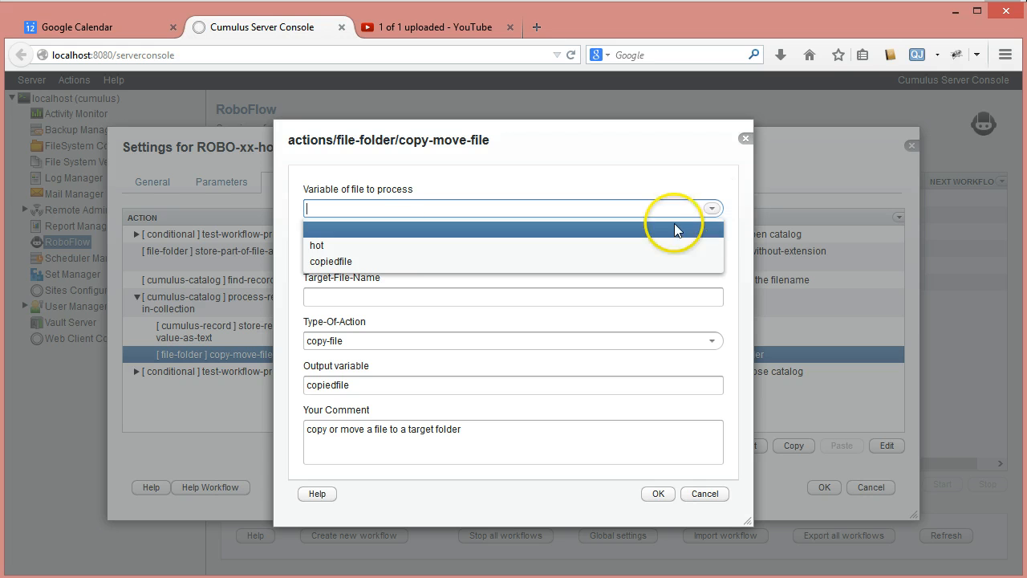
{"action": "left_click", "coordinate": [374, 246]}
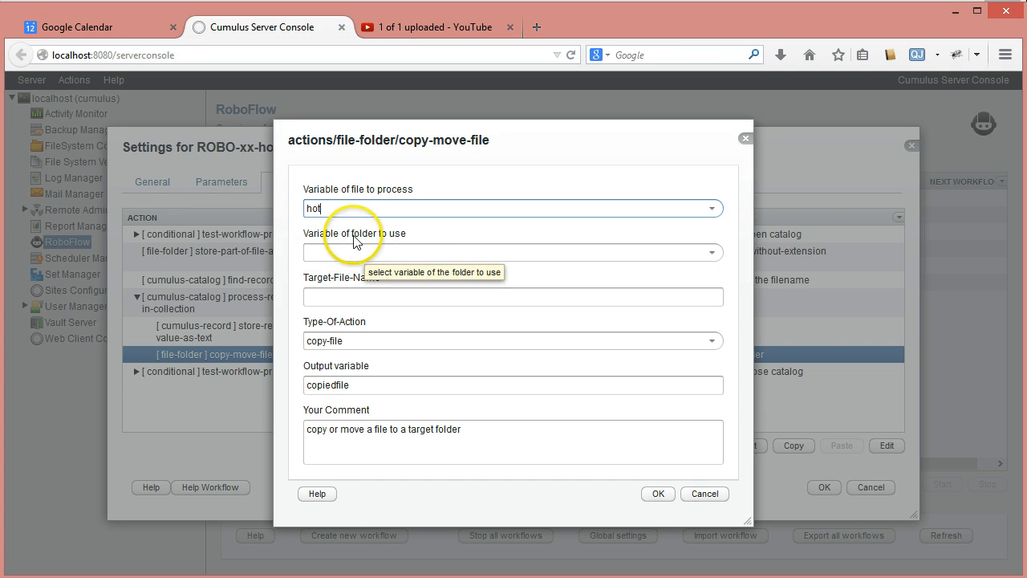
{"action": "left_click", "coordinate": [711, 253]}
{"action": "left_click", "coordinate": [711, 254]}
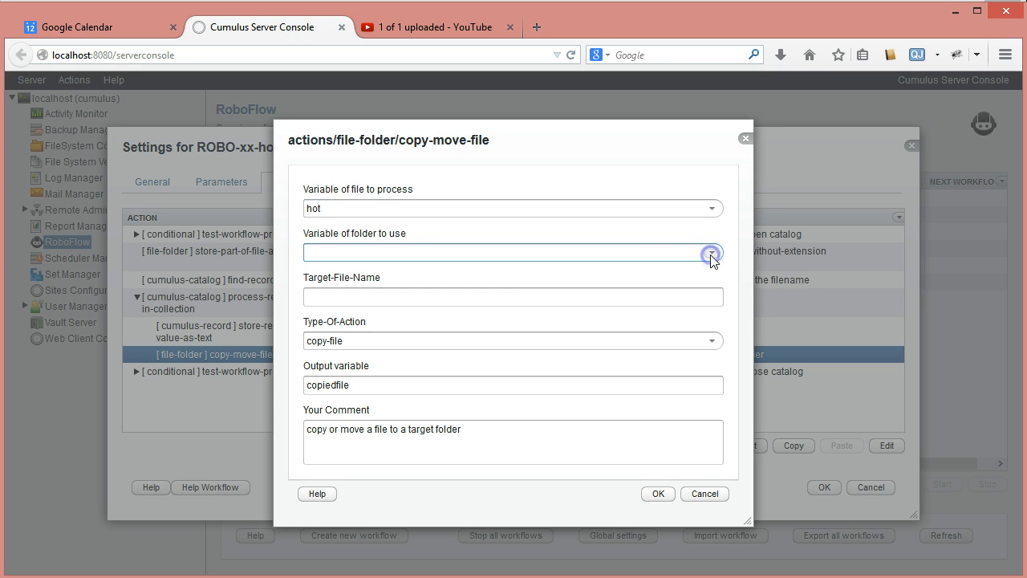
{"action": "left_click", "coordinate": [711, 254]}
{"action": "left_click", "coordinate": [711, 254]}
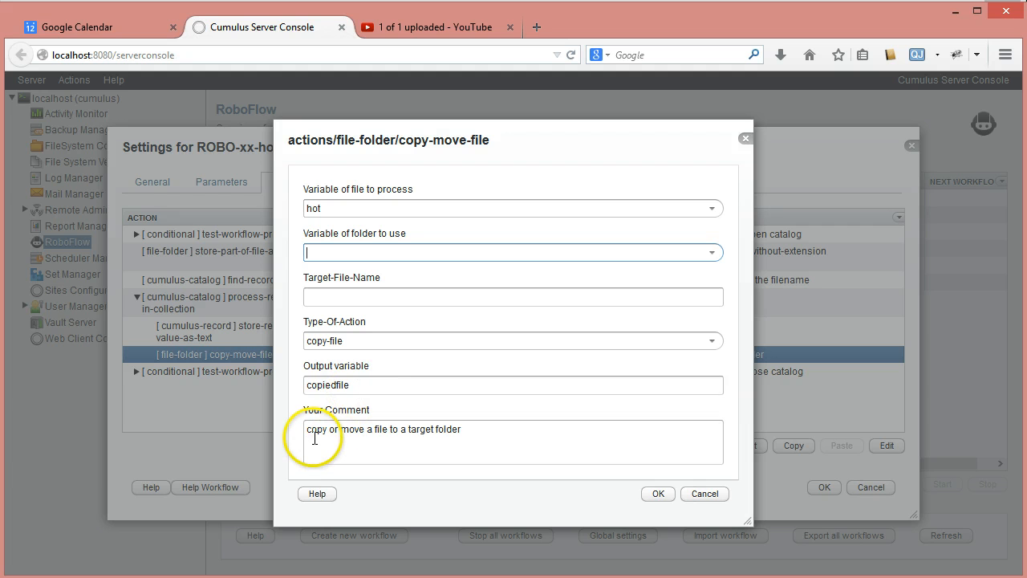
- Change the comment to "copy the hot file to a target folder" and save the copy-move-file action
{"action": "double_click", "coordinate": [347, 430]}
{"action": "left_click_drag", "start_coordinate": [346, 431], "coordinate": [340, 461]}
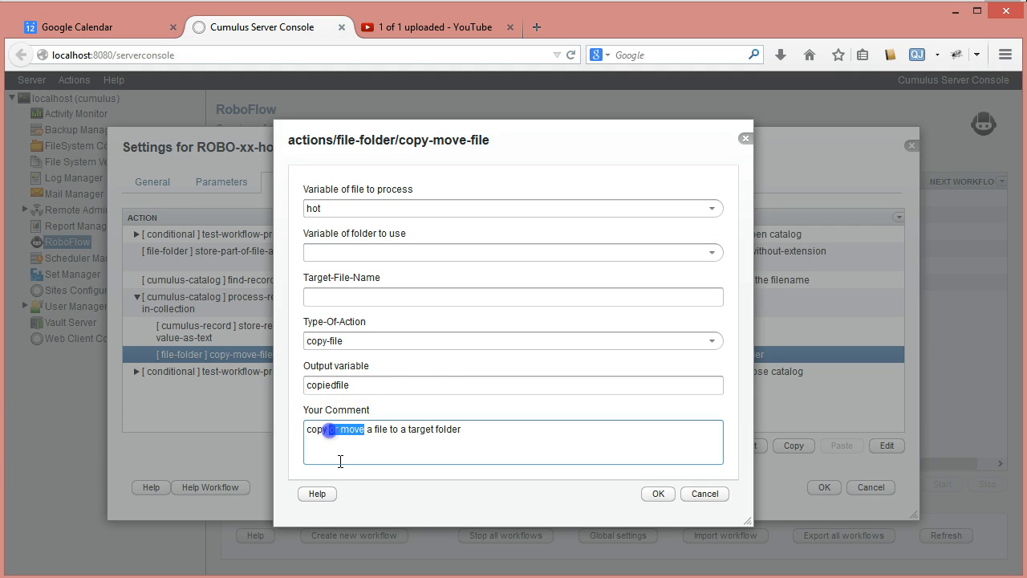
{"action": "key", "text": "BackSpace"}
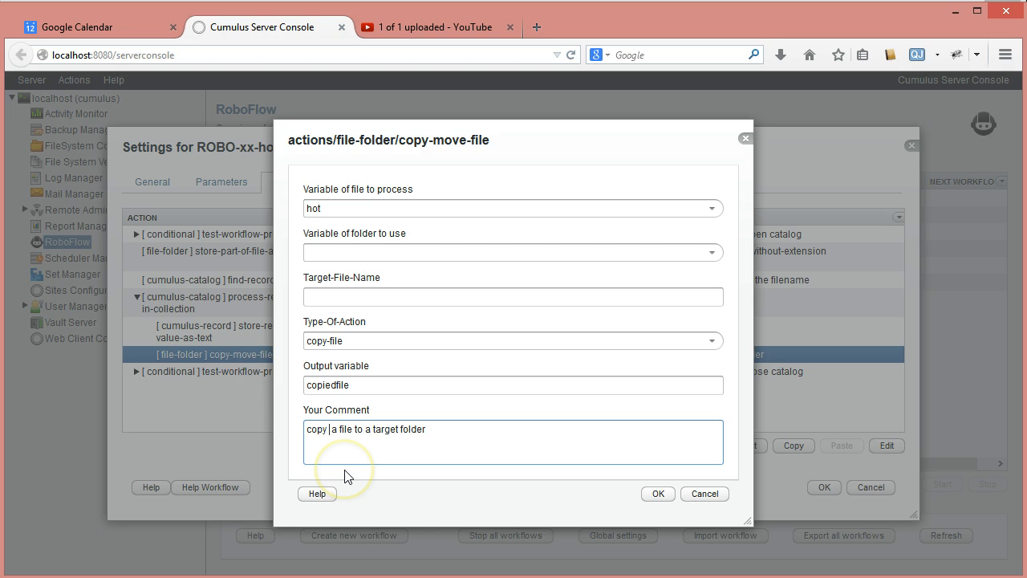
{"action": "key", "text": "Right"}
{"action": "type", "text": "the "}
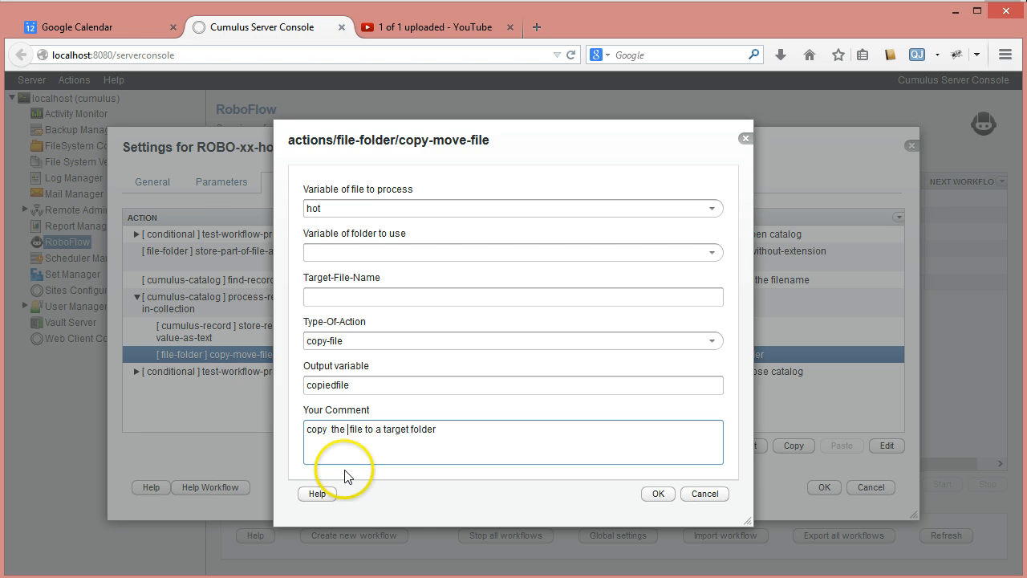
{"action": "type", "text": "hot"}
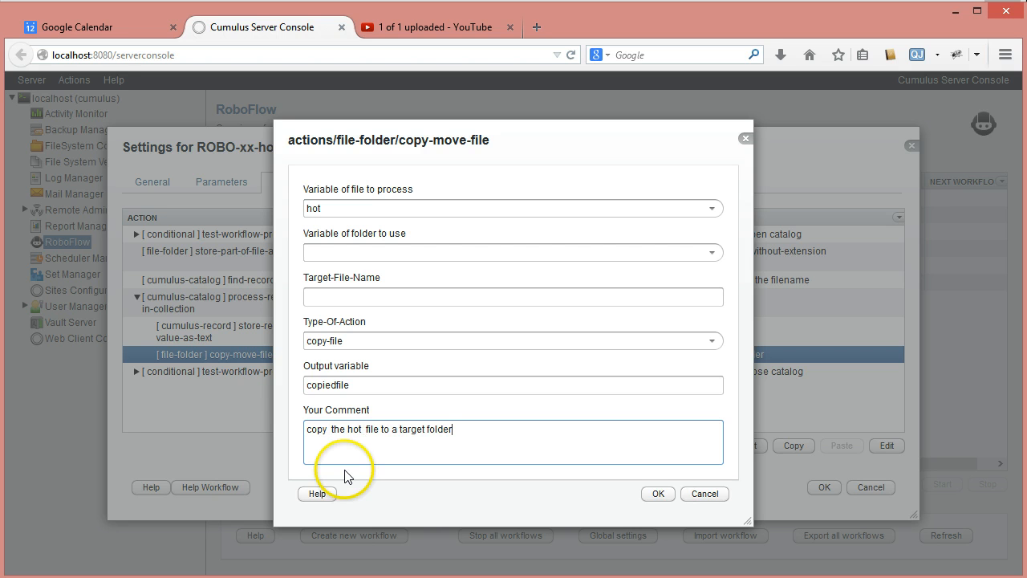
{"action": "left_click", "coordinate": [658, 493]}
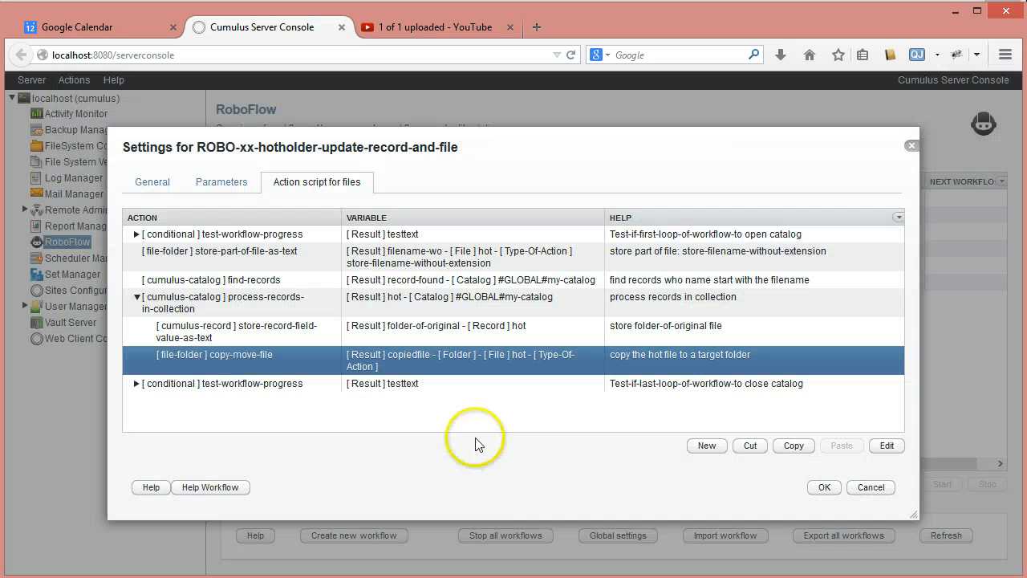
- Insert a store-path-as-folder action from the file-folder category between the store-record-field-value-as-text and copy-move-file actions
{"action": "left_click", "coordinate": [229, 337]}
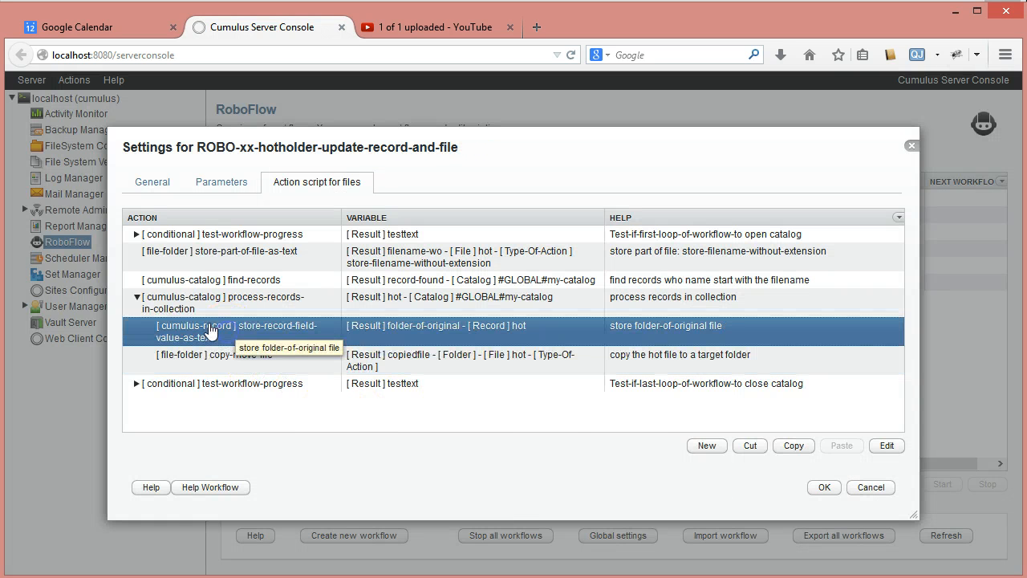
{"action": "left_click", "coordinate": [706, 445]}
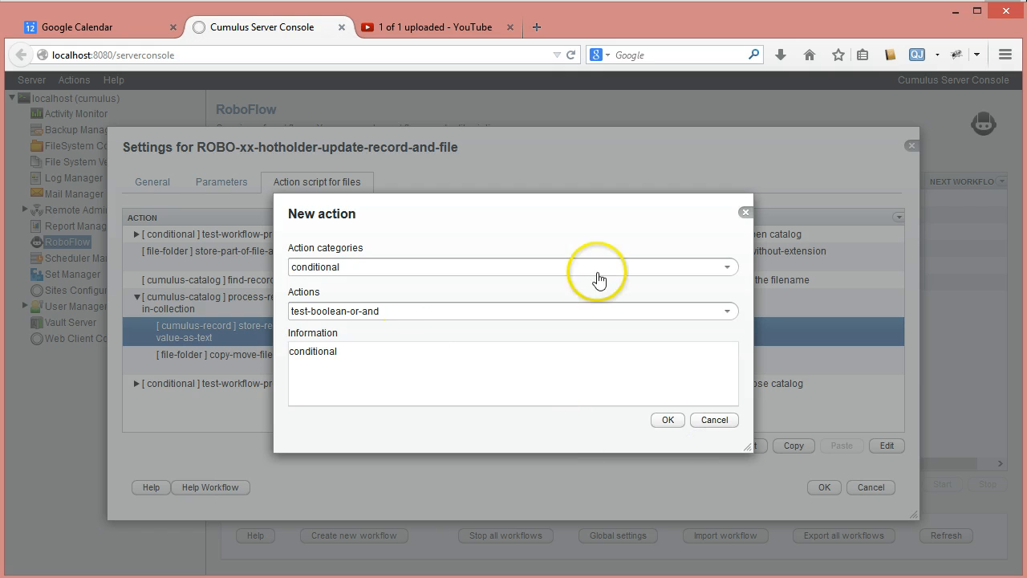
{"action": "left_click", "coordinate": [727, 266]}
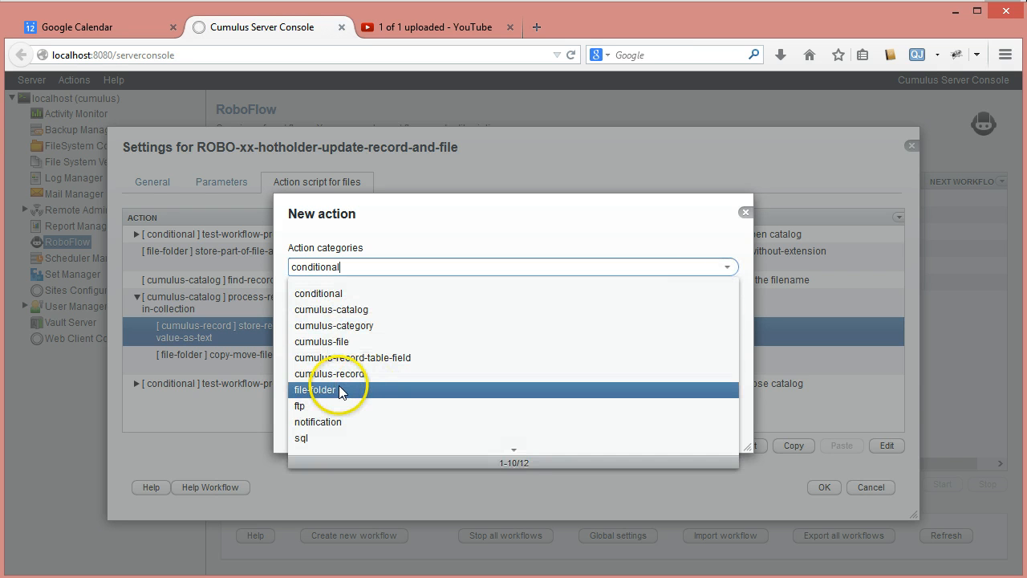
{"action": "left_click", "coordinate": [338, 389]}
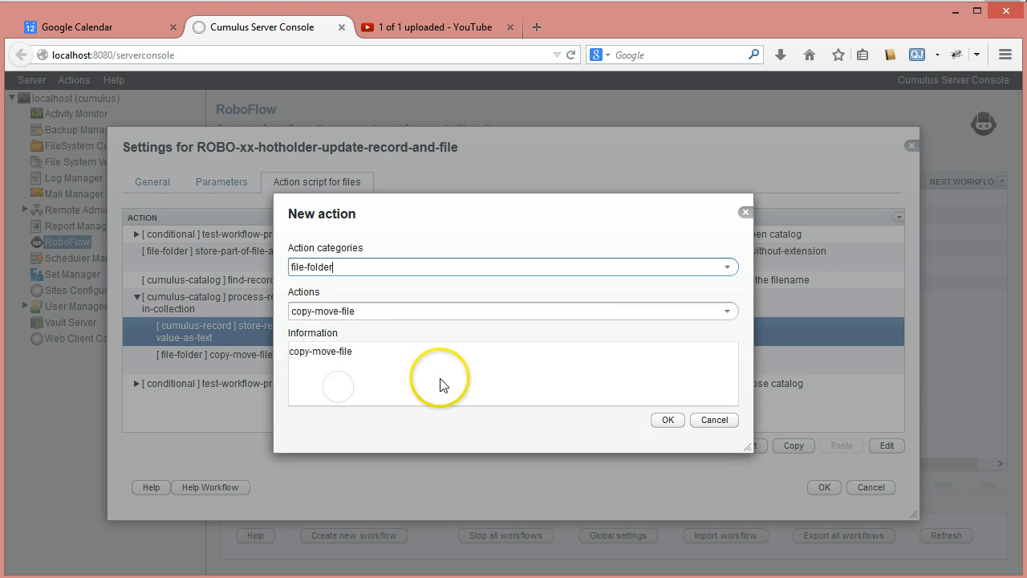
{"action": "left_click", "coordinate": [731, 310]}
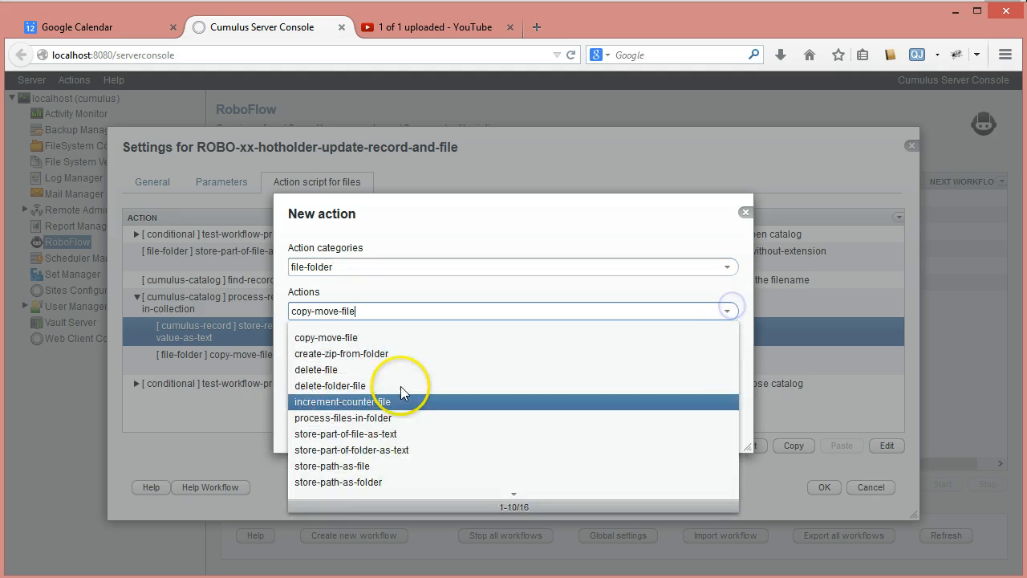
{"action": "left_click", "coordinate": [345, 484]}
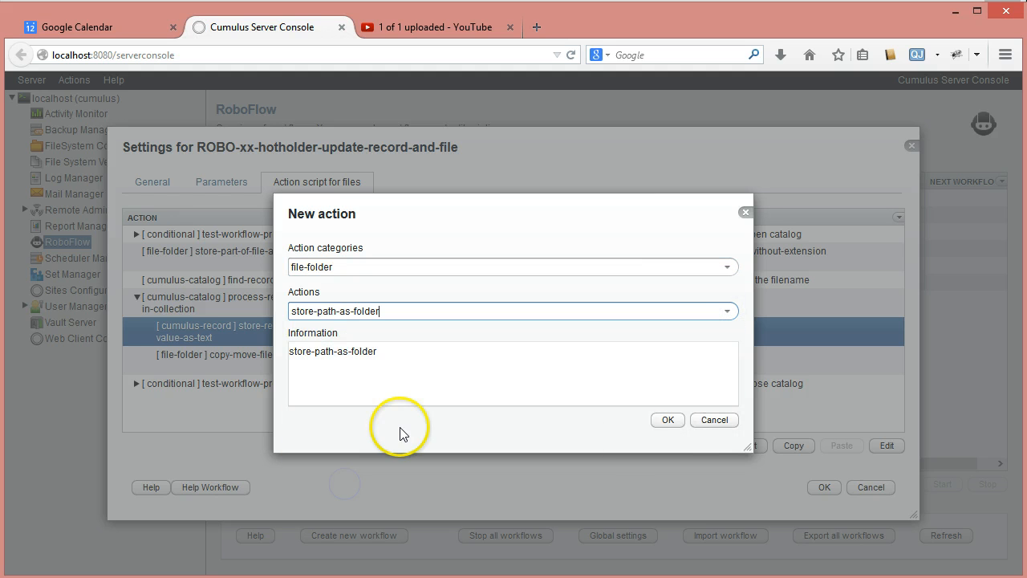
{"action": "left_click", "coordinate": [665, 420]}
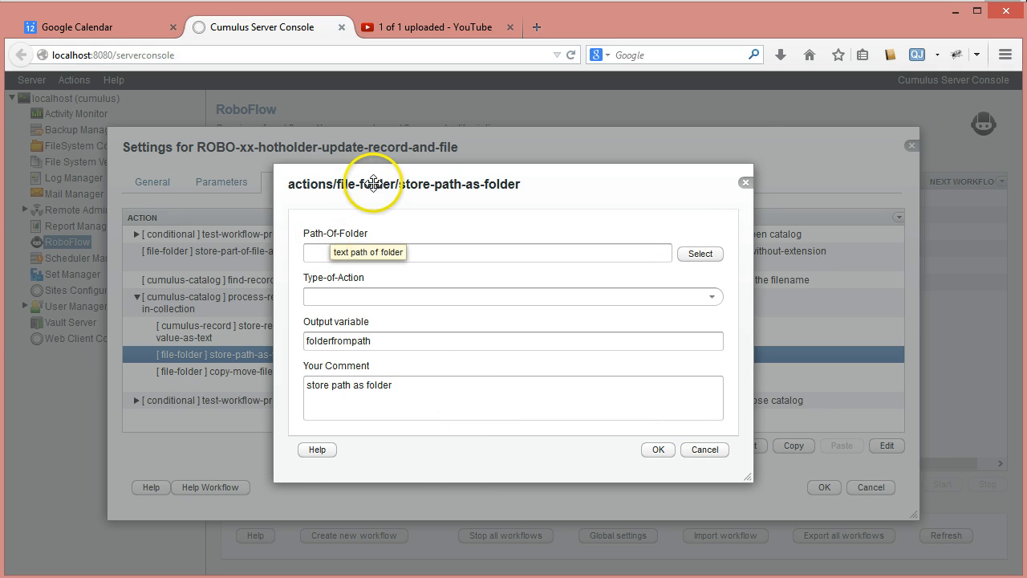
- Set the store-path-as-folder action's Path-Of-Folder to #TAG(folder-of-original)TAG#, moving the dialog aside to see the script's variables
{"action": "left_click_drag", "start_coordinate": [374, 183], "coordinate": [673, 268]}
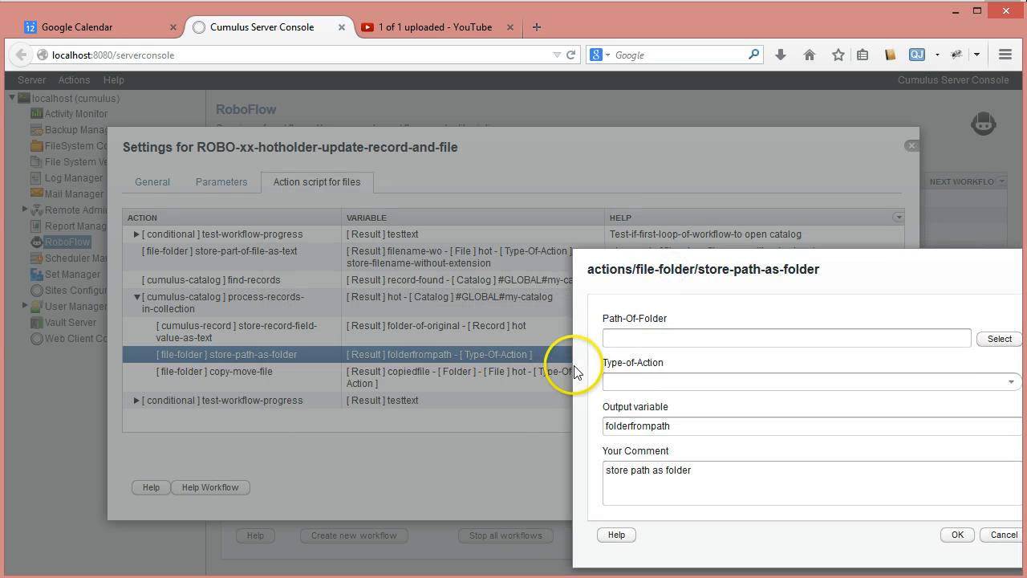
{"action": "left_click", "coordinate": [645, 339]}
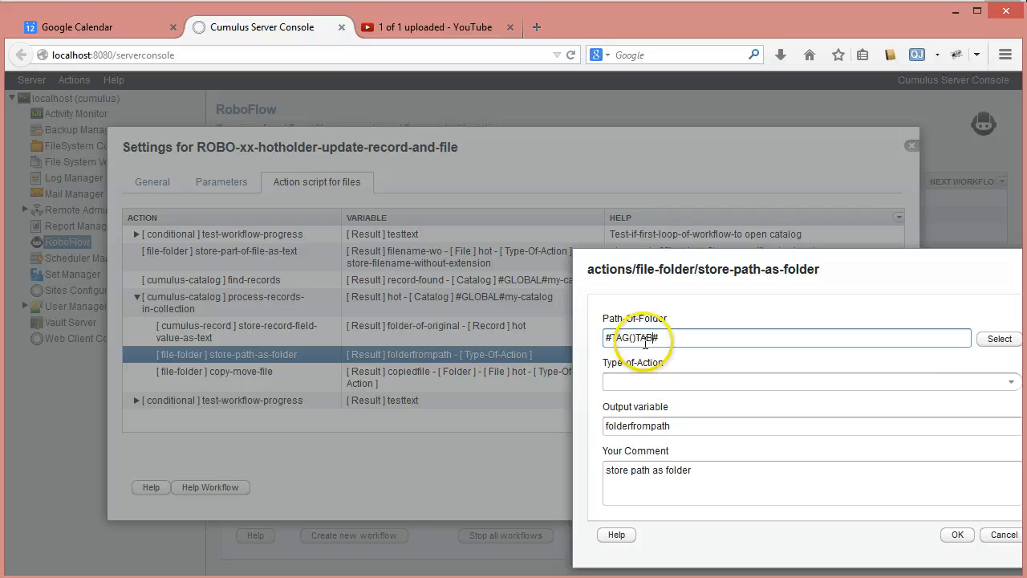
{"action": "type", "text": "G"}
{"action": "key", "text": "BackSpace"}
{"action": "type", "text": "#"}
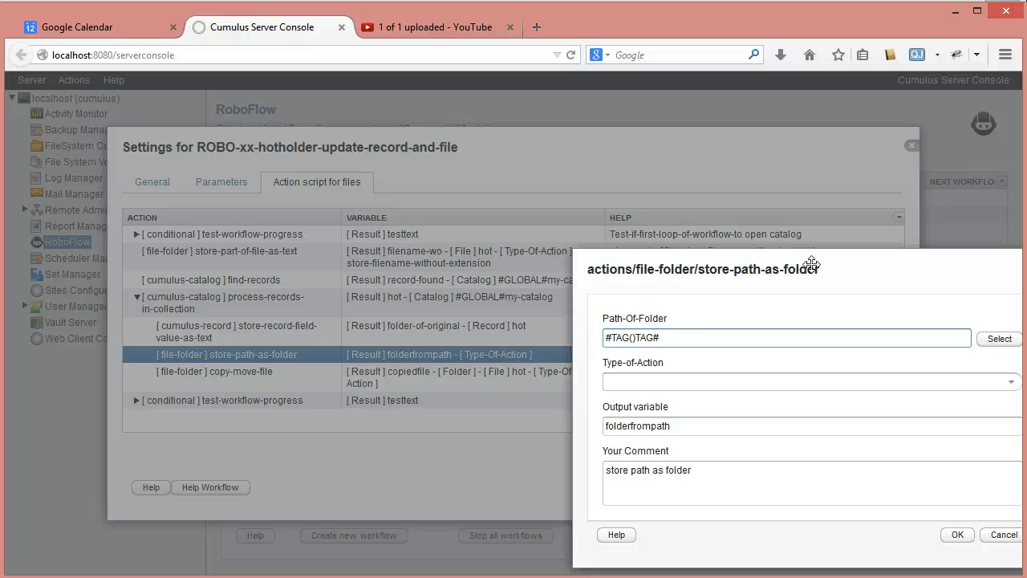
{"action": "type", "text": "folder-of-original"}
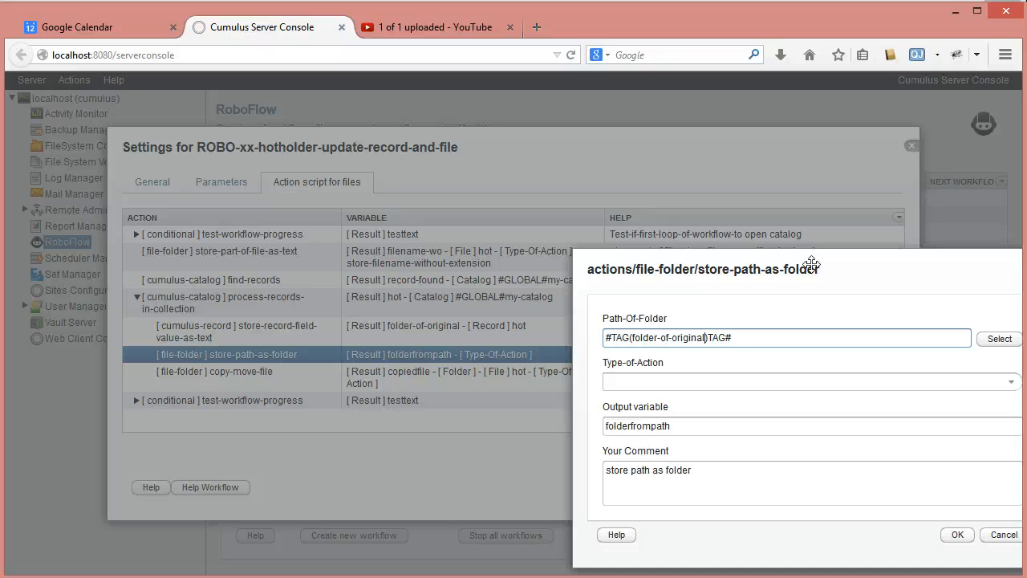
{"action": "left_click", "coordinate": [475, 345]}
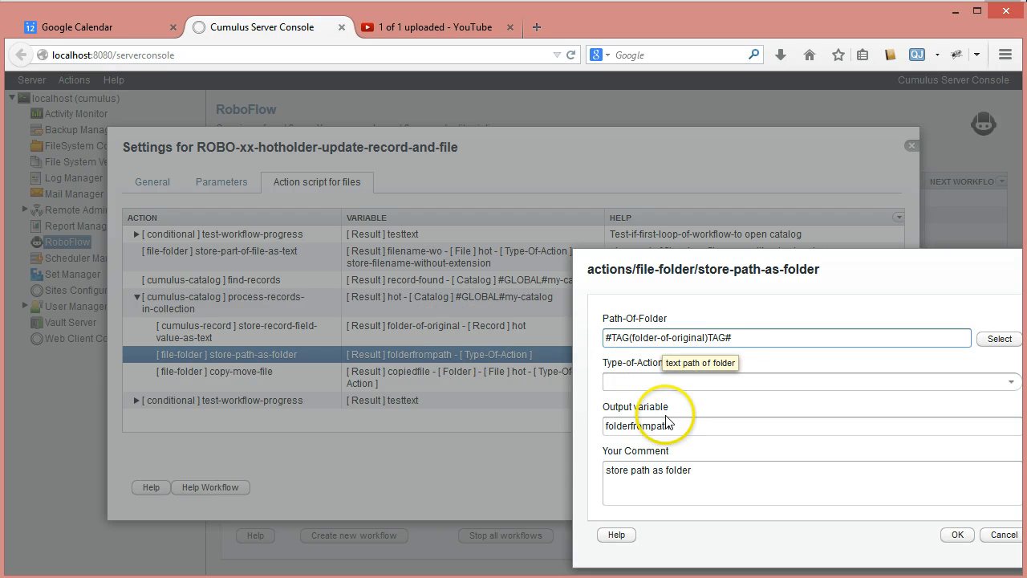
- Move the dialog back into view and set its Type-of-Action to create-folder-if-not-exists
{"action": "left_click_drag", "start_coordinate": [695, 258], "coordinate": [428, 195]}
{"action": "left_click", "coordinate": [736, 314]}
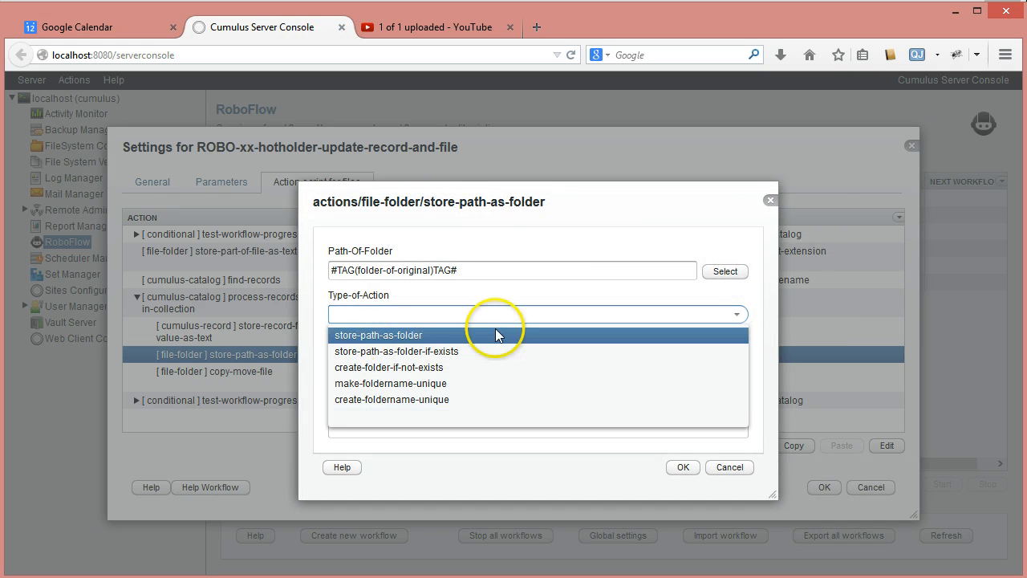
{"action": "left_click", "coordinate": [354, 374]}
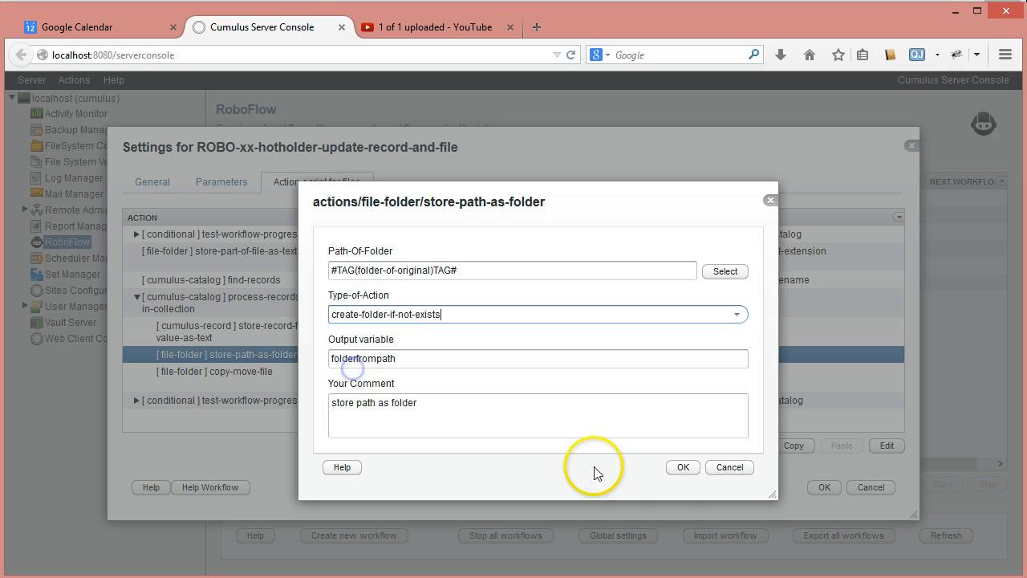
- Set the store-path-as-folder action's output variable to target-folder and minimize the taskeng.exe window covering the dialog
{"action": "double_click", "coordinate": [417, 359]}
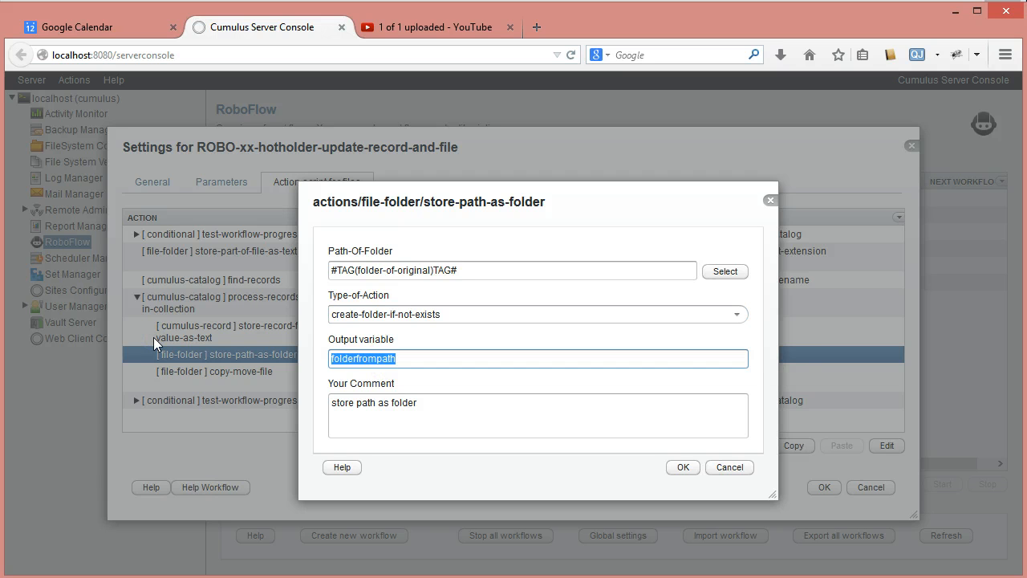
{"action": "type", "text": "t"}
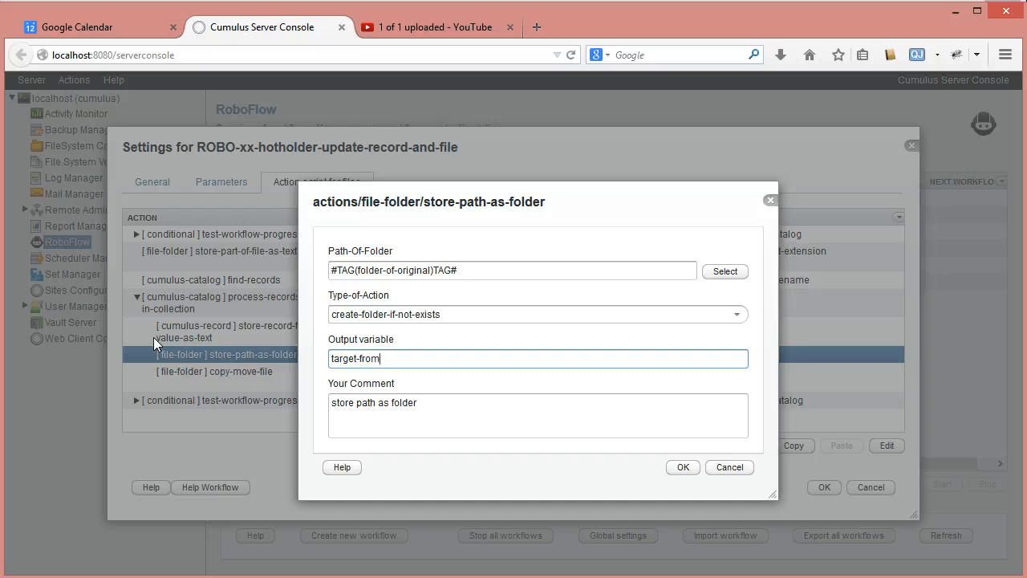
{"action": "type", "text": "arget-f"}
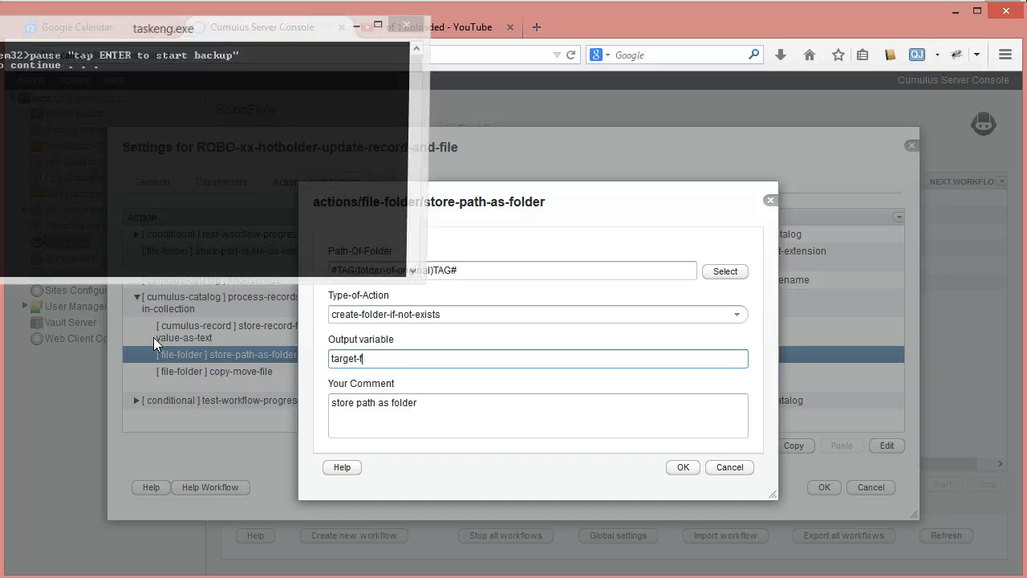
{"action": "type", "text": "older"}
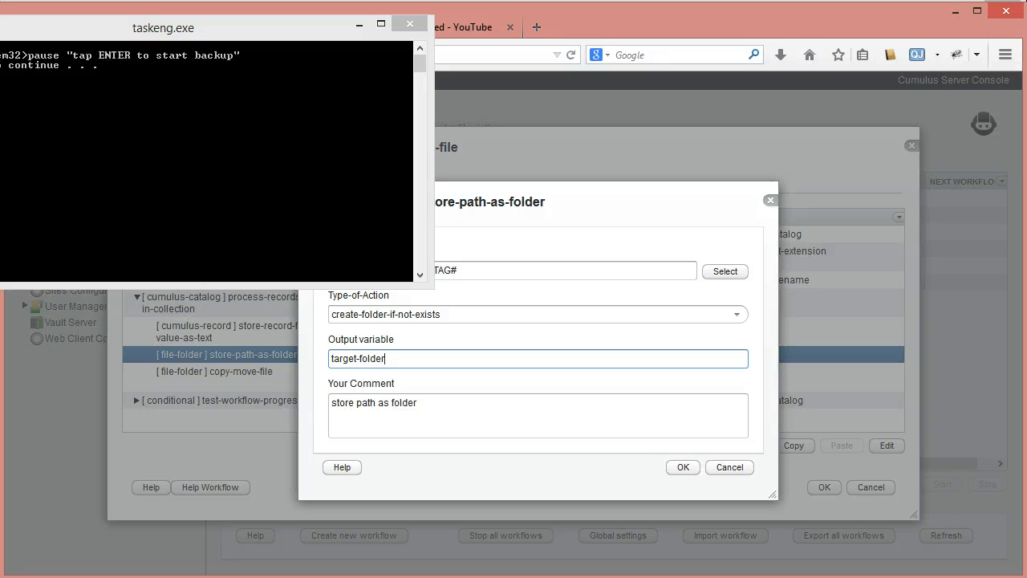
{"action": "left_click", "coordinate": [358, 24]}
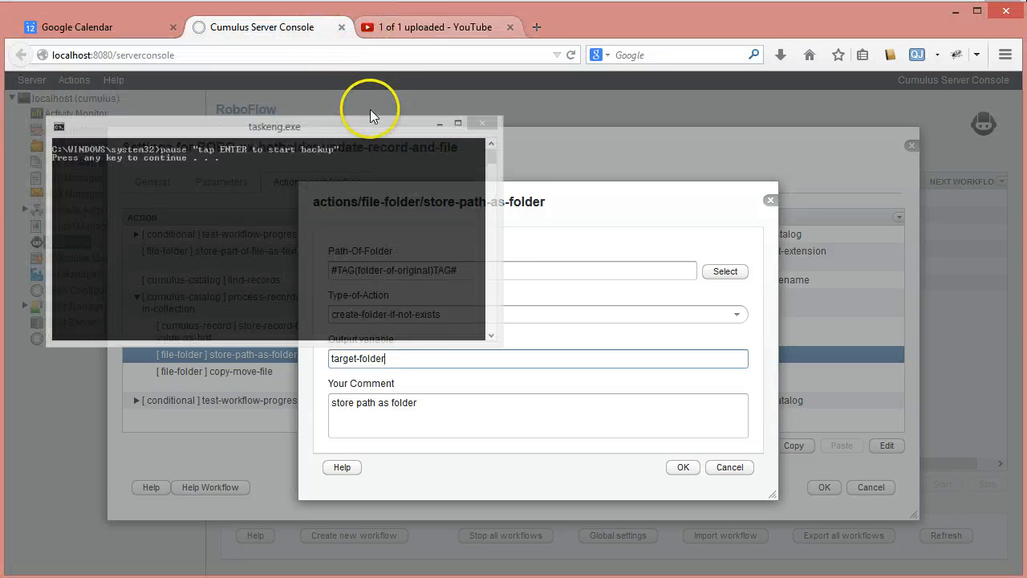
- Confirm the store-path-as-folder action and set the copy-move-file action's folder variable to target-folder
{"action": "left_click", "coordinate": [688, 472]}
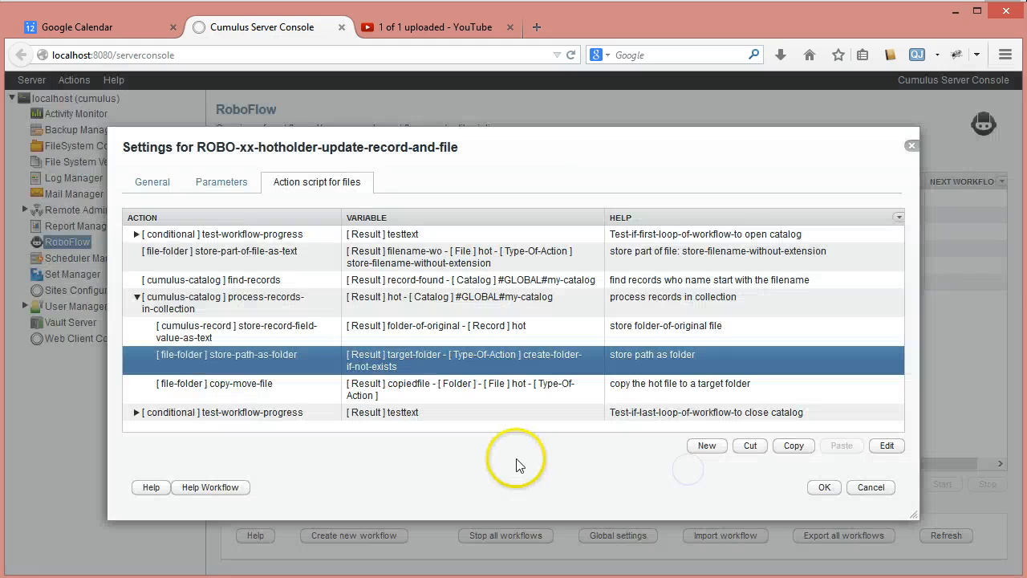
{"action": "double_click", "coordinate": [421, 401]}
{"action": "left_click", "coordinate": [712, 253]}
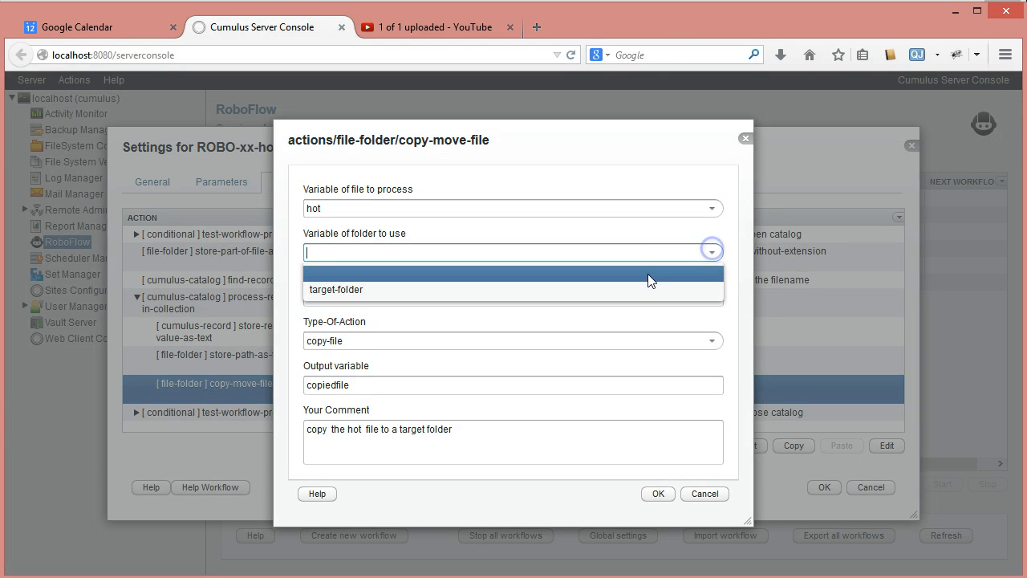
{"action": "left_click", "coordinate": [325, 290]}
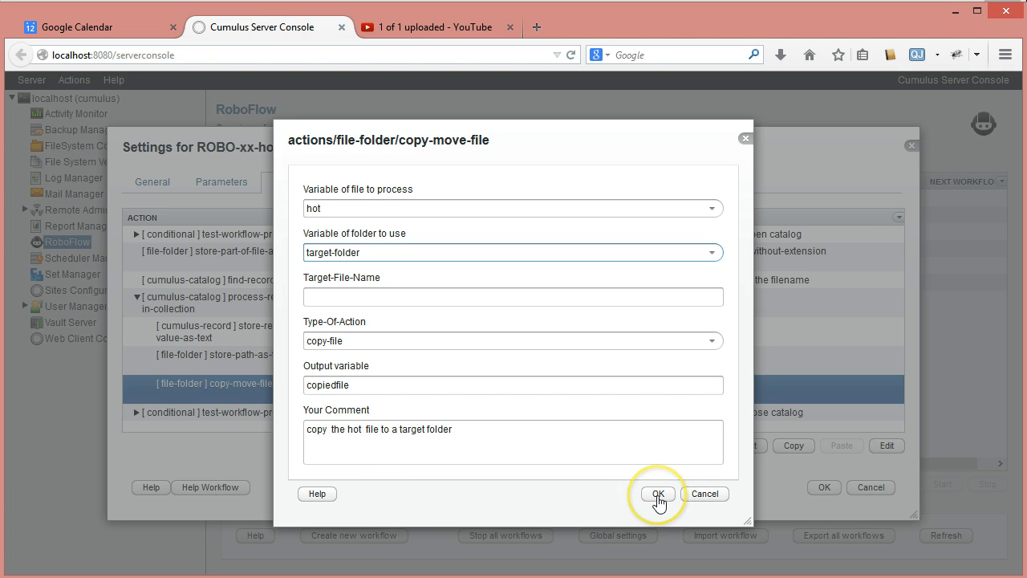
- Set the copy-move-file action's output variable to new-file-copy and save the action
{"action": "left_click_drag", "start_coordinate": [363, 385], "coordinate": [245, 373]}
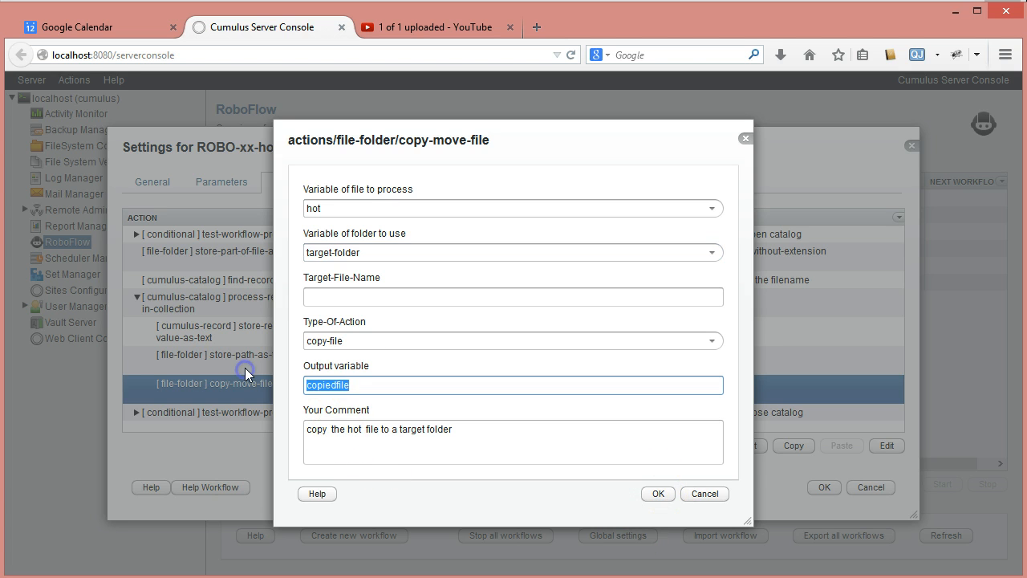
{"action": "type", "text": "new-file-copoy"}
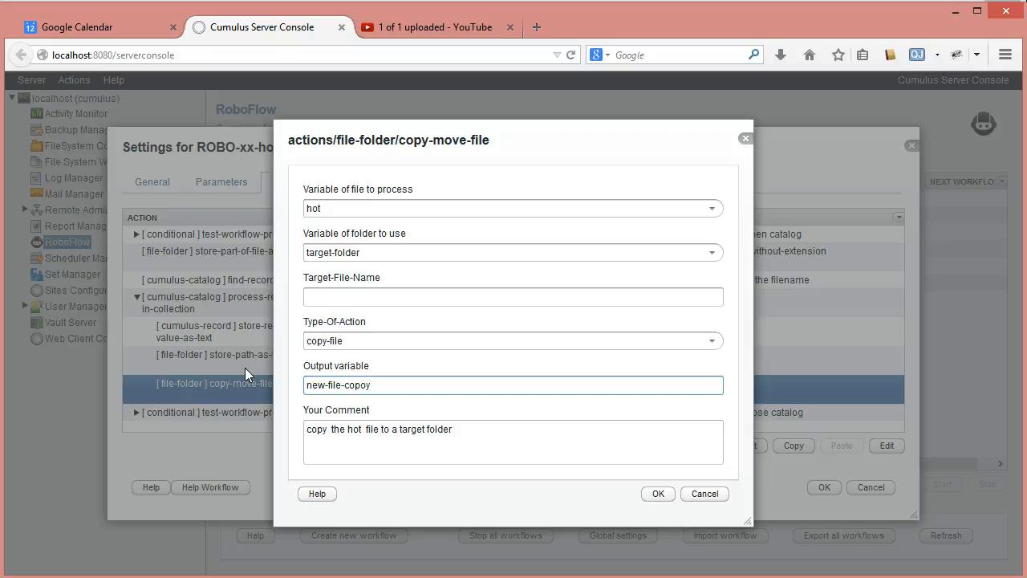
{"action": "key", "text": "BackSpace"}
{"action": "key", "text": "BackSpace"}
{"action": "type", "text": "y"}
{"action": "left_click", "coordinate": [653, 496]}
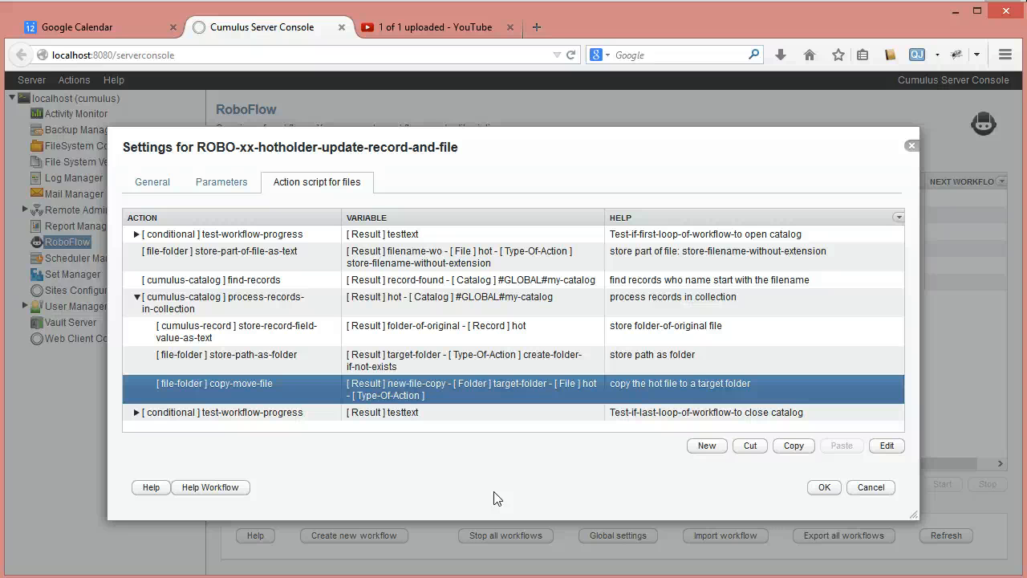
- Insert a store-part-of-file-as-text action from the file-folder category after the copy-move-file action
{"action": "left_click", "coordinate": [275, 390]}
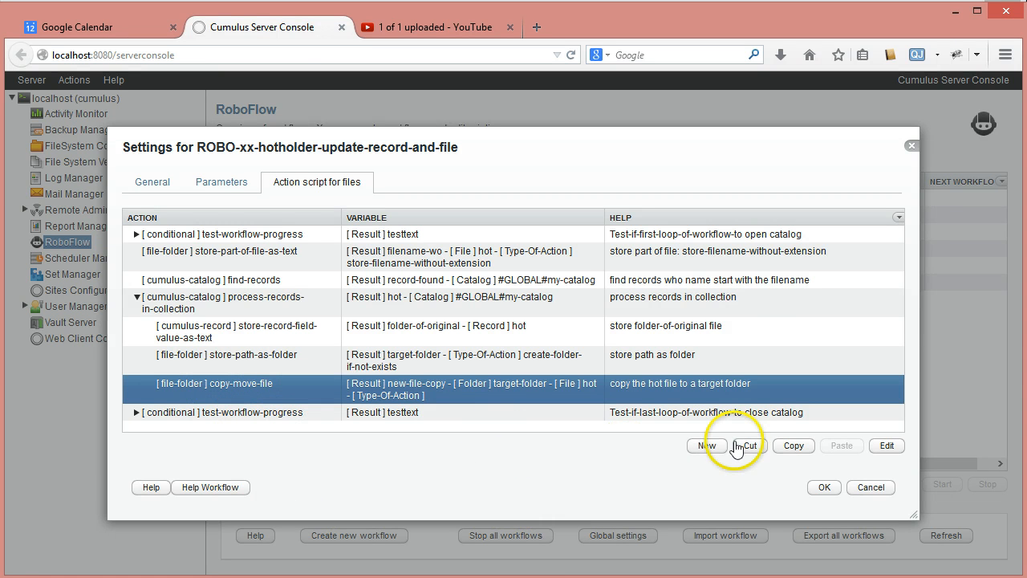
{"action": "left_click", "coordinate": [706, 445]}
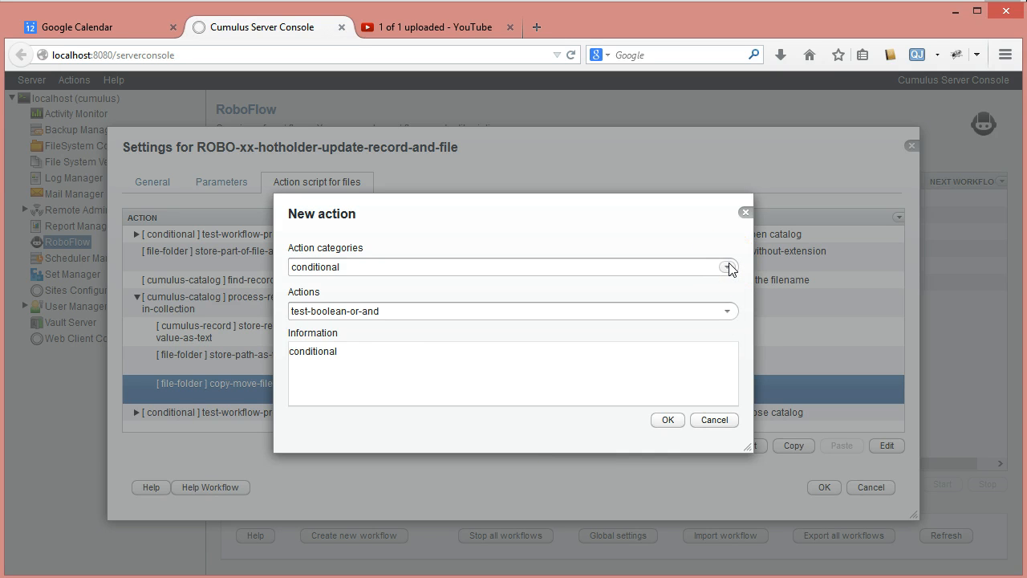
{"action": "left_click", "coordinate": [728, 266]}
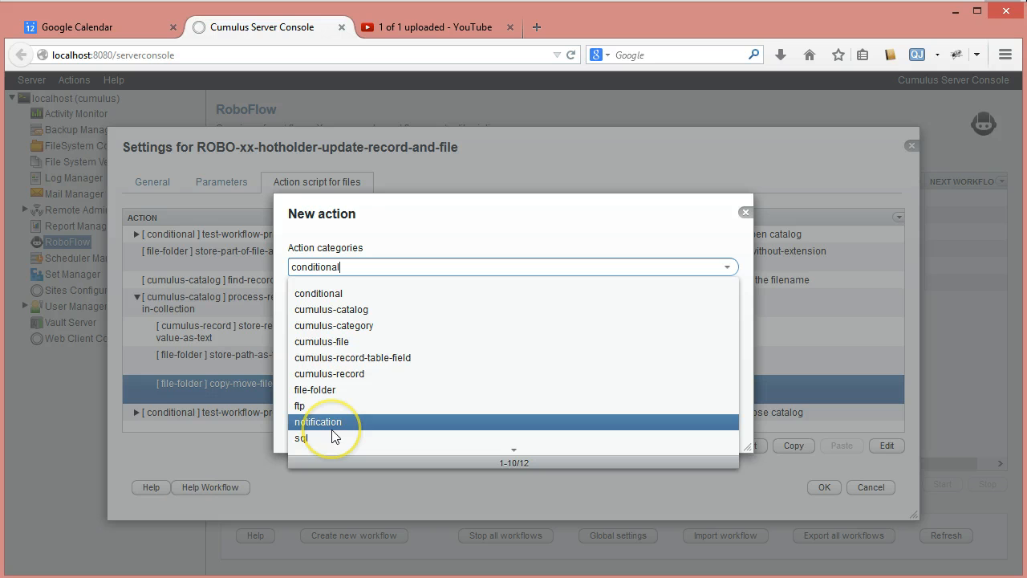
{"action": "left_click", "coordinate": [338, 389]}
{"action": "left_click", "coordinate": [727, 310]}
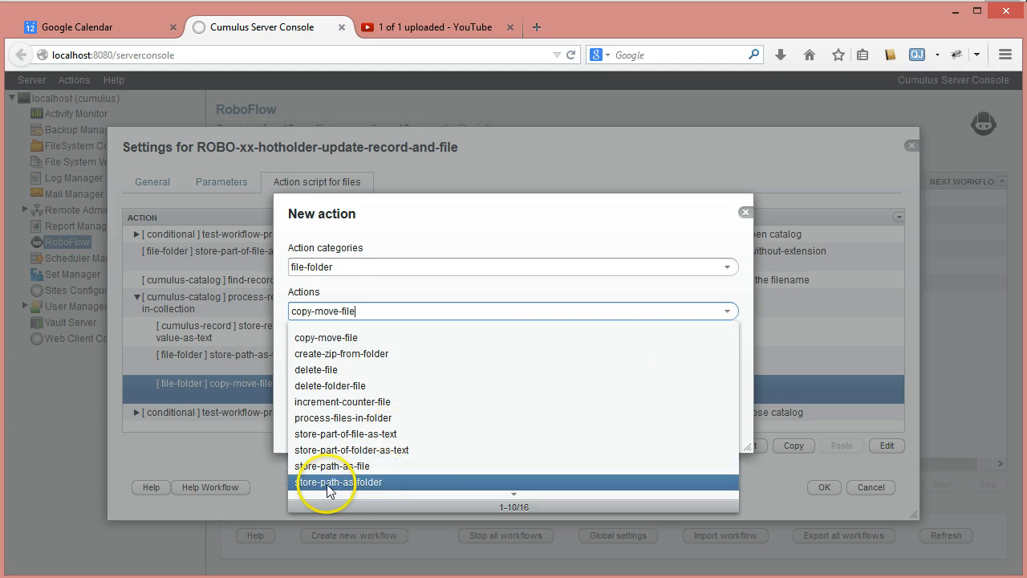
{"action": "left_click", "coordinate": [336, 434]}
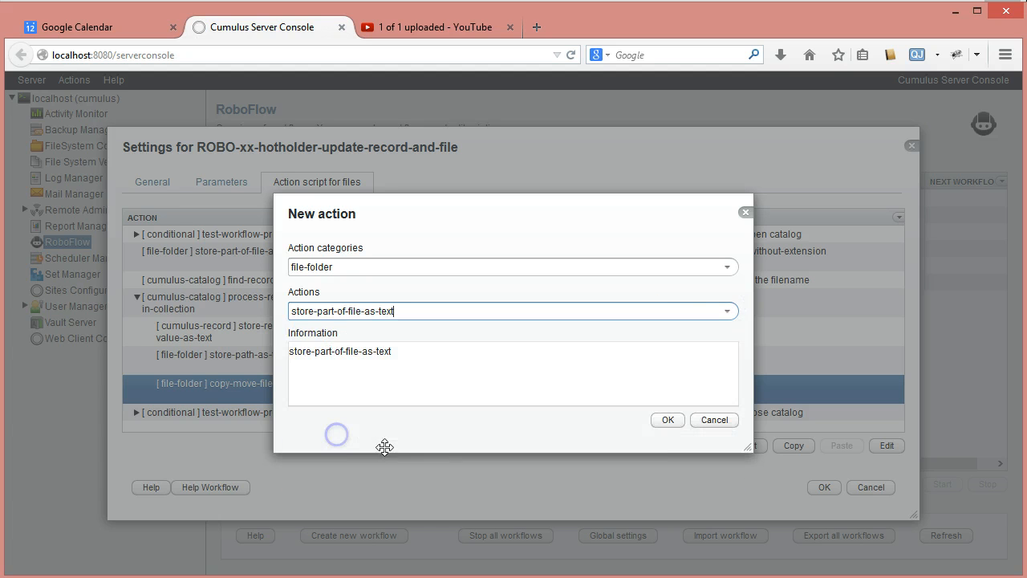
{"action": "left_click", "coordinate": [663, 420]}
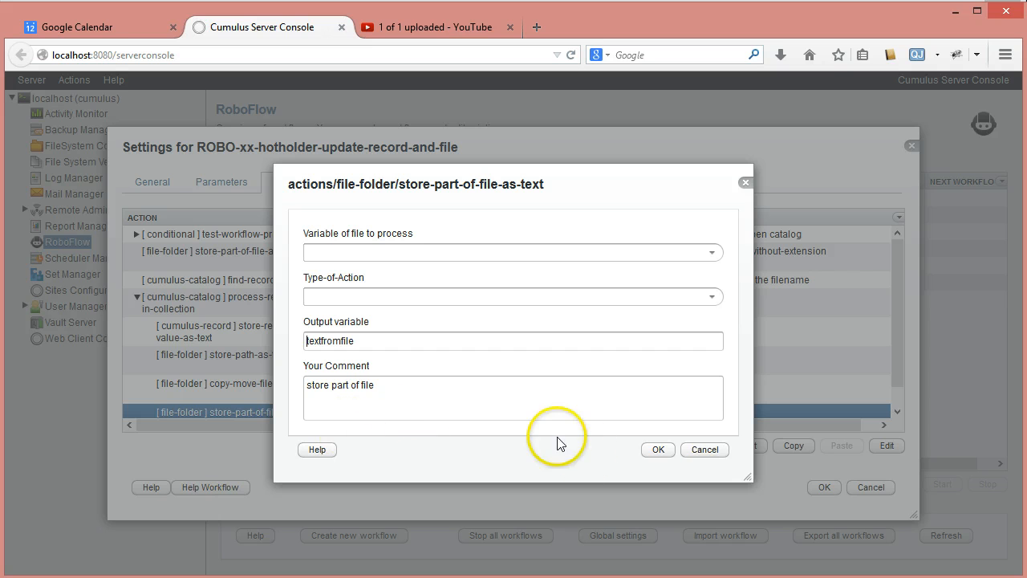
- Set the new store-part-of-file-as-text action to process the new-file-copy file with Type-of-Action store-filepath
{"action": "left_click", "coordinate": [712, 252]}
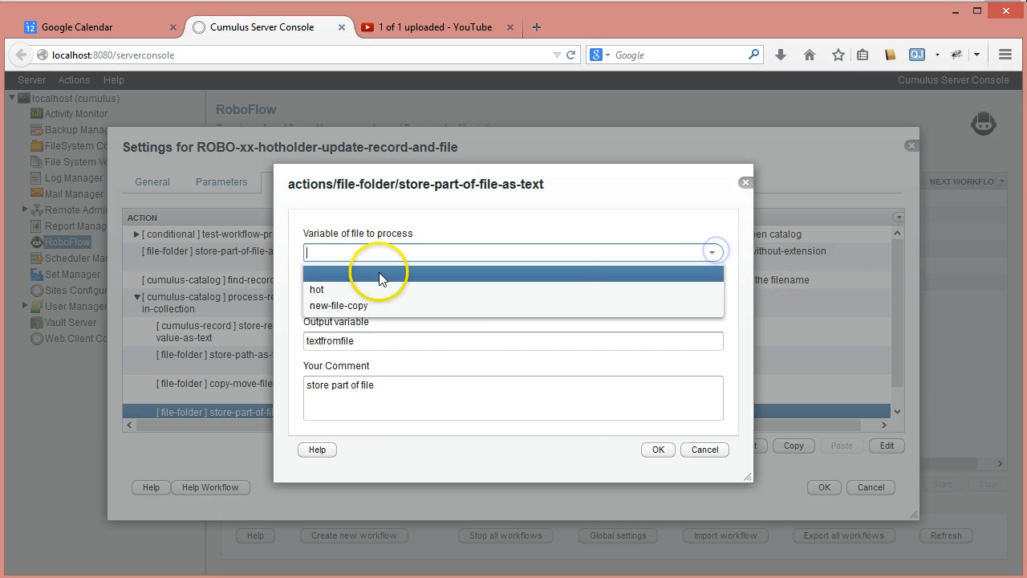
{"action": "left_click", "coordinate": [331, 306]}
{"action": "left_click", "coordinate": [712, 297]}
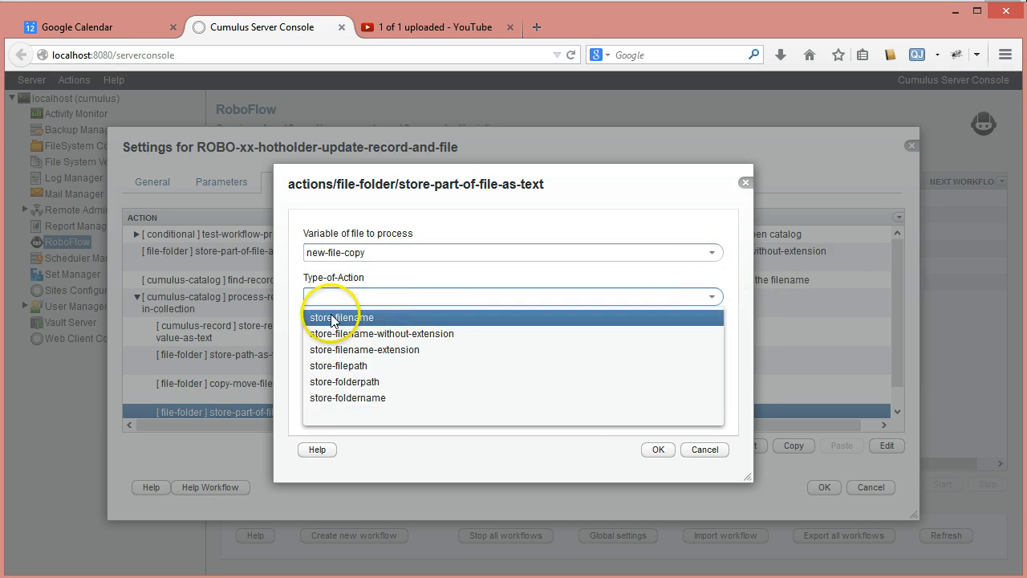
{"action": "left_click", "coordinate": [343, 368]}
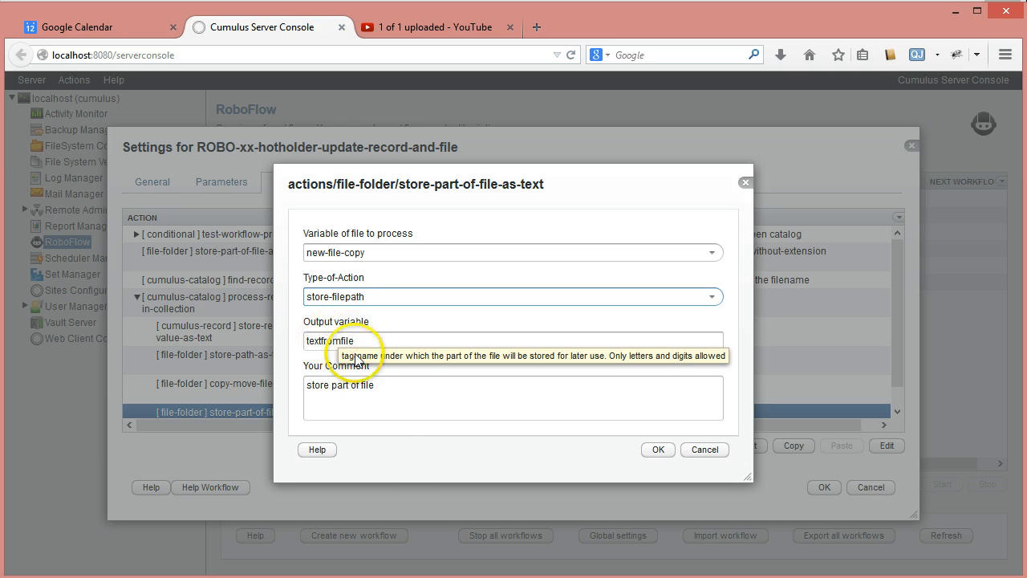
- Set the store-part-of-file-as-text action's output variable to new-file-path
{"action": "left_click", "coordinate": [355, 340]}
{"action": "double_click", "coordinate": [356, 341]}
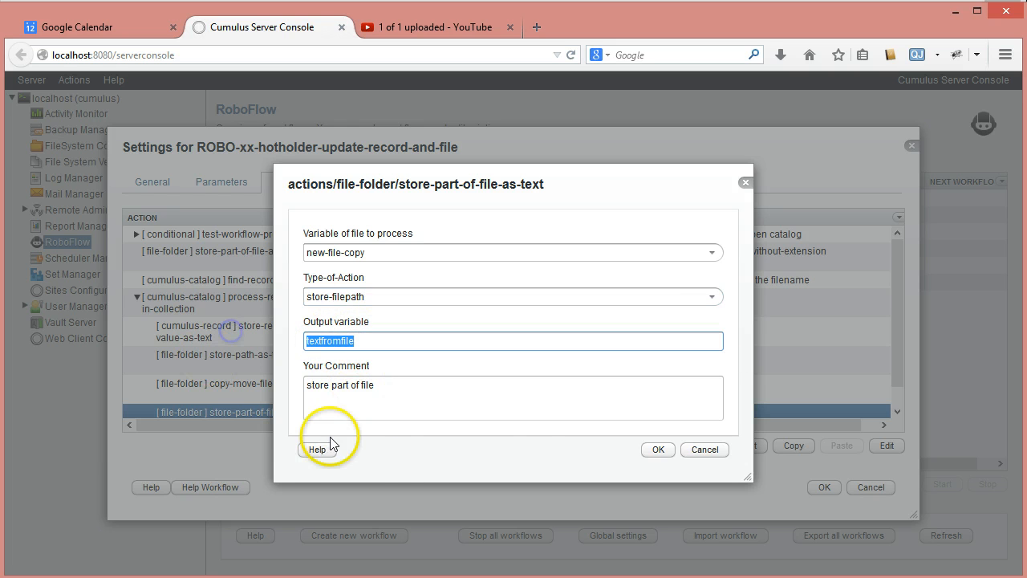
{"action": "type", "text": "fin"}
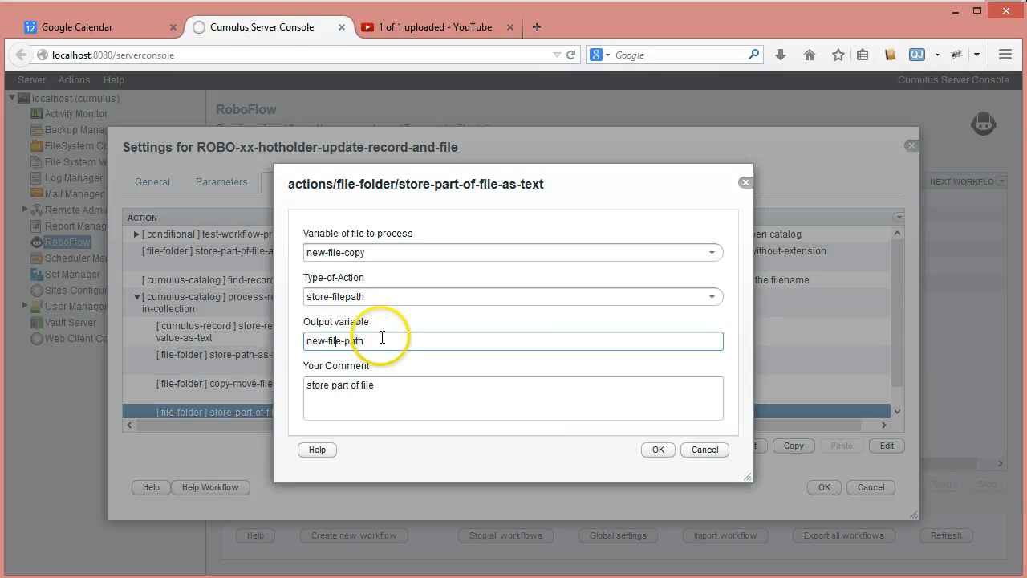
- Extend the action's comment to "store part of file:new-file-path" and save the action
{"action": "left_click_drag", "start_coordinate": [385, 340], "coordinate": [193, 343]}
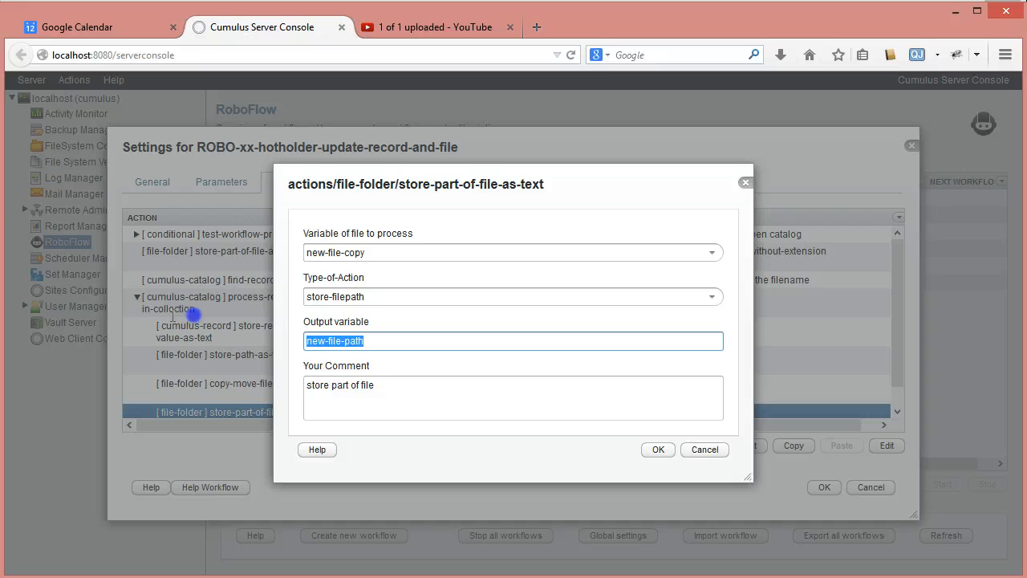
{"action": "left_click", "coordinate": [389, 384]}
{"action": "type", "text": ":"}
{"action": "key", "text": "ctrl+v"}
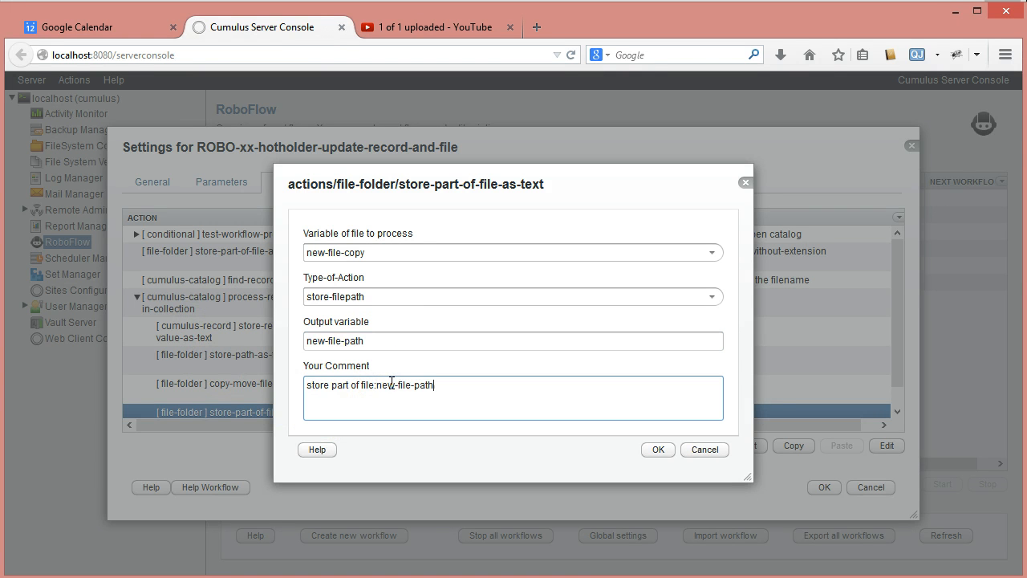
{"action": "left_click", "coordinate": [657, 451]}
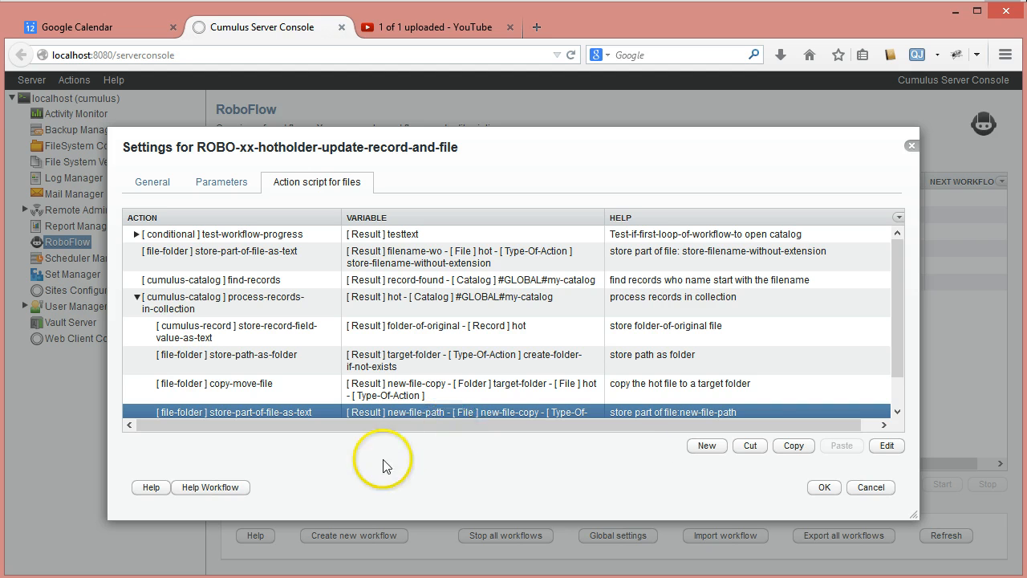
- Insert a set-record-field-value action from the cumulus-record category after the action that stores new-file-path
{"action": "left_click", "coordinate": [897, 382]}
{"action": "left_click_drag", "start_coordinate": [897, 385], "coordinate": [897, 411]}
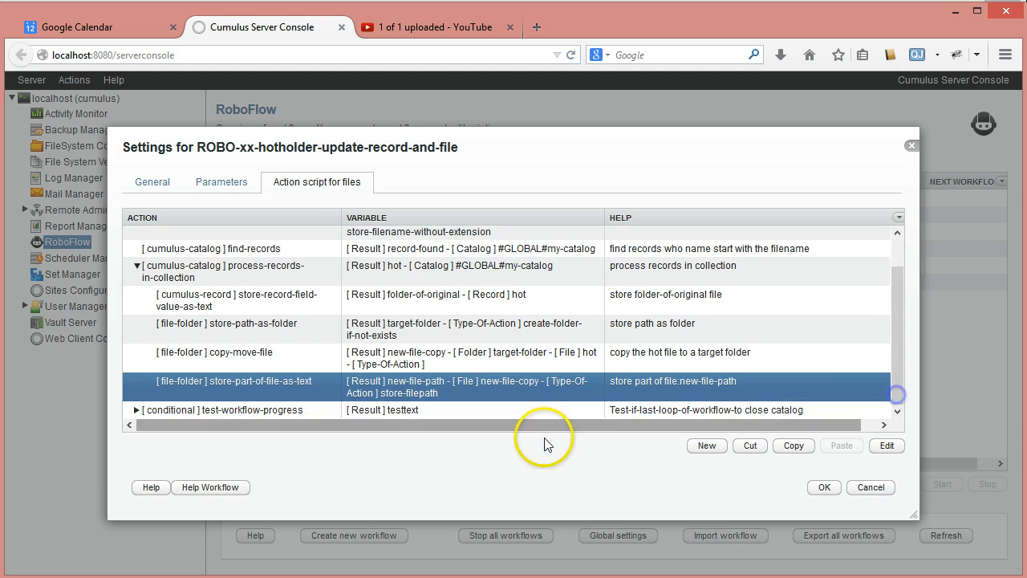
{"action": "left_click", "coordinate": [705, 449]}
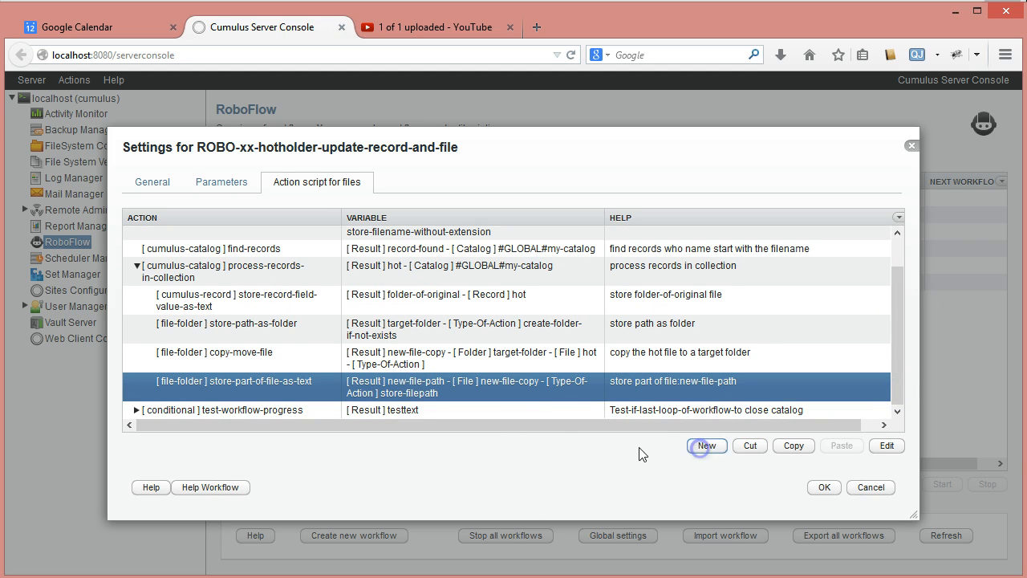
{"action": "left_click", "coordinate": [727, 313]}
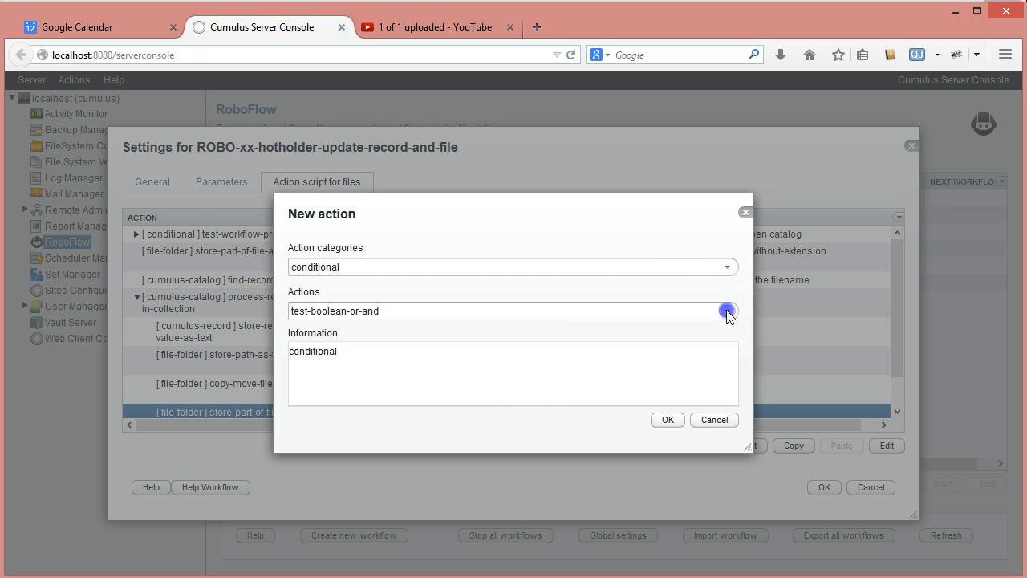
{"action": "left_click", "coordinate": [728, 267]}
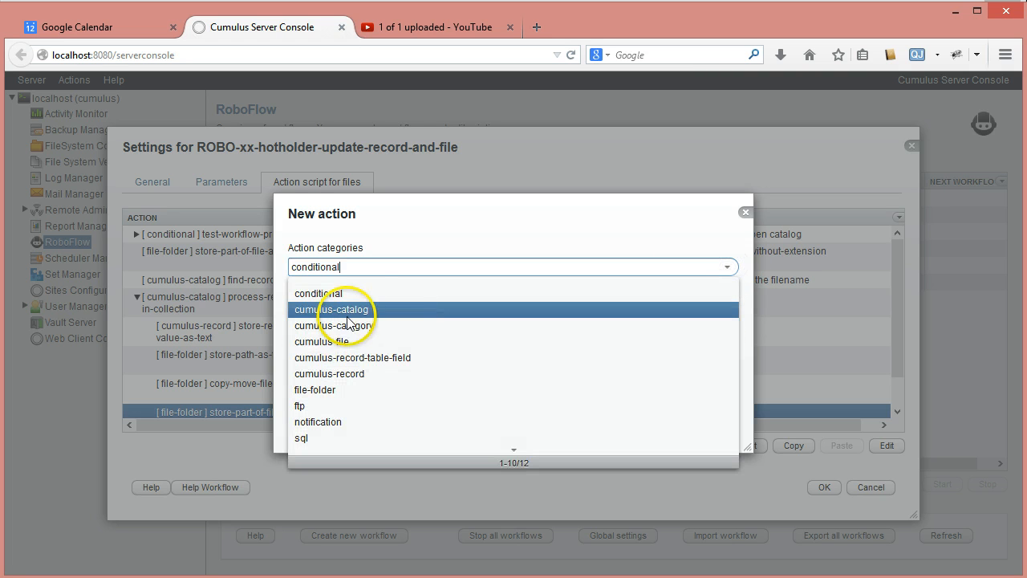
{"action": "left_click", "coordinate": [369, 374]}
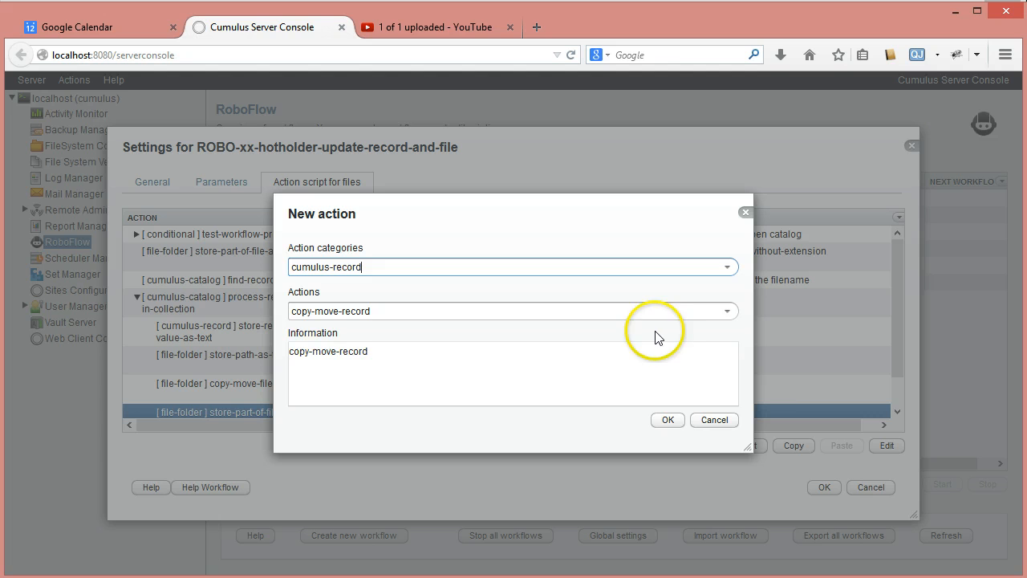
{"action": "left_click", "coordinate": [726, 312]}
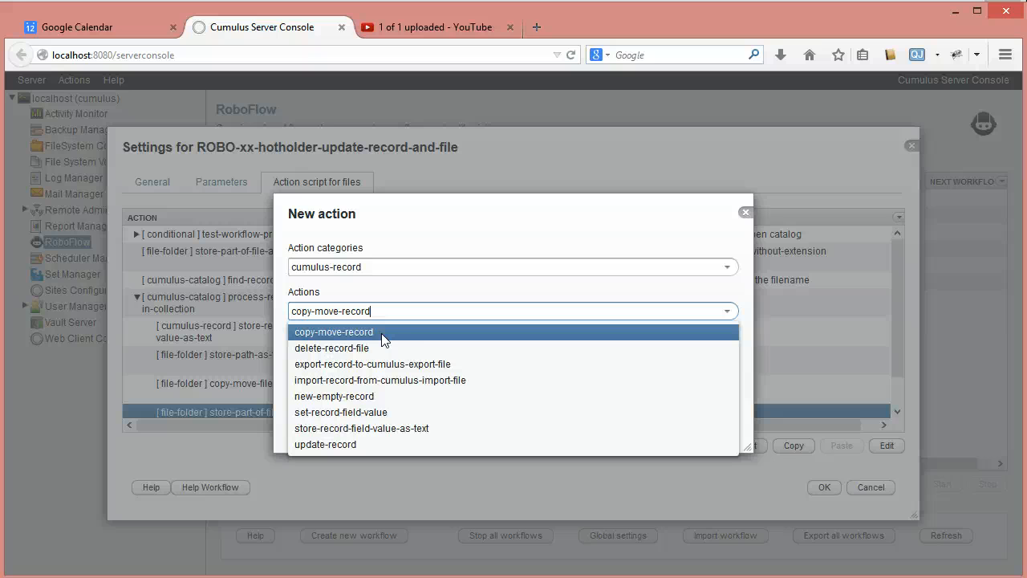
{"action": "left_click", "coordinate": [374, 412]}
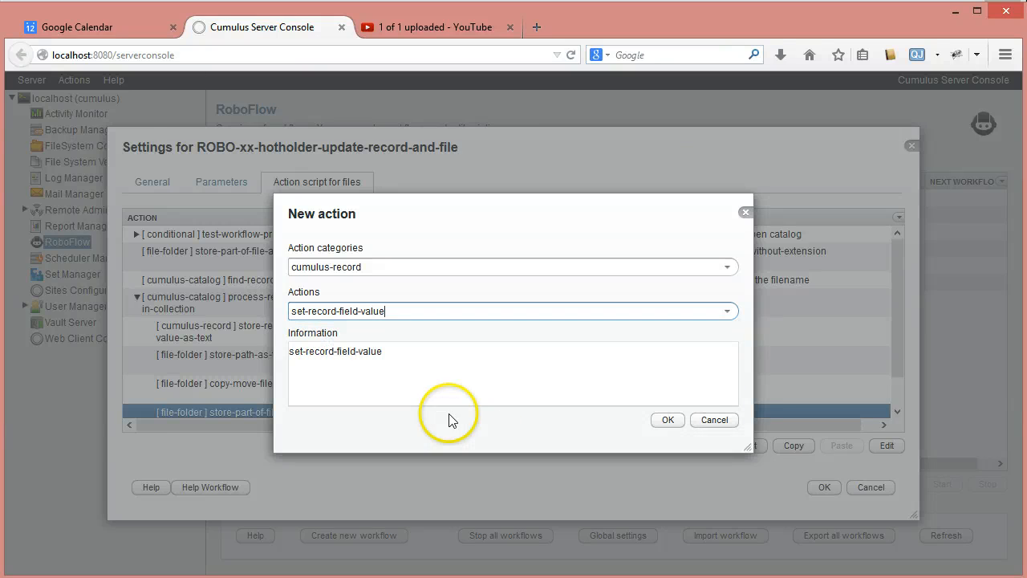
{"action": "left_click", "coordinate": [663, 420]}
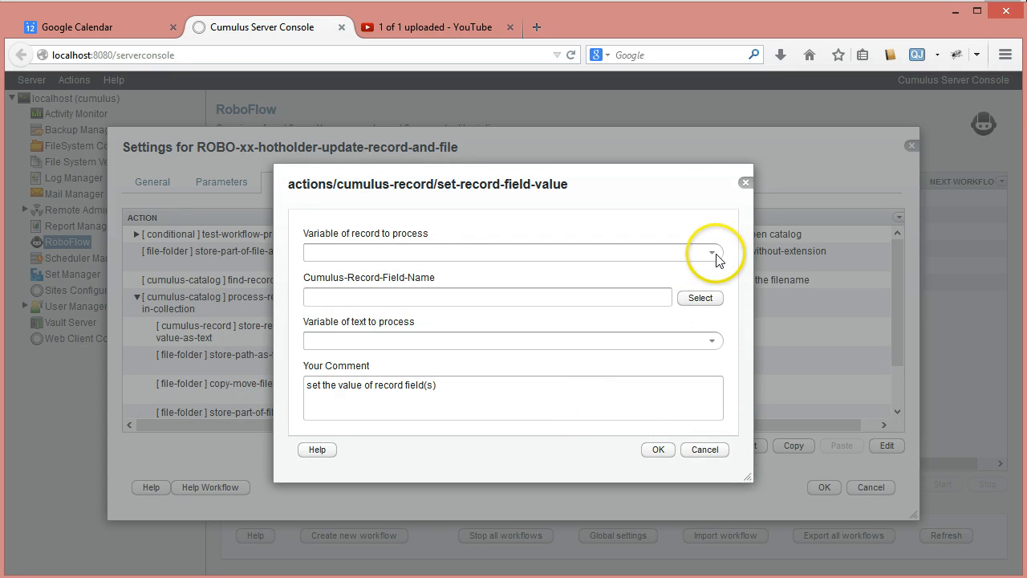
- Set the set-record-field-value action's record variable to hot and its field name to Asset Reference from the Watchfolder catalog
{"action": "left_click", "coordinate": [712, 253]}
{"action": "left_click", "coordinate": [614, 290]}
{"action": "left_click", "coordinate": [695, 298]}
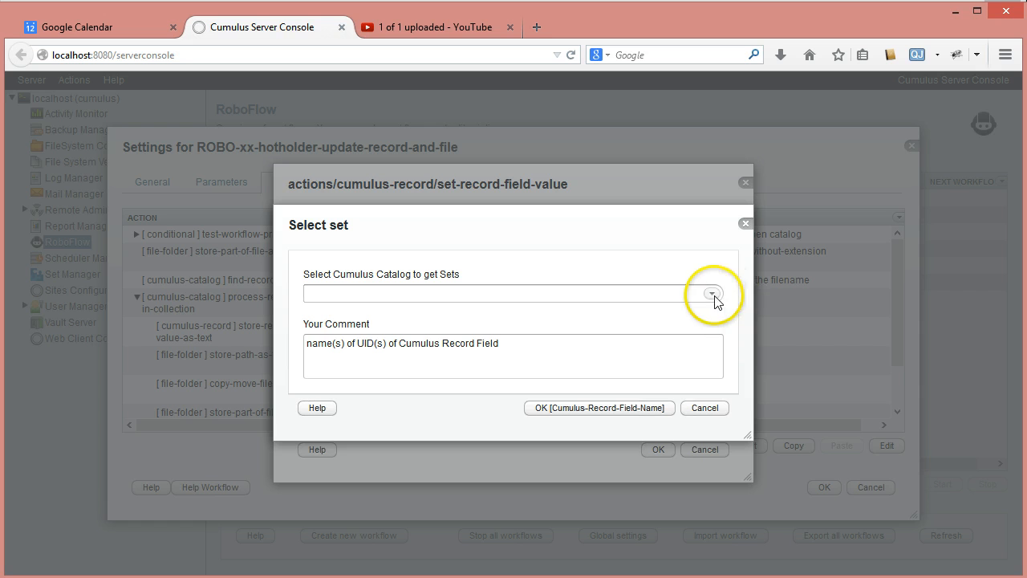
{"action": "left_click", "coordinate": [713, 294]}
{"action": "left_click", "coordinate": [367, 446]}
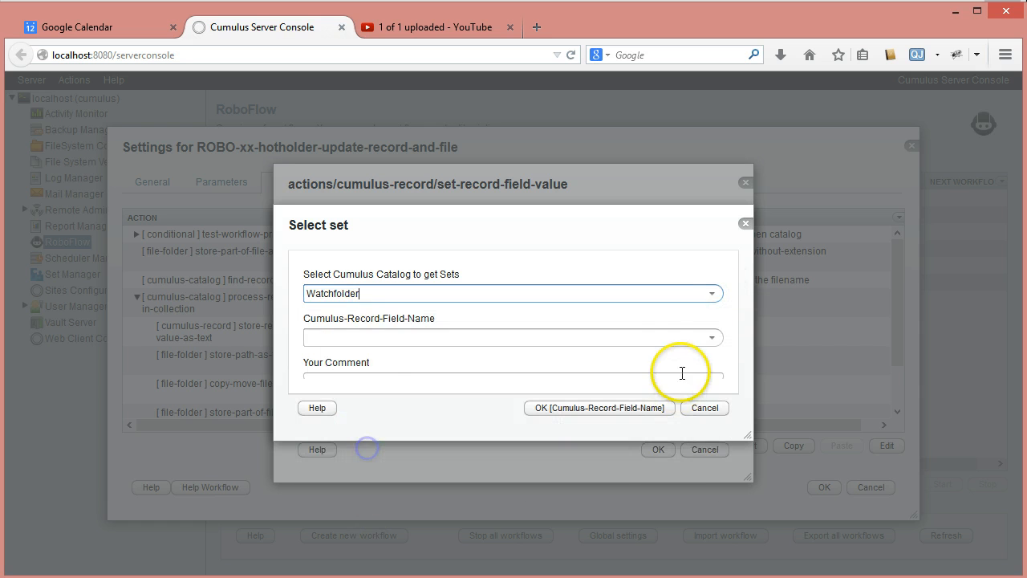
{"action": "left_click", "coordinate": [707, 338]}
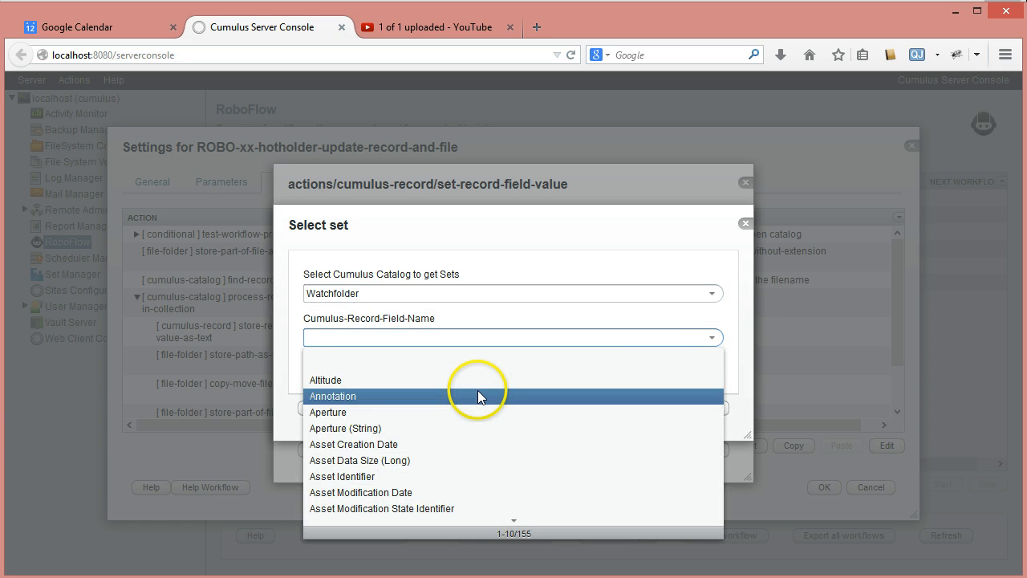
{"action": "type", "text": "as"}
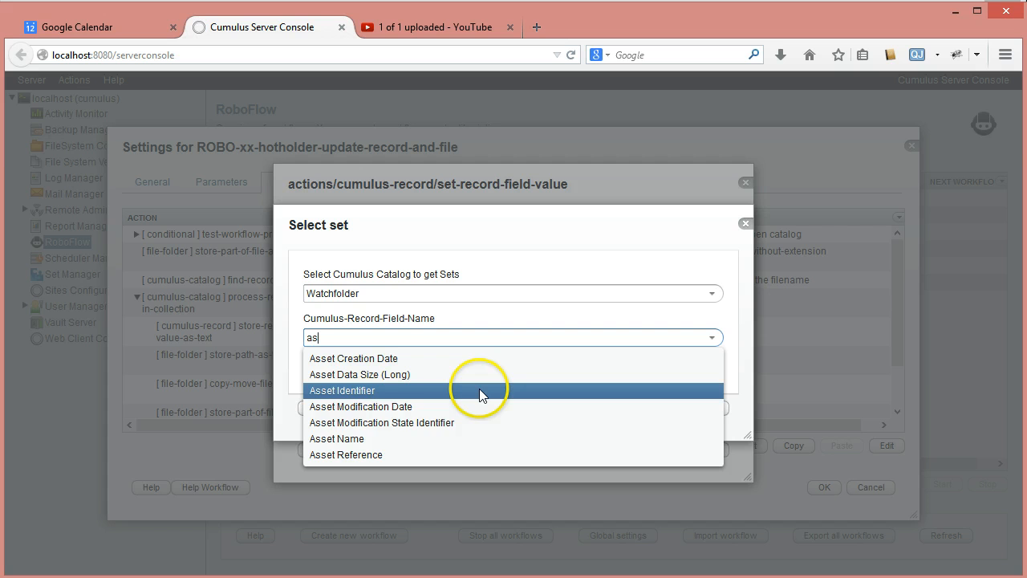
{"action": "left_click", "coordinate": [401, 455]}
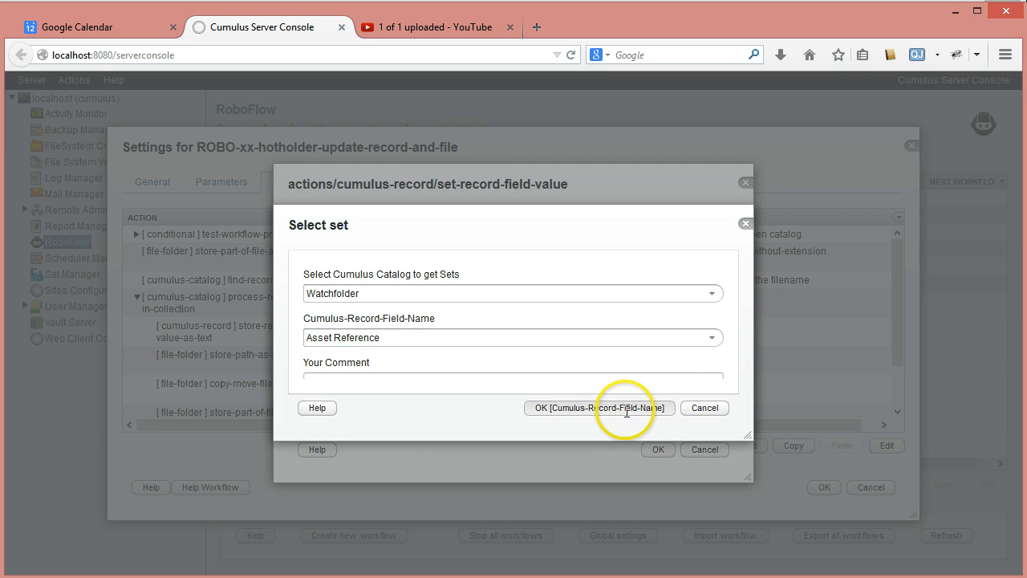
{"action": "left_click", "coordinate": [627, 407]}
- Set the set-record-field-value action's text variable to new-file-path and save the action
{"action": "left_click", "coordinate": [385, 341]}
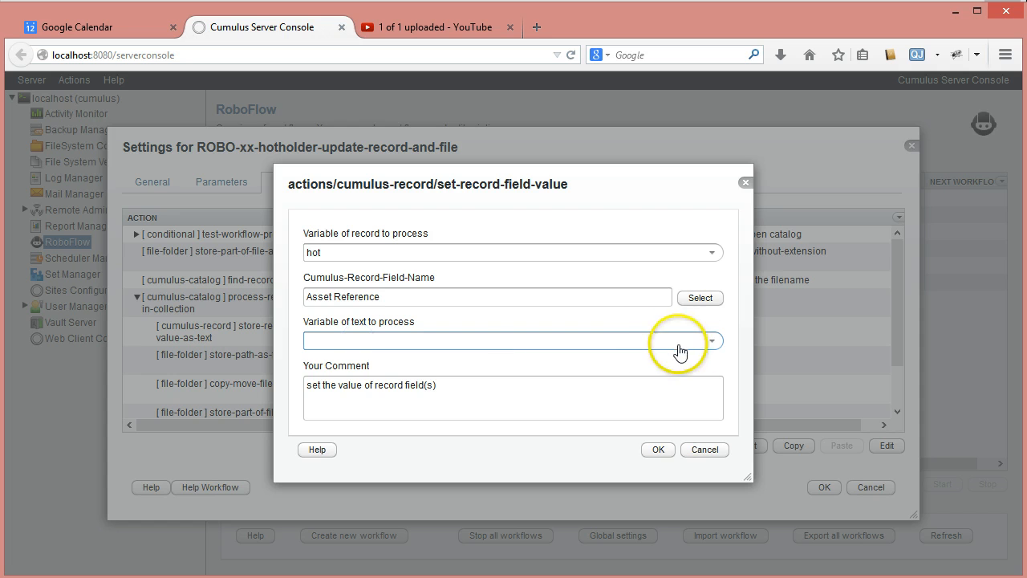
{"action": "left_click", "coordinate": [711, 342]}
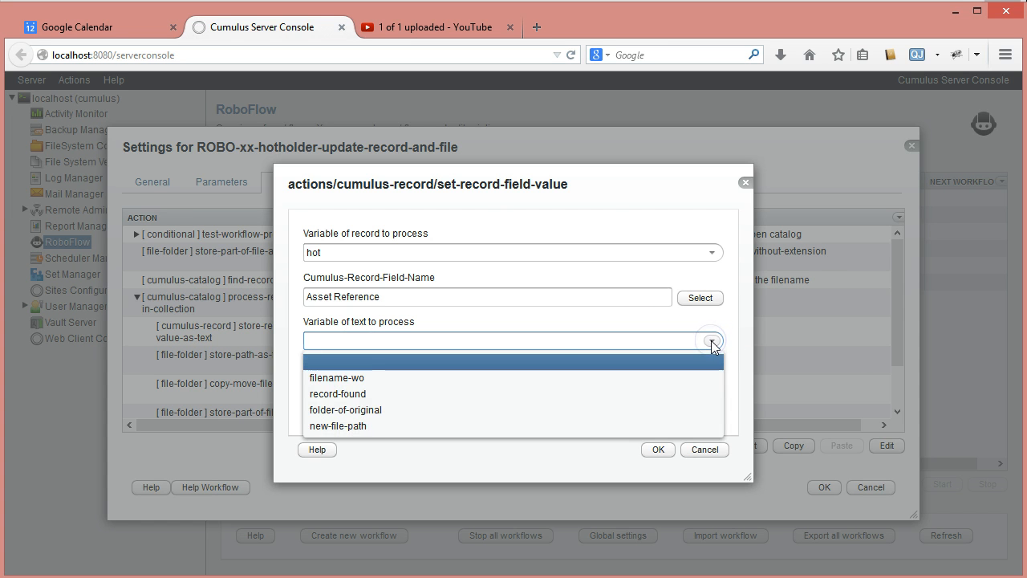
{"action": "left_click", "coordinate": [371, 425]}
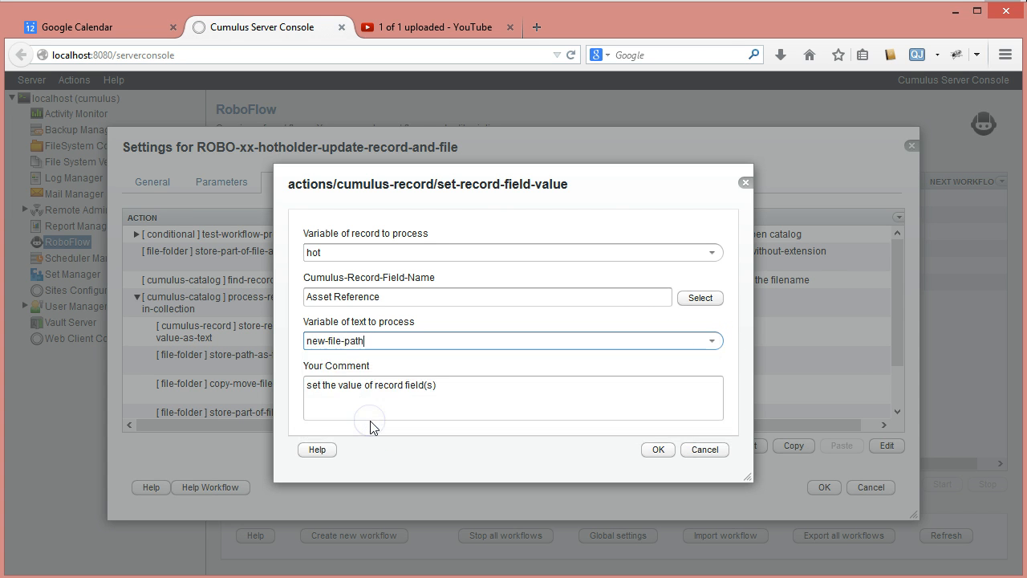
{"action": "left_click", "coordinate": [655, 450]}
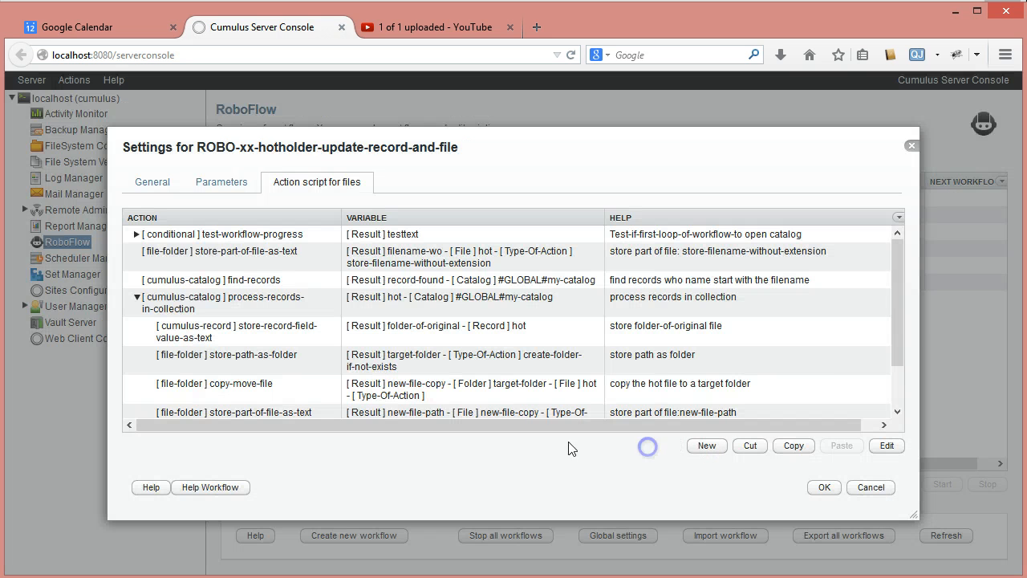
- Insert an update-record action from the cumulus-record category after the set-record-field-value action
{"action": "left_click_drag", "start_coordinate": [900, 343], "coordinate": [906, 410]}
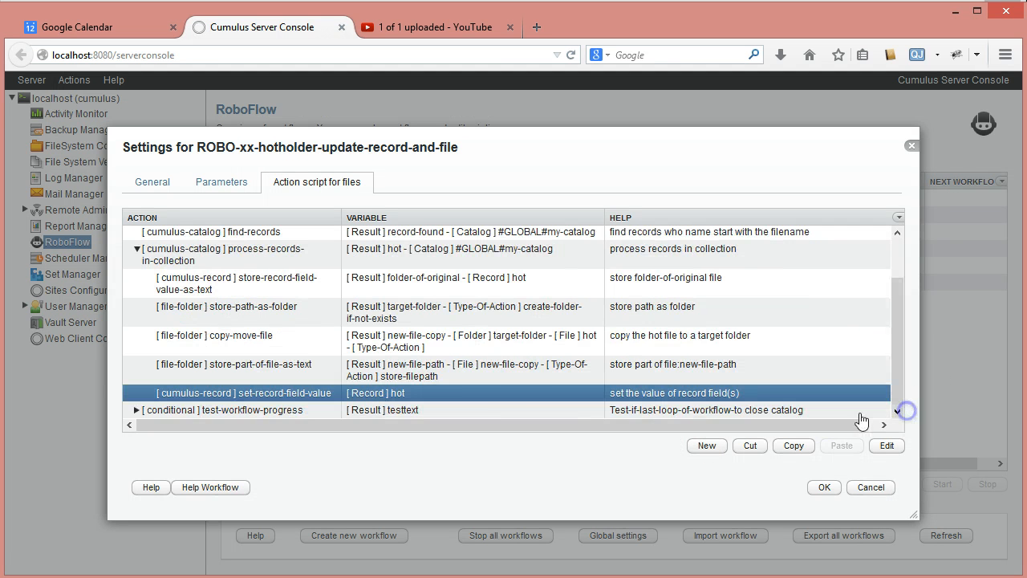
{"action": "left_click", "coordinate": [706, 446]}
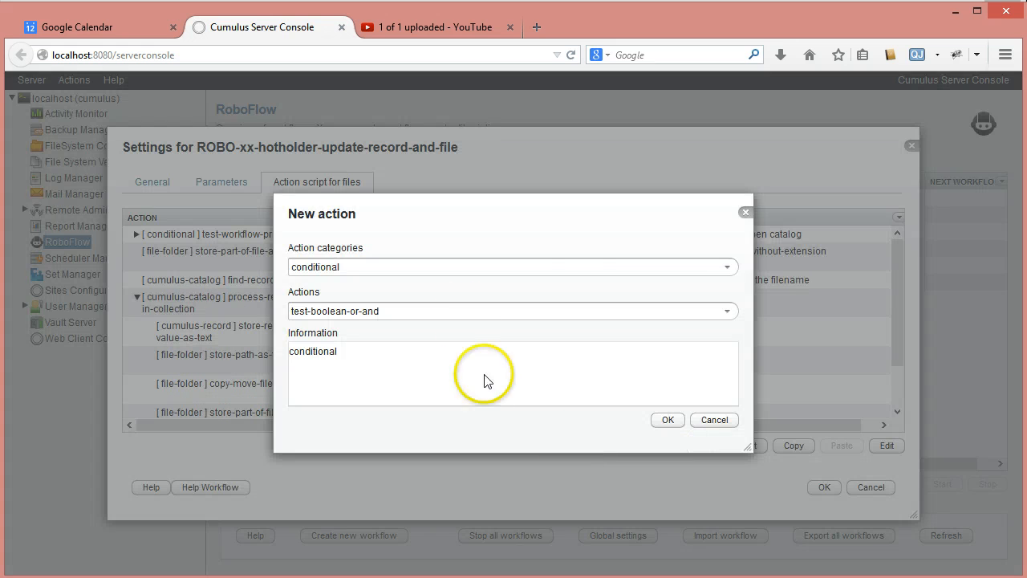
{"action": "left_click", "coordinate": [726, 268]}
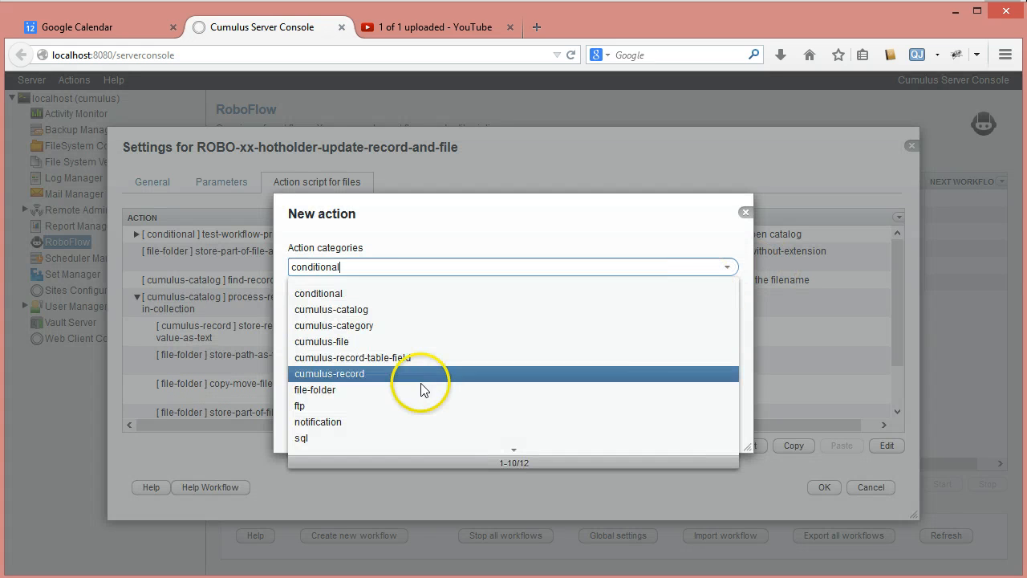
{"action": "left_click", "coordinate": [425, 376]}
{"action": "left_click", "coordinate": [727, 312]}
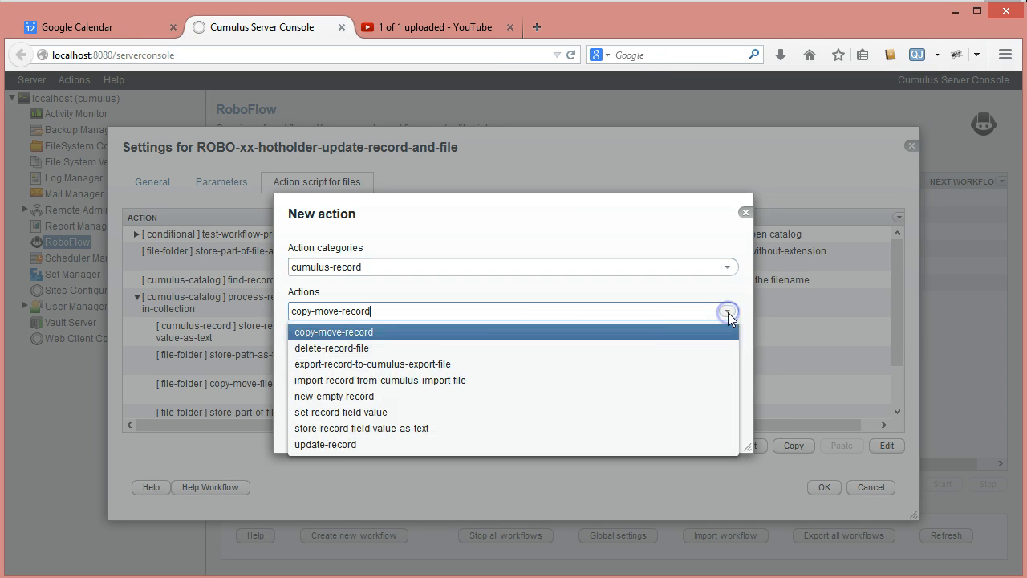
{"action": "left_click", "coordinate": [367, 444]}
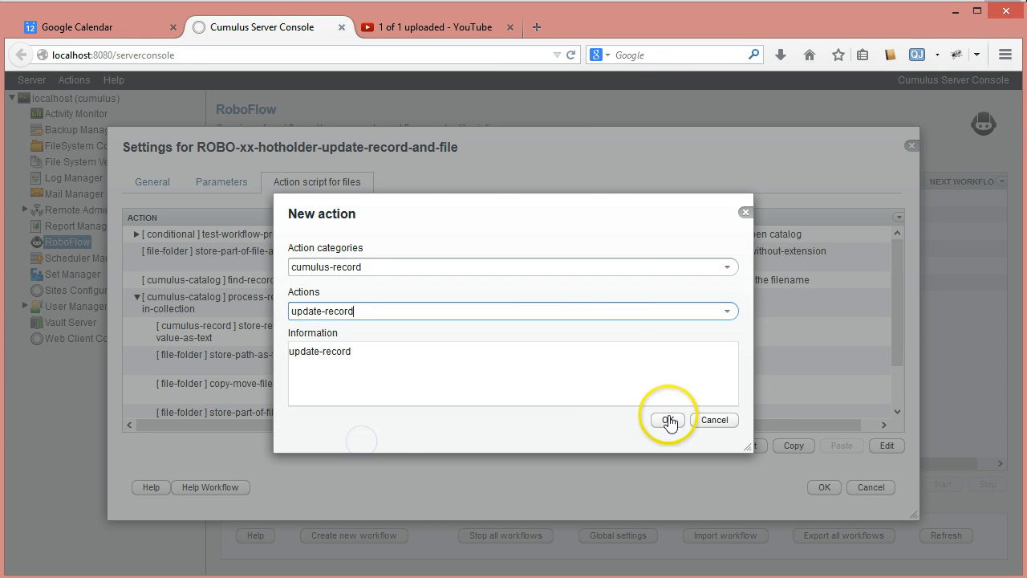
{"action": "key", "text": "Return"}
- Set the update-record action's record variable to hot, keep its action type as update-always, and save the action
{"action": "left_click", "coordinate": [711, 231]}
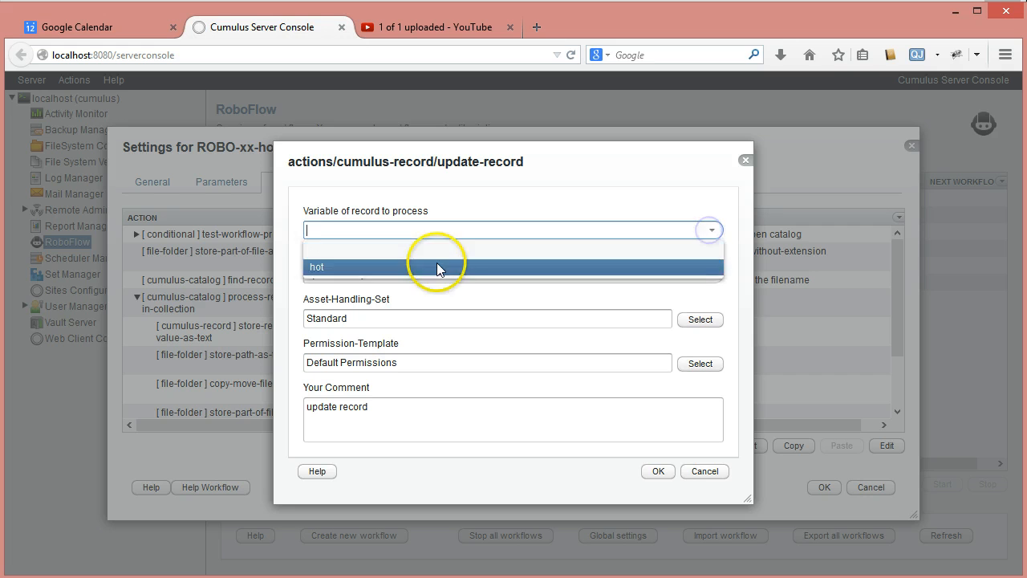
{"action": "left_click", "coordinate": [437, 265]}
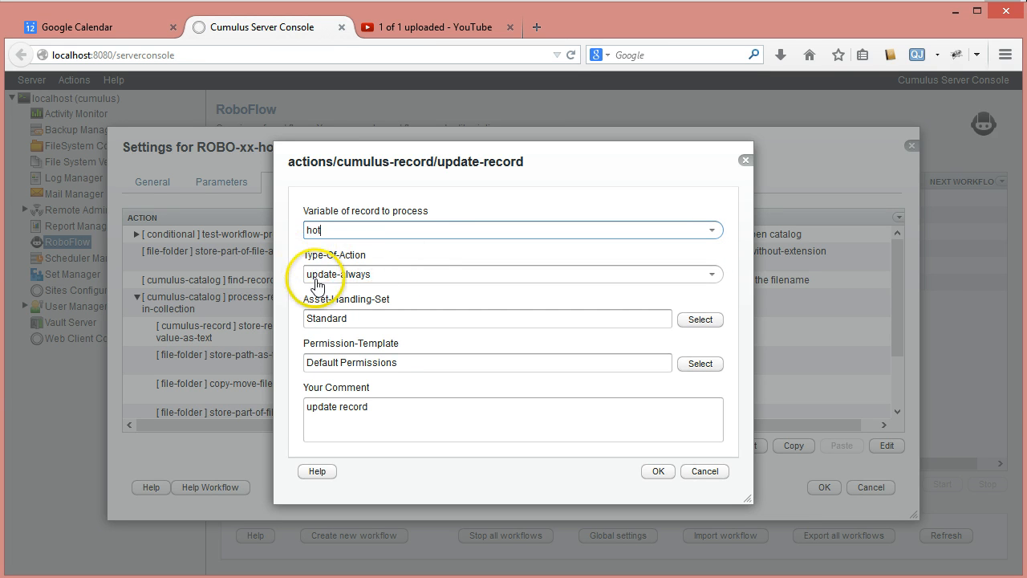
{"action": "left_click", "coordinate": [711, 274]}
{"action": "left_click", "coordinate": [711, 274]}
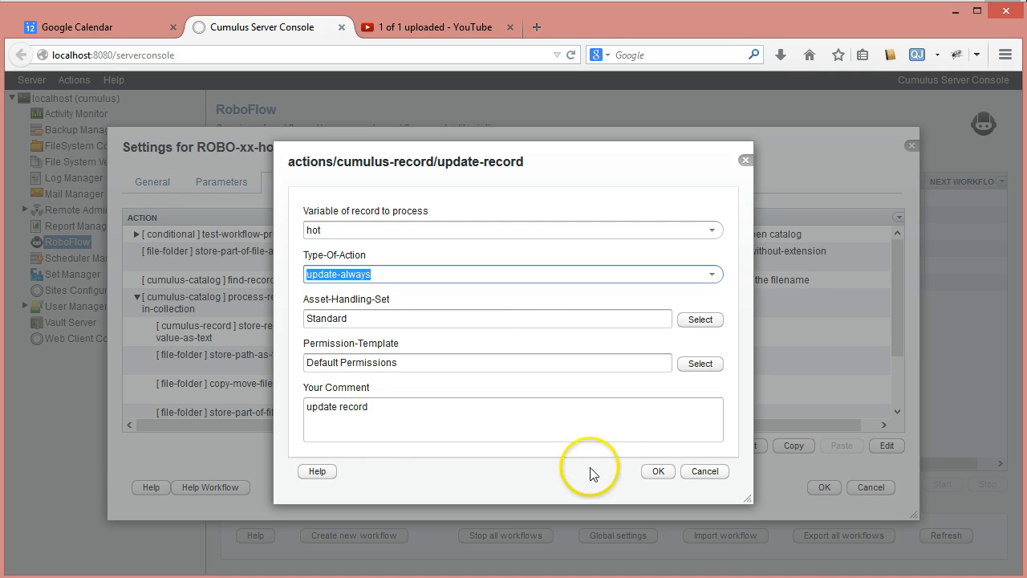
{"action": "left_click", "coordinate": [654, 471]}
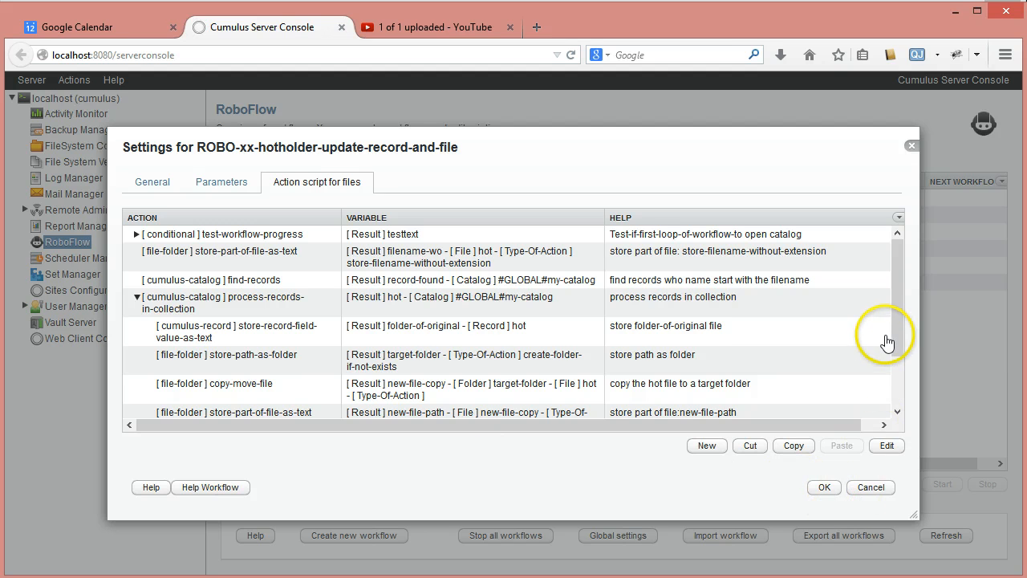
- Save the ROBO-xx-hotholder-update-record-and-file workflow and select it in the workflow overview
{"action": "left_click_drag", "start_coordinate": [899, 334], "coordinate": [899, 408]}
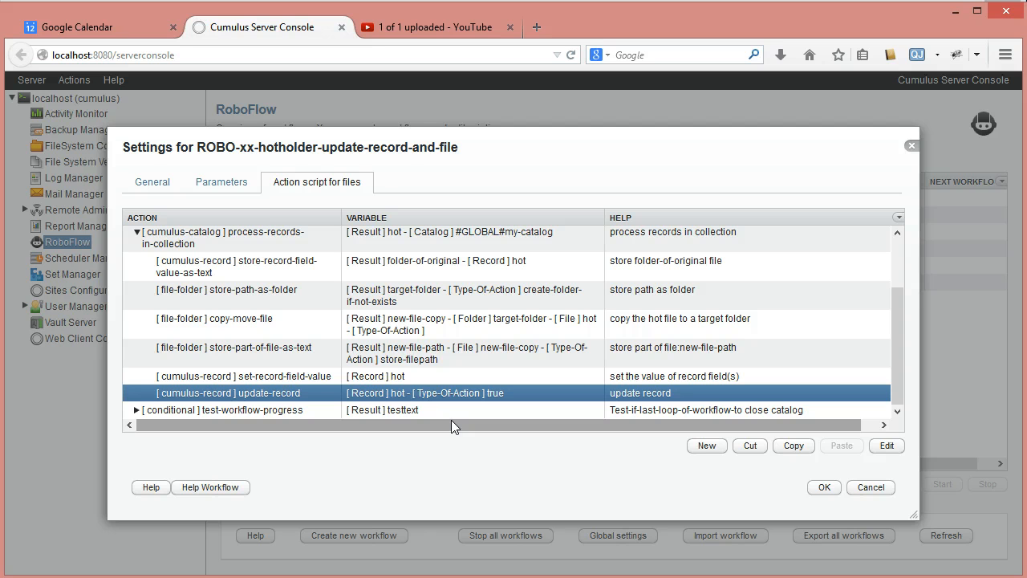
{"action": "left_click", "coordinate": [825, 489]}
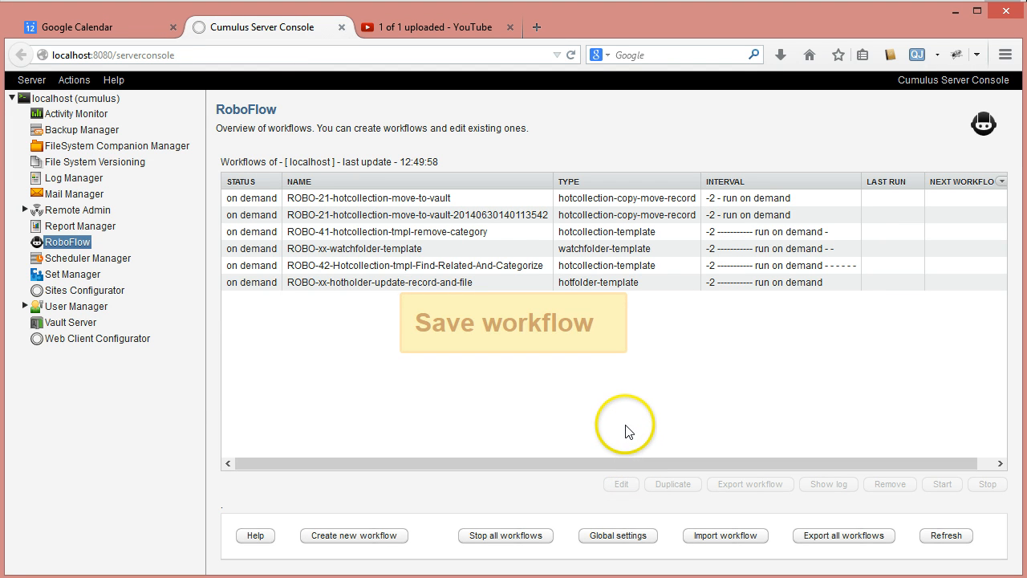
{"action": "left_click", "coordinate": [389, 284]}
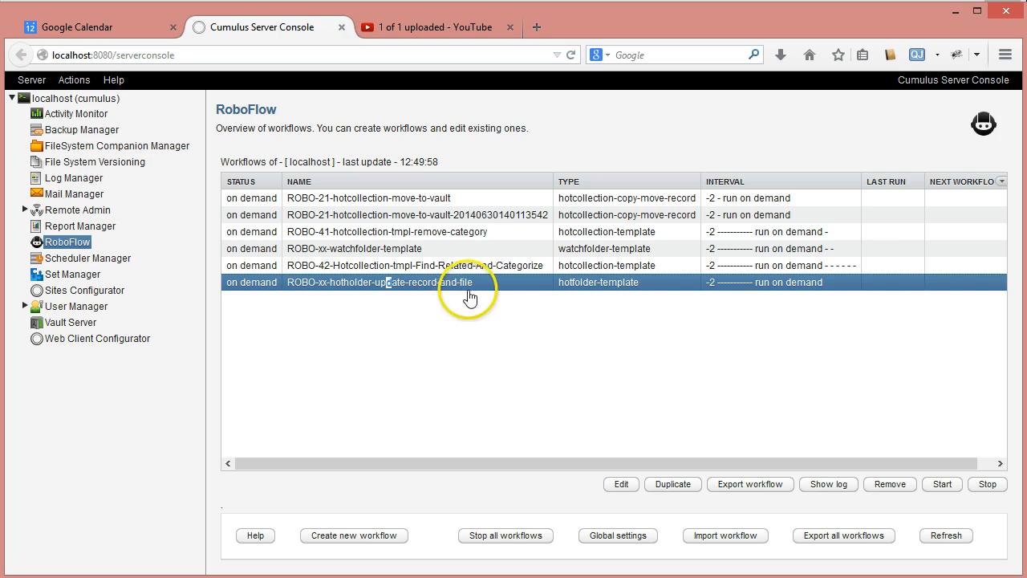
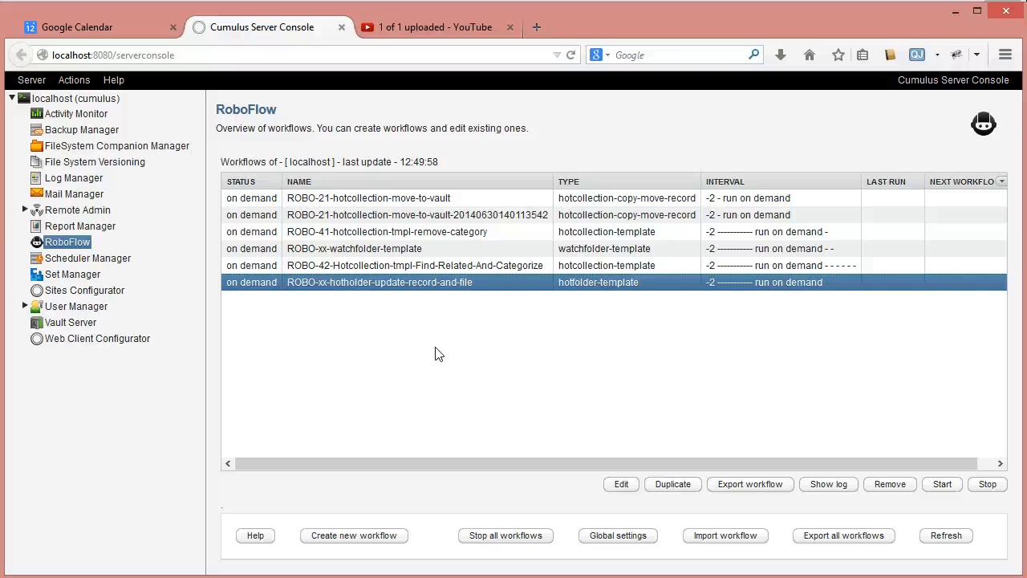
- Switch to the Cumulus client showing the Watchfolder catalog
{"action": "left_click", "coordinate": [467, 369]}
{"action": "mouse_move", "coordinate": [516, 576]}
{"action": "left_click", "coordinate": [516, 558]}
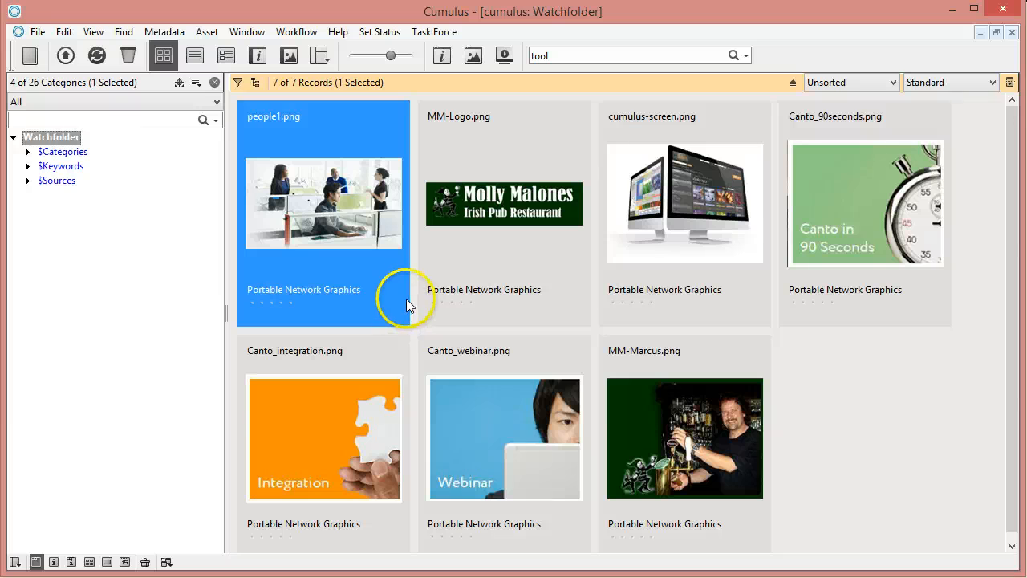
{"action": "left_click", "coordinate": [195, 576]}
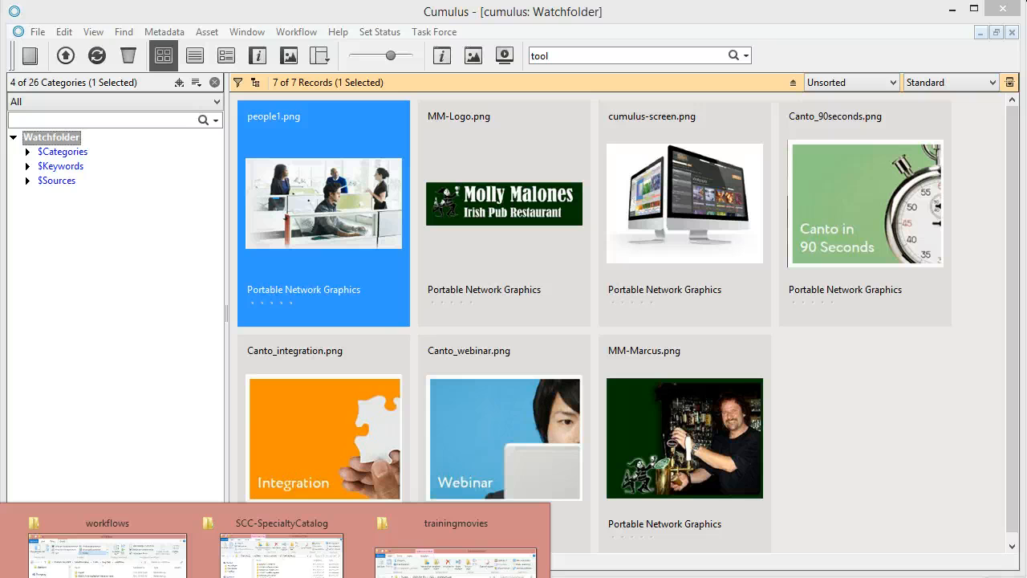
- Expand $Categories through smokedata to watchfolder in the category tree and list the watchfolder category's records
{"action": "left_click", "coordinate": [27, 166]}
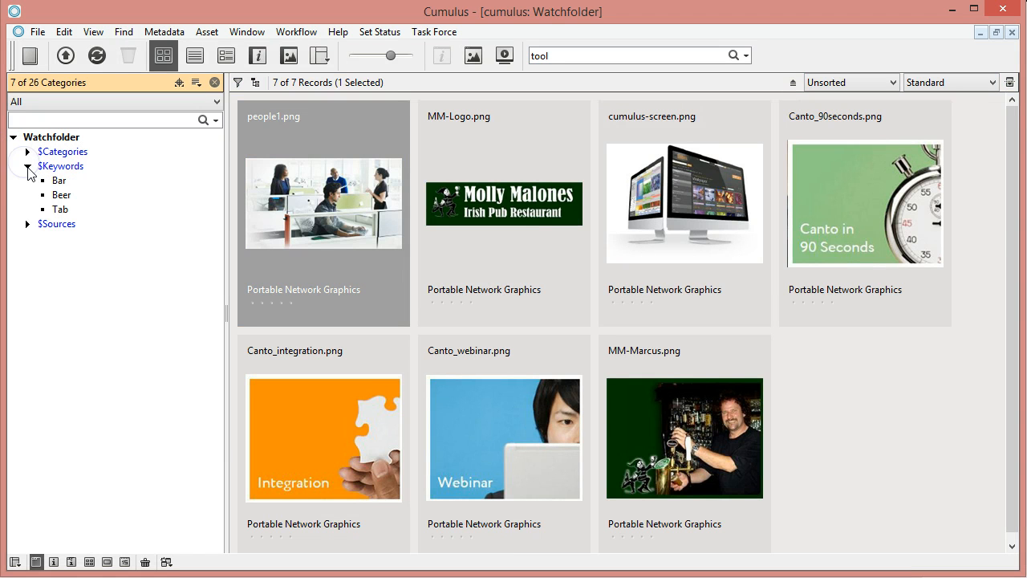
{"action": "left_click", "coordinate": [27, 166]}
{"action": "left_click", "coordinate": [42, 165]}
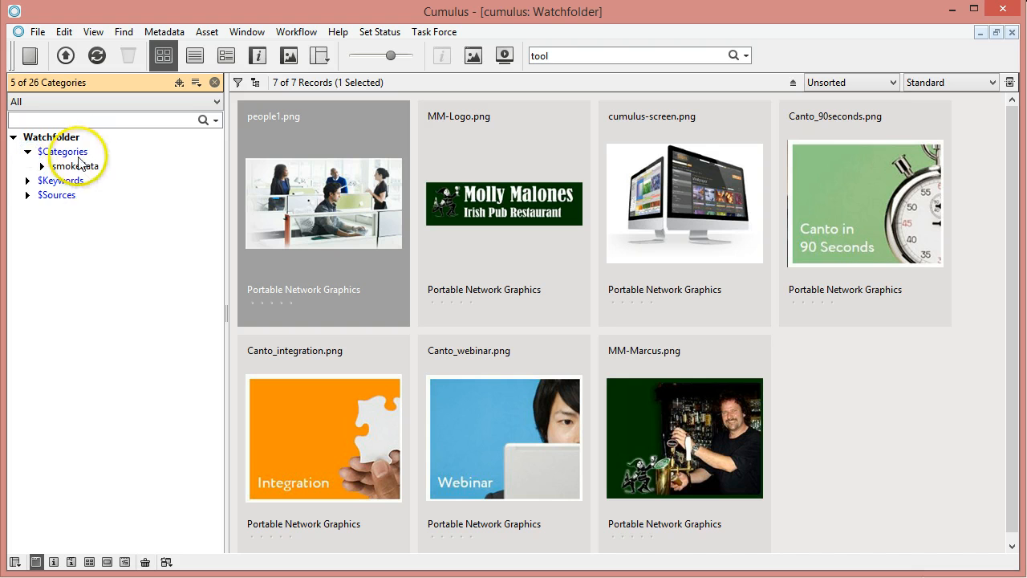
{"action": "left_click", "coordinate": [57, 180]}
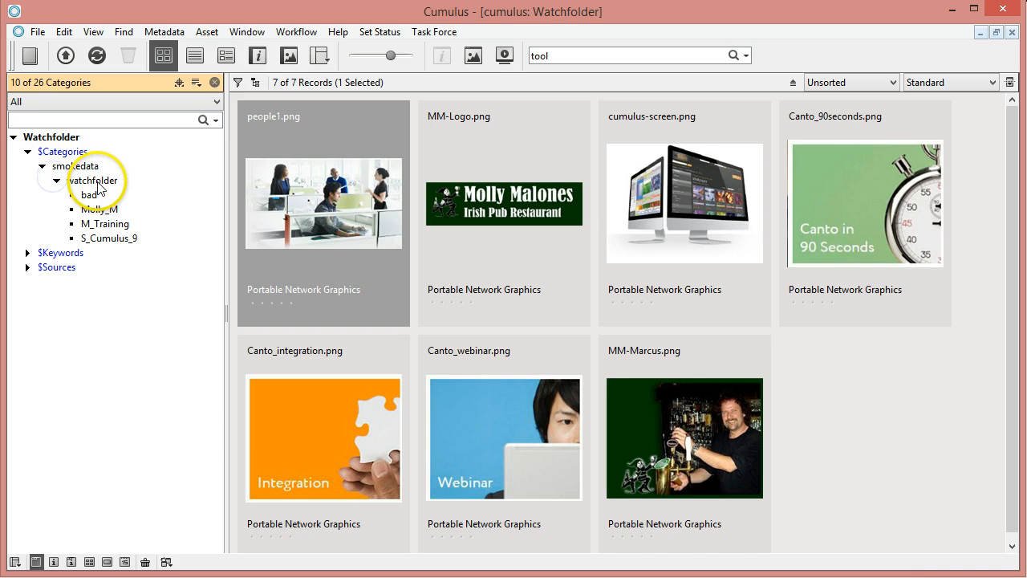
{"action": "left_click", "coordinate": [90, 194]}
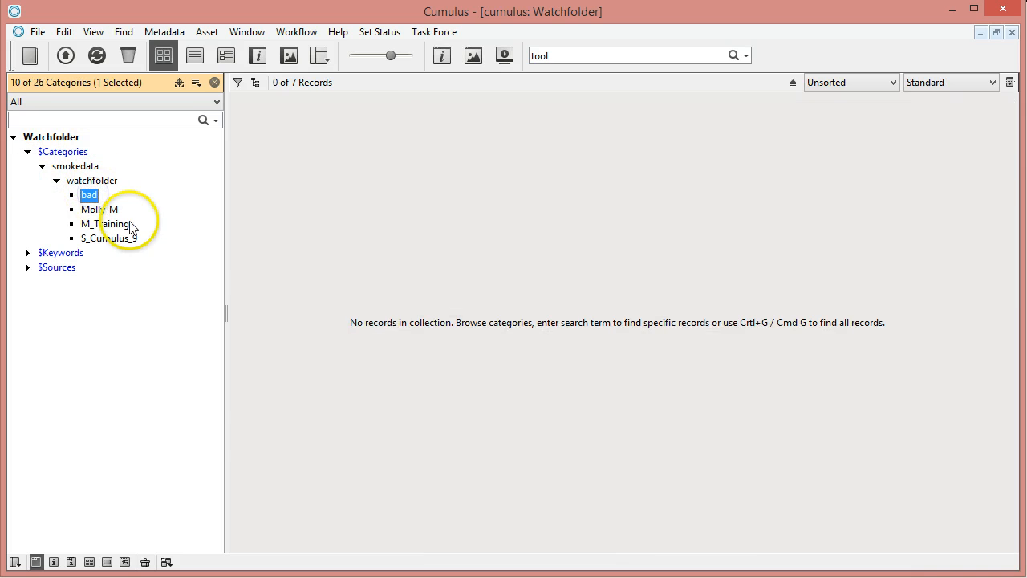
{"action": "left_click", "coordinate": [92, 181]}
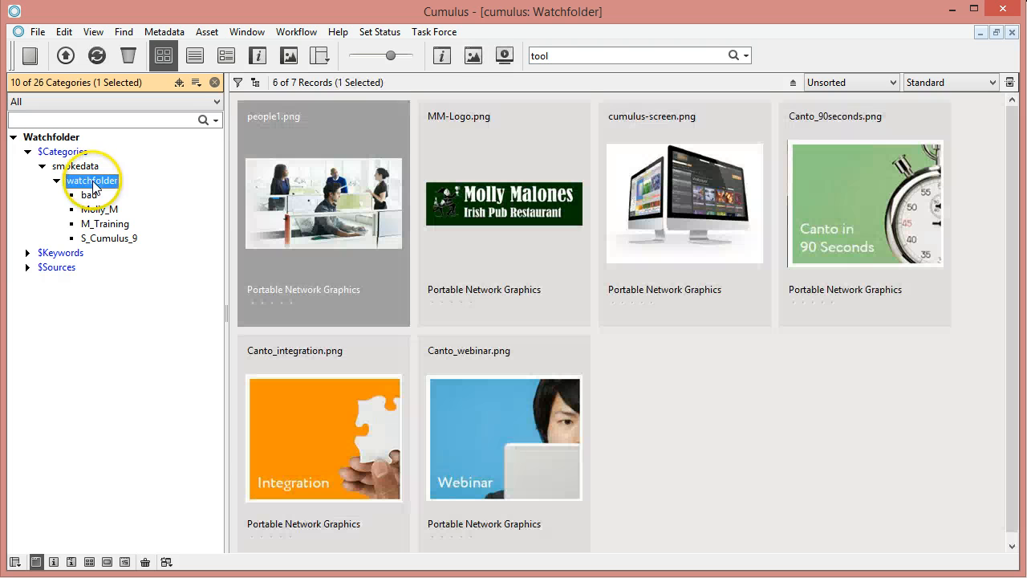
- Show the file location of the people1.png record, and move and shrink the folder window that opens
{"action": "left_click", "coordinate": [332, 213]}
{"action": "right_click", "coordinate": [332, 213]}
{"action": "left_click", "coordinate": [414, 506]}
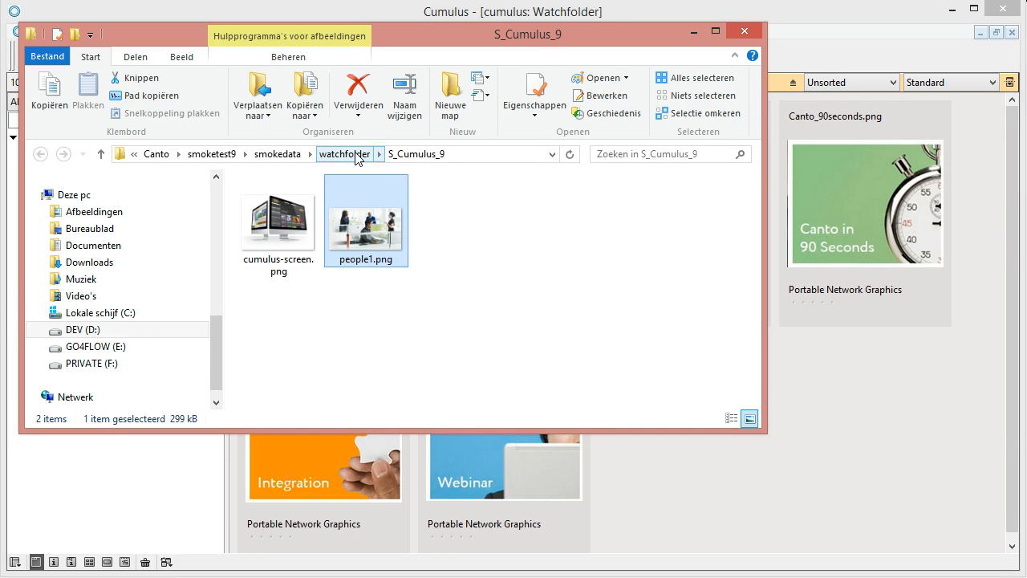
{"action": "left_click", "coordinate": [368, 223]}
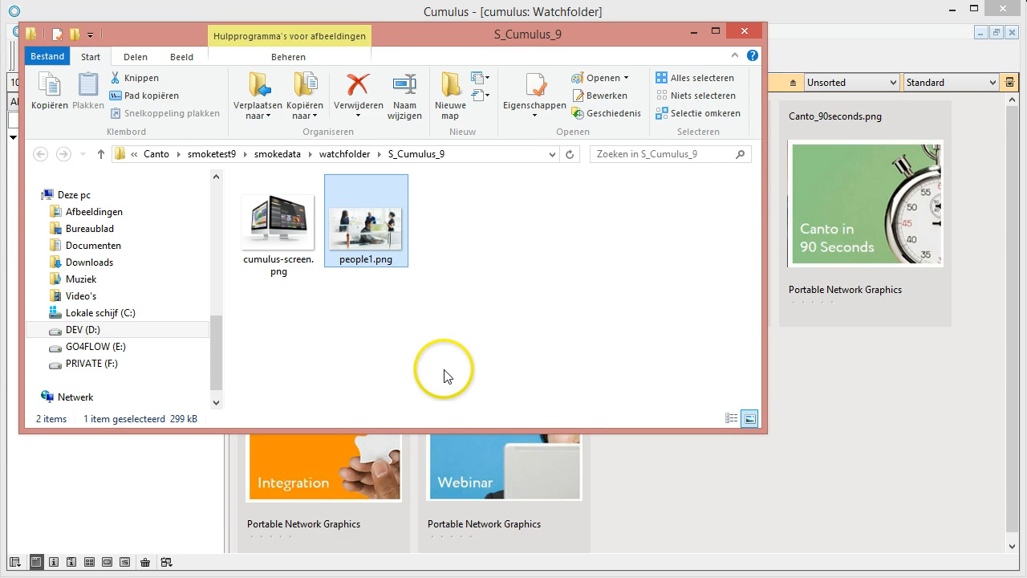
{"action": "left_click_drag", "start_coordinate": [431, 39], "coordinate": [420, 21]}
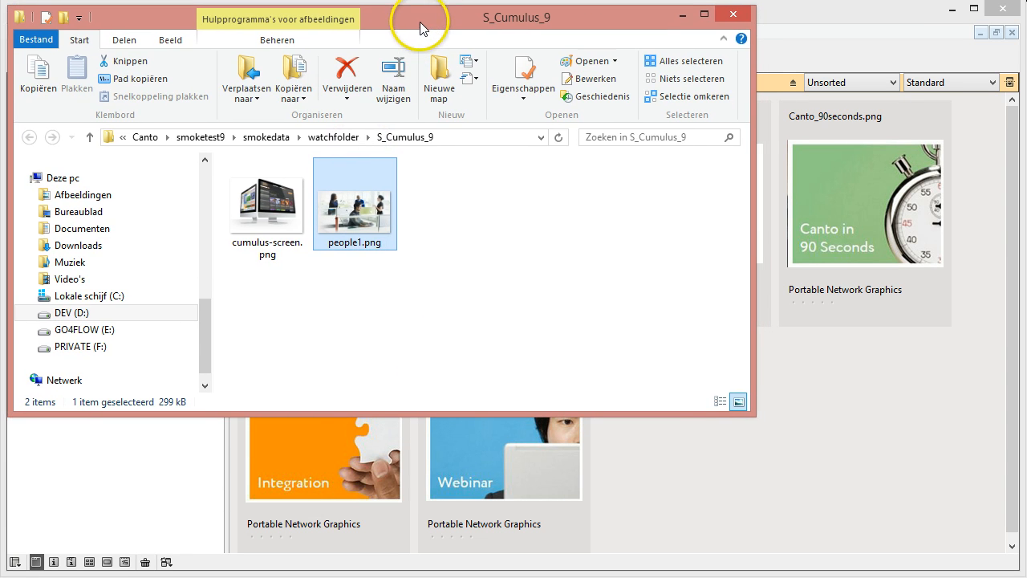
{"action": "left_click_drag", "start_coordinate": [755, 413], "coordinate": [654, 339]}
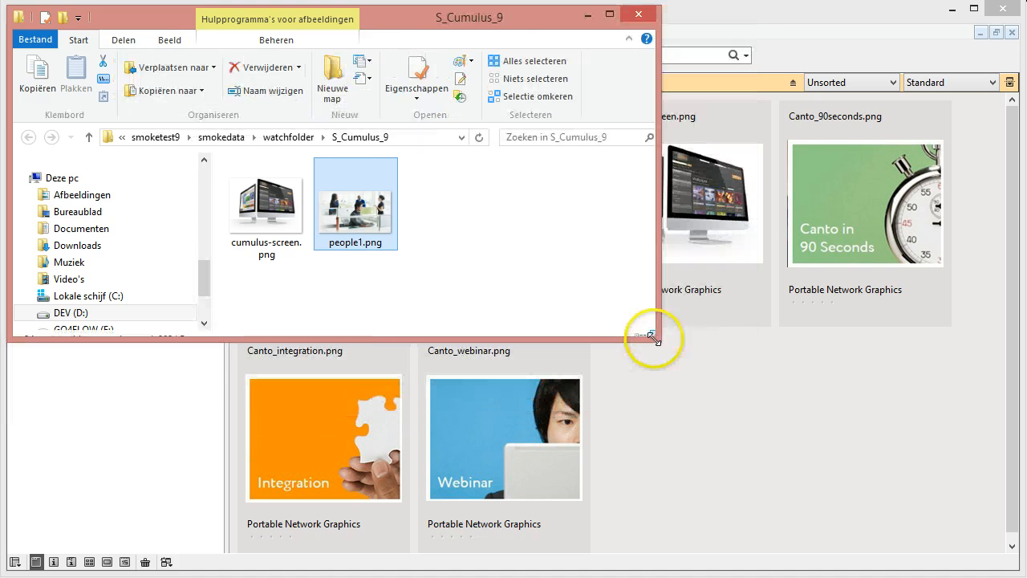
{"action": "left_click", "coordinate": [719, 430]}
{"action": "left_click", "coordinate": [398, 189]}
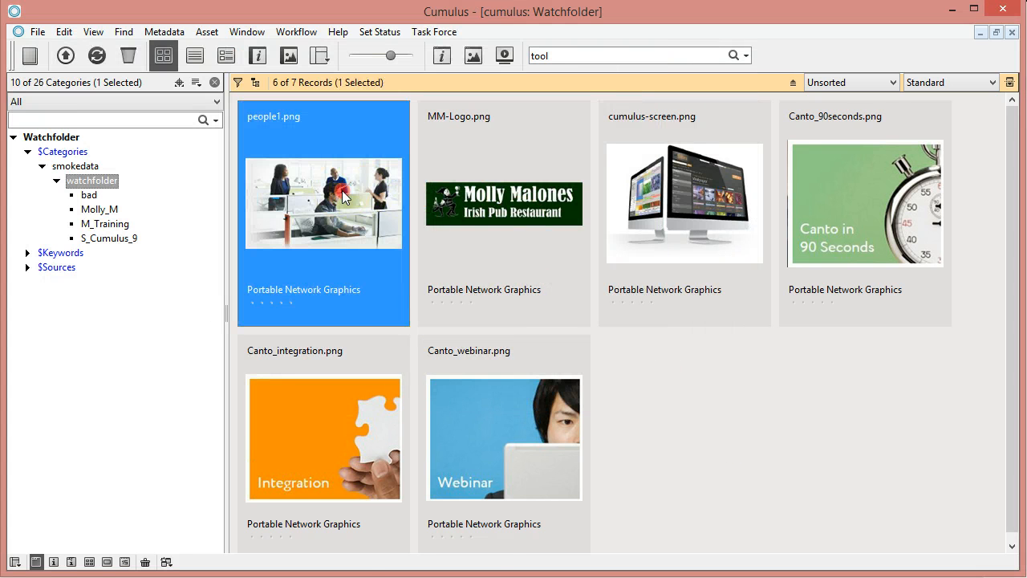
{"action": "right_click", "coordinate": [342, 190]}
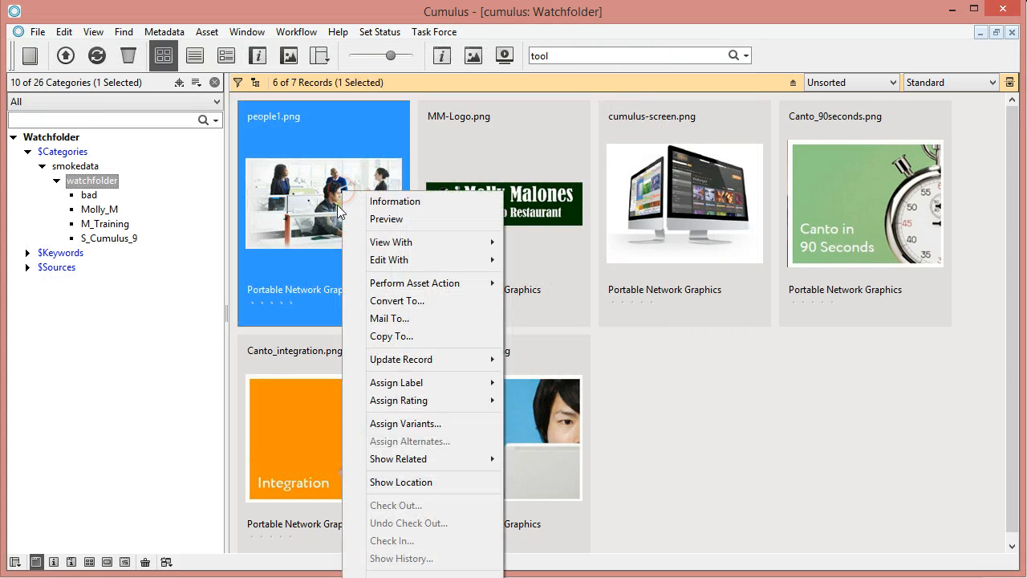
{"action": "left_click", "coordinate": [287, 252]}
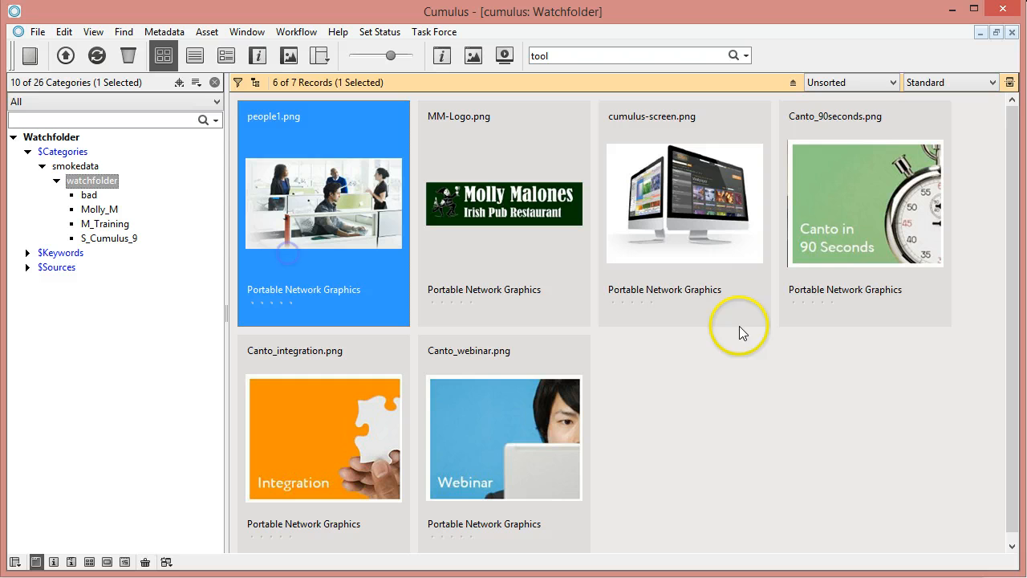
- Browse the records of the watchfolder category and its subcategories Molly_M, M_Training and S_Cumulus_9
{"action": "left_click", "coordinate": [91, 181]}
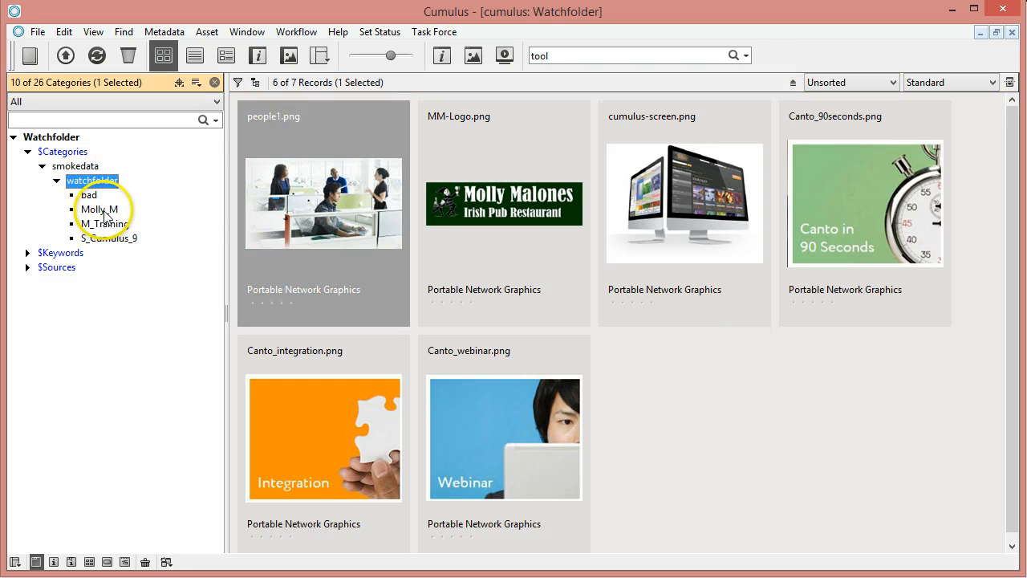
{"action": "left_click", "coordinate": [103, 210]}
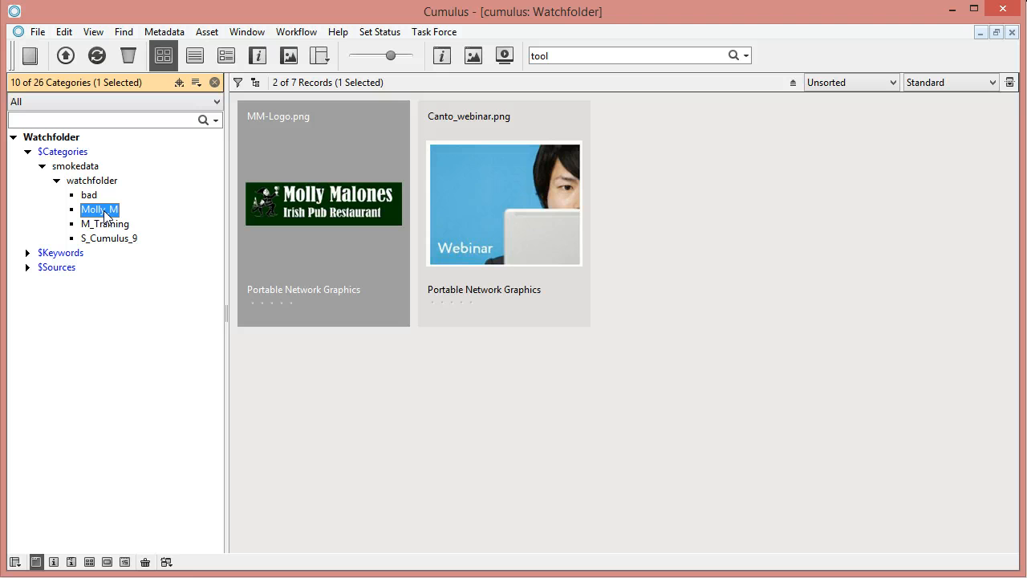
{"action": "left_click", "coordinate": [107, 222]}
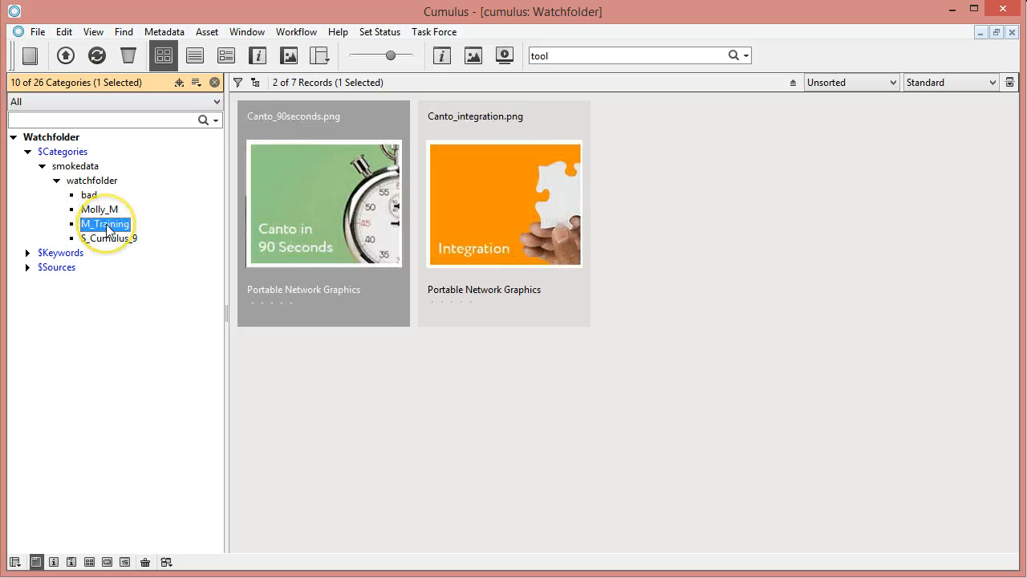
{"action": "left_click", "coordinate": [107, 239]}
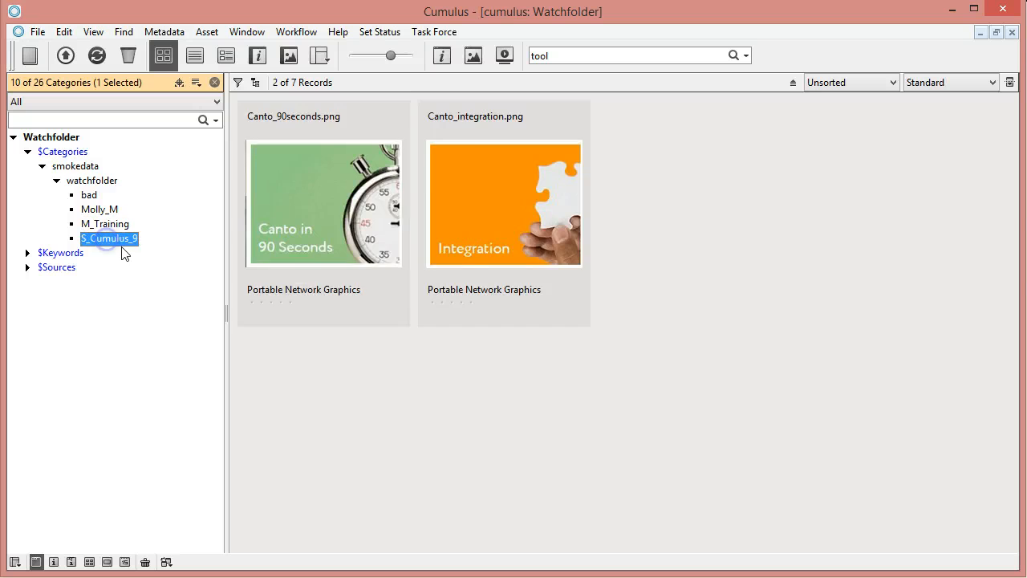
- List the watchfolder category's records, and show the bad subfolder of watchfolder with CumulusToolCrash - kopie.tif selected in File Explorer
{"action": "left_click", "coordinate": [90, 181]}
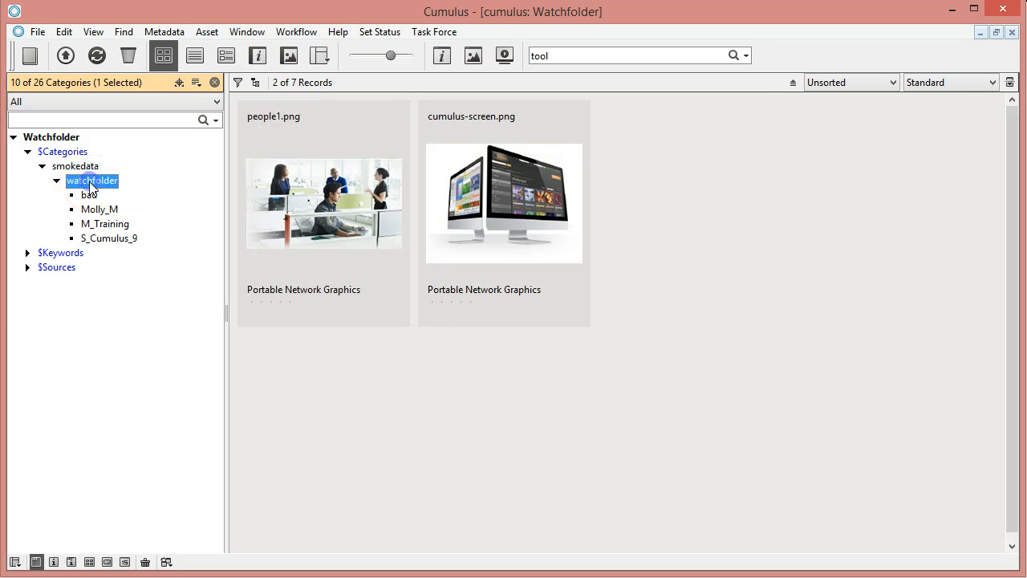
{"action": "left_click", "coordinate": [361, 576]}
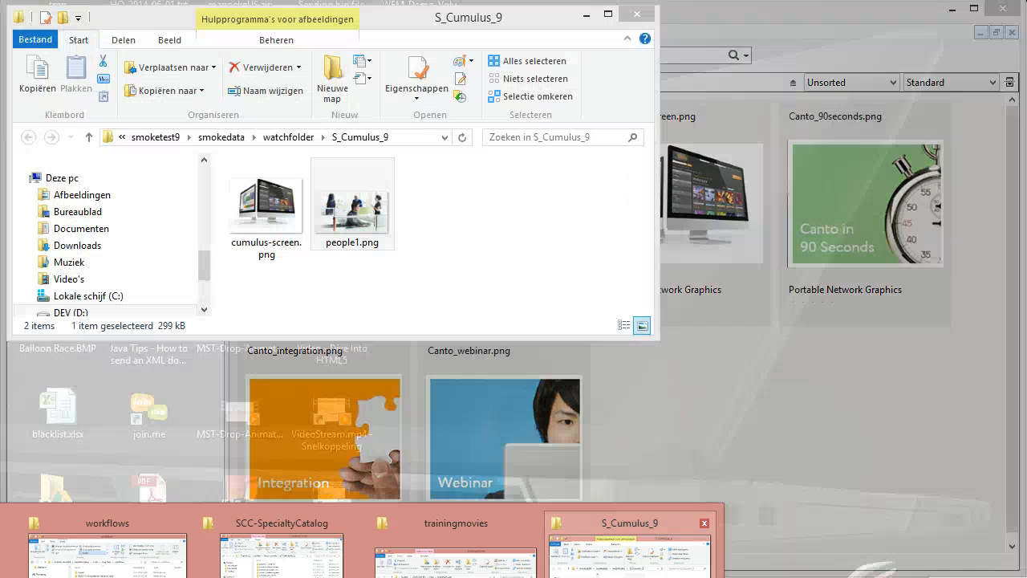
{"action": "left_click", "coordinate": [630, 554]}
{"action": "left_click", "coordinate": [287, 142]}
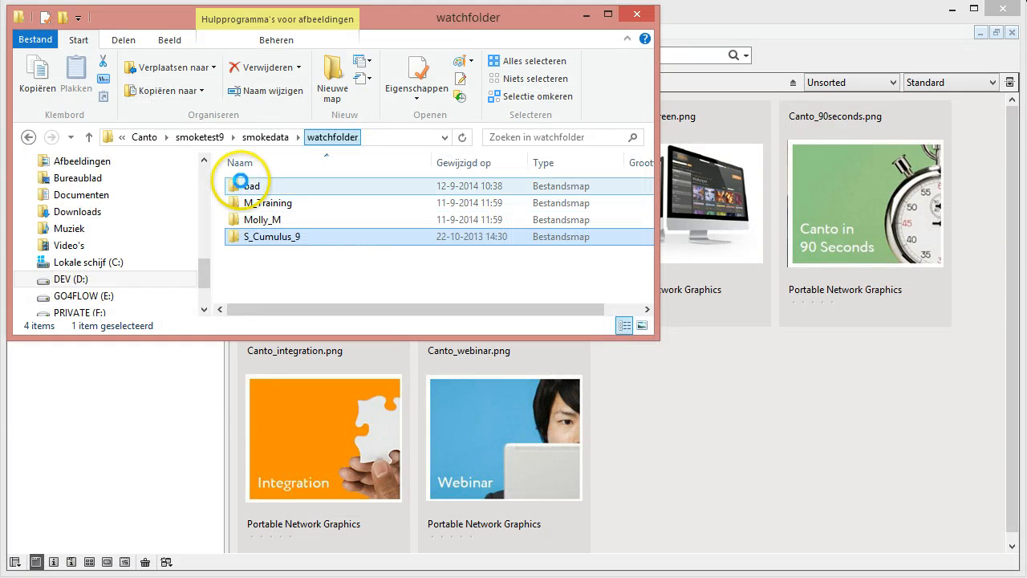
{"action": "double_click", "coordinate": [246, 185]}
{"action": "left_click", "coordinate": [281, 233]}
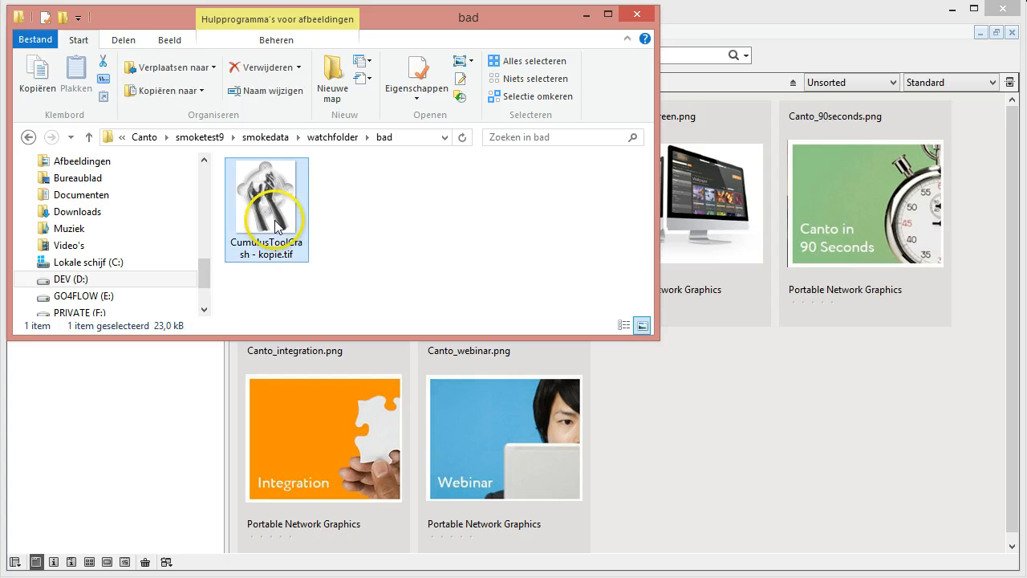
- Switch back to Cumulus and start the Convert to PNG then Watermark asset action on the CumulusToolCrash - kopie.tif record
{"action": "left_click", "coordinate": [708, 440]}
{"action": "left_click", "coordinate": [388, 212]}
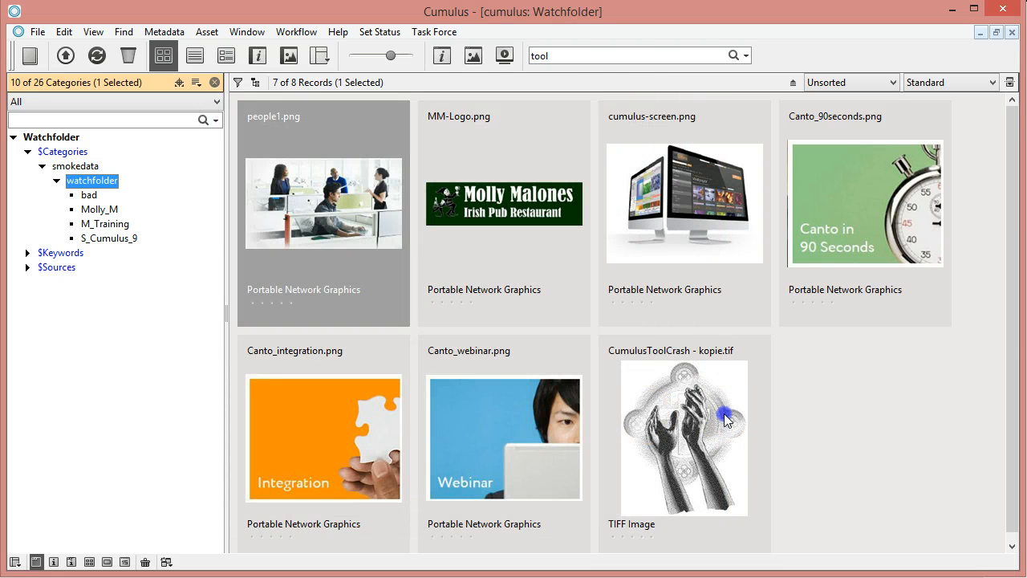
{"action": "left_click", "coordinate": [672, 427]}
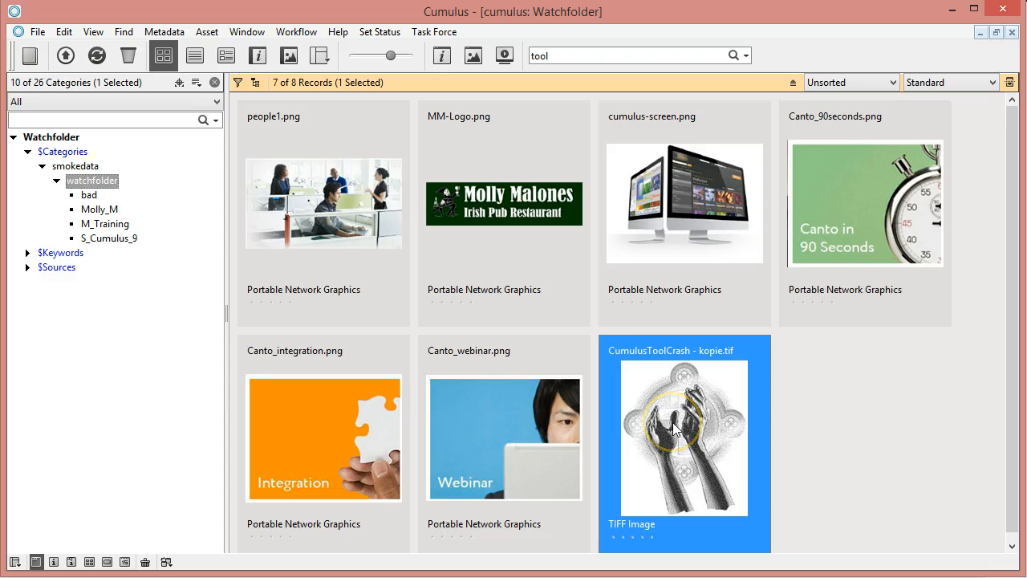
{"action": "left_click", "coordinate": [690, 423]}
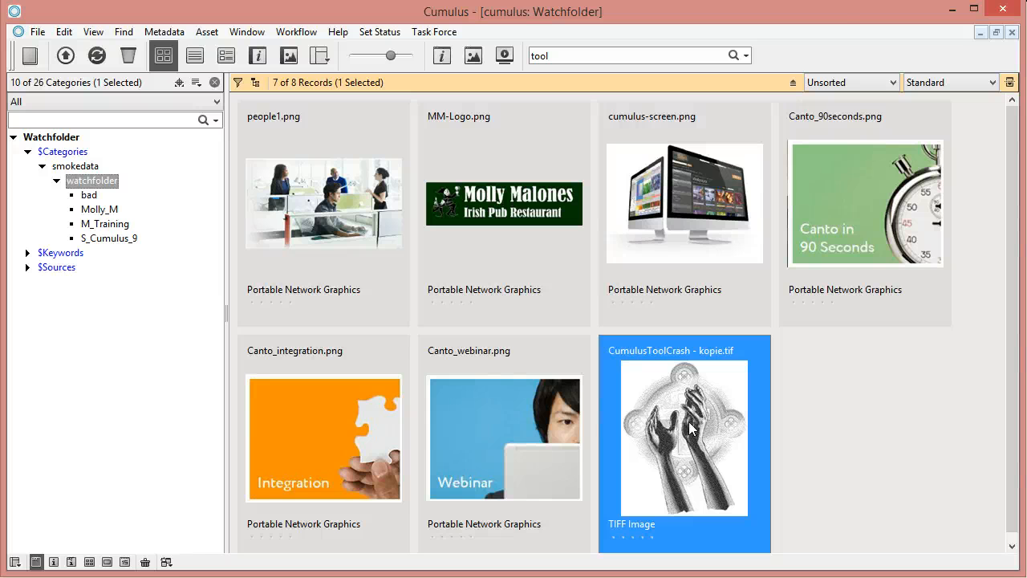
{"action": "right_click", "coordinate": [690, 427]}
{"action": "mouse_move", "coordinate": [754, 120]}
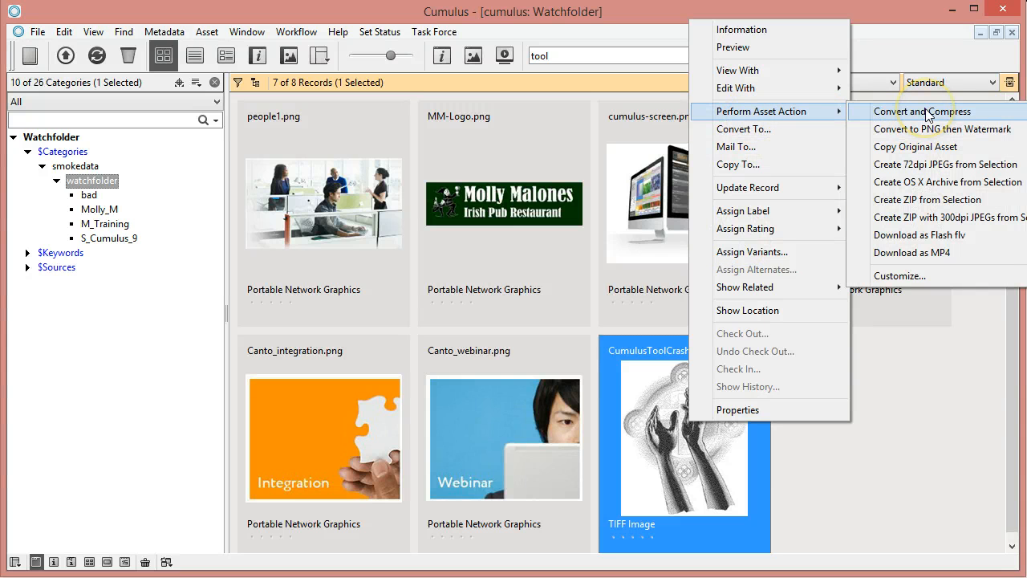
{"action": "left_click", "coordinate": [933, 130]}
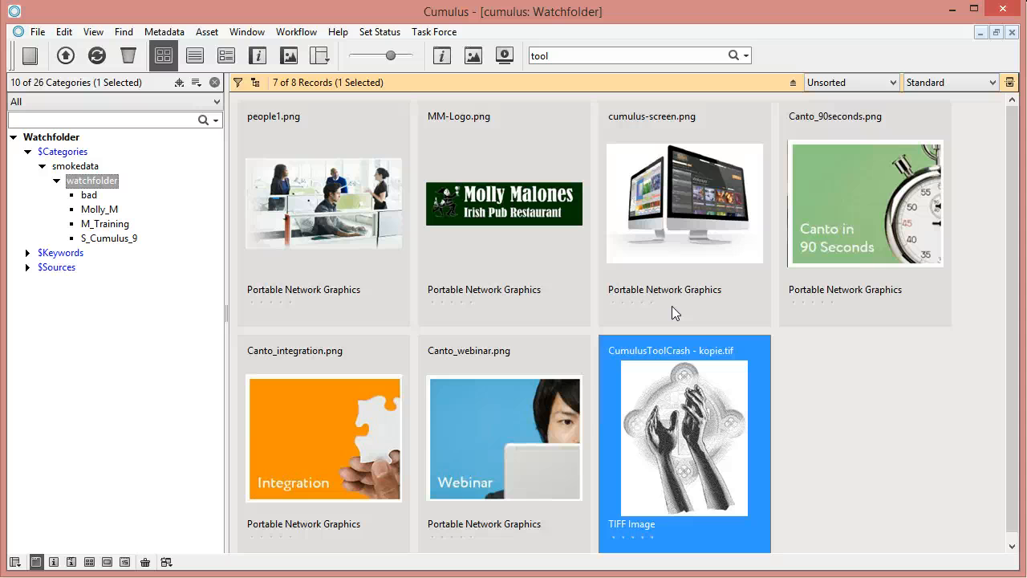
{"action": "right_click", "coordinate": [648, 458]}
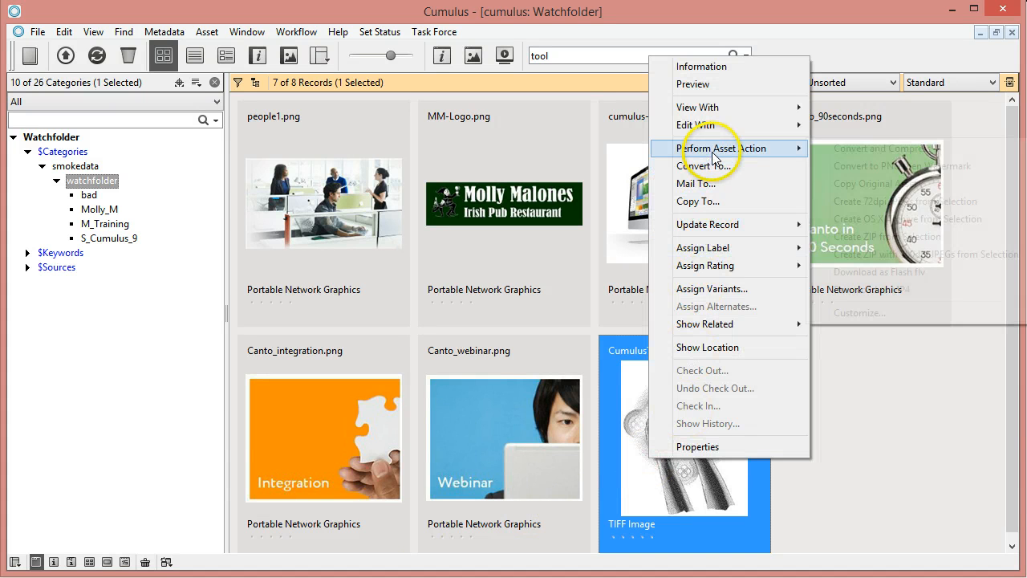
{"action": "mouse_move", "coordinate": [695, 149]}
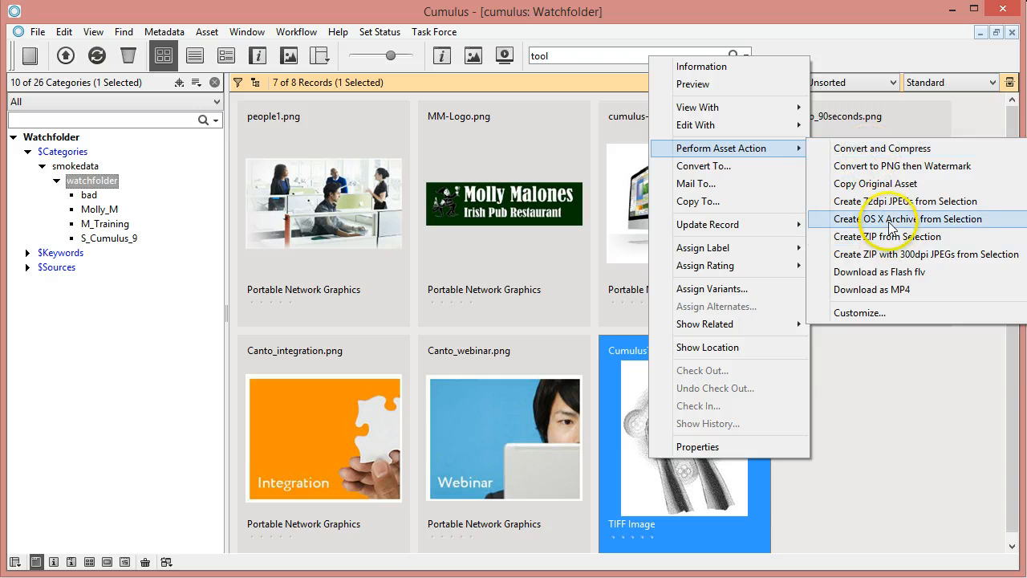
{"action": "left_click", "coordinate": [889, 166]}
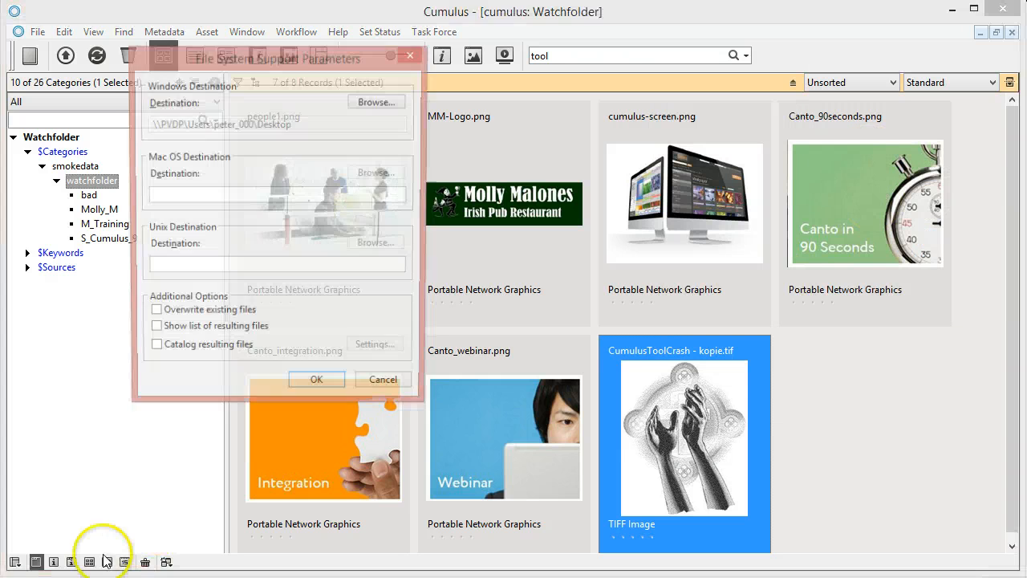
- Set the Windows destination to the dropfolder inside Canto's bug-fixes workflow folder ROBO-xx-hotholder-update-record-and-file, and run the asset action to completion
{"action": "left_click", "coordinate": [385, 102]}
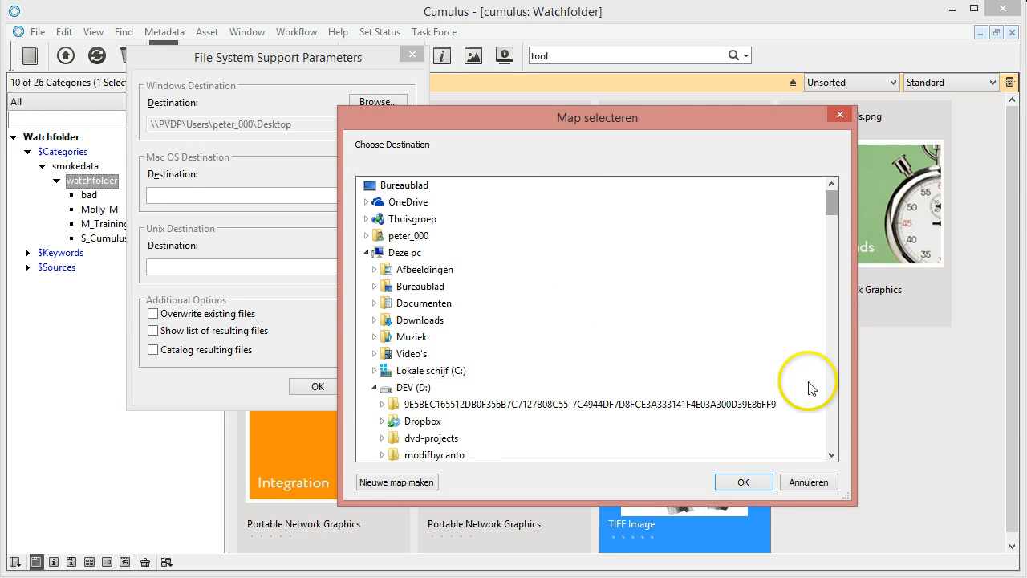
{"action": "left_click", "coordinate": [833, 403]}
{"action": "left_click", "coordinate": [833, 403]}
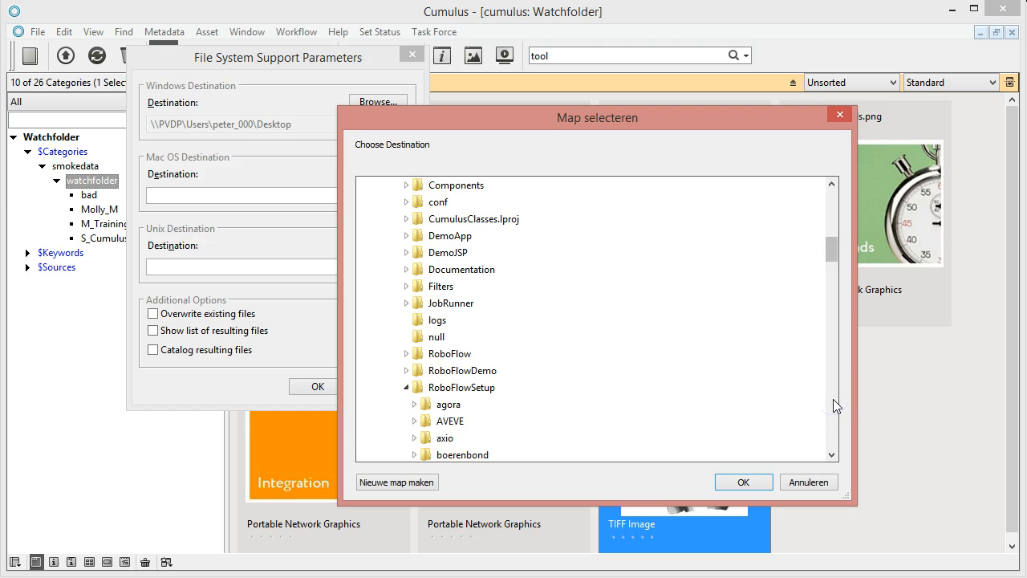
{"action": "left_click", "coordinate": [833, 399]}
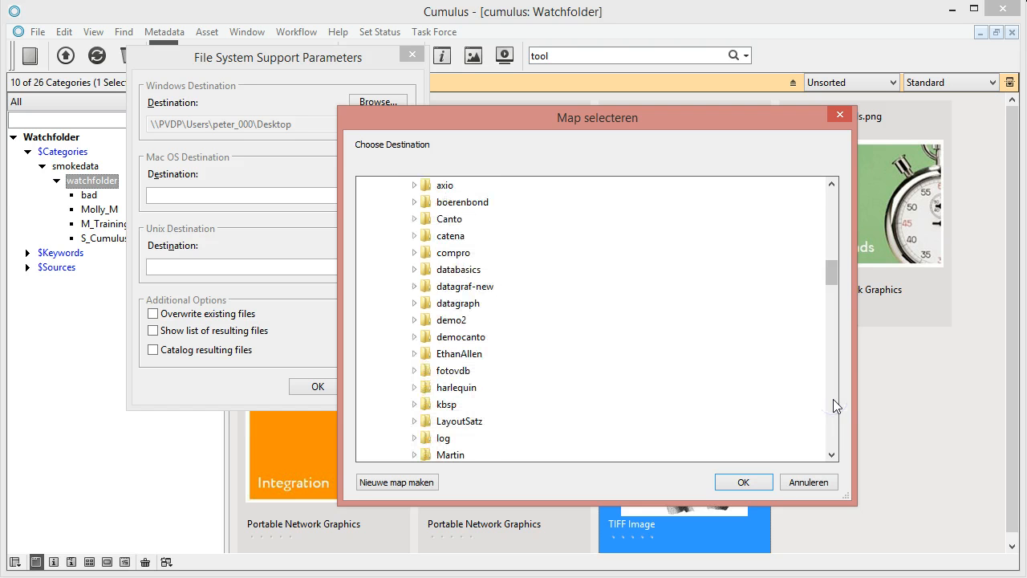
{"action": "left_click", "coordinate": [422, 188]}
{"action": "double_click", "coordinate": [451, 220]}
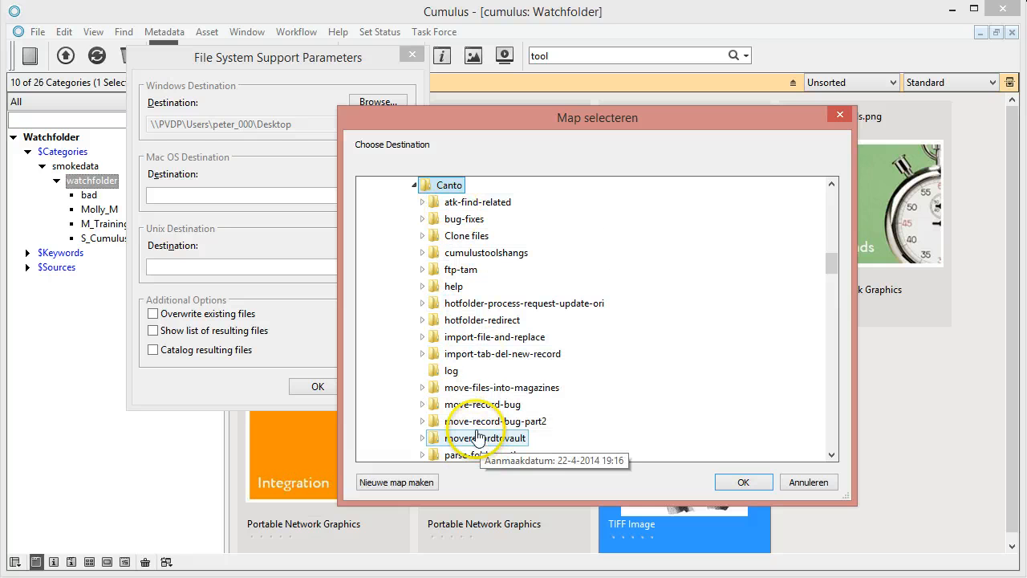
{"action": "double_click", "coordinate": [459, 220]}
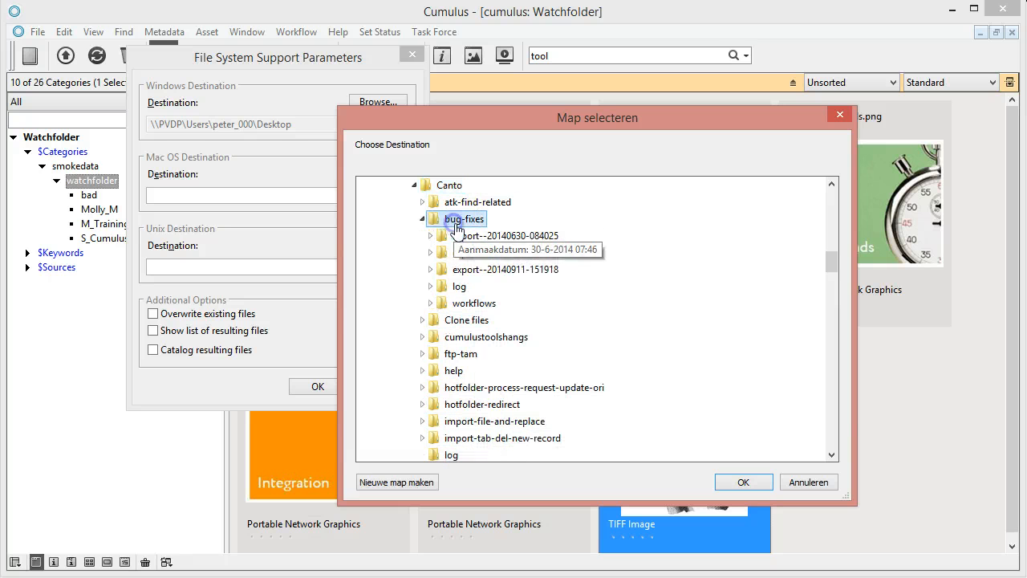
{"action": "double_click", "coordinate": [442, 303]}
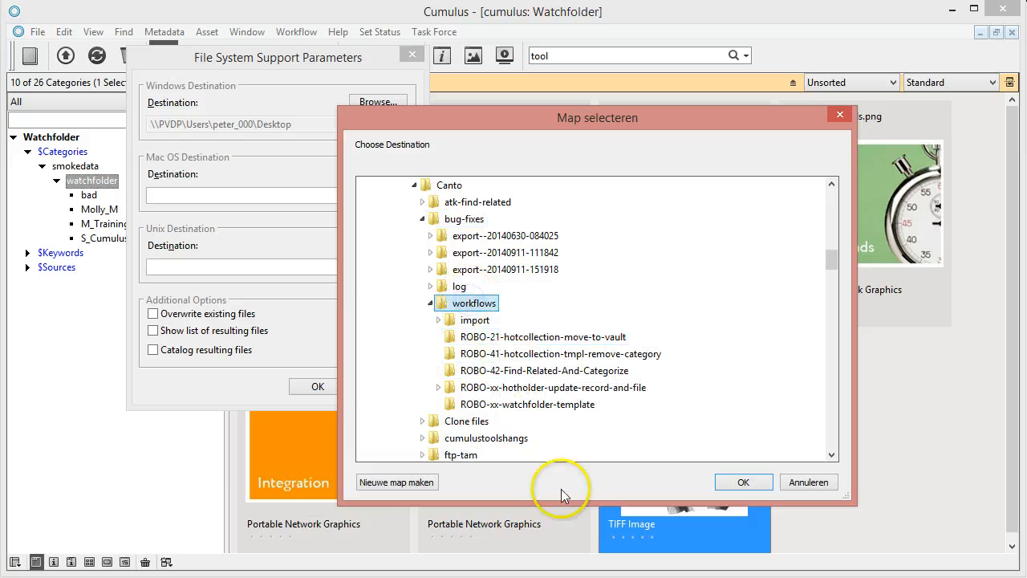
{"action": "double_click", "coordinate": [517, 393]}
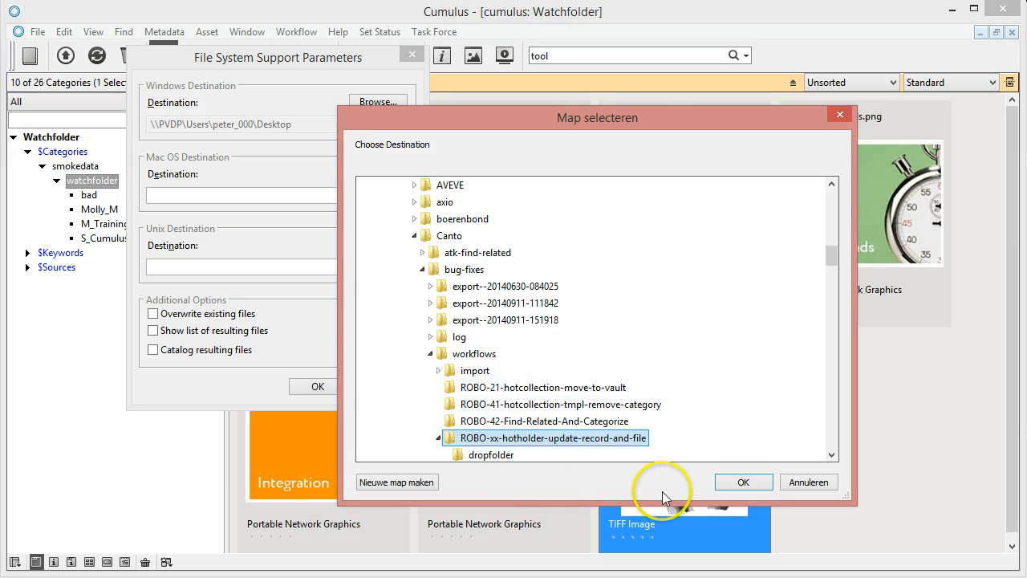
{"action": "left_click", "coordinate": [489, 454]}
{"action": "left_click", "coordinate": [743, 481]}
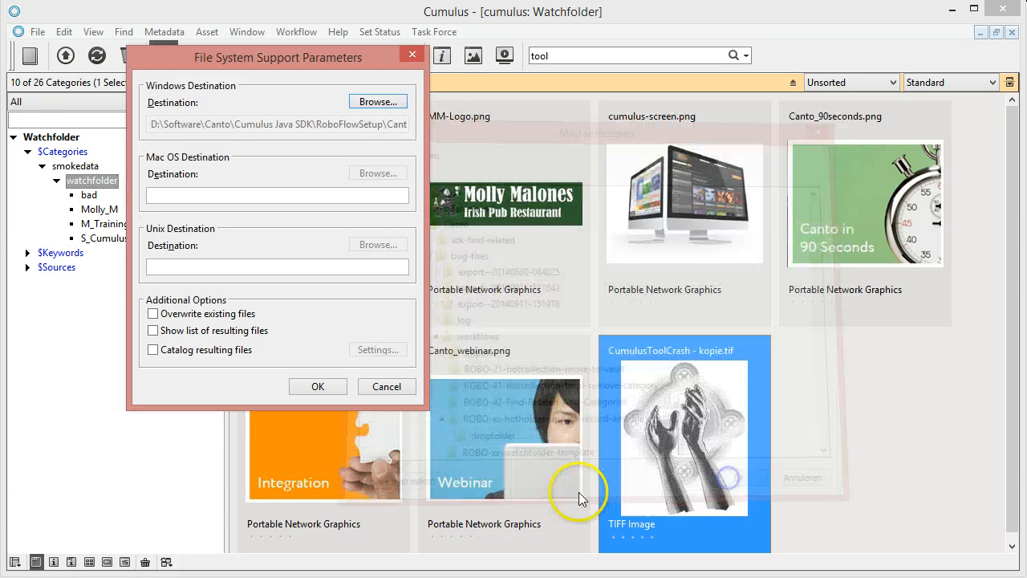
{"action": "left_click", "coordinate": [319, 386]}
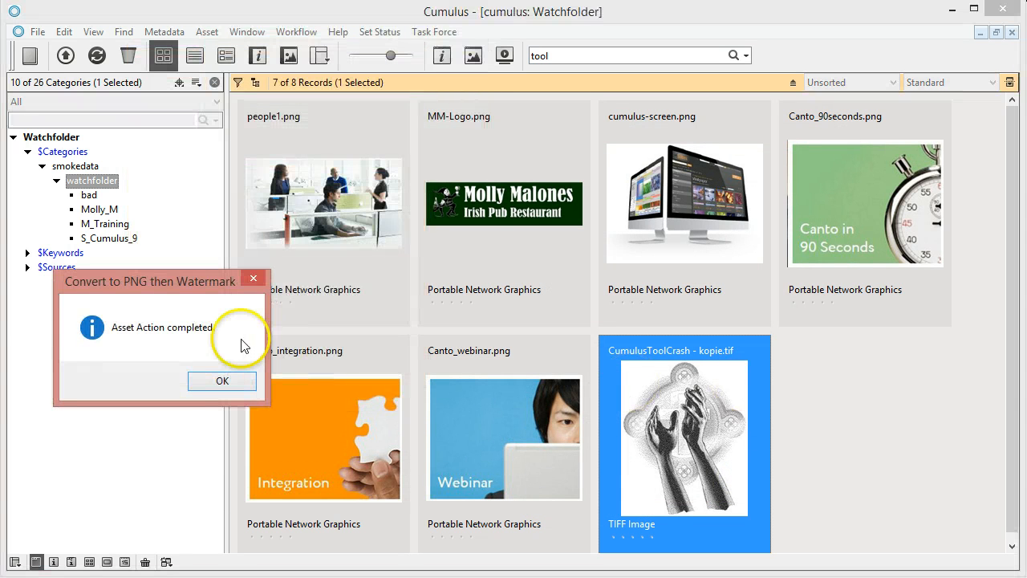
{"action": "left_click", "coordinate": [223, 381]}
- Open the dropfolder of ROBO-xx-hotholder-update-record-and-file in File Explorer and select CumulusToolCrash - kopie.png
{"action": "left_click", "coordinate": [160, 577]}
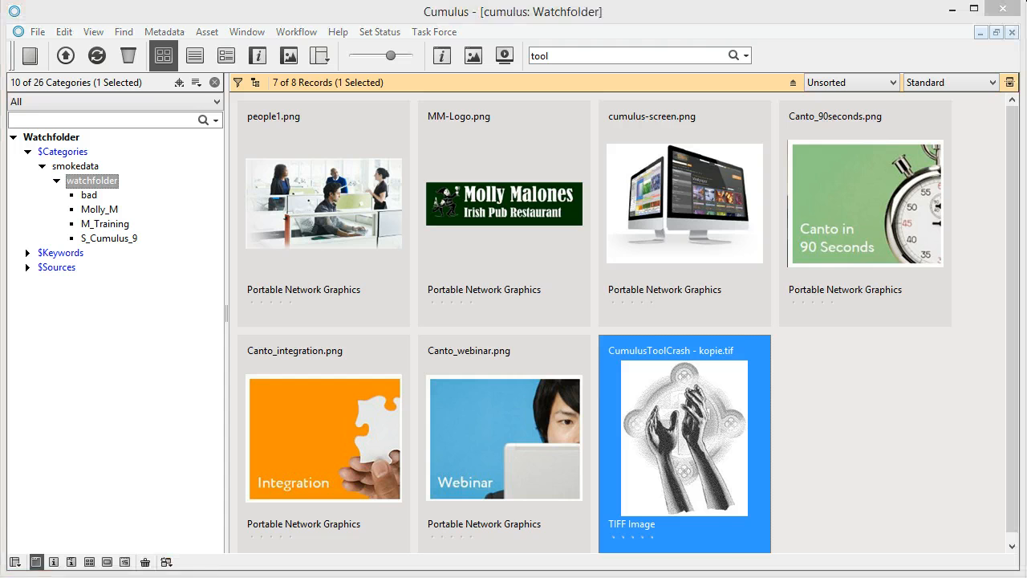
{"action": "left_click", "coordinate": [107, 554]}
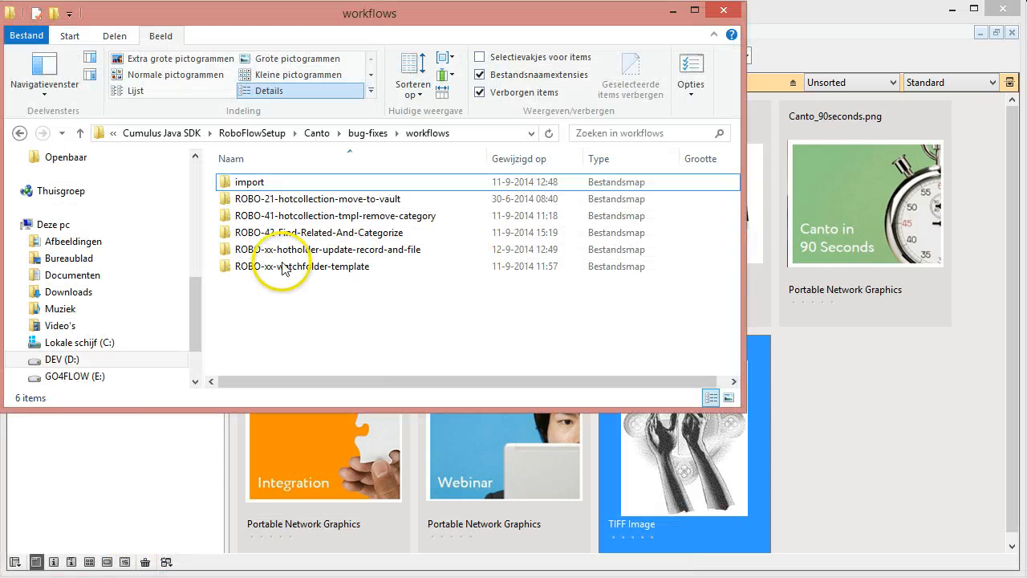
{"action": "left_click", "coordinate": [265, 270]}
{"action": "double_click", "coordinate": [265, 270]}
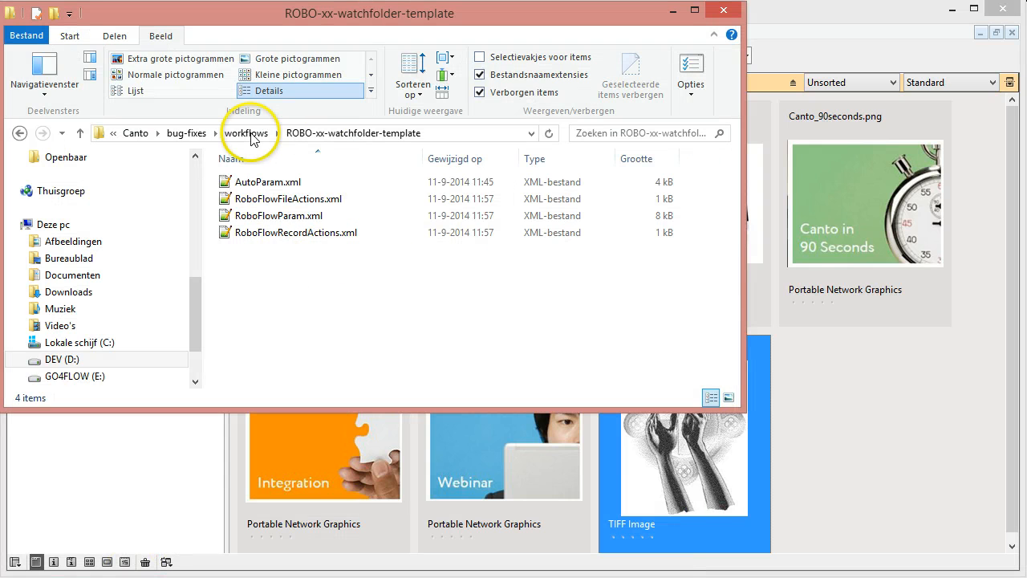
{"action": "left_click", "coordinate": [248, 131]}
{"action": "double_click", "coordinate": [301, 250]}
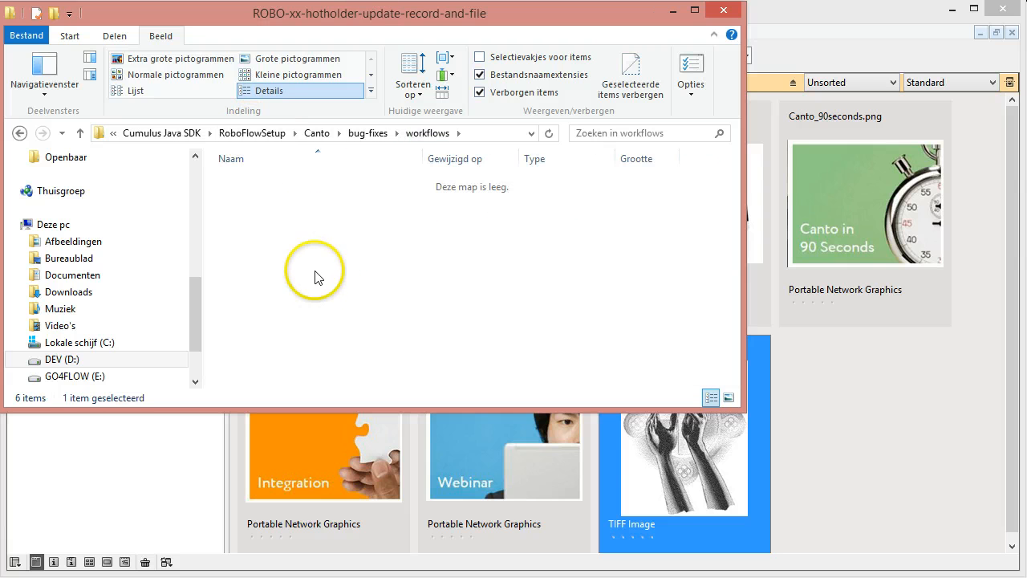
{"action": "double_click", "coordinate": [252, 185]}
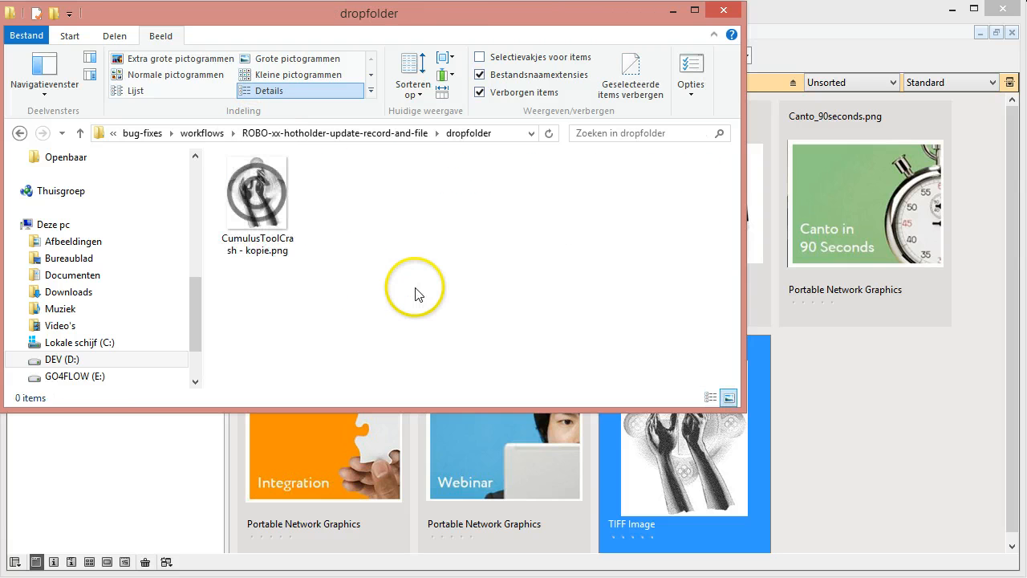
{"action": "left_click", "coordinate": [241, 189]}
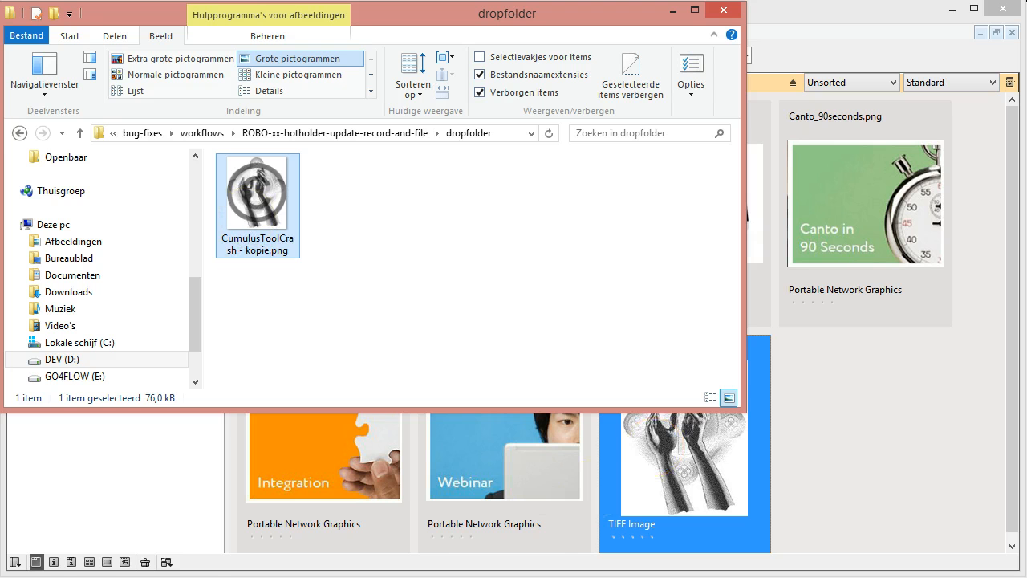
- Bring up the bad folder window, and resize and arrange it side by side with the dropfolder window above the Cumulus records
{"action": "left_click", "coordinate": [241, 576]}
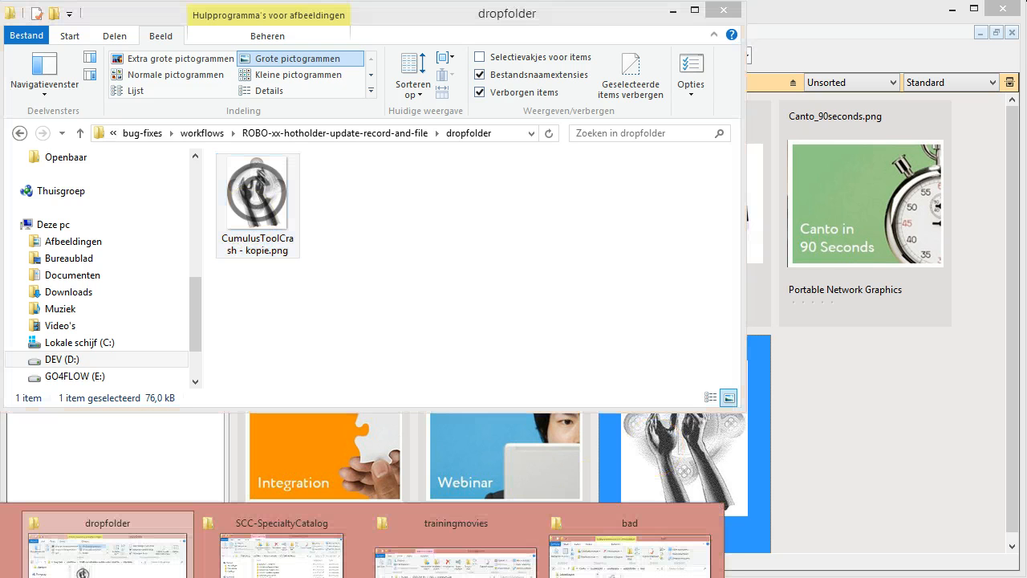
{"action": "left_click", "coordinate": [630, 554]}
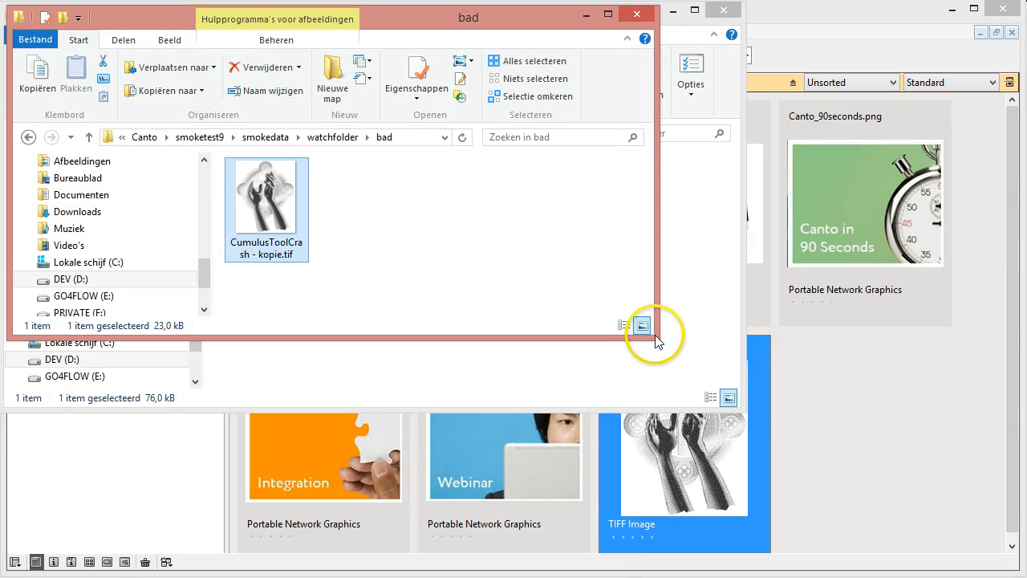
{"action": "left_click_drag", "start_coordinate": [654, 337], "coordinate": [380, 284]}
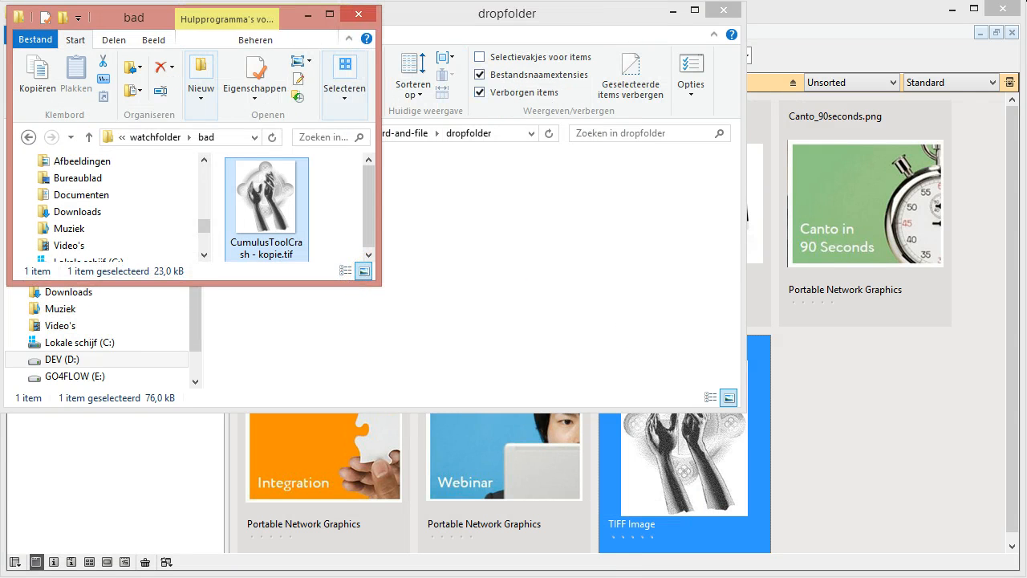
{"action": "left_click_drag", "start_coordinate": [100, 21], "coordinate": [739, 13]}
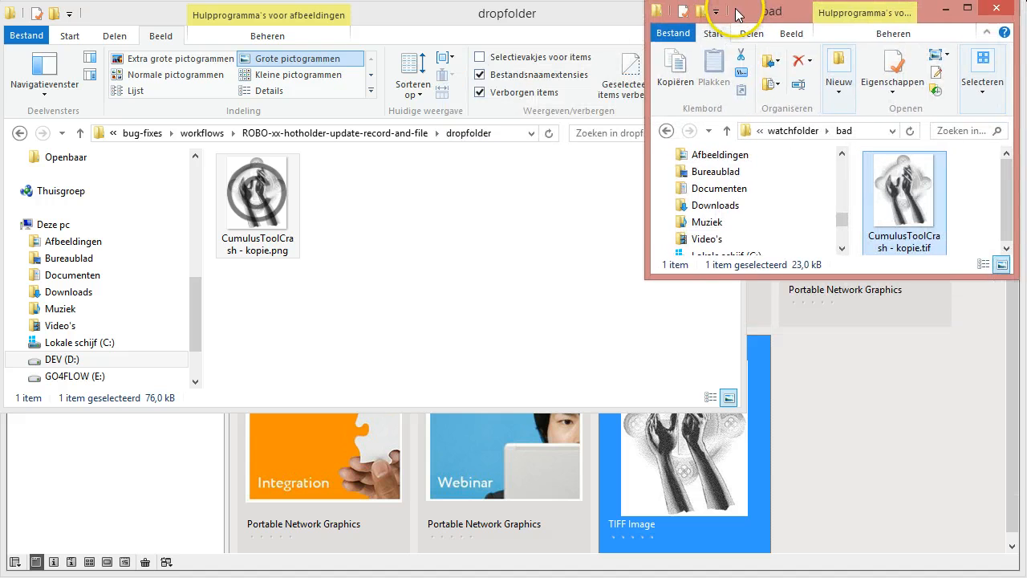
{"action": "left_click_drag", "start_coordinate": [743, 409], "coordinate": [574, 287]}
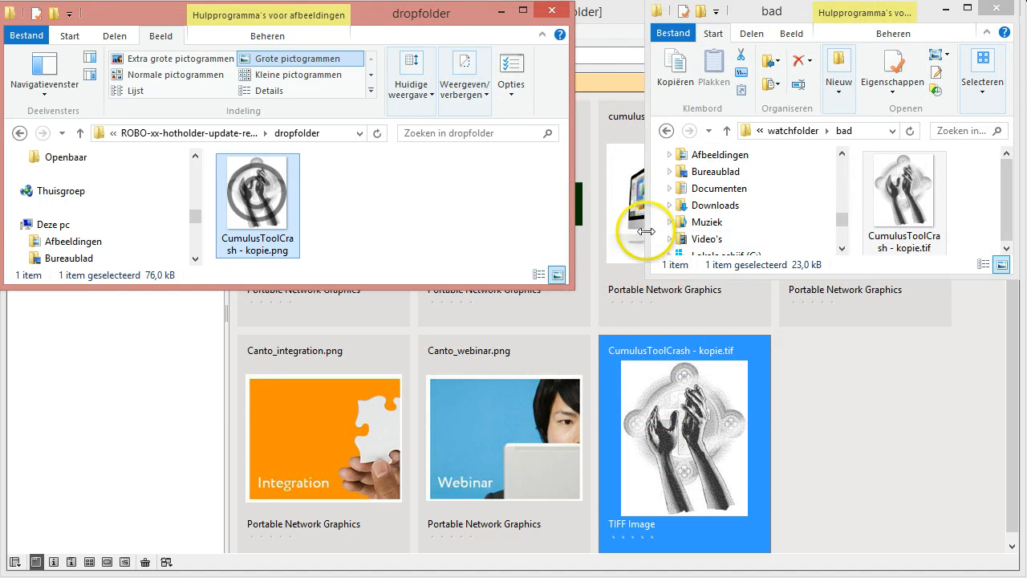
{"action": "left_click_drag", "start_coordinate": [646, 231], "coordinate": [573, 230]}
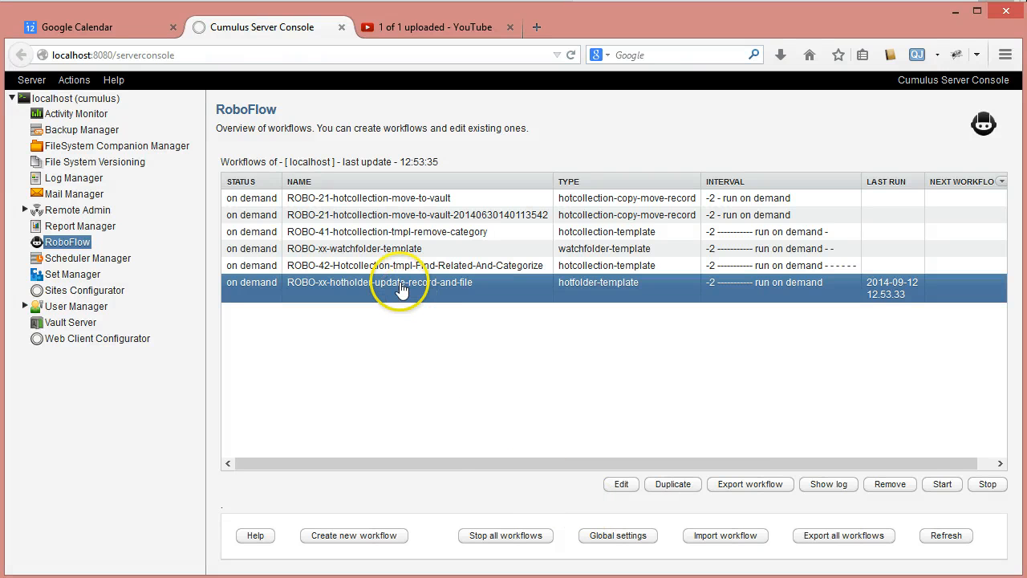
- Switch to the Cumulus Server Console and start the ROBO-xx-hotholder-update-record-and-file workflow
{"action": "left_click", "coordinate": [942, 484]}
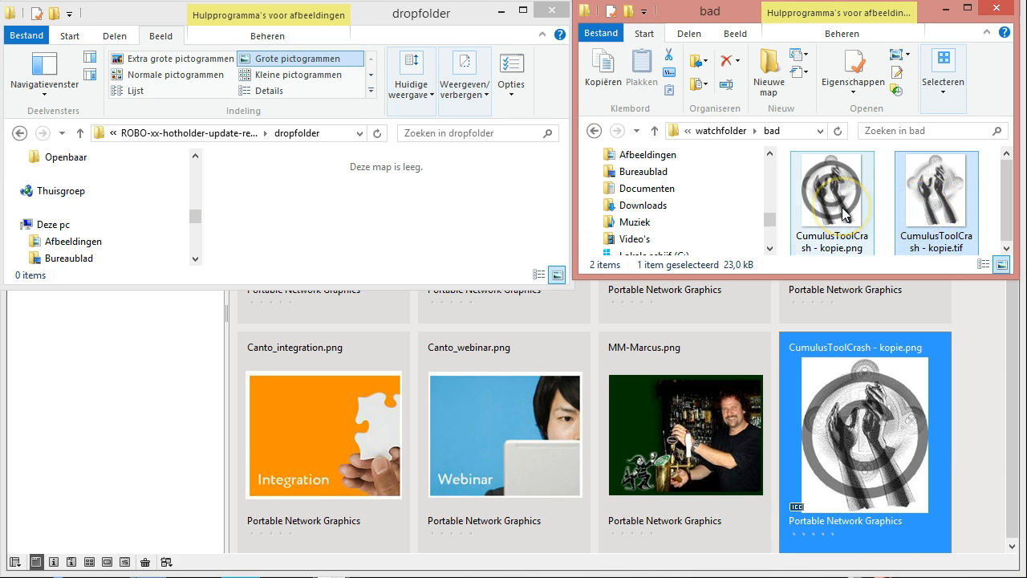
- In Cumulus, examine the CumulusToolCrash - kopie.png record's information, including its asset reference, and close it
{"action": "left_click", "coordinate": [871, 456]}
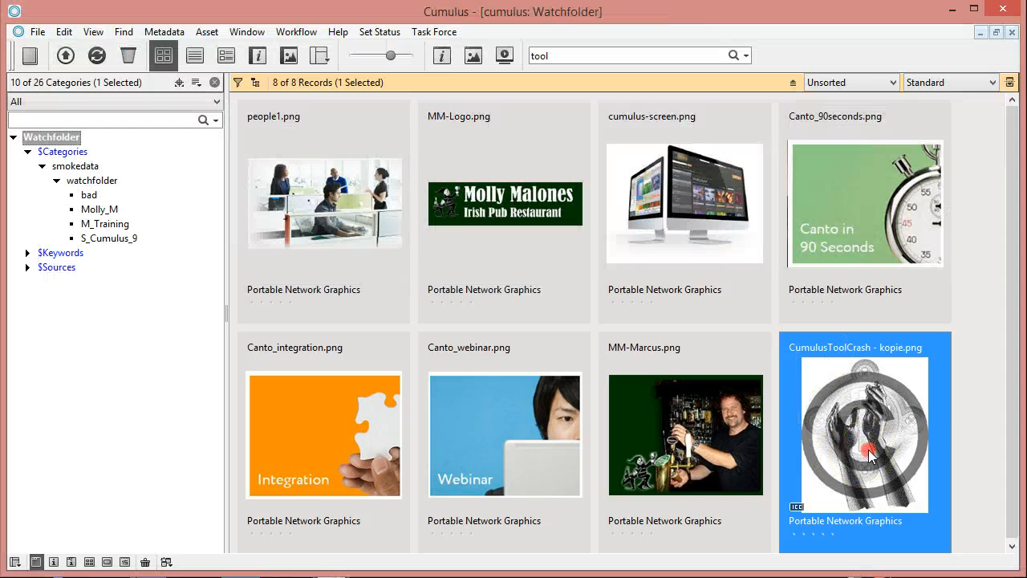
{"action": "right_click", "coordinate": [870, 456]}
{"action": "left_click", "coordinate": [939, 58]}
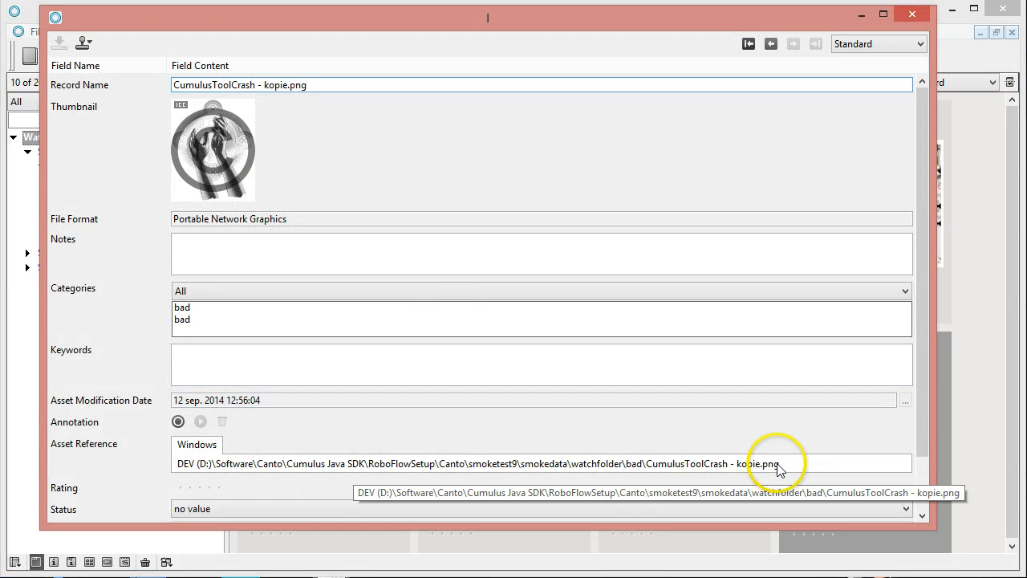
{"action": "left_click", "coordinate": [912, 14]}
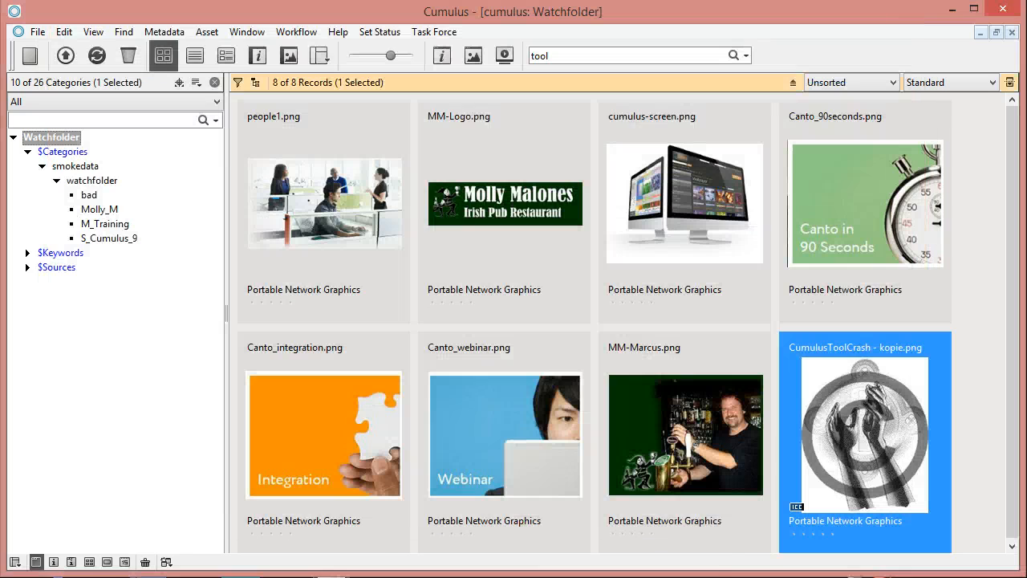
- Show the bad folder window again, and select the ROBO-xx-hotholder-update-record-and-file workflow in the Cumulus Server Console
{"action": "mouse_move", "coordinate": [331, 577]}
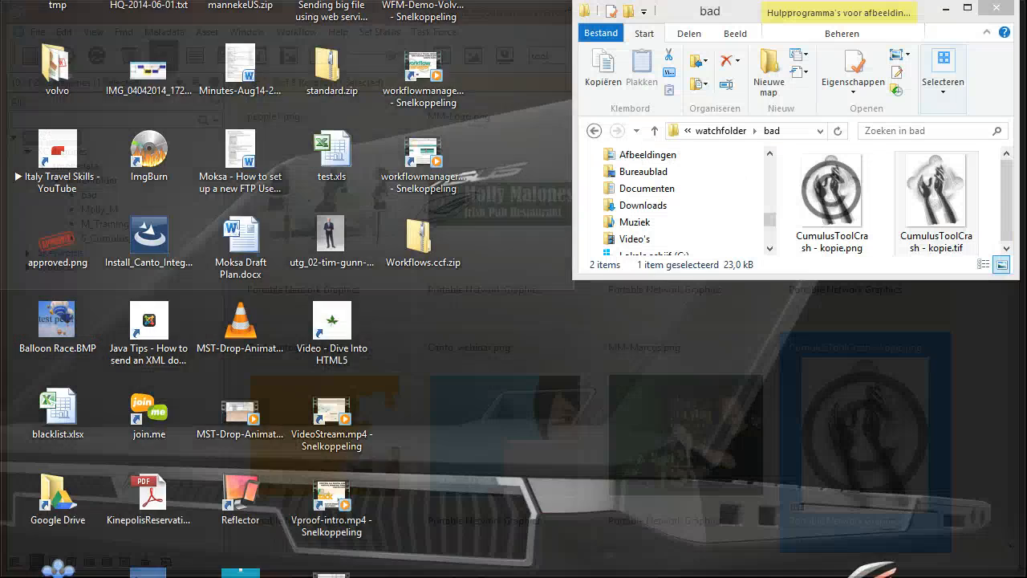
{"action": "left_click", "coordinate": [629, 553]}
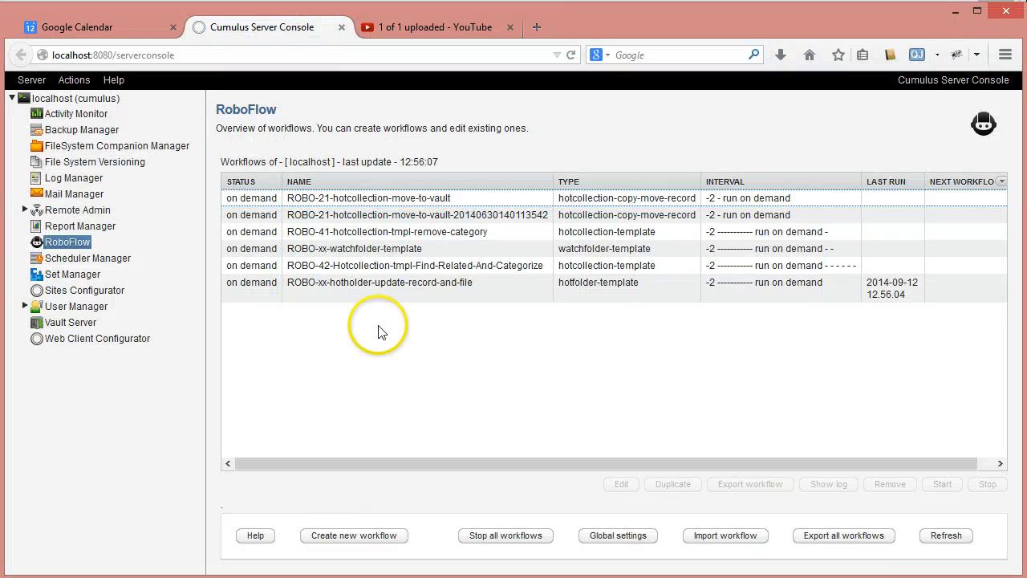
{"action": "left_click", "coordinate": [390, 289]}
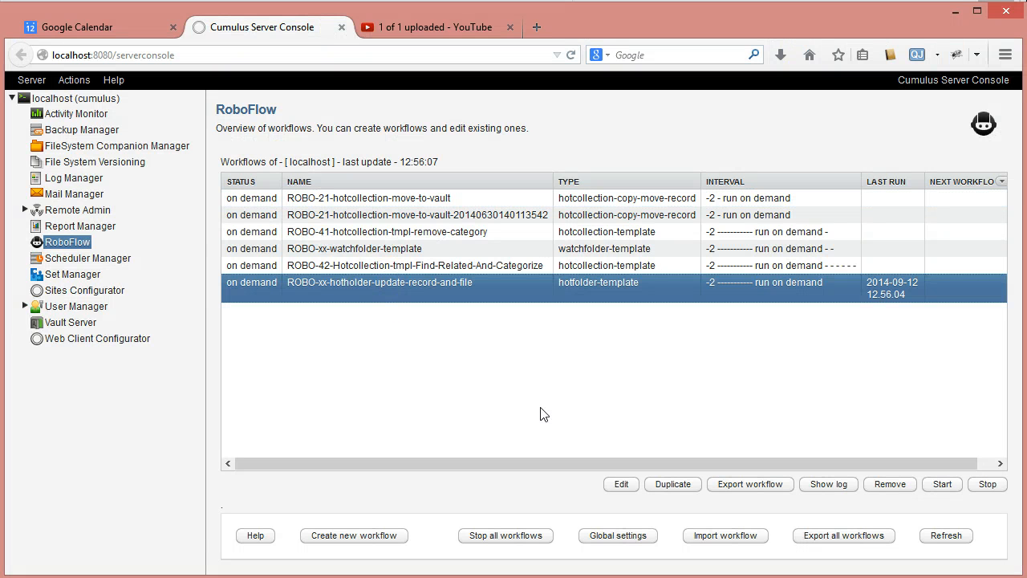